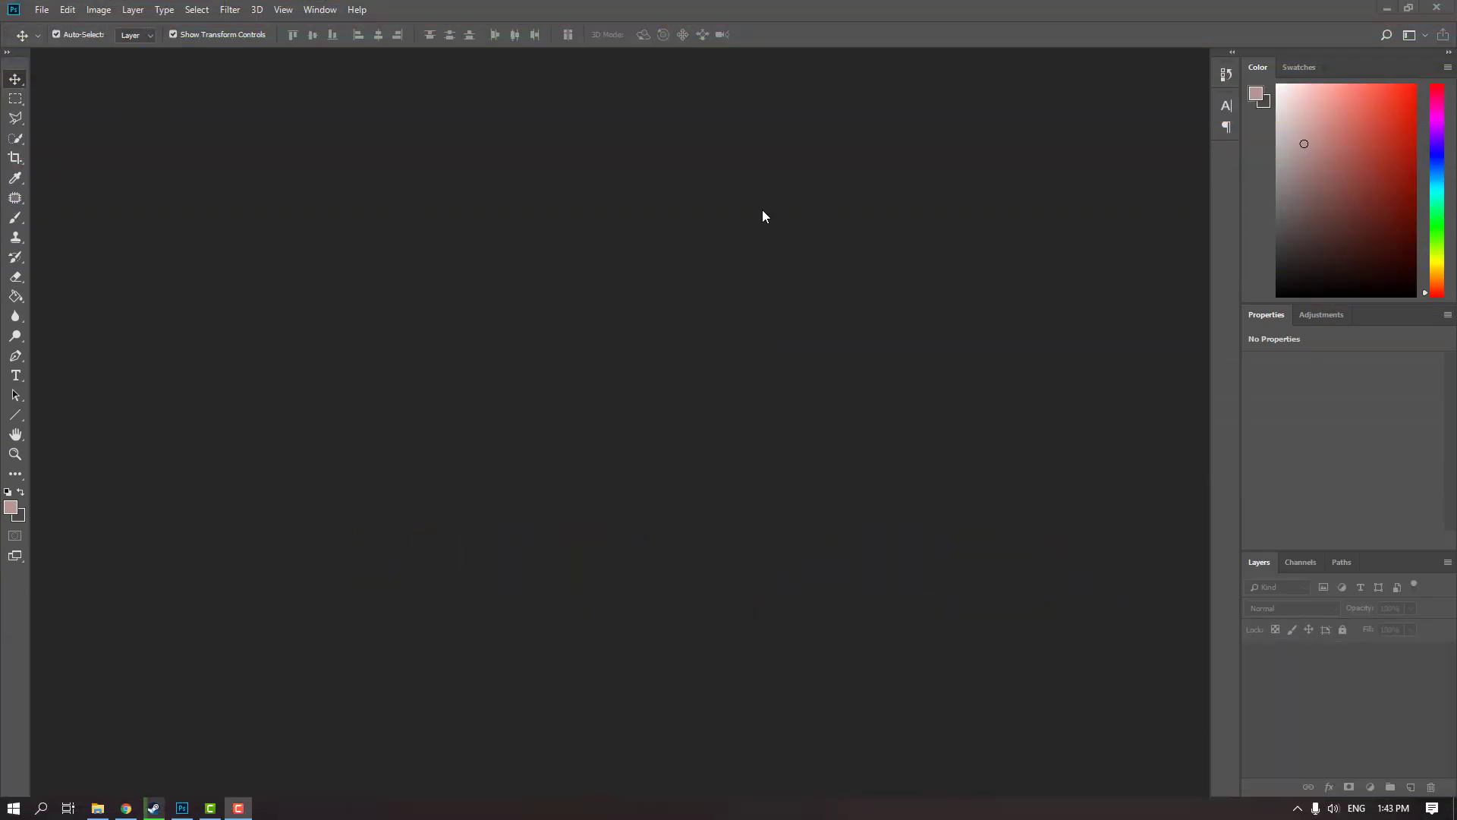
Open the img image from the Desktop
click(42, 10)
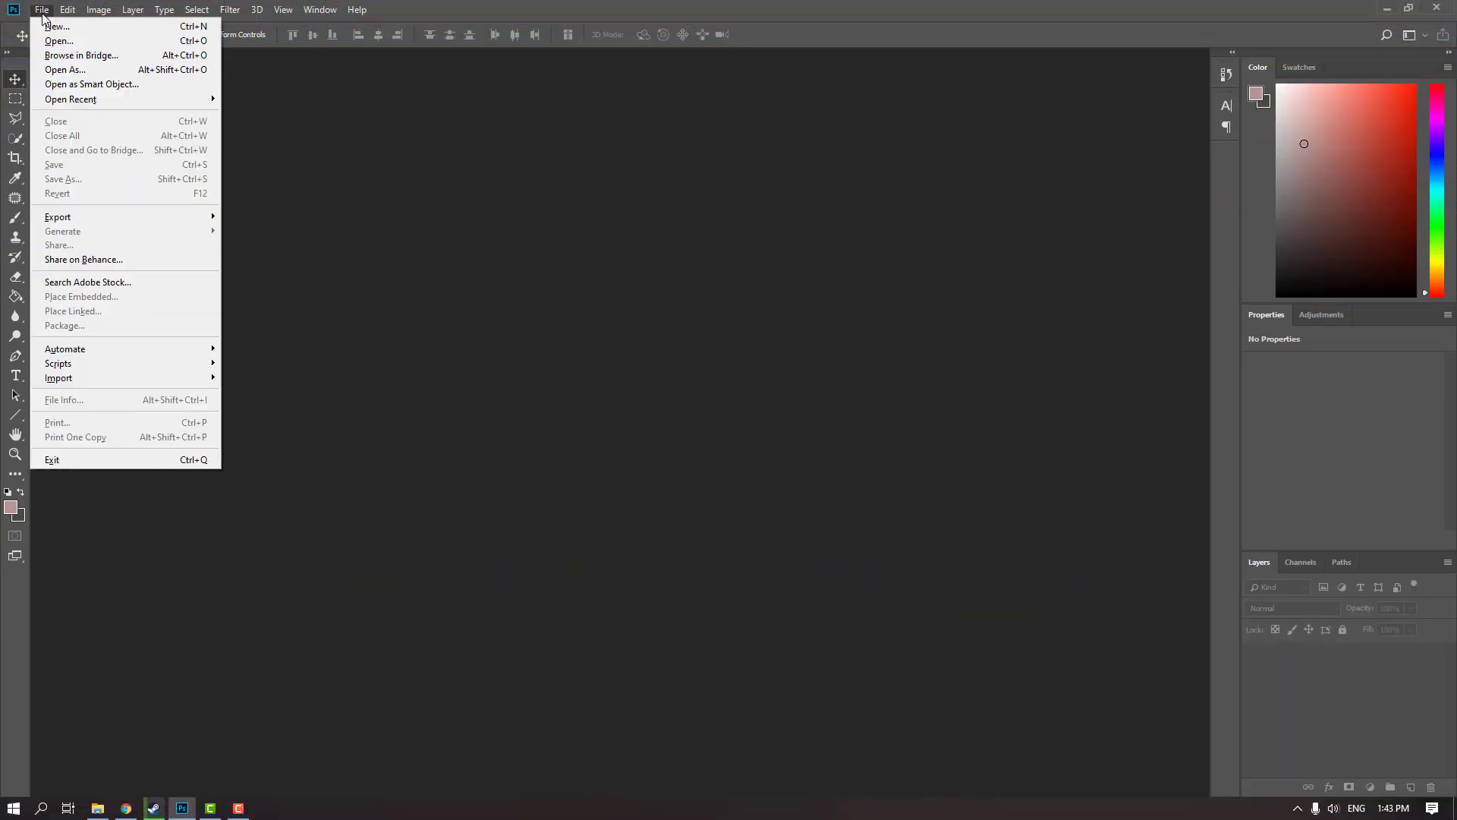
click(58, 42)
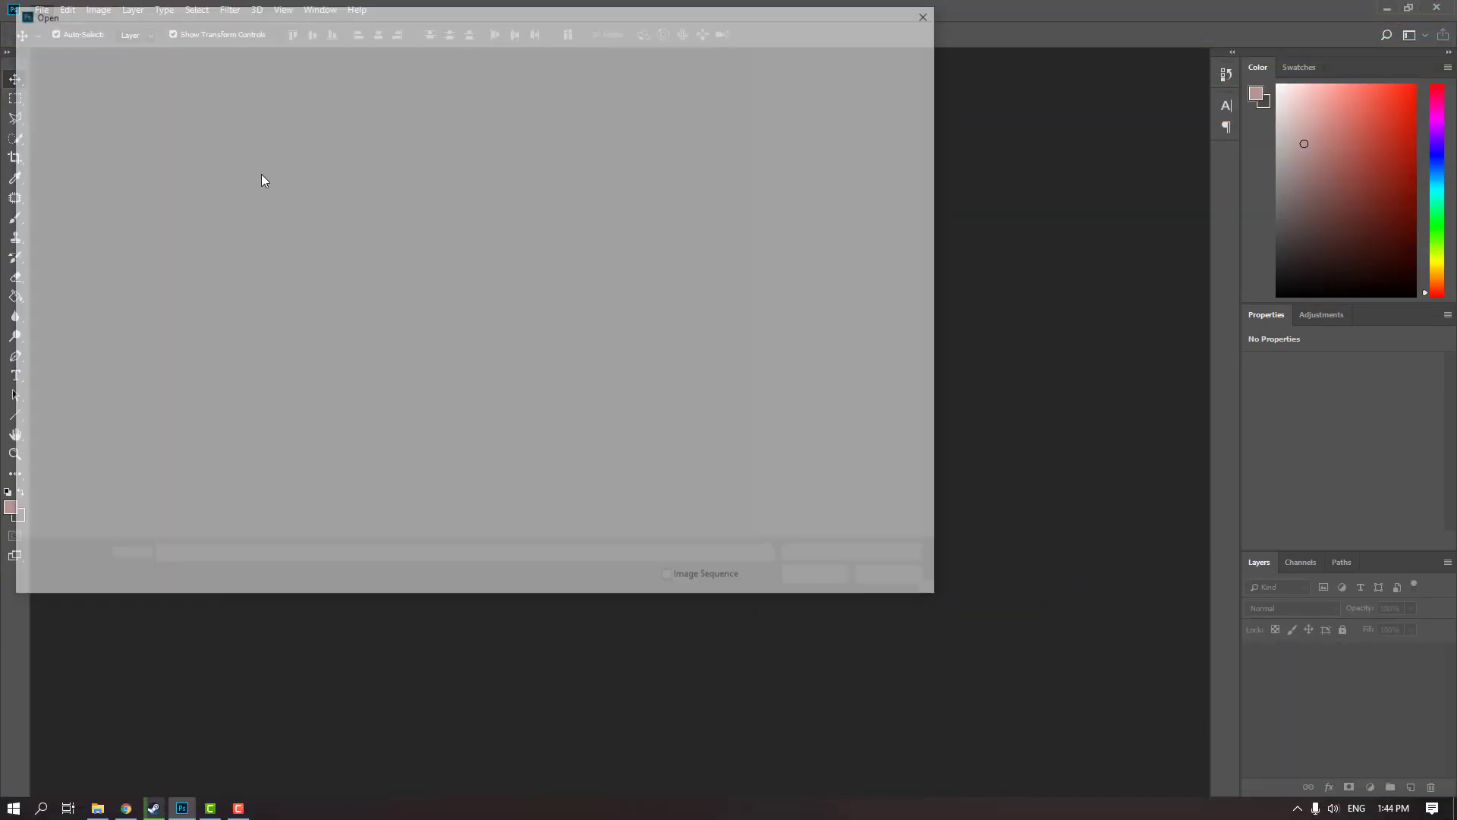
click(505, 261)
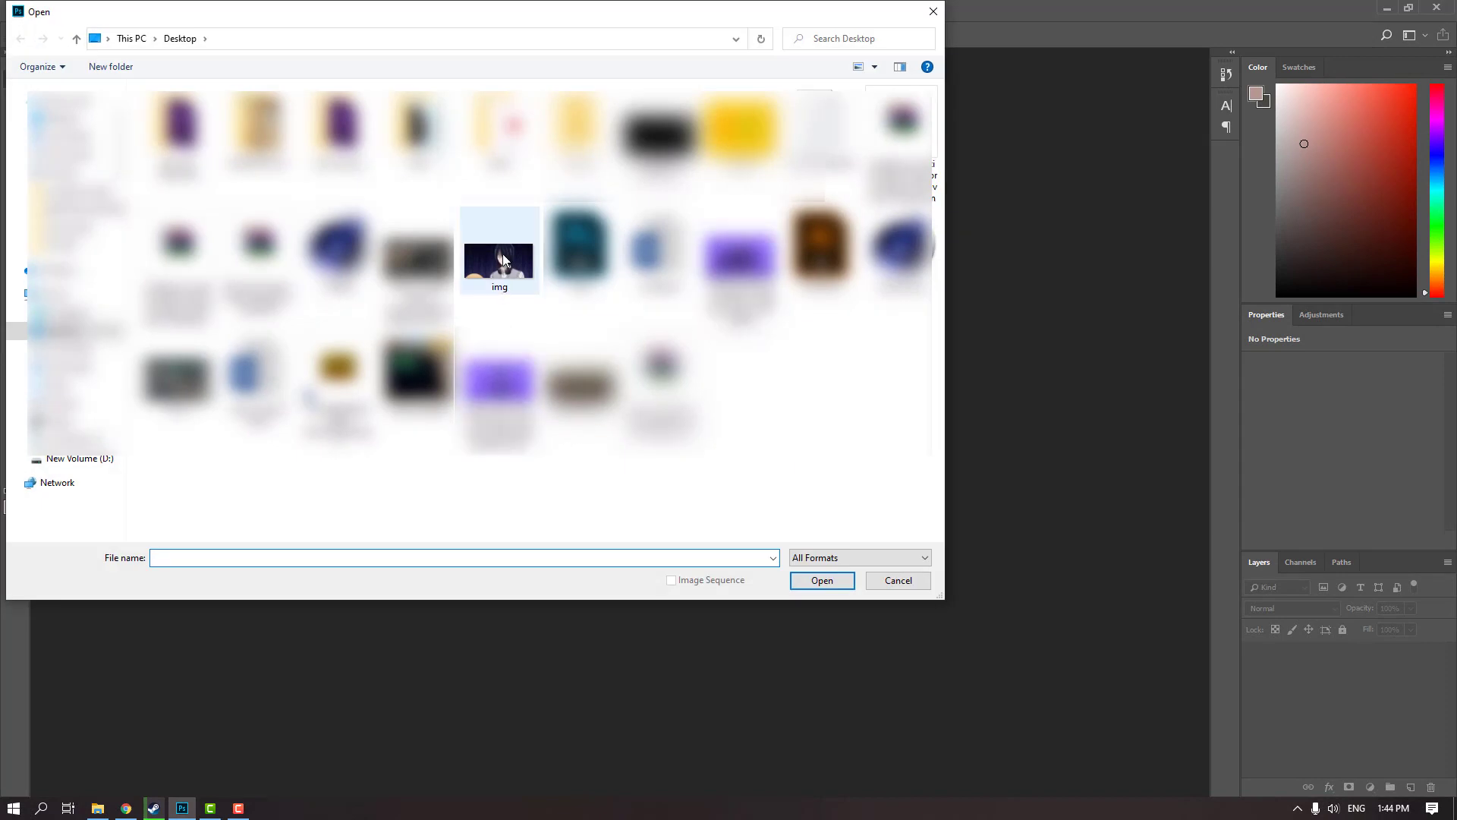
click(813, 583)
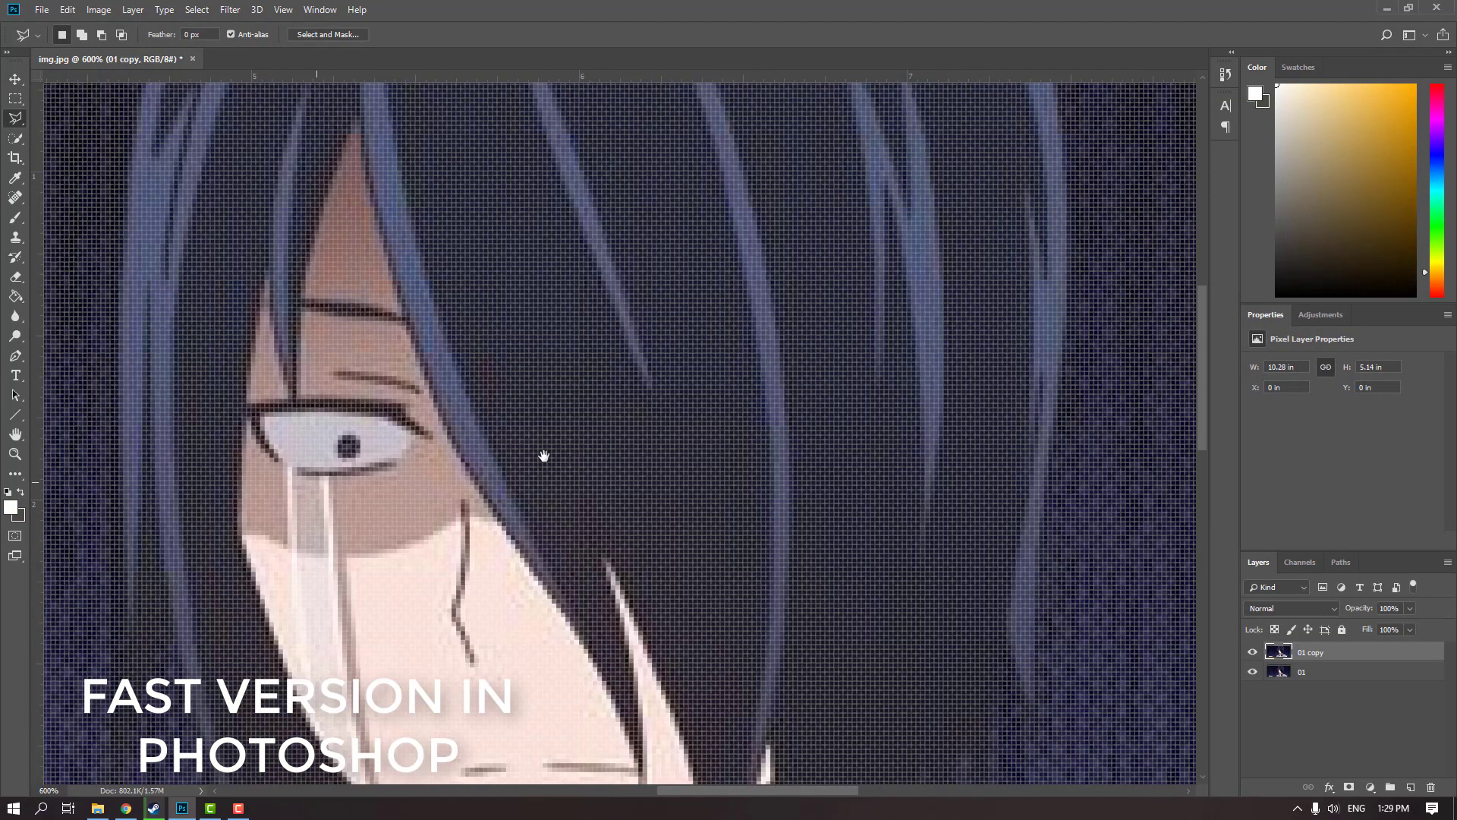
Outline the character's visible eye with the Polygonal Lasso and copy it to a new layer
drag(555, 362, 692, 369)
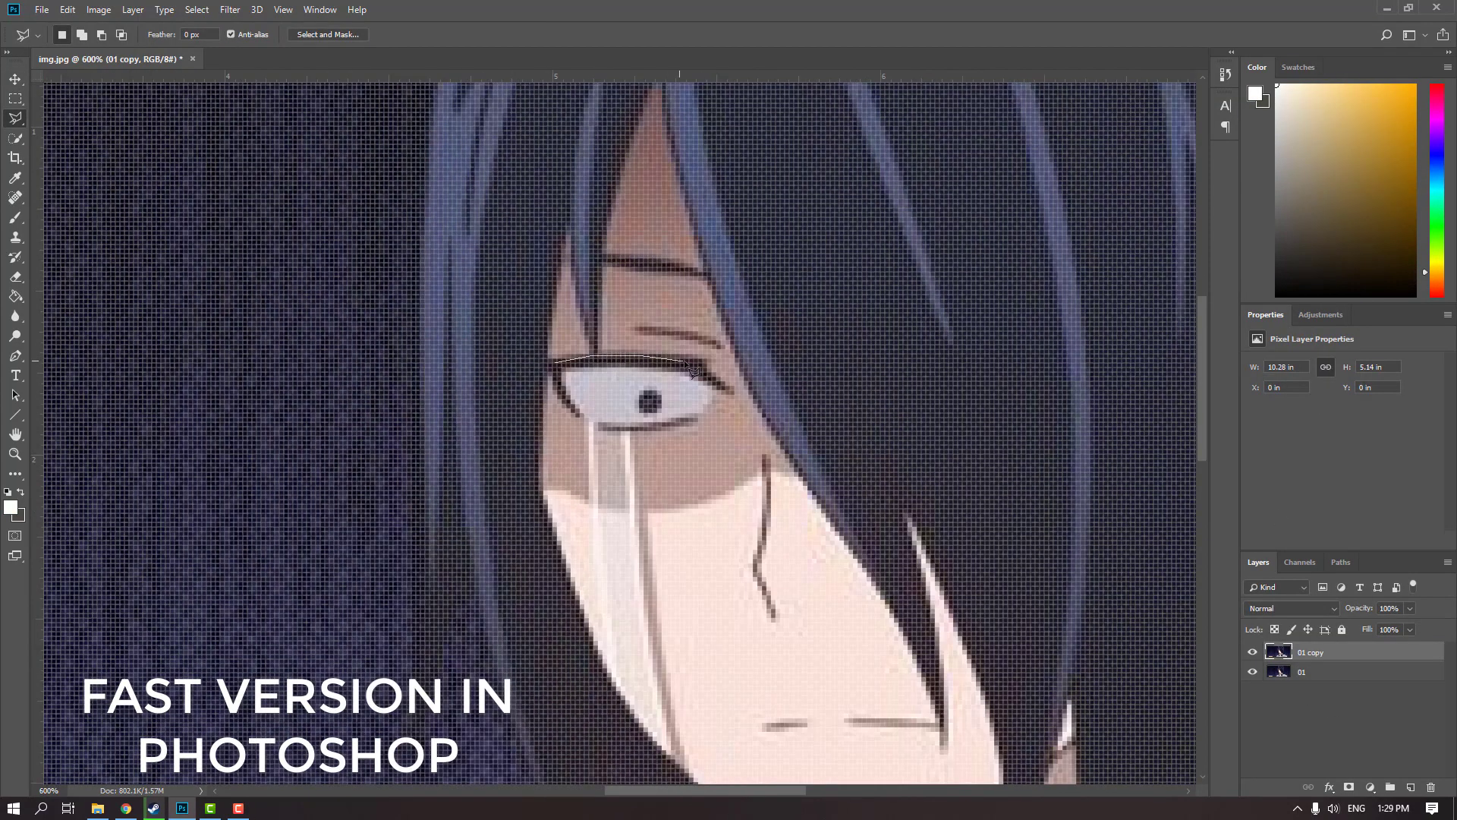
click(555, 362)
key(ctrl+j)
Hide the eye layer and paint over the eye on the 01 copy layer with a sampled shadowed skin colour
click(1252, 652)
click(1310, 671)
key(b)
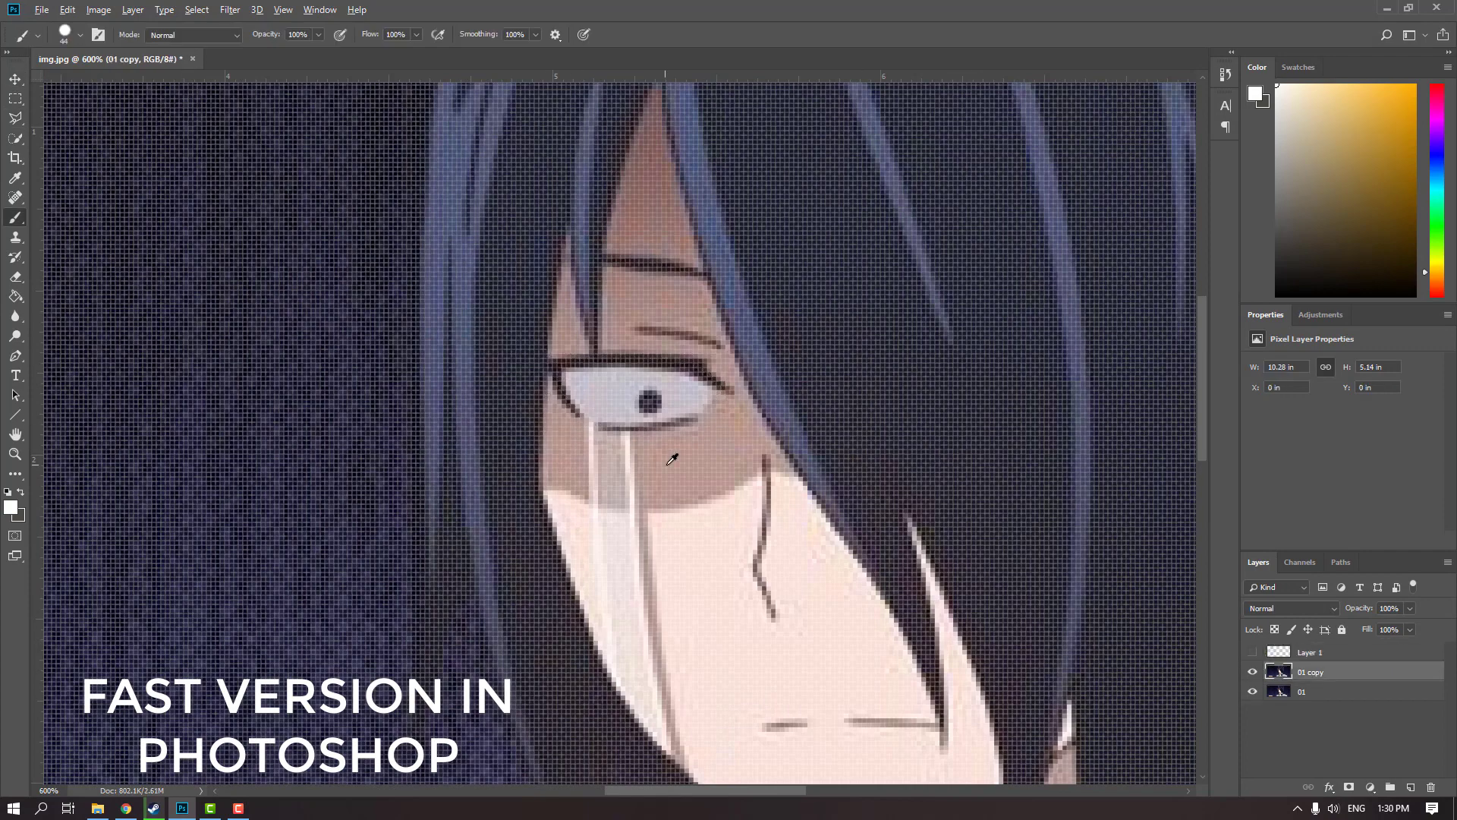
alt+click(669, 460)
key(ctrl+minus)
key(ctrl+minus)
mouse_move(631, 393)
mouse_down()
mouse_move(582, 406)
mouse_move(667, 425)
mouse_up()
Show the eye layer again and copy its black pupil to a separate layer
click(1252, 652)
click(1310, 653)
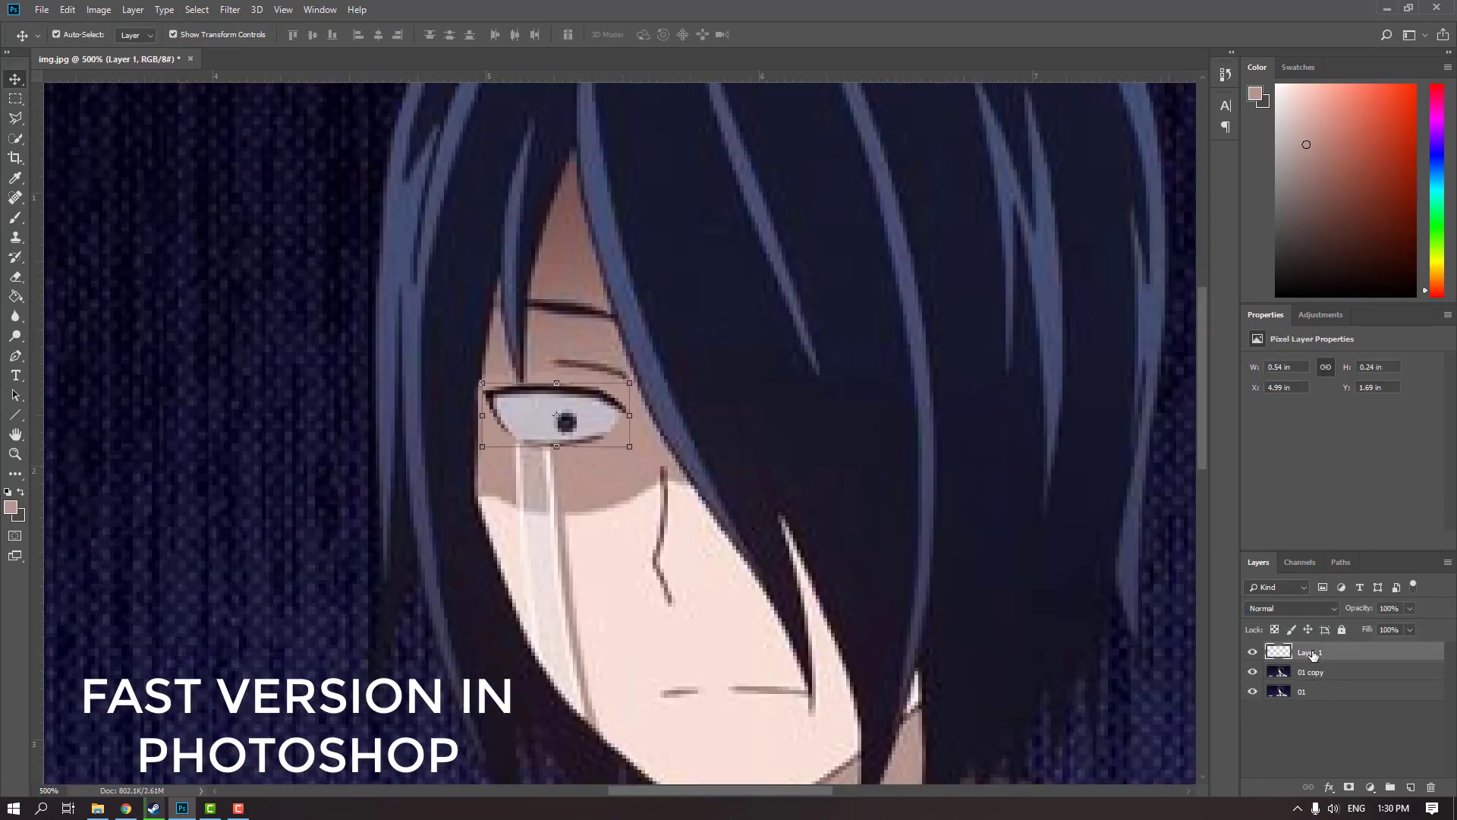
key(ctrl+j)
key(ctrl+plus)
key(ctrl+plus)
key(ctrl+j)
Hide the pupil layer and paint over the pupil on Layer 1 with the eye-white colour
click(1253, 655)
mouse_move(528, 399)
mouse_down()
mouse_move(564, 435)
mouse_move(555, 423)
mouse_up()
click(1319, 672)
key(ctrl+minus)
key(ctrl+minus)
key(ctrl+minus)
key(ctrl+minus)
key(ctrl+minus)
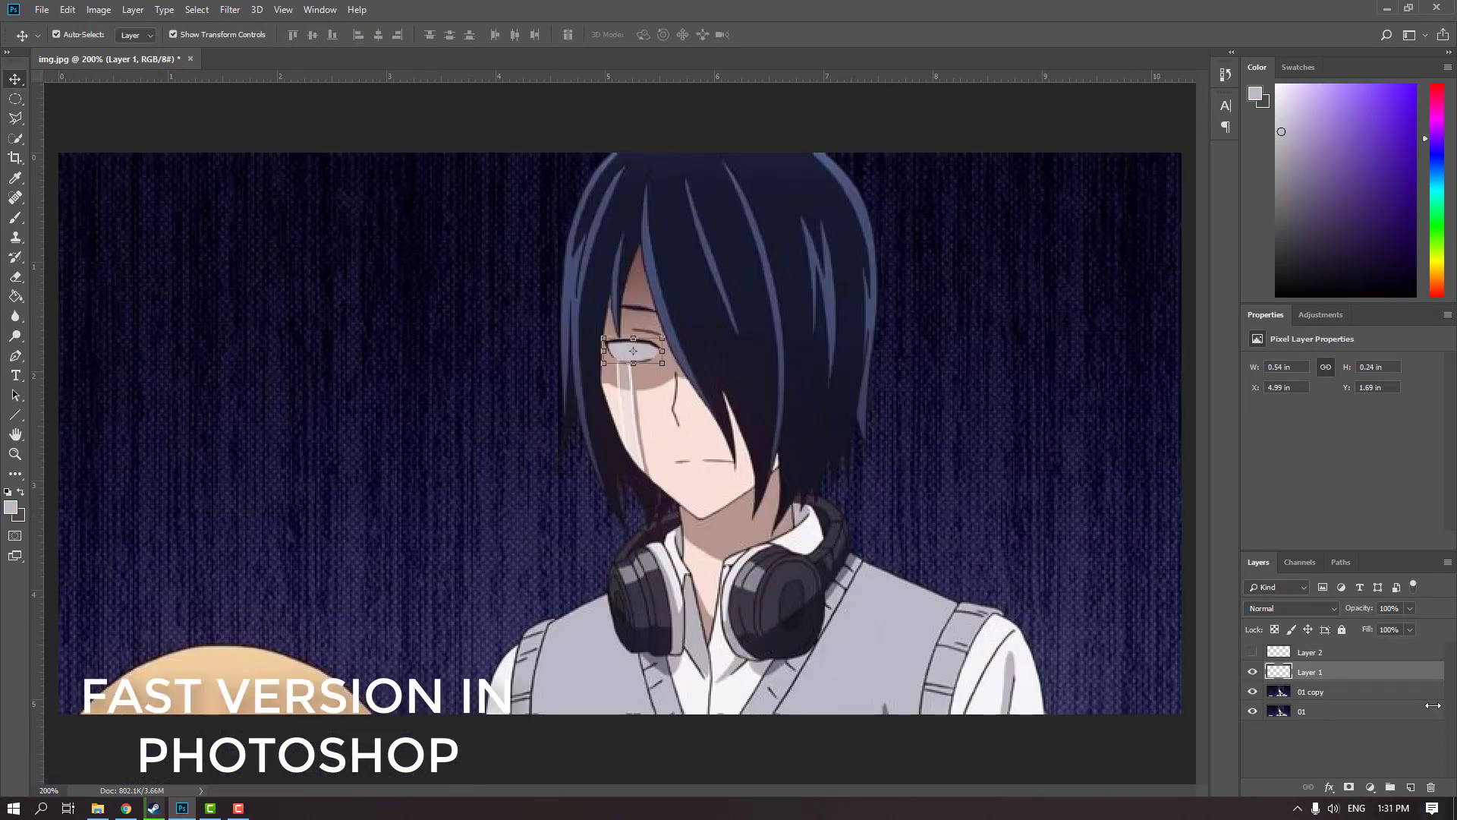
Rename Layer 1 as eye_white and Layer 2 as eye_black
double_click(1310, 672)
text(eye_white)
double_click(1310, 653)
text(eye_black)
Save the document as the Photoshop file img.psd
key(ctrl+shift+s)
key(Return)
key(Return)
Hide both eye layers, outline the tear streak on the 01 copy layer and copy it to a new layer
click(1253, 652)
click(1252, 672)
click(1310, 691)
scroll(669, 388, up, 3)
key(l)
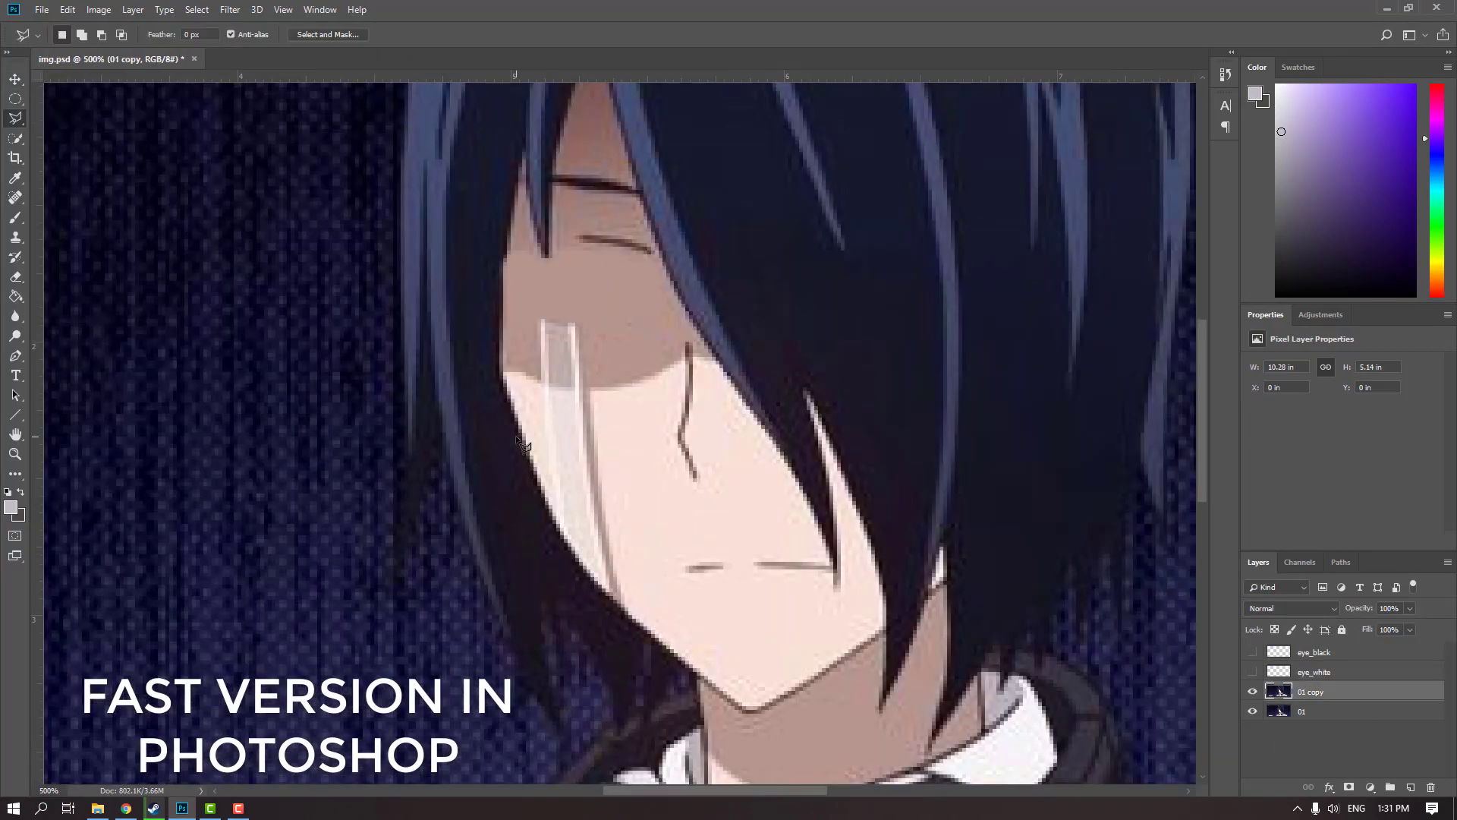
click(542, 319)
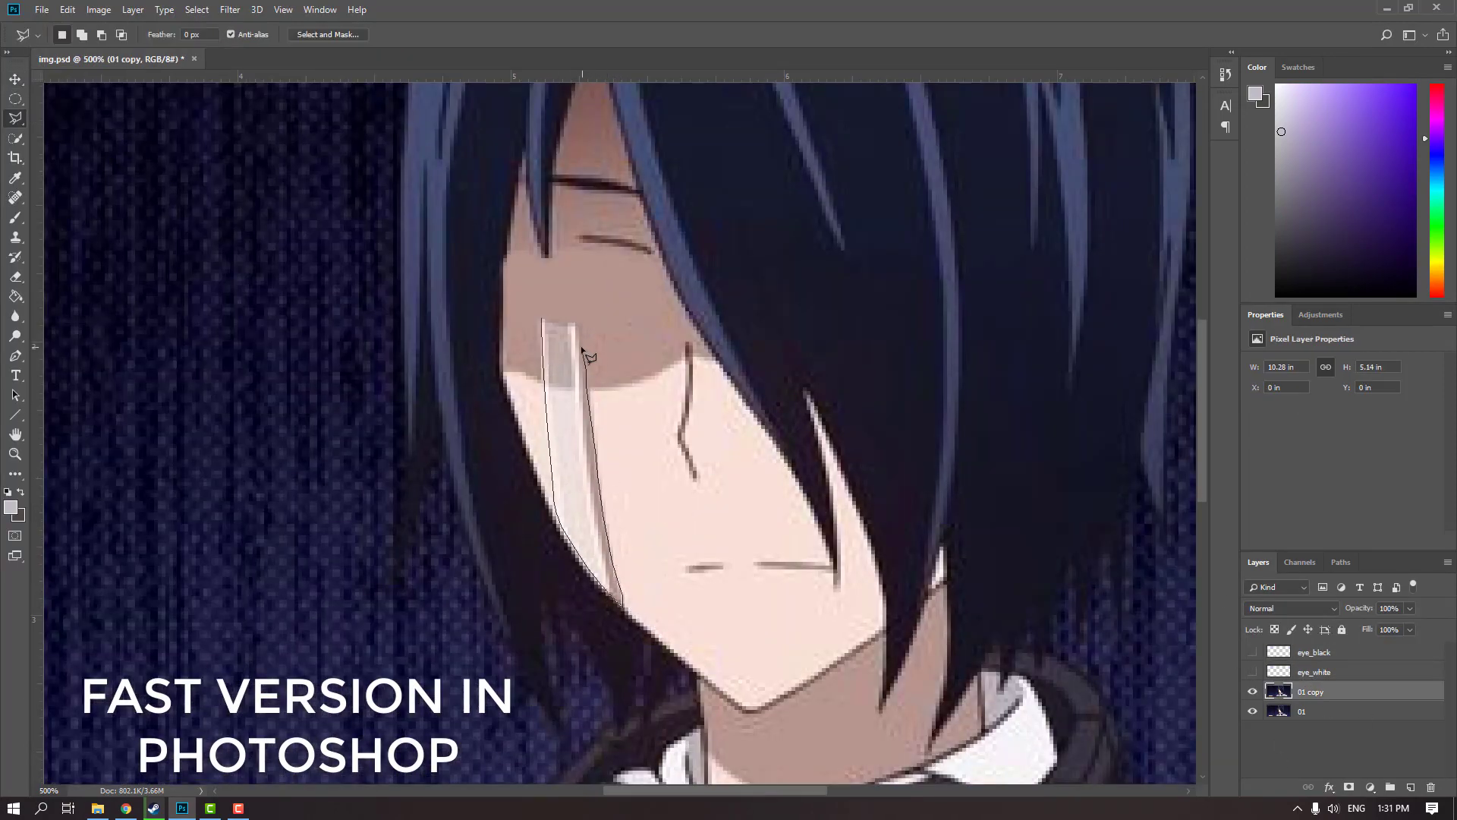
click(542, 319)
key(ctrl+j)
Hide the tear layer and paint over the tear streak on the 01 copy layer with sampled skin colours
click(1252, 691)
click(1310, 711)
key(b)
alt+click(599, 429)
drag(599, 429, 590, 527)
alt+click(626, 340)
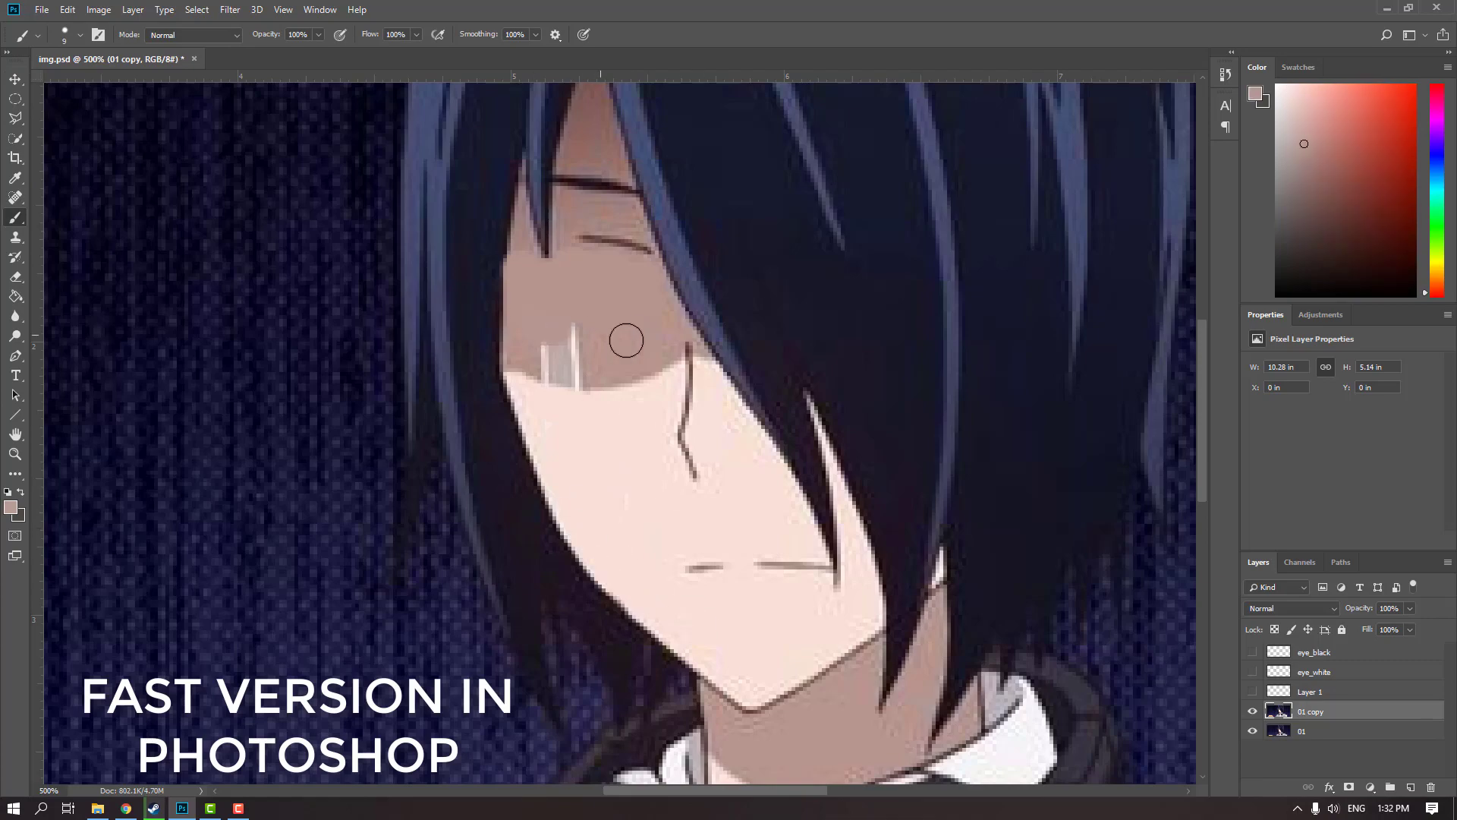
drag(563, 334, 565, 372)
Rename the tear layer as W
double_click(1310, 691)
text(W)
mouse_move(1252, 692)
mouse_down()
mouse_move(1253, 652)
mouse_move(1253, 691)
mouse_up()
Start a Polygonal Lasso outline of the character along the left sleeve and shoulder up to the headphones
key(ctrl+minus)
key(ctrl+minus)
key(ctrl+minus)
key(l)
scroll(244, 579, up, 1)
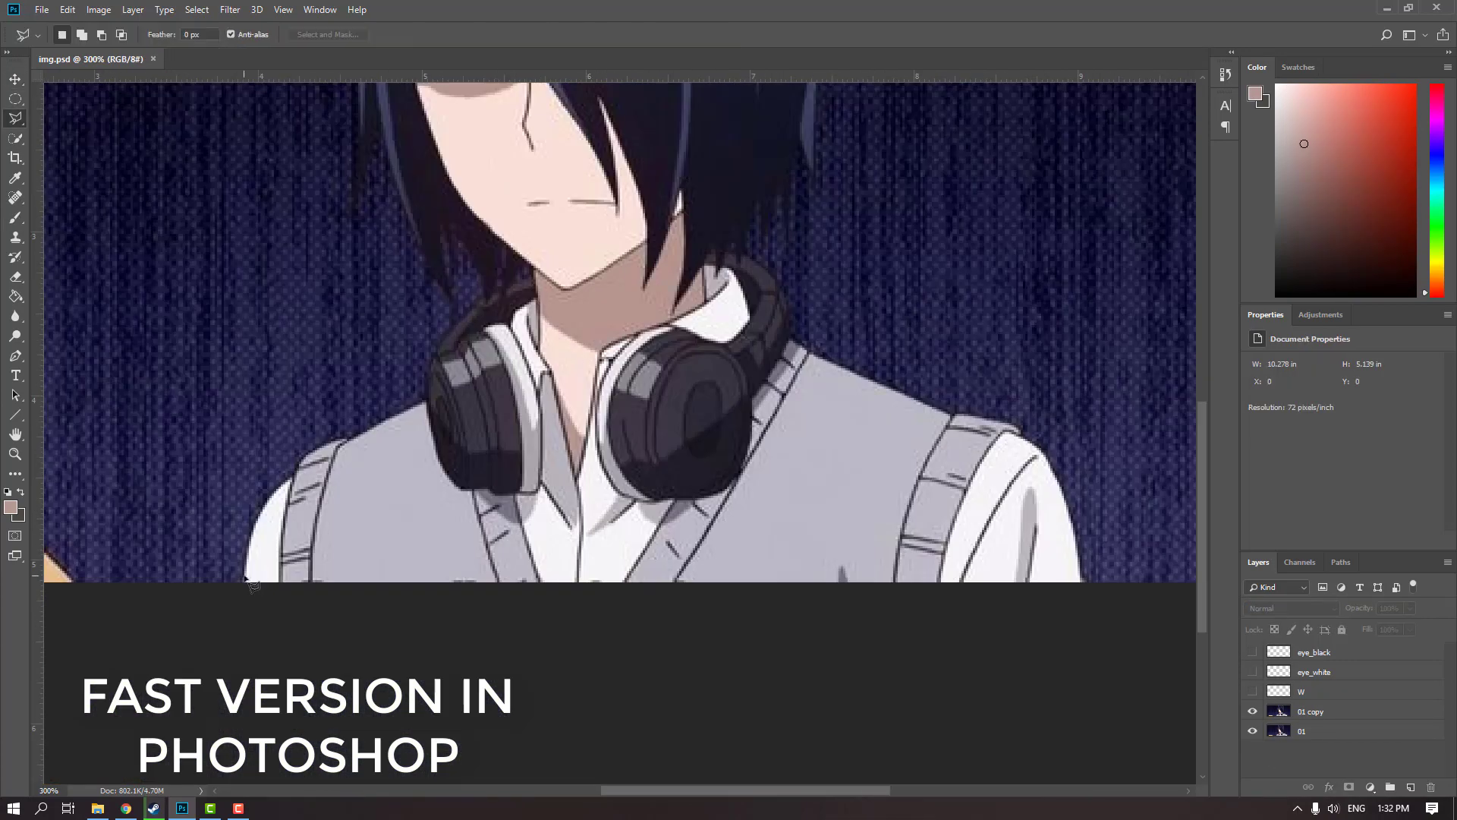
scroll(253, 584, up, 1)
click(577, 369)
scroll(571, 408, up, 1)
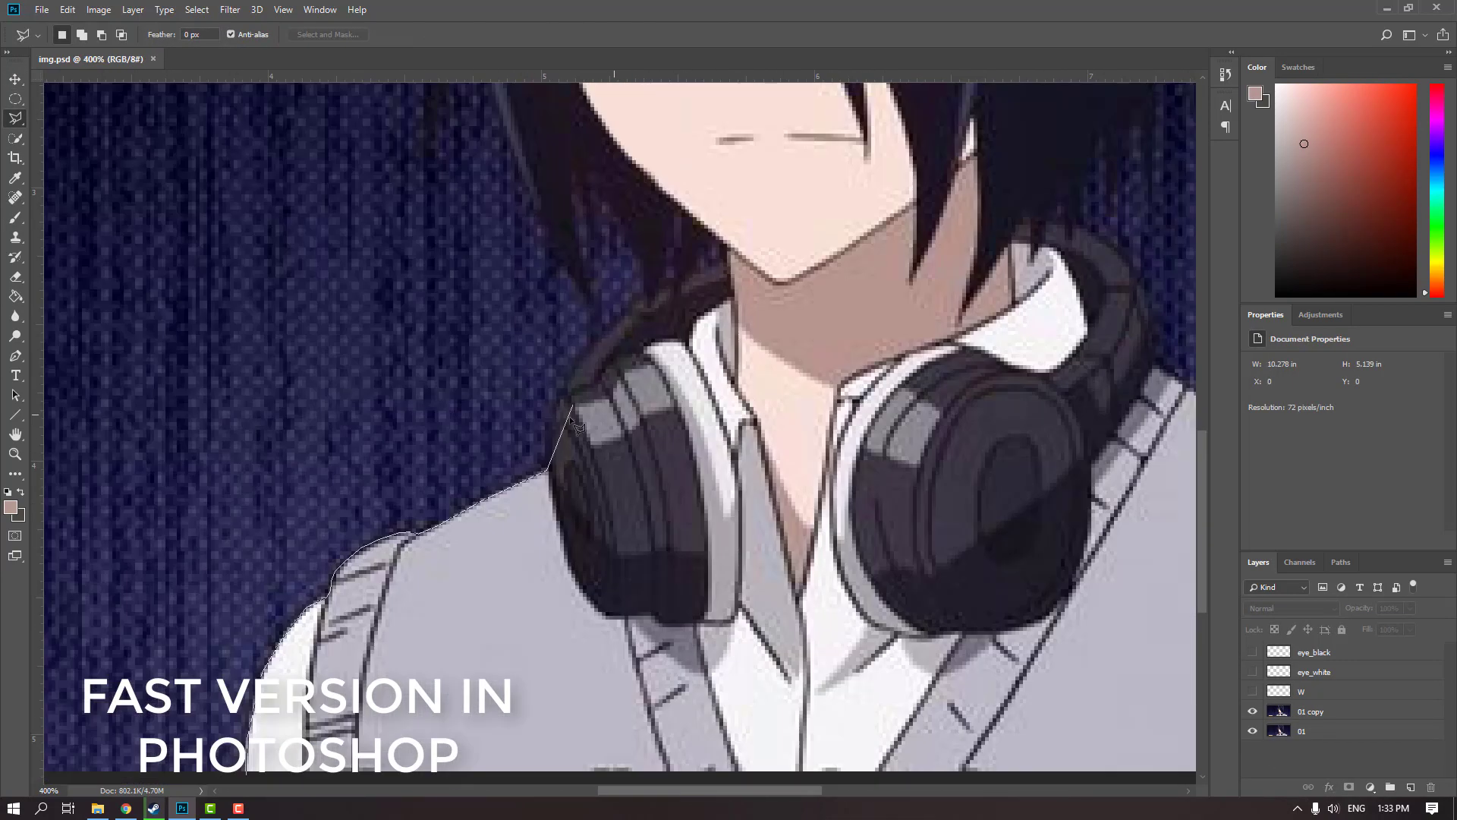
Continue the character outline from the headphones around the lower left hair tips
mouse_move(503, 393)
mouse_down()
mouse_move(446, 602)
mouse_move(514, 571)
mouse_up()
click(536, 513)
click(474, 437)
click(454, 378)
click(416, 533)
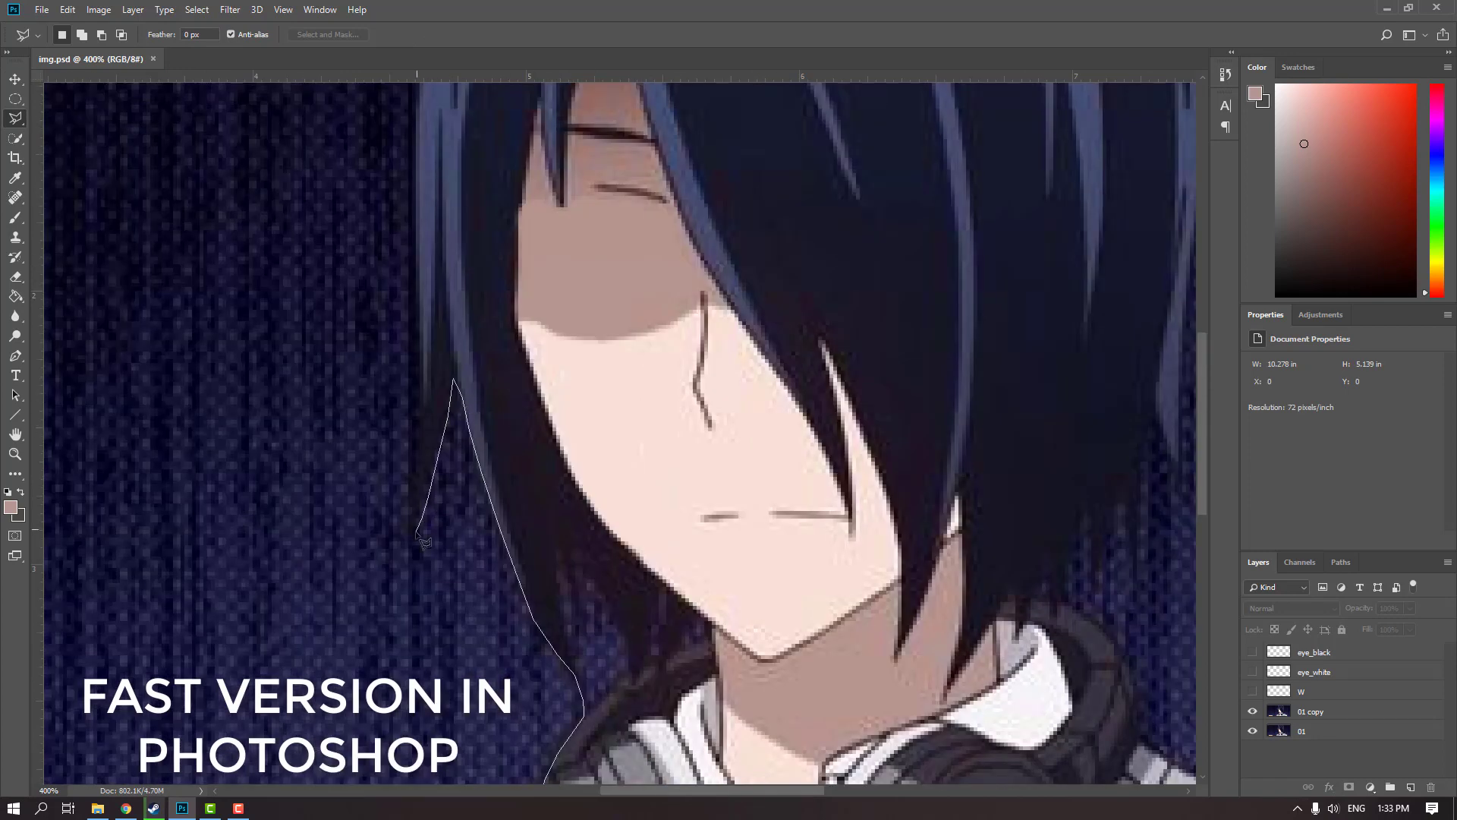
drag(422, 407, 418, 652)
click(418, 653)
click(413, 372)
Continue the outline up the left edge of the hair and across the top of the head
drag(417, 365, 289, 606)
click(290, 504)
click(301, 444)
click(334, 339)
click(369, 276)
click(895, 207)
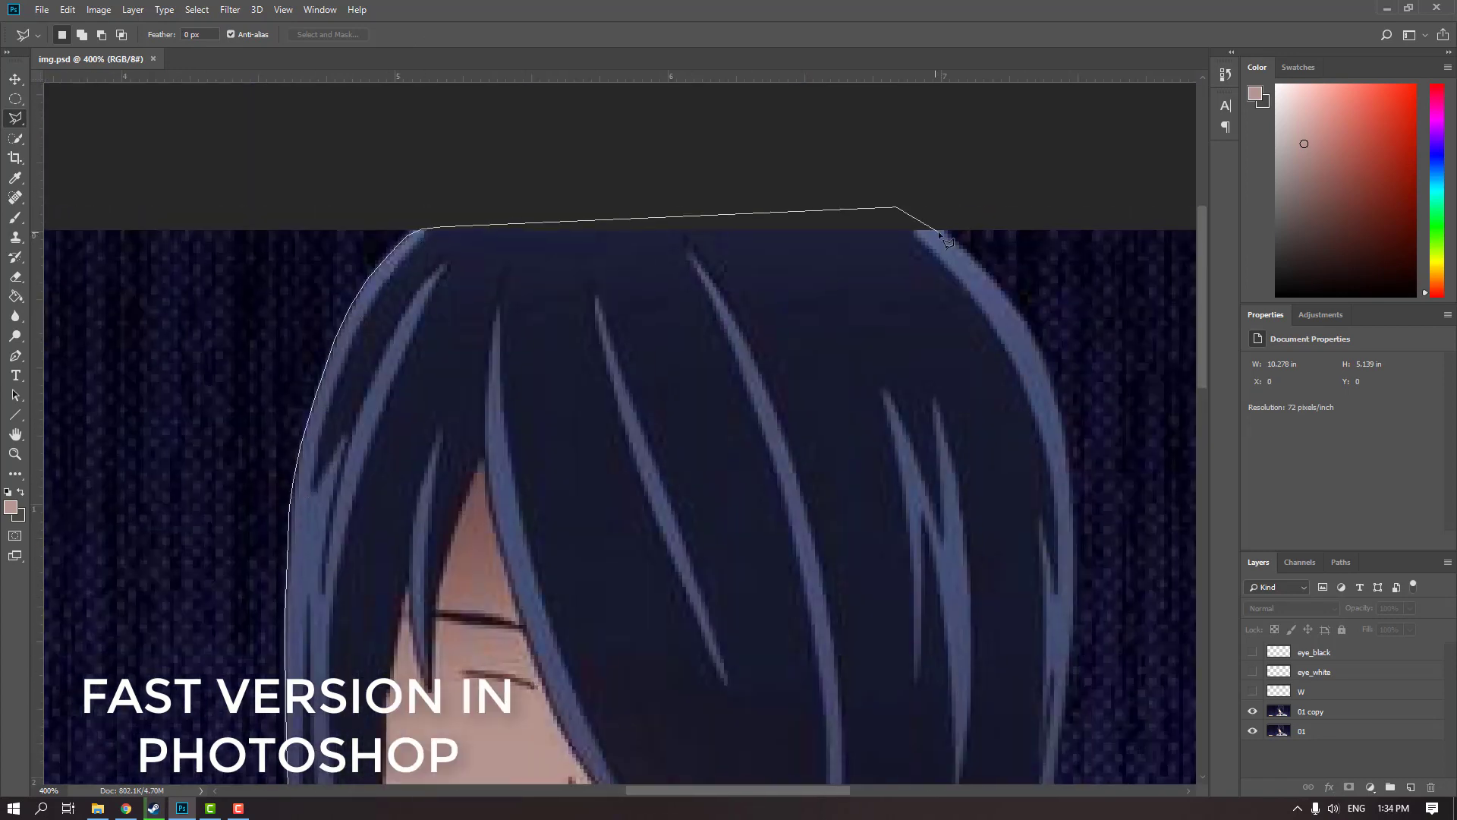
Trace the outline down the right edge of the hair to the first lower tips
click(1026, 322)
drag(1071, 514, 824, 288)
click(824, 431)
drag(818, 527, 834, 293)
click(819, 498)
drag(792, 441, 754, 327)
click(737, 483)
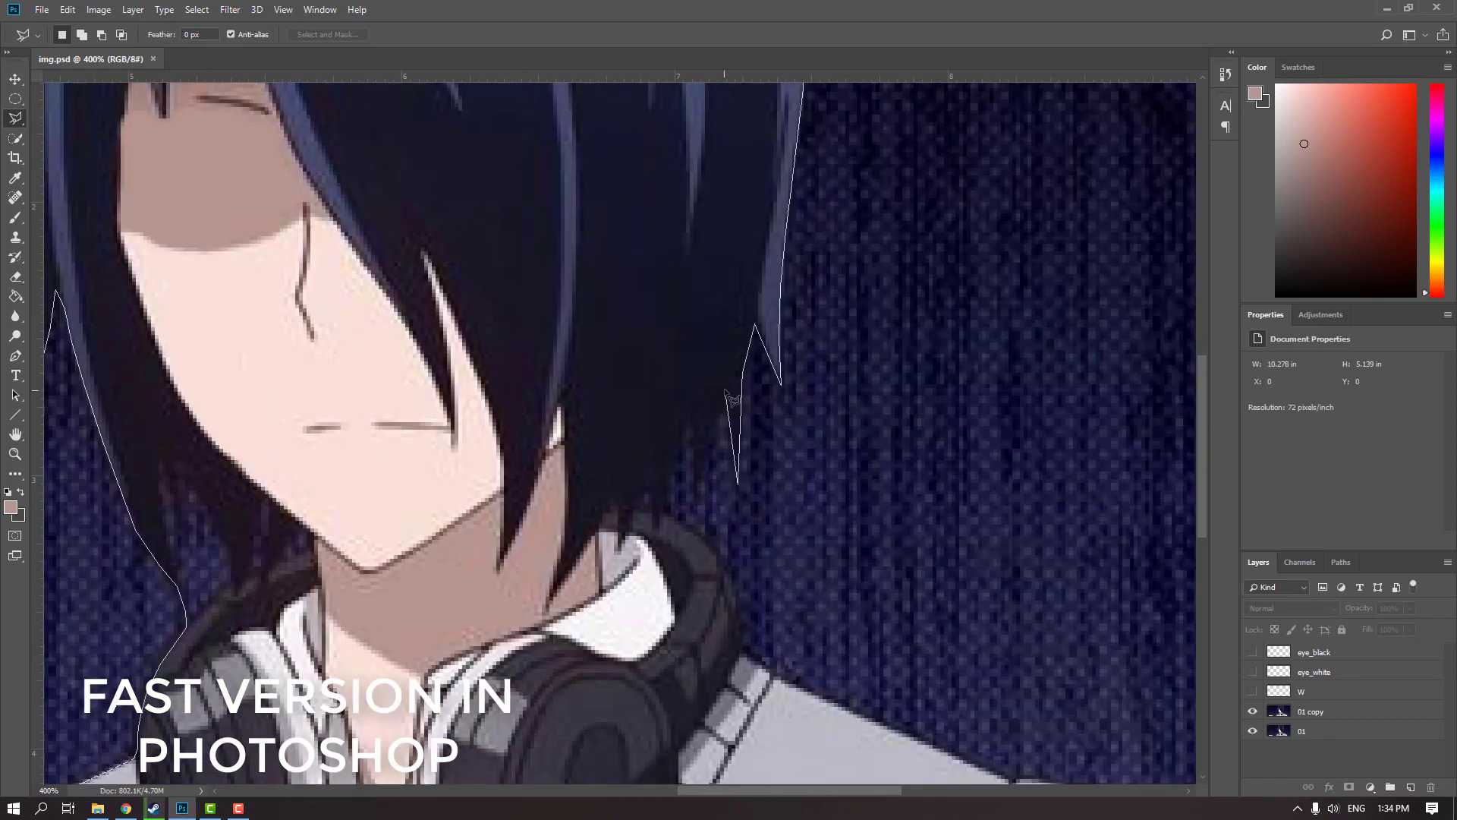
Trace the outline around the remaining right hair tips and the headphone band to the shoulder
click(700, 497)
click(690, 406)
drag(721, 566, 725, 457)
click(739, 483)
drag(750, 542, 686, 384)
click(713, 405)
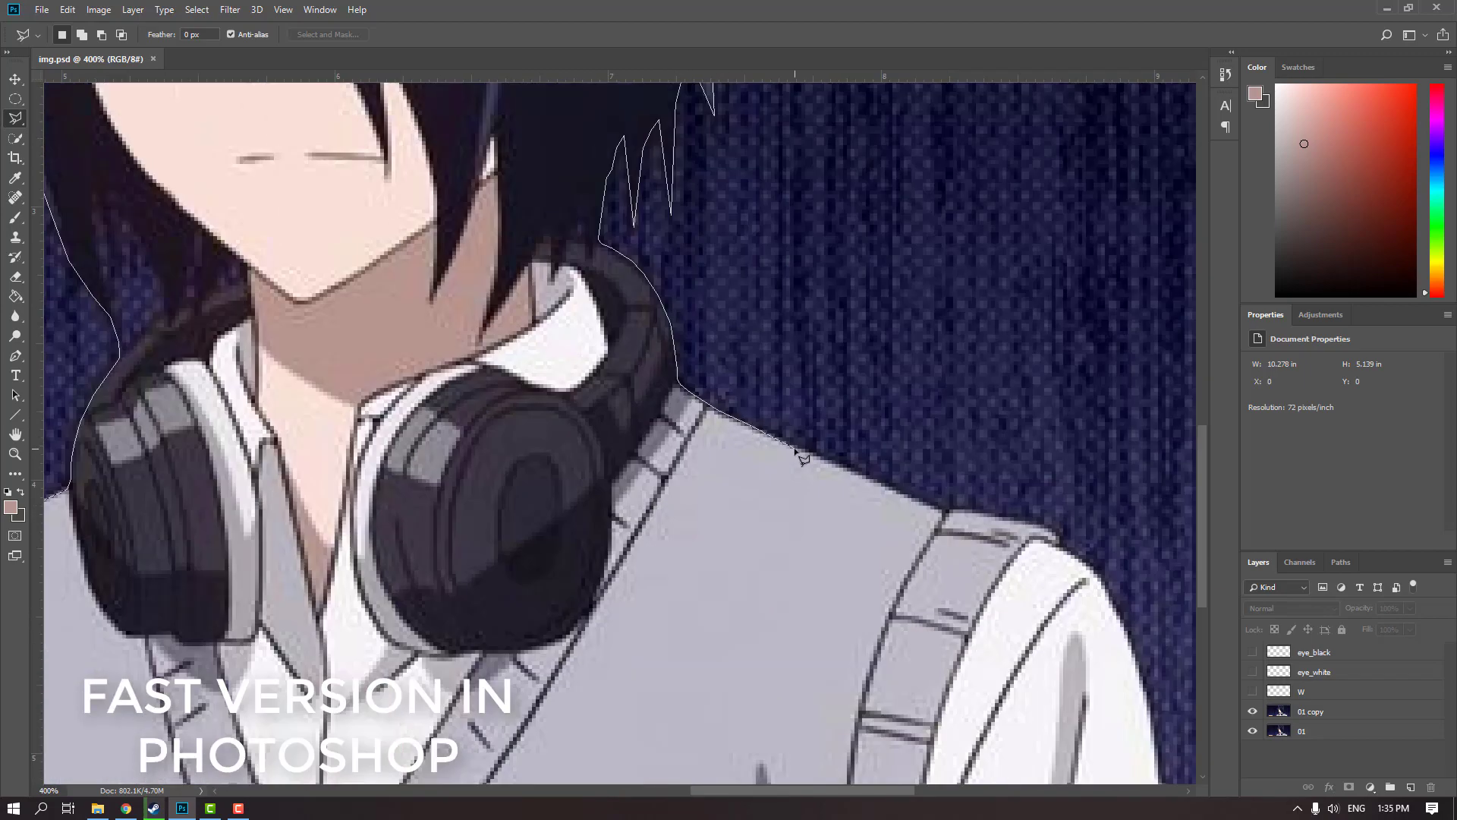
Complete the outline along the right shoulder and bottom edge, and copy the selected character to a new layer
click(950, 510)
click(974, 509)
drag(1054, 531, 796, 328)
click(809, 347)
click(903, 548)
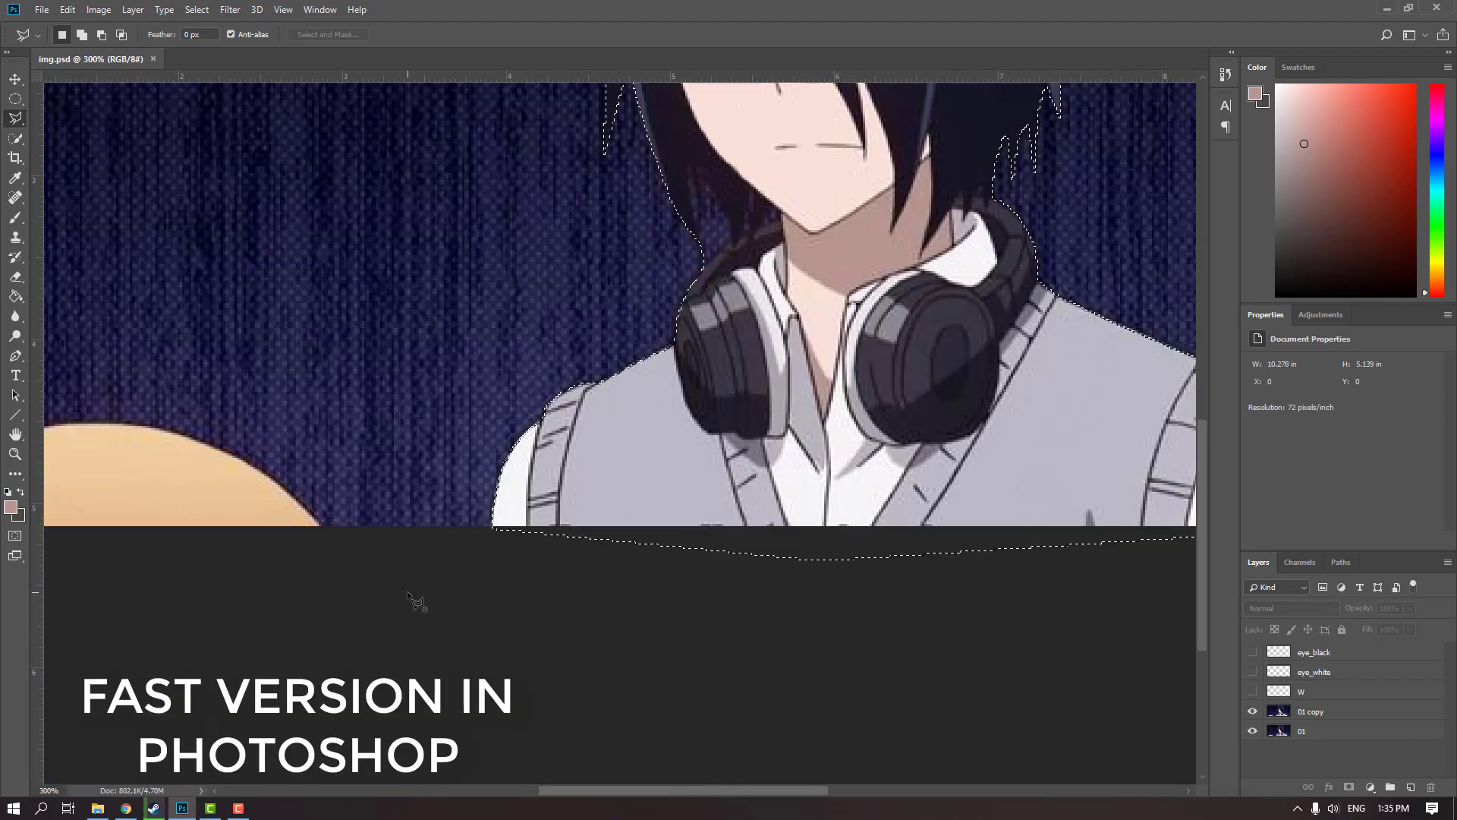
key(ctrl+j)
Try moving the cut-out character away from its original place
key(v)
drag(768, 418, 553, 371)
key(ctrl+z)
Rename the cut-out layer as main, delete the 01 copy layer and hide the 01 layer
double_click(1306, 711)
text(main)
click(1253, 712)
click(1311, 732)
key(Delete)
click(1253, 711)
click(1253, 732)
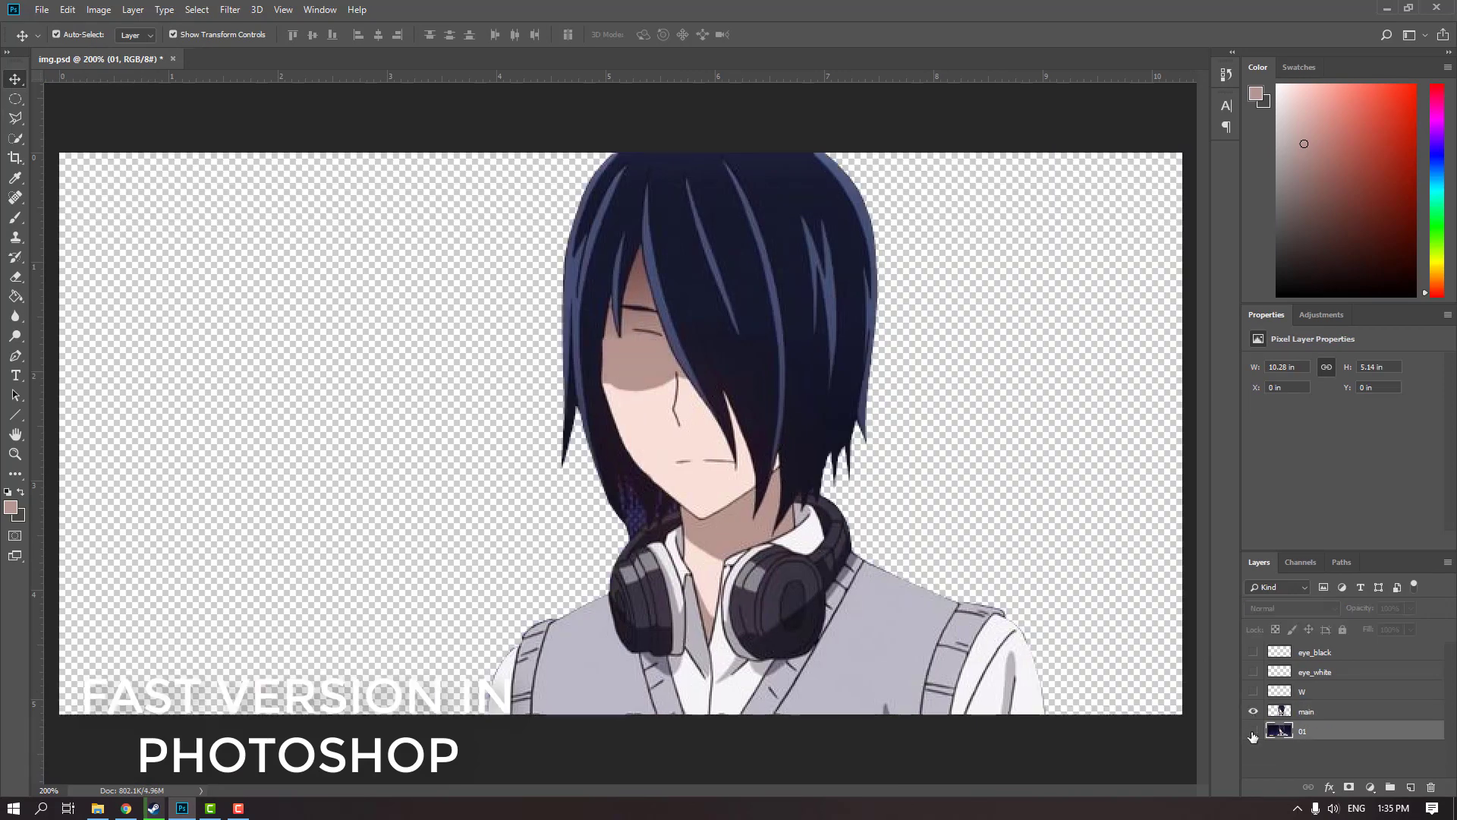
Outline and remove the leftover background patch between the lower left hair and the neck on the main layer
key(l)
scroll(715, 512, up, 3)
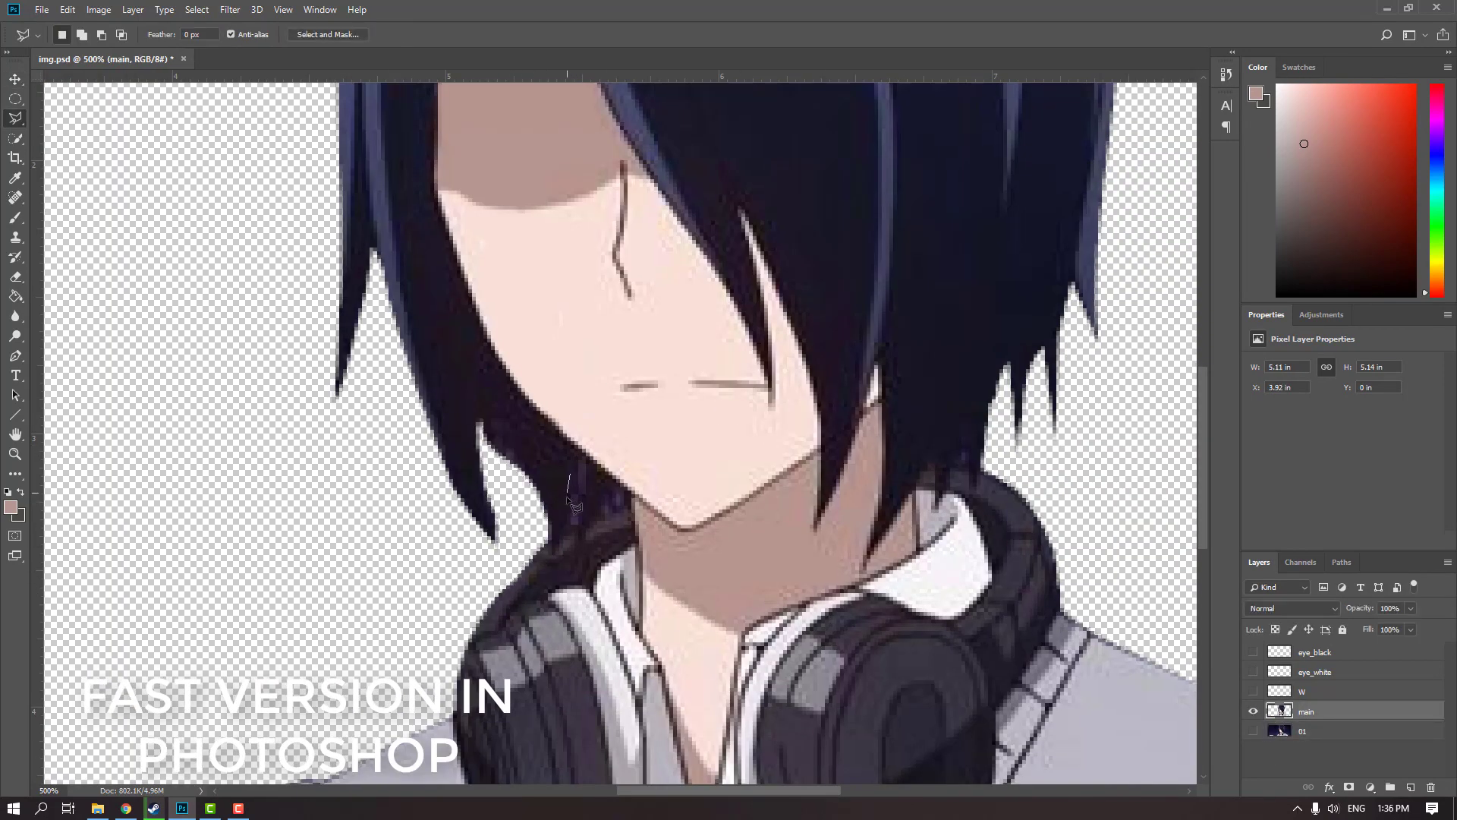
click(578, 497)
click(617, 494)
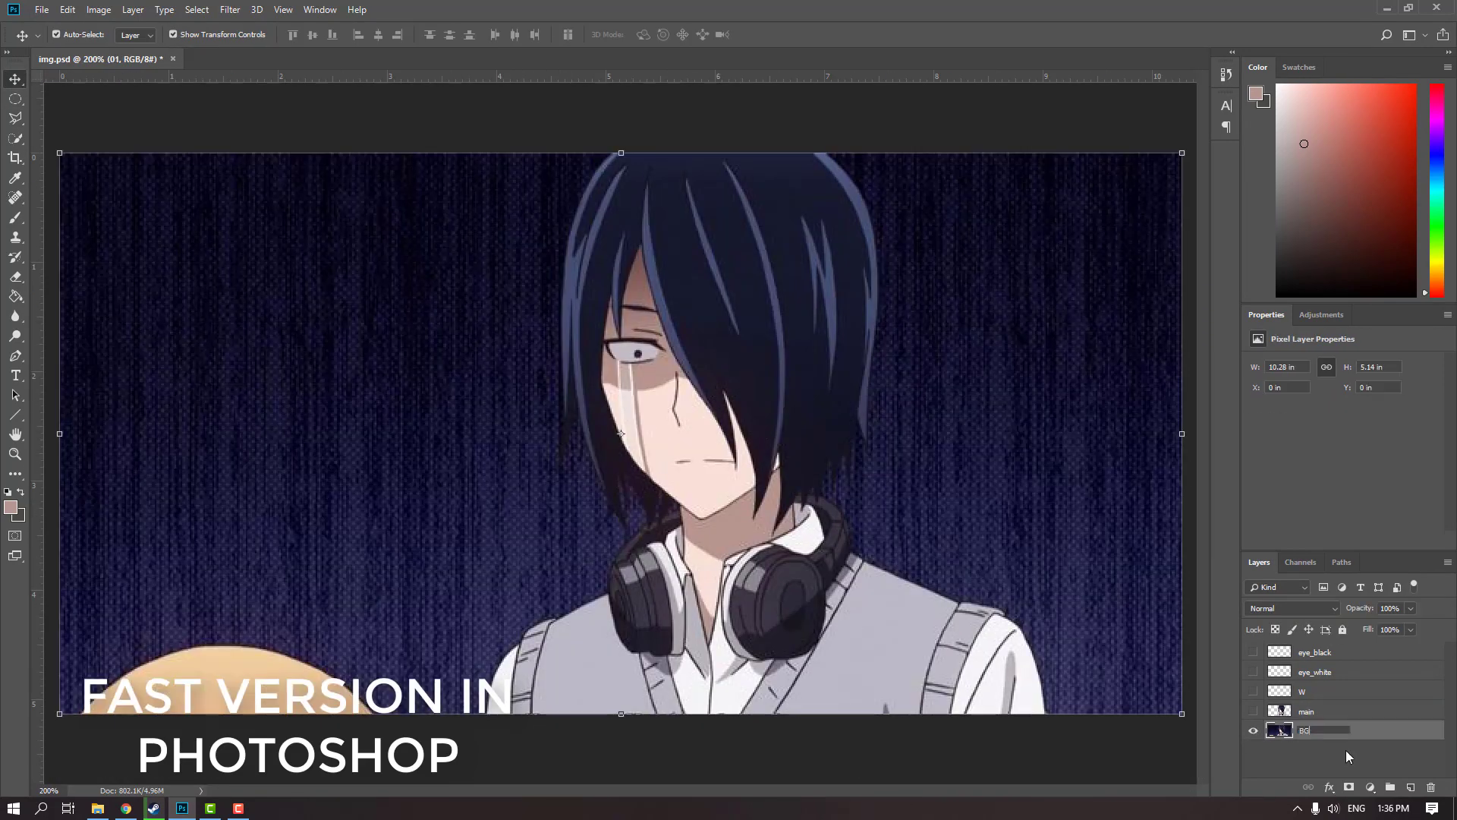
key(Return)
Copy a clean rectangle from the upper left of the background and tile its copies across the whole canvas
key(ctrl+minus)
drag(340, 293, 584, 510)
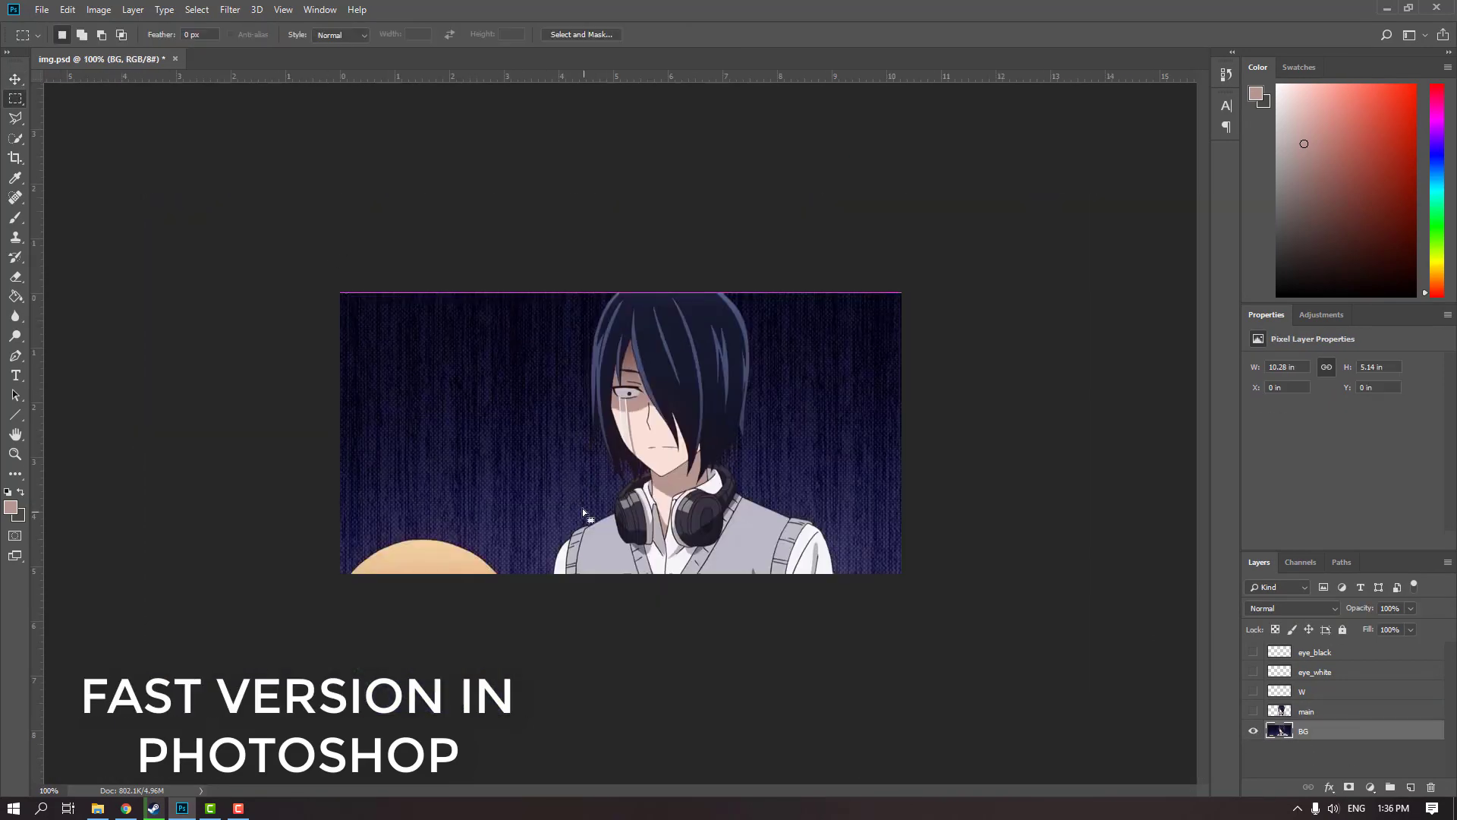
key(ctrl+j)
drag(693, 432, 644, 649)
key(ctrl+t)
key(Return)
mouse_move(657, 556)
mouse_down()
mouse_move(946, 606)
mouse_move(894, 554)
mouse_up()
drag(472, 546, 238, 547)
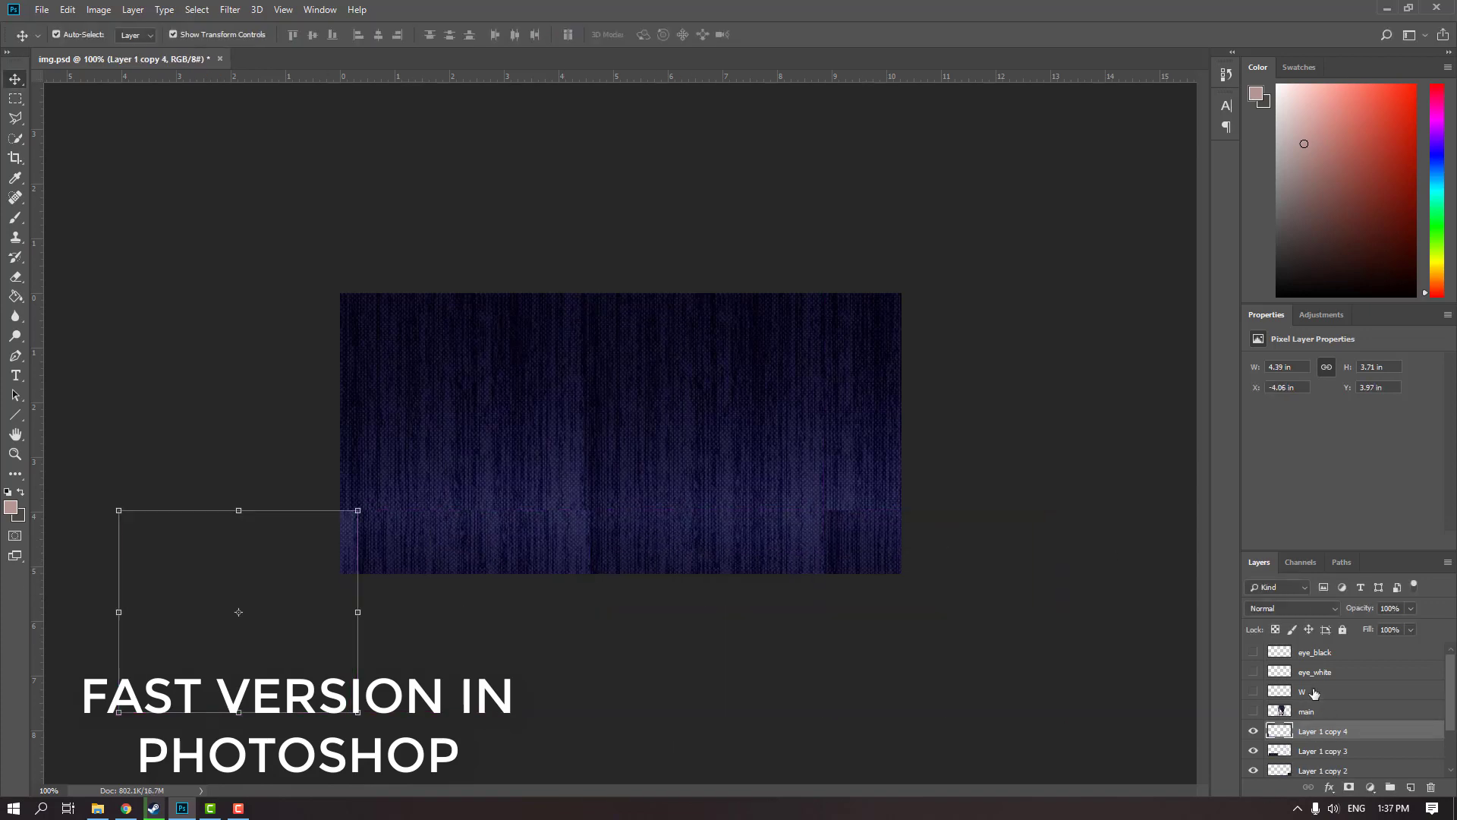
Merge the background tiles into one layer named BG
key(ctrl+e)
click(1253, 711)
click(1253, 731)
text(BG)
Blend the visible tile seams on the BG layer with the Patch tool and deselect
right_click(15, 218)
drag(844, 481, 772, 488)
drag(649, 507, 342, 493)
drag(566, 508, 566, 553)
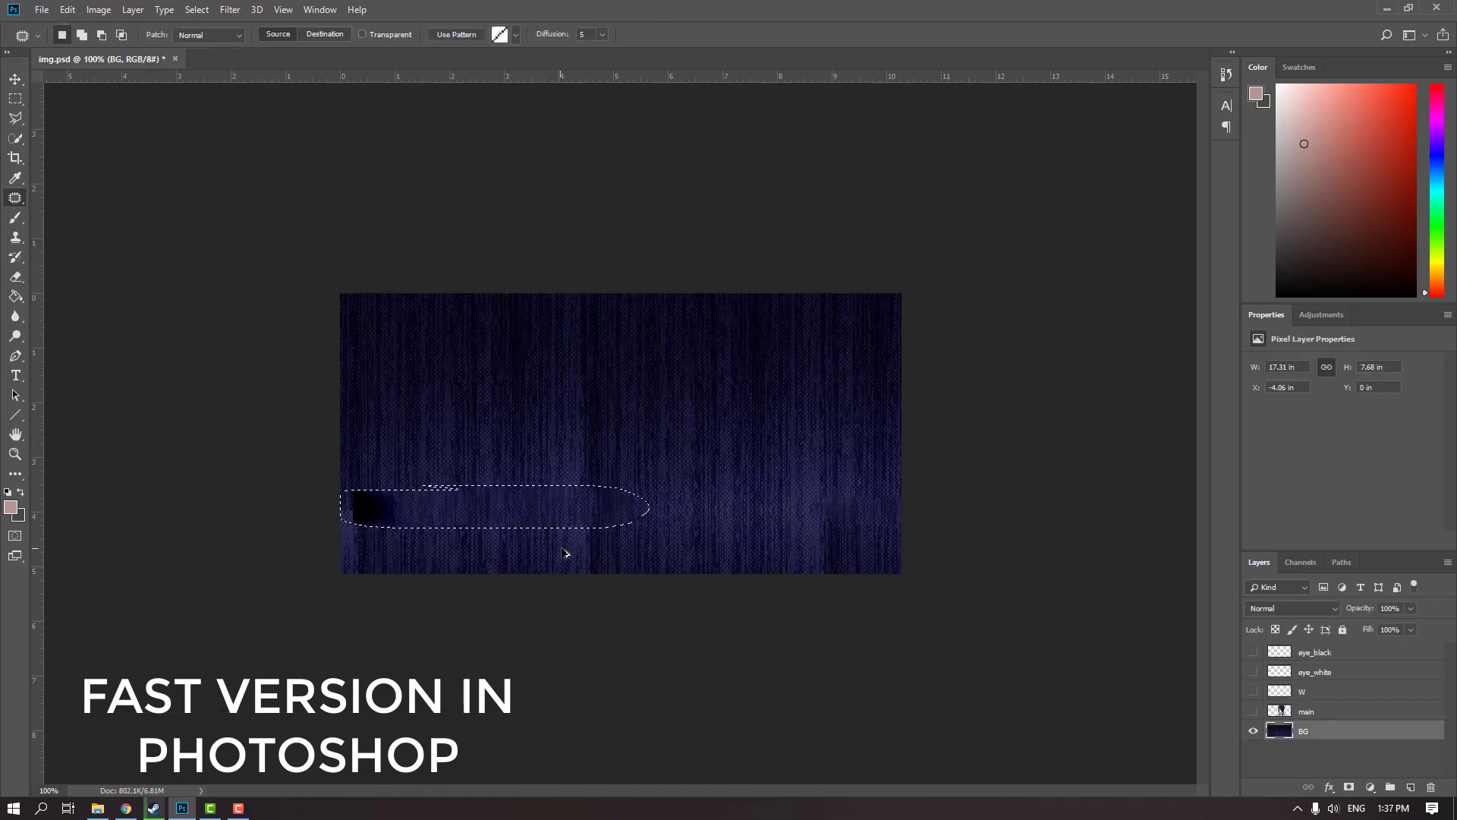
drag(504, 494, 485, 526)
drag(569, 497, 781, 422)
key(ctrl+d)
Make the main, W, eye_white and eye_black layers visible
key(v)
click(987, 486)
drag(1253, 711, 1251, 654)
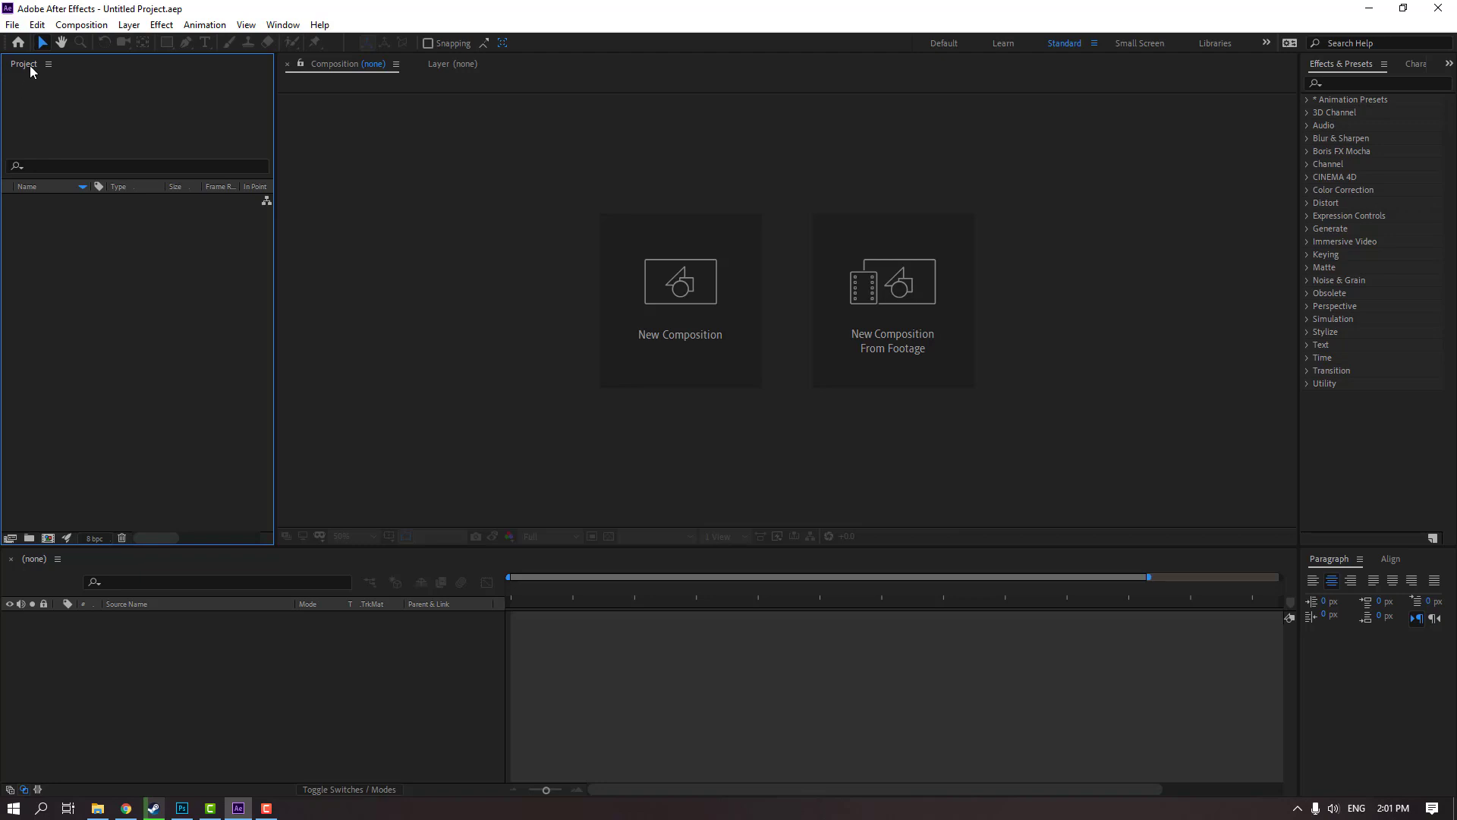
Switch to After Effects and import the img PSD from the Desktop as Composition - Retain Layer Sizes
right_click(120, 256)
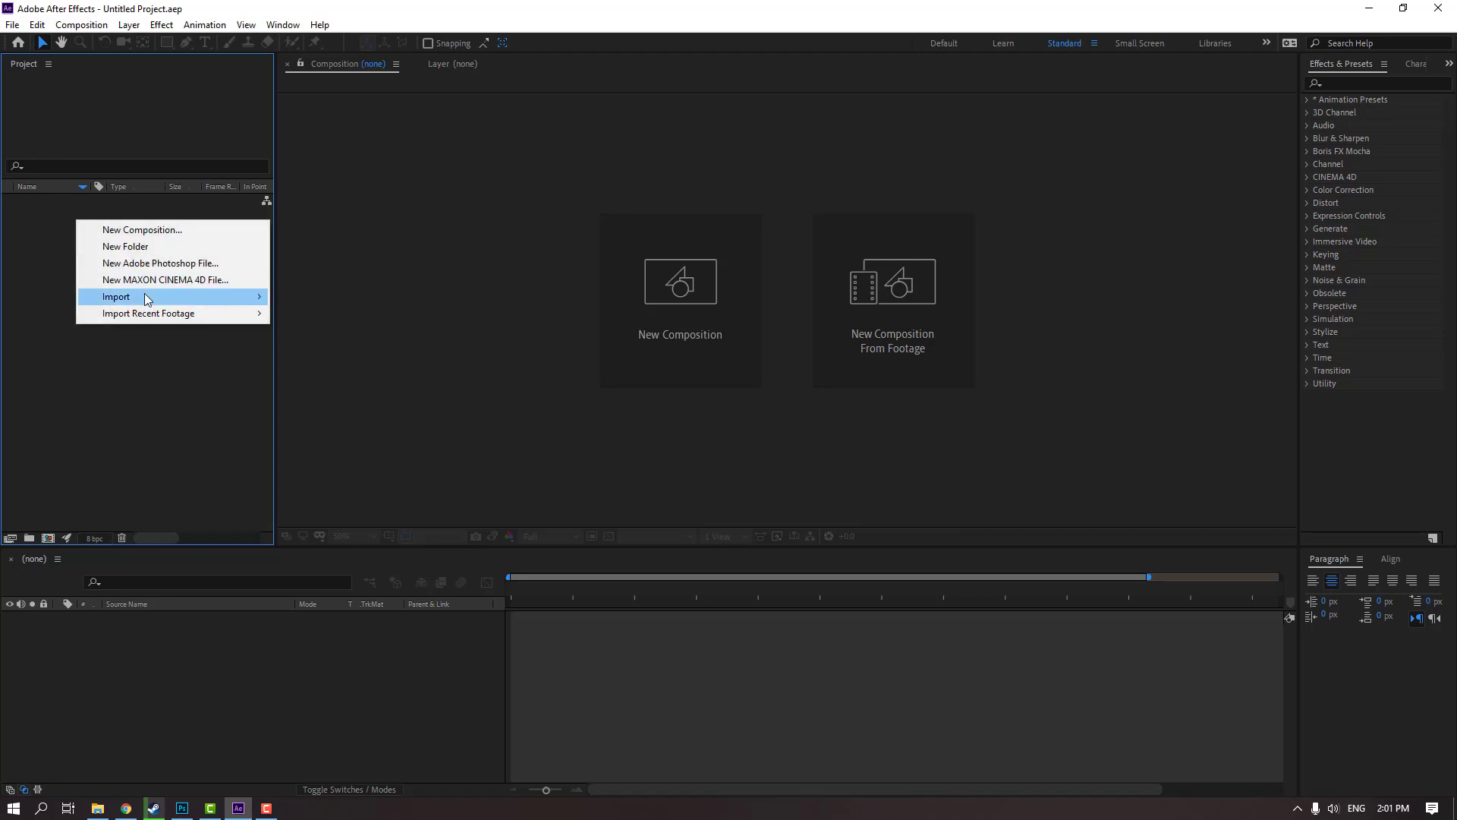
mouse_move(228, 332)
click(455, 335)
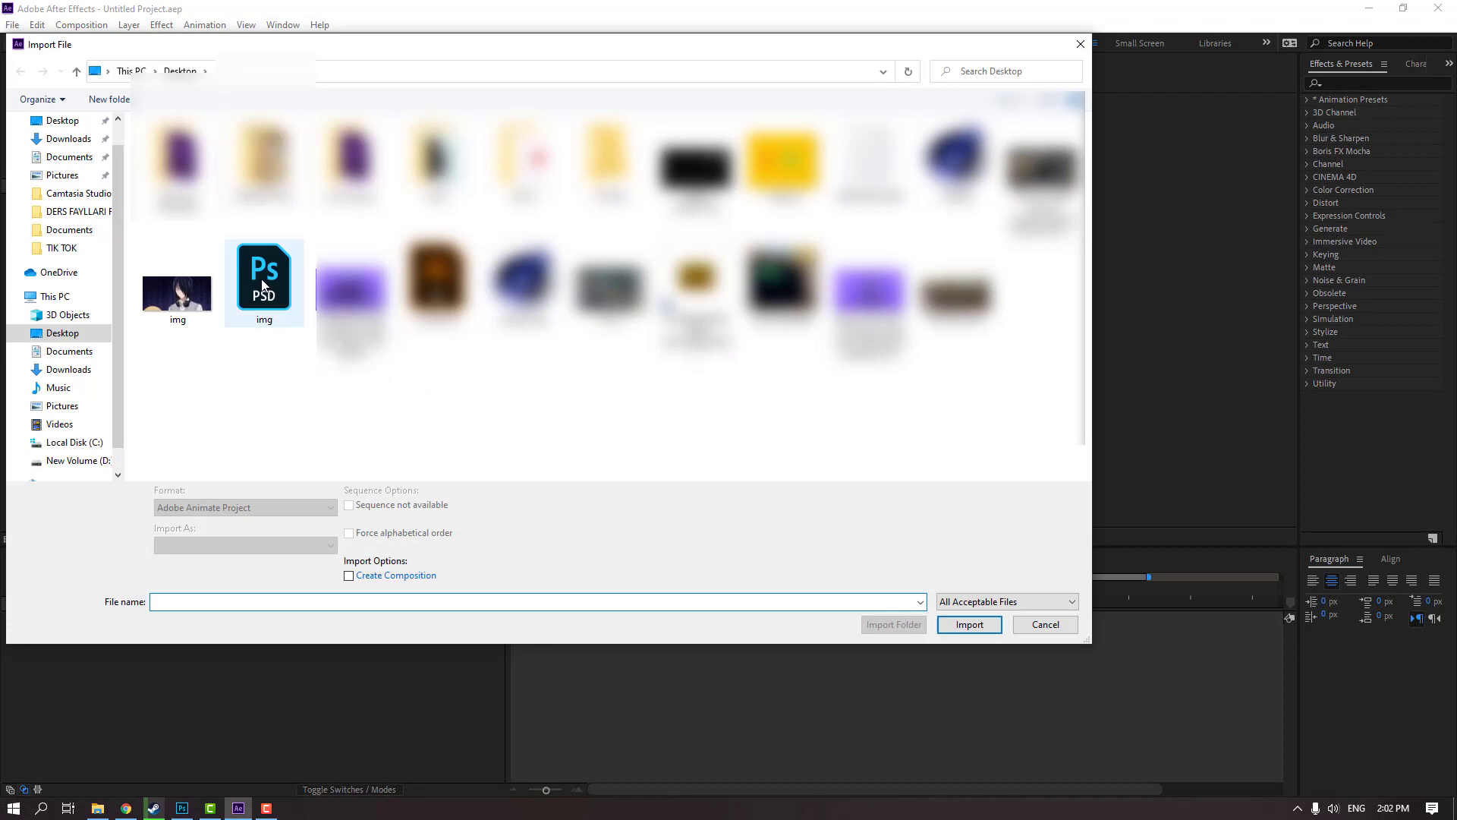
click(264, 285)
click(175, 545)
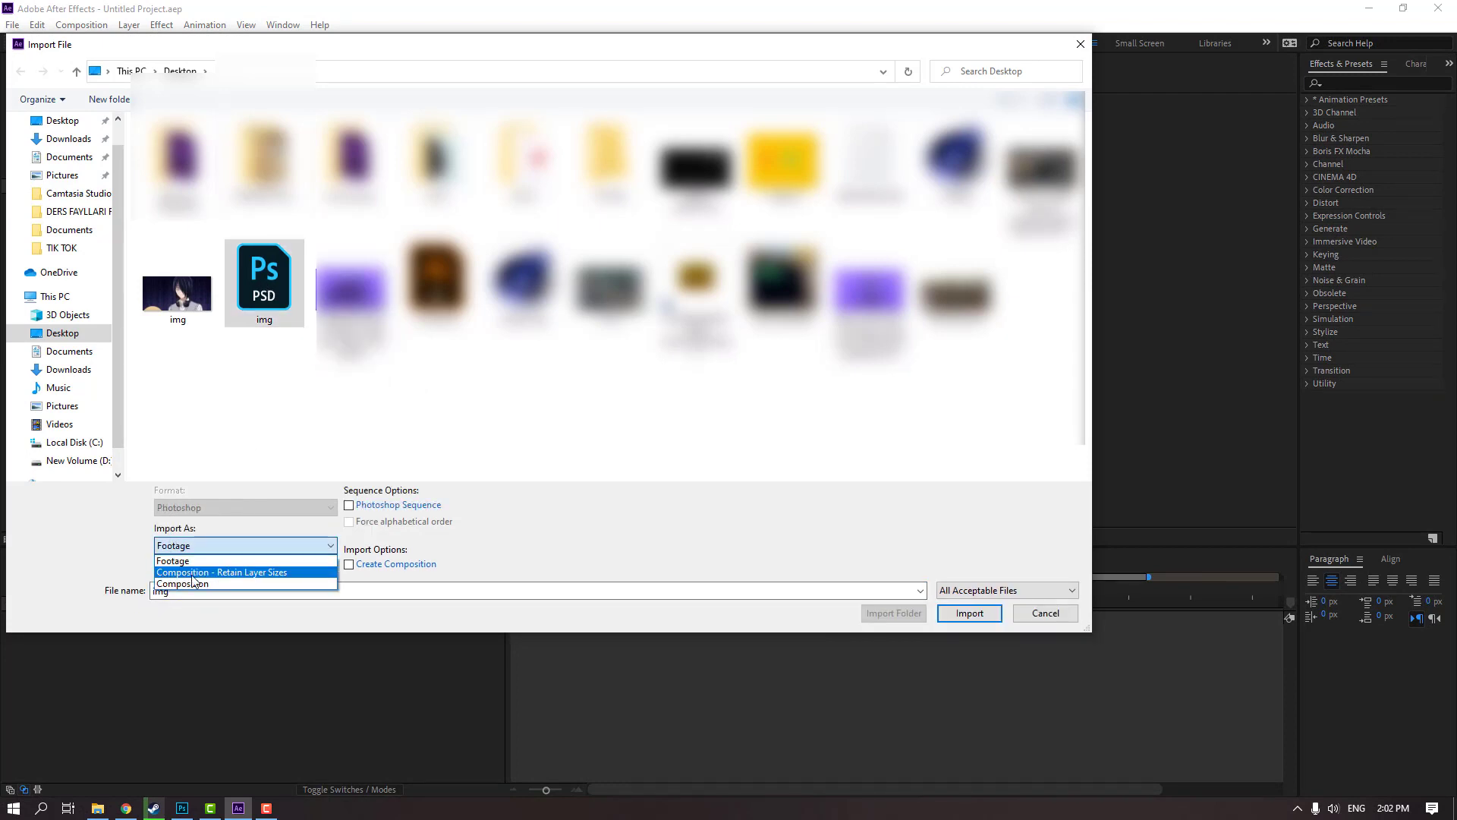
click(281, 573)
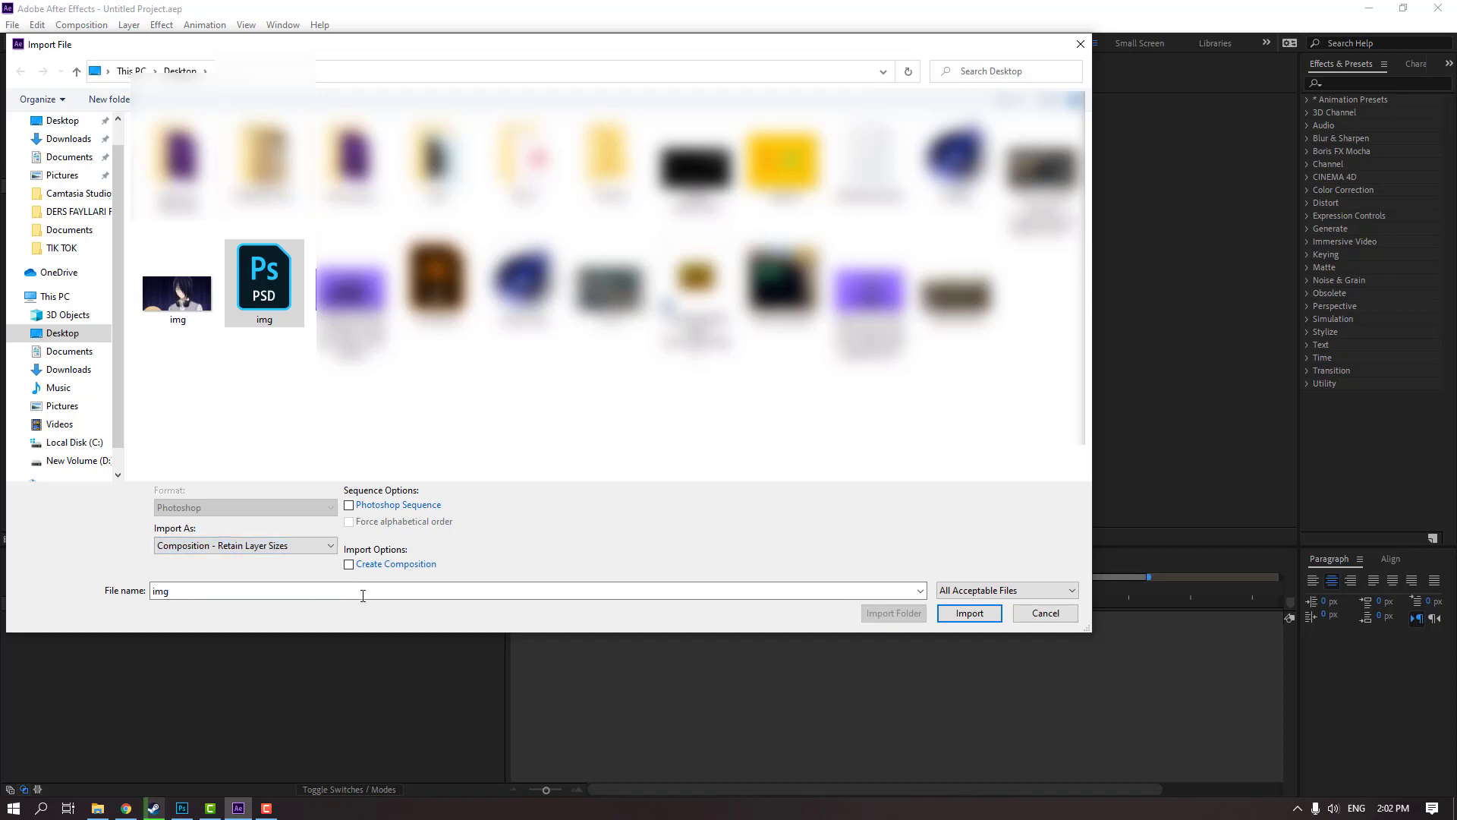
click(970, 613)
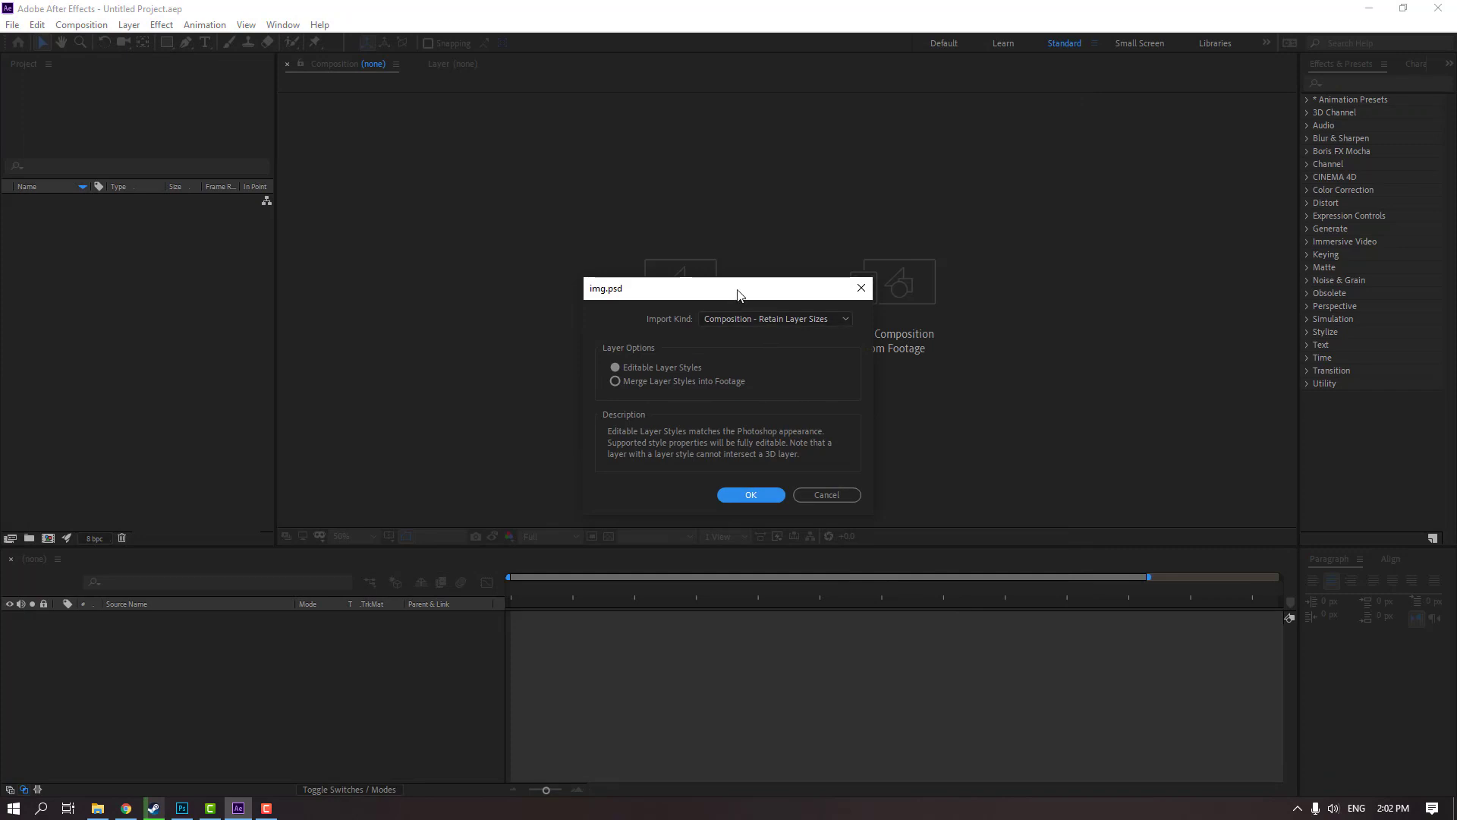
Confirm the import options with Composition - Retain Layer Sizes and Editable Layer Styles
click(744, 313)
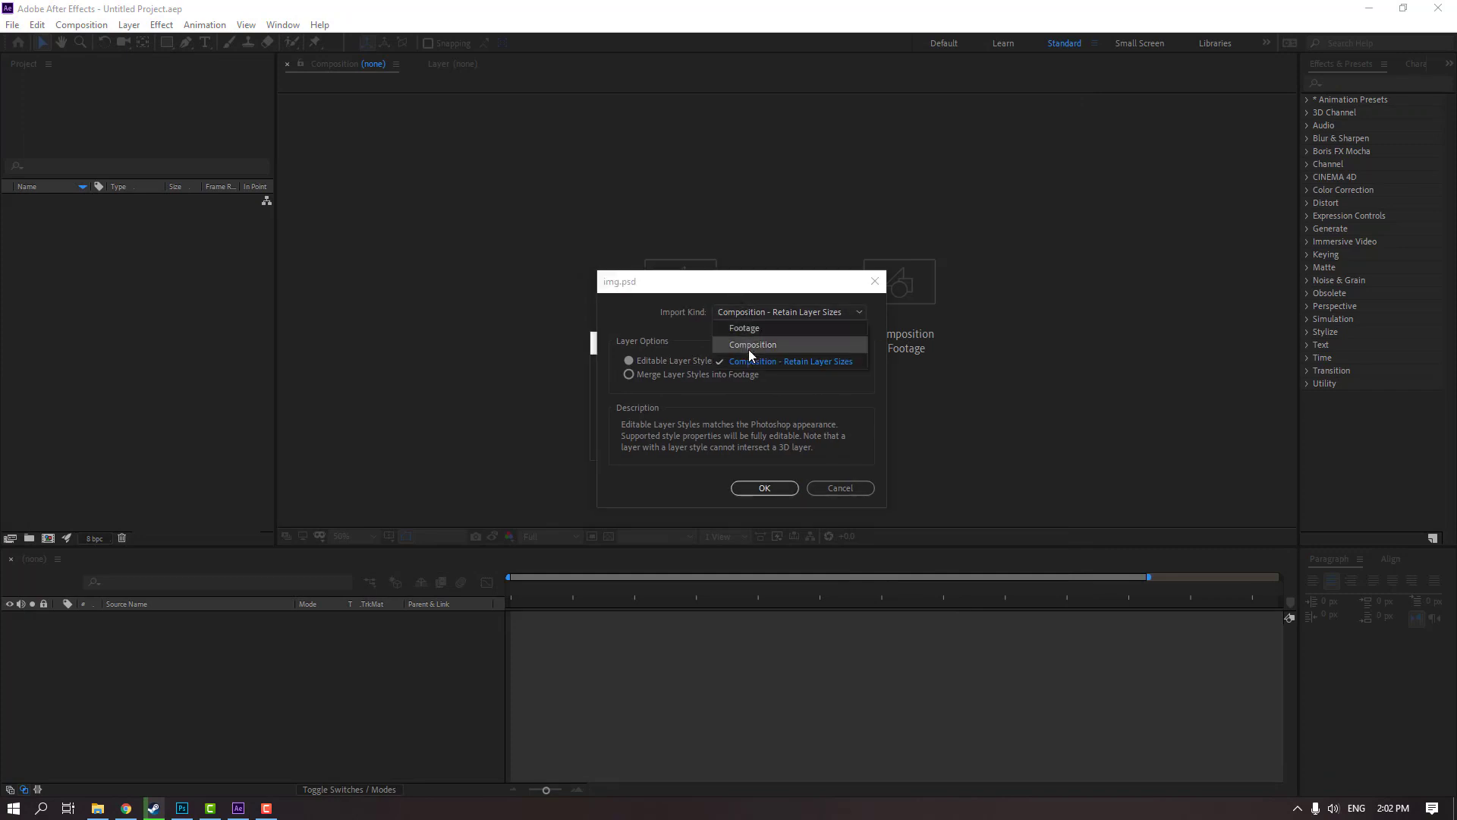
click(840, 364)
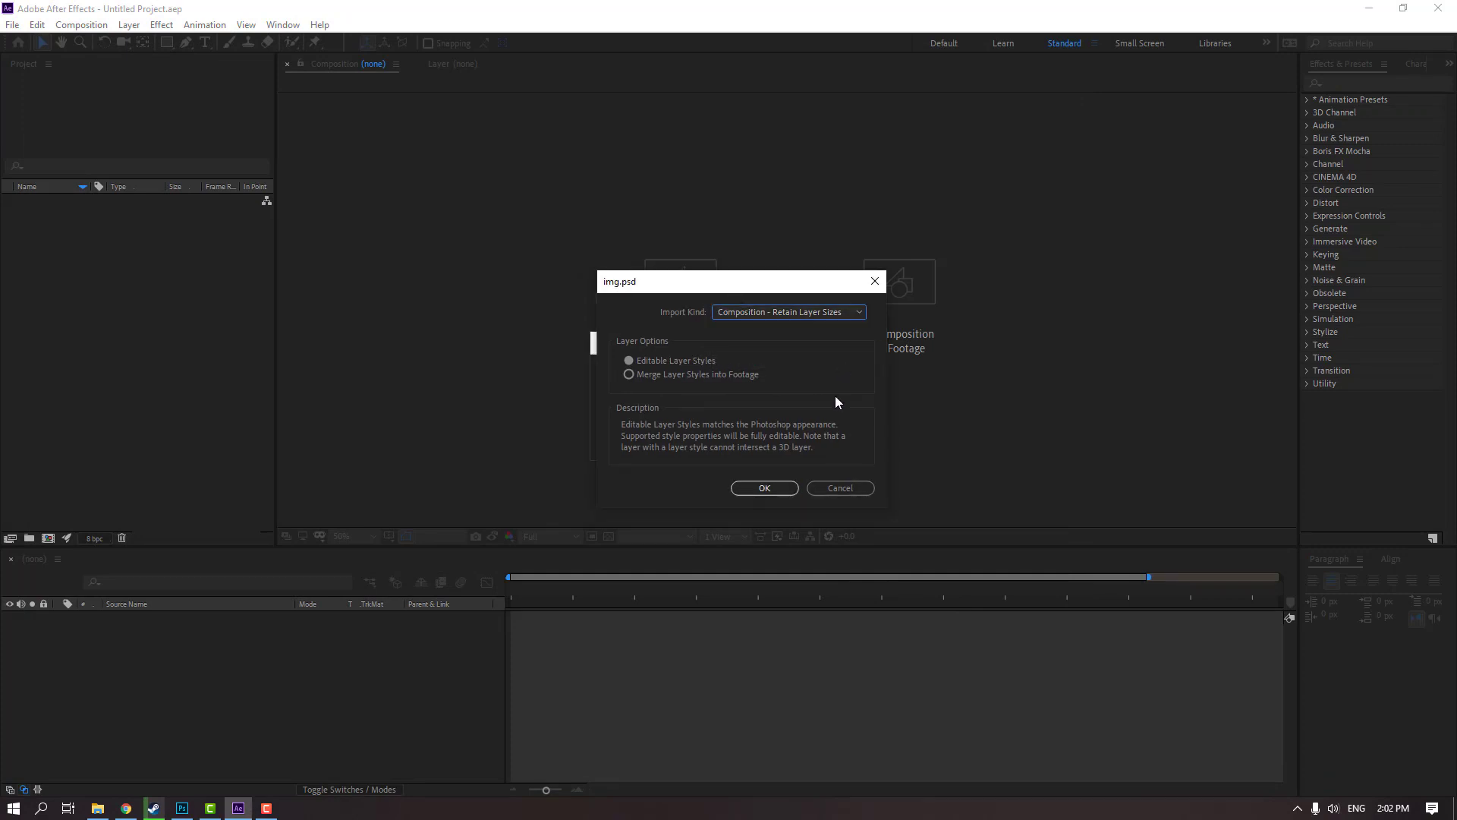
click(765, 488)
click(104, 348)
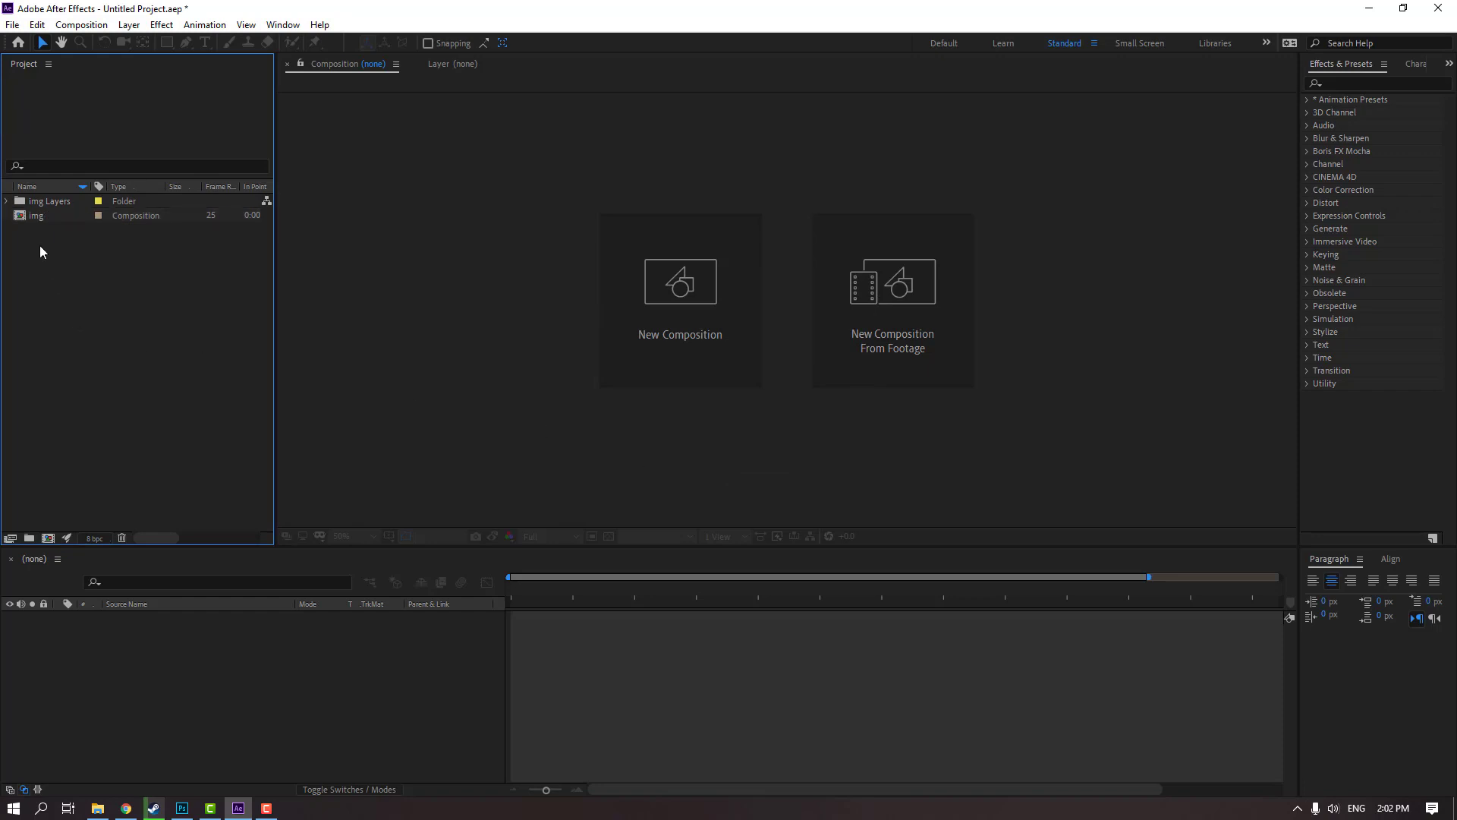
Open the img composition, move the playhead to 0:00:03:13 and make all the hidden layers visible
double_click(34, 217)
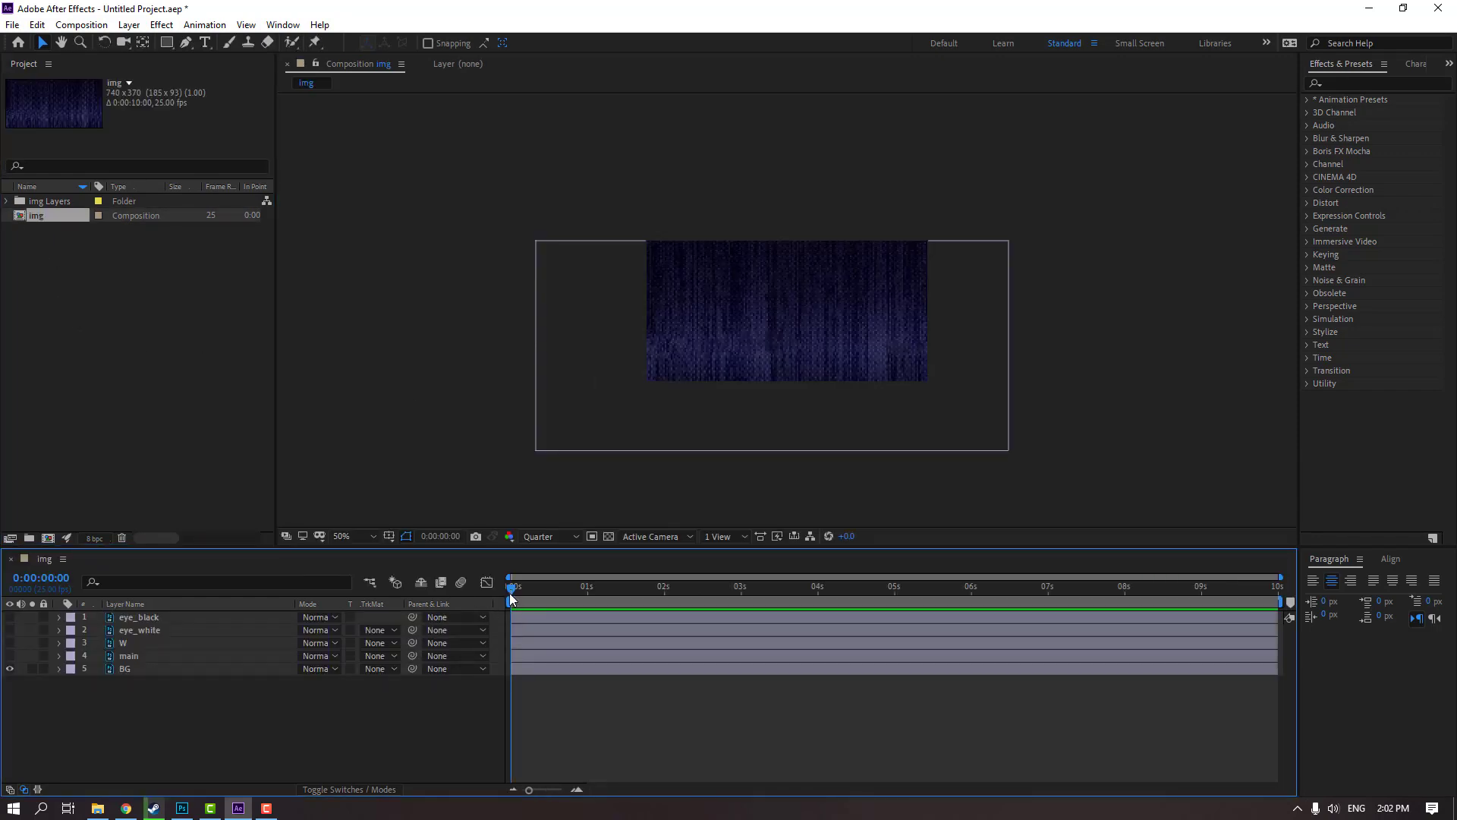
drag(510, 597, 781, 589)
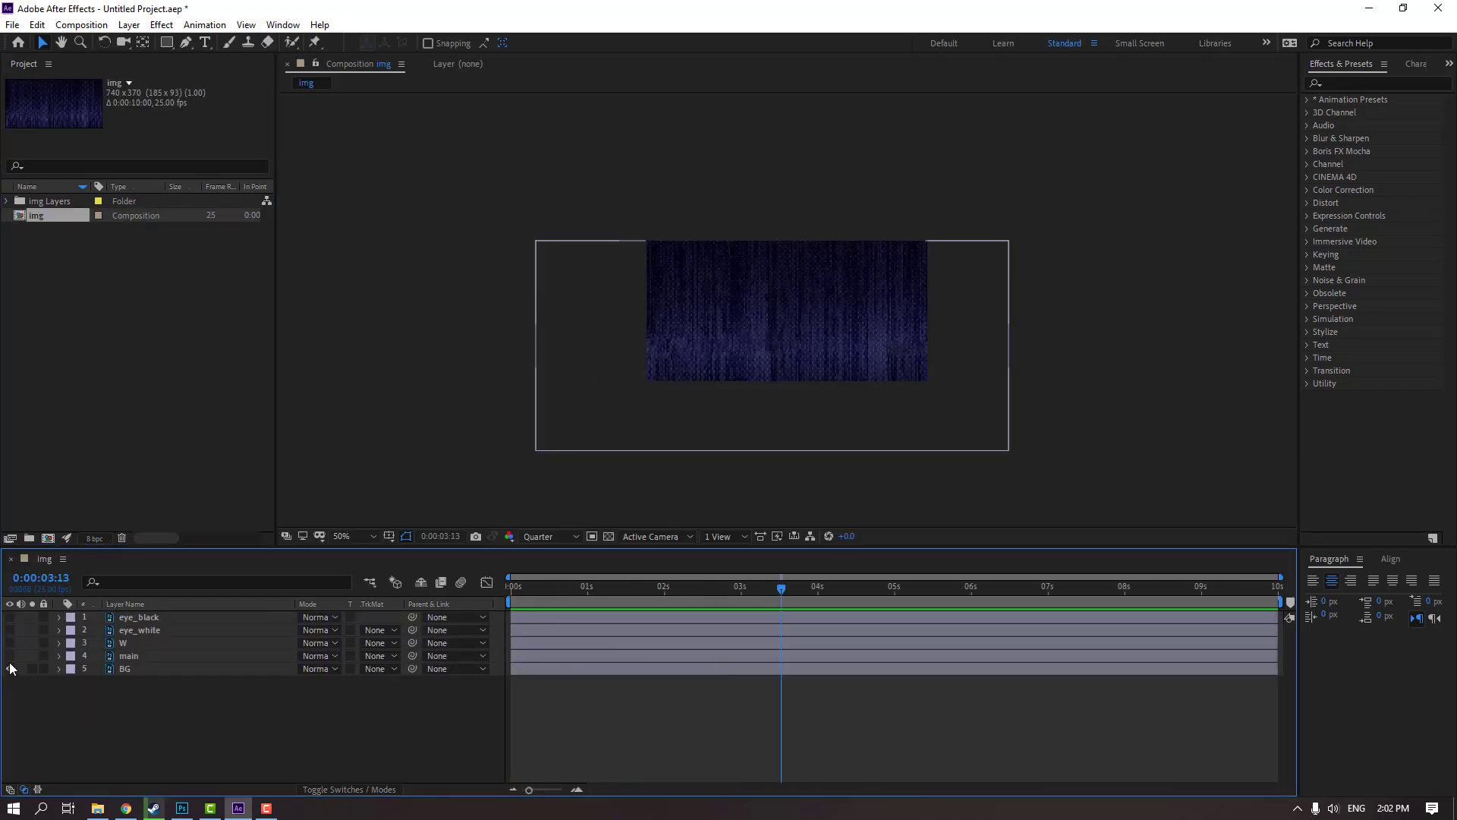
drag(10, 643, 10, 651)
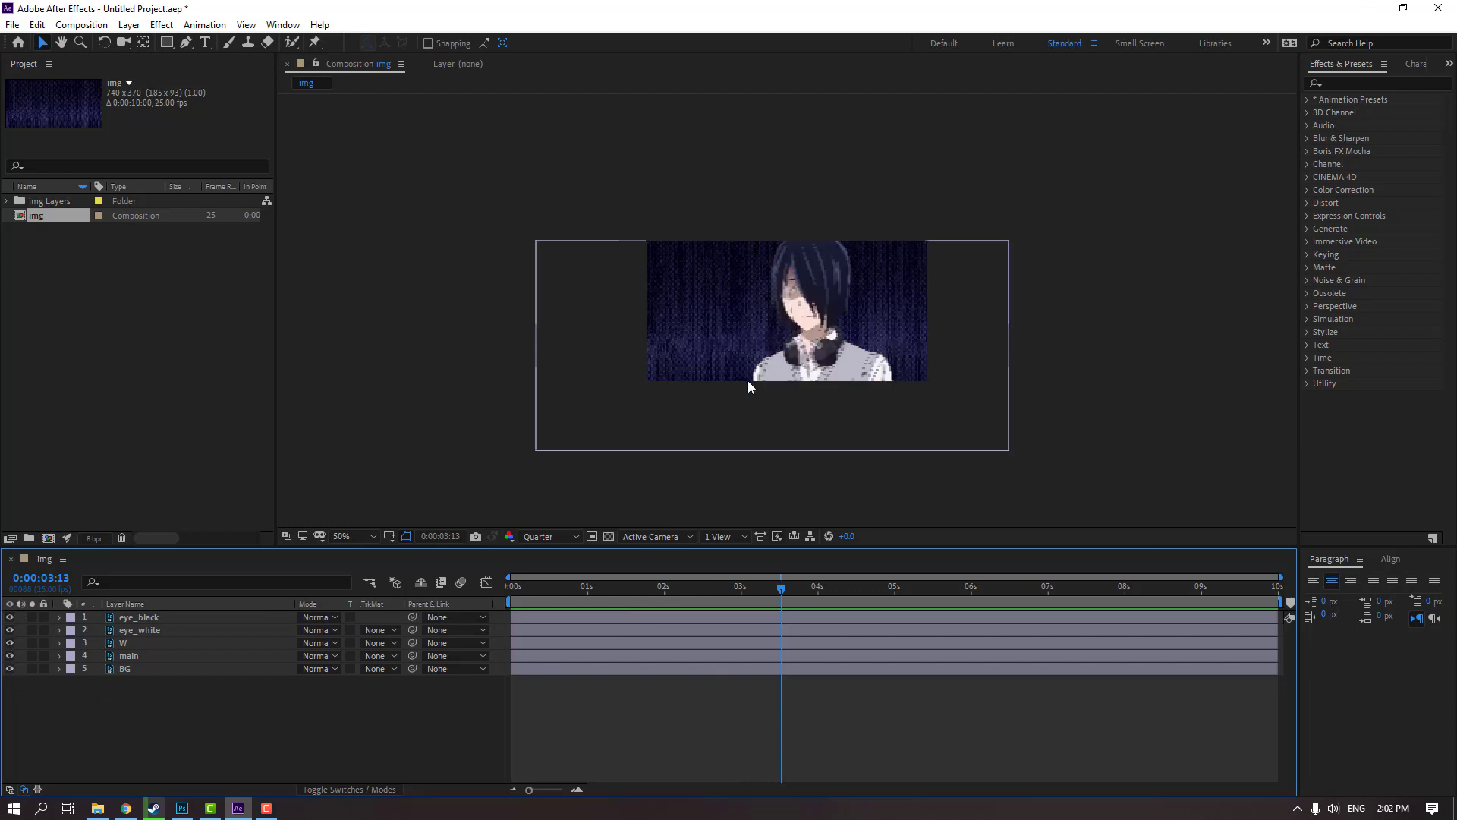
Set the composition preview resolution to Full and its magnification to Fit up to 100%
scroll(748, 381, up, 2)
click(551, 537)
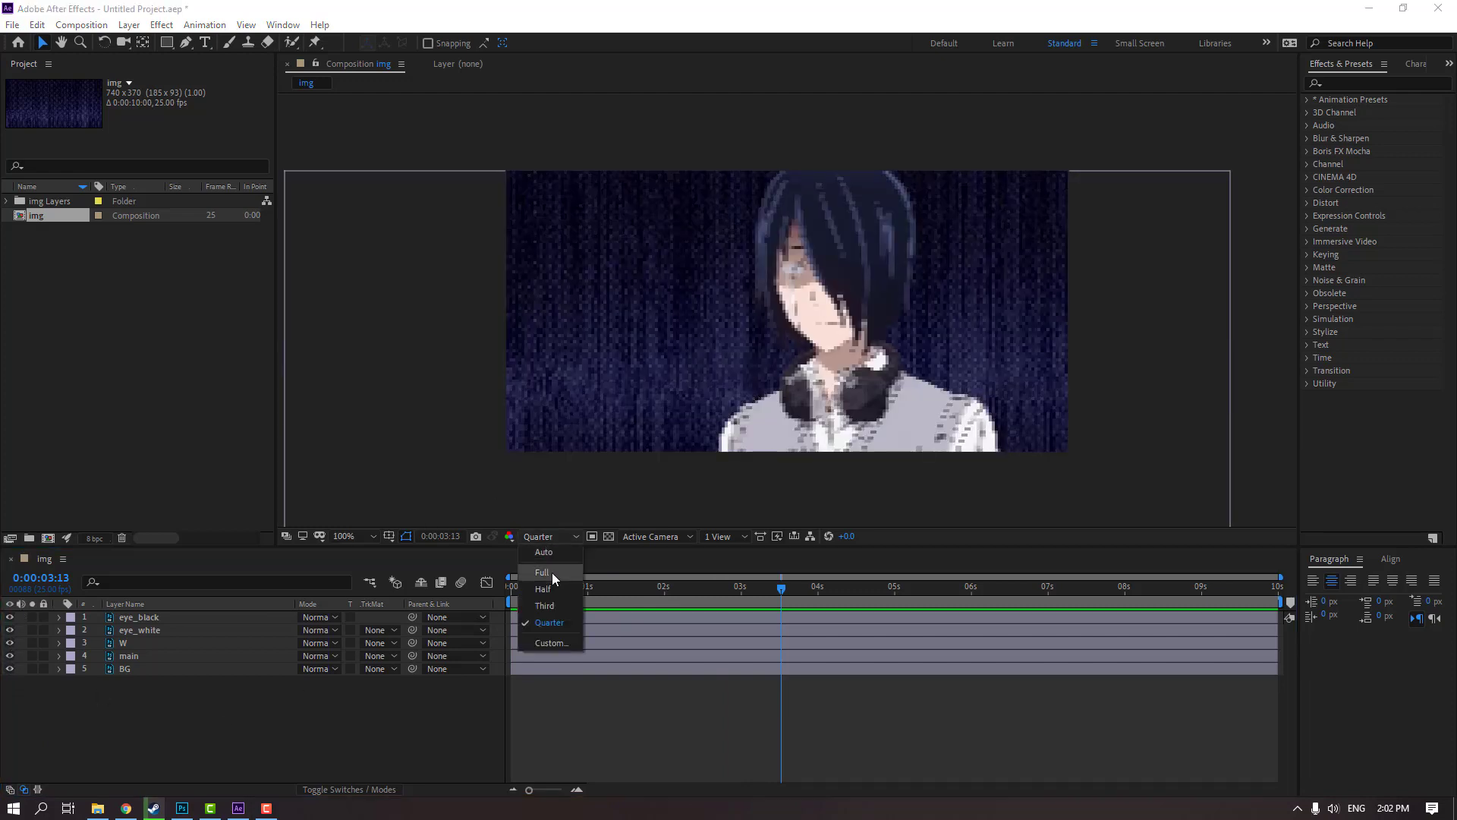
click(553, 572)
scroll(604, 482, down, 2)
click(367, 536)
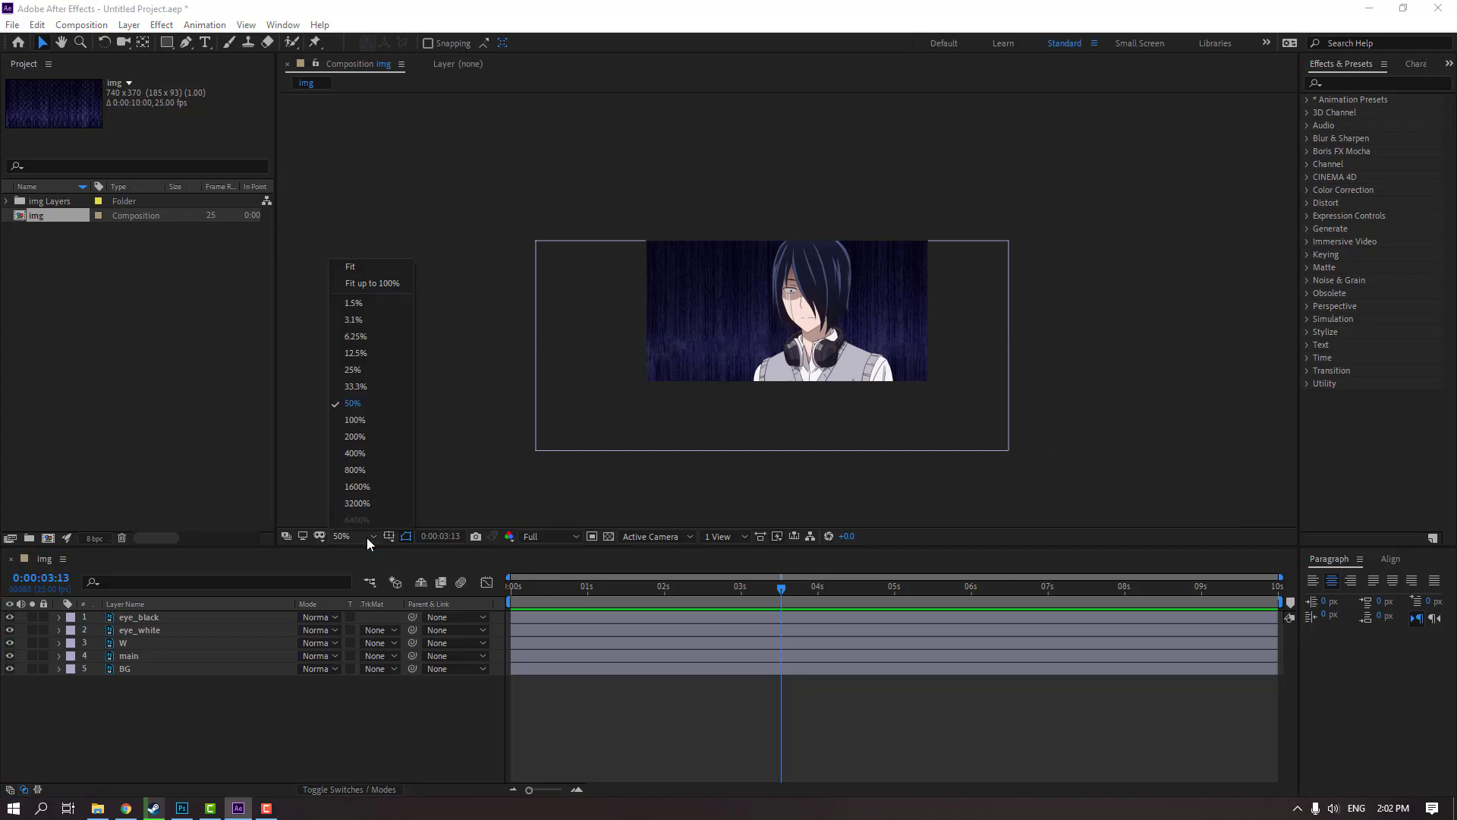
click(381, 283)
click(380, 704)
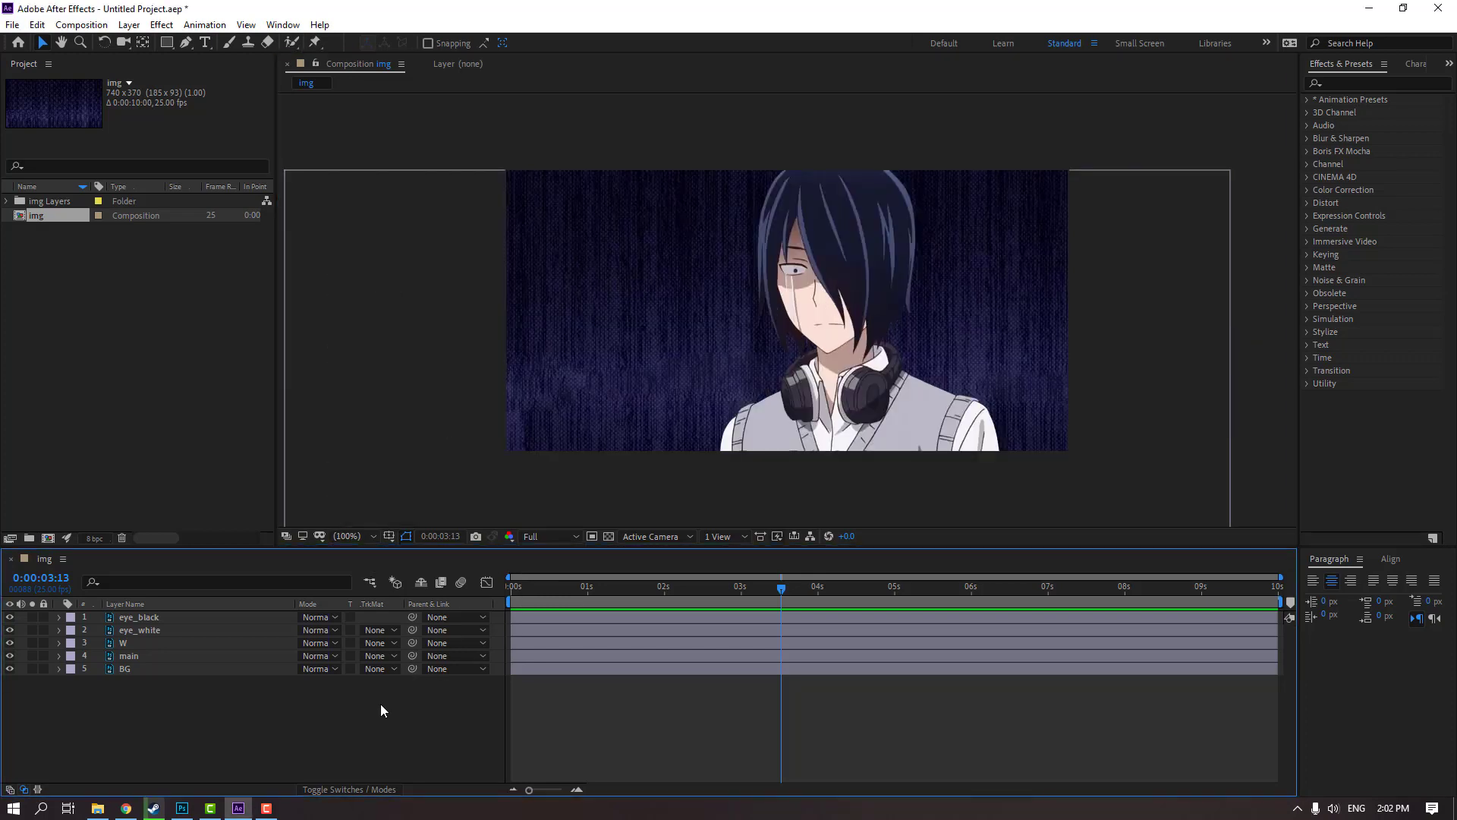
Return the playhead to 0:00:00:00, show the layer switches and make eye_black, eye_white, W and main 3D layers
drag(779, 589, 293, 626)
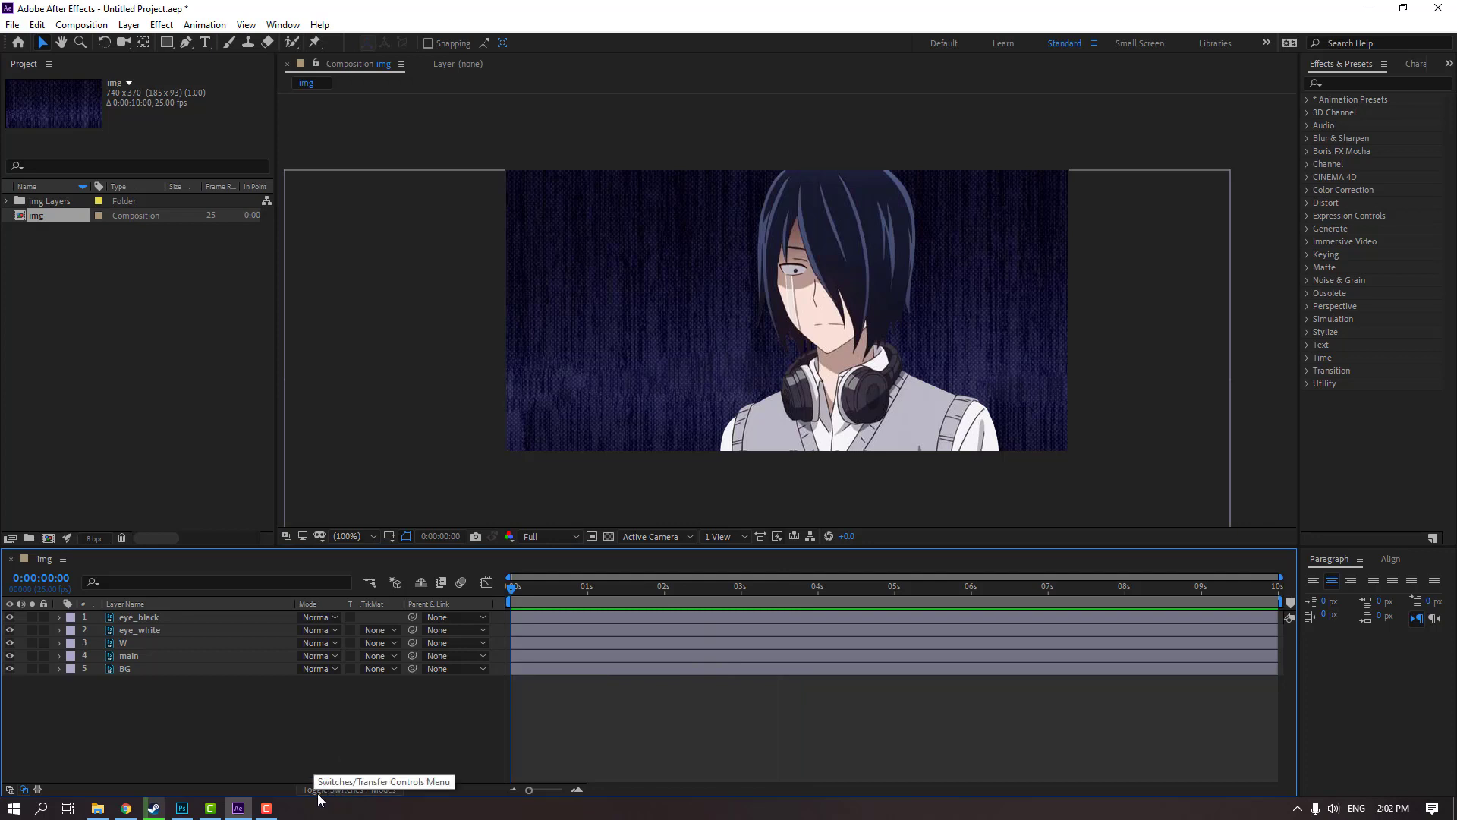
click(377, 790)
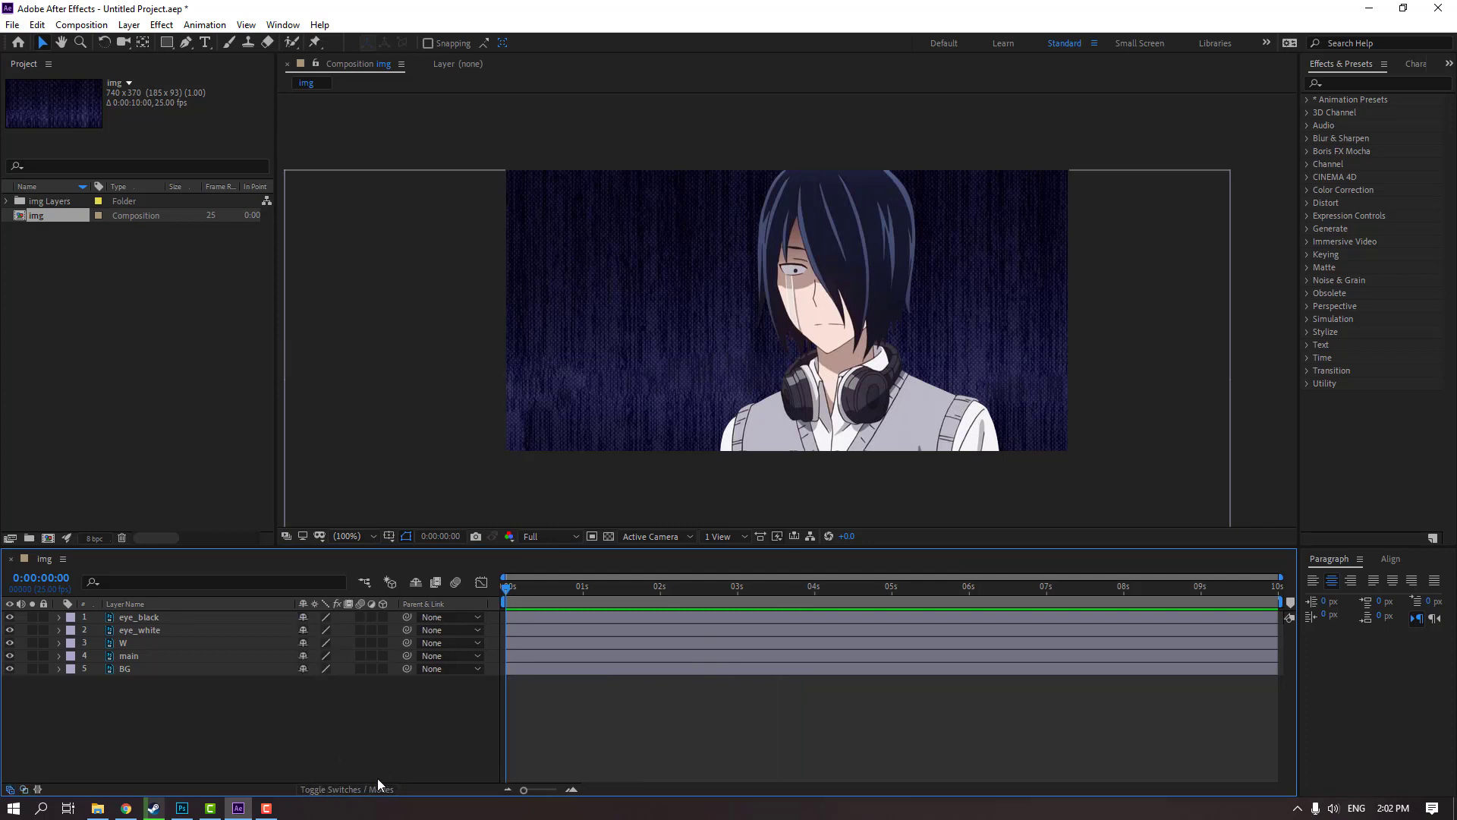
drag(113, 713, 139, 611)
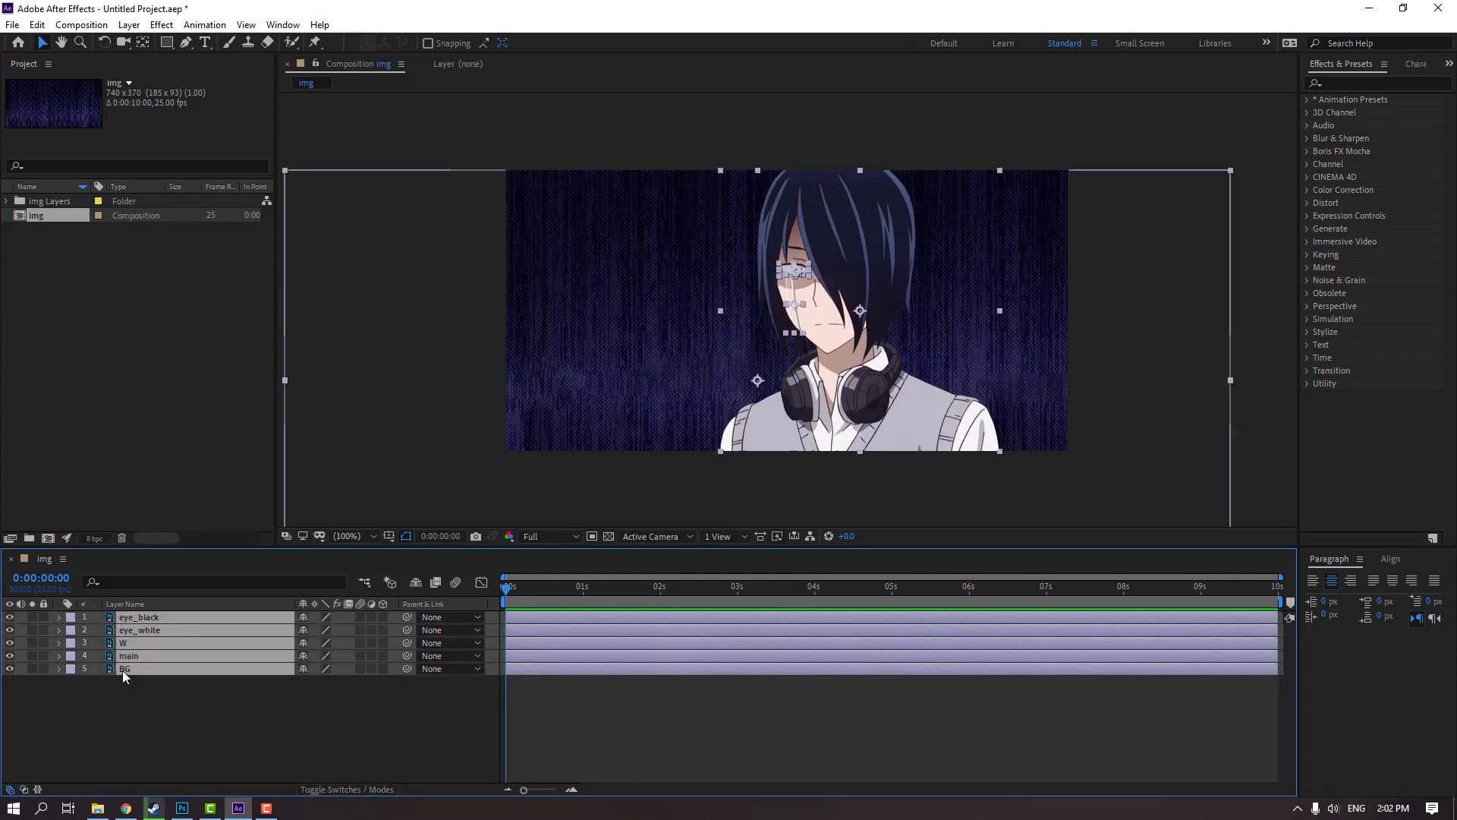
ctrl+click(126, 669)
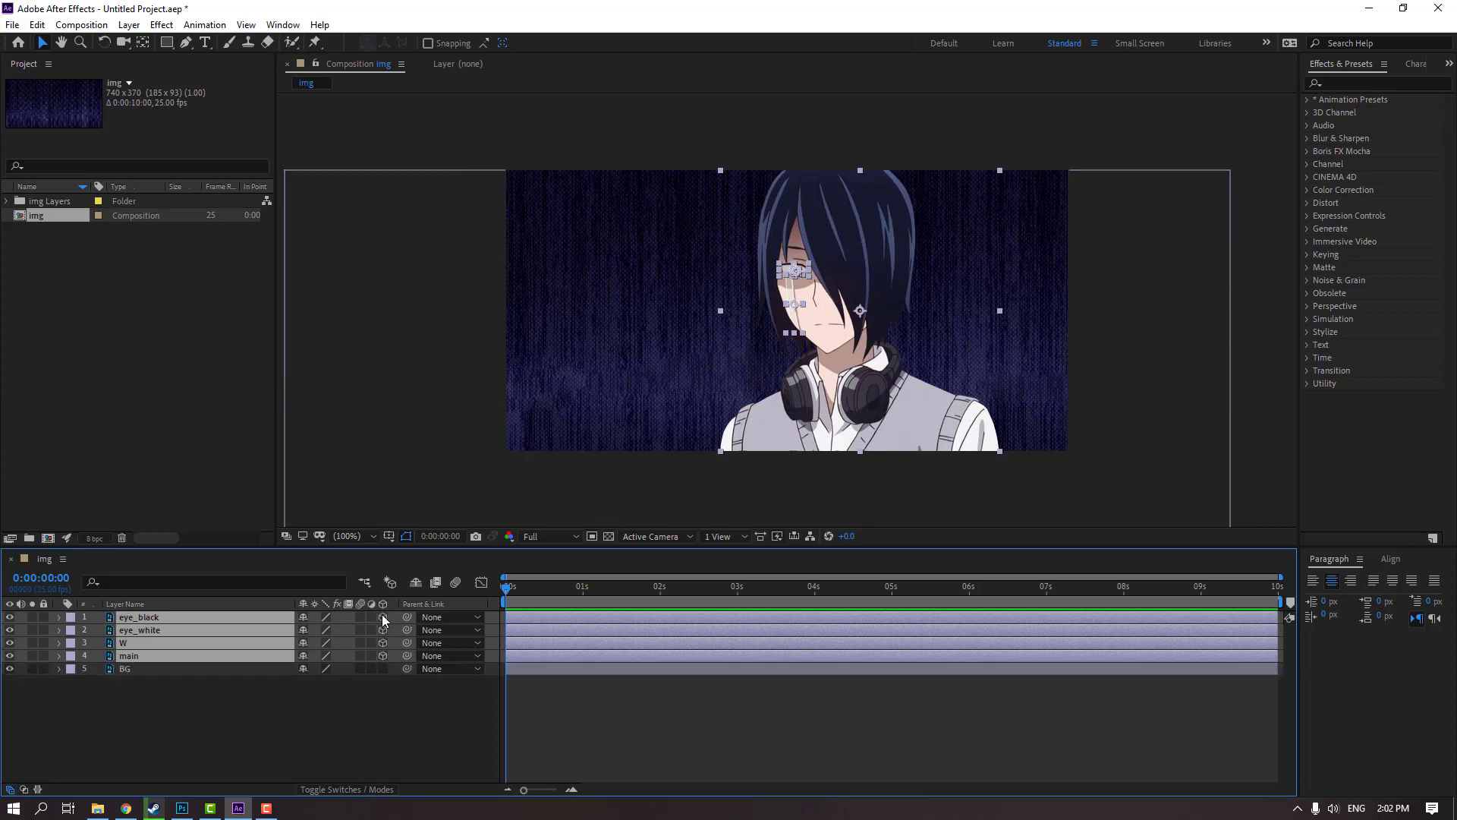
click(275, 724)
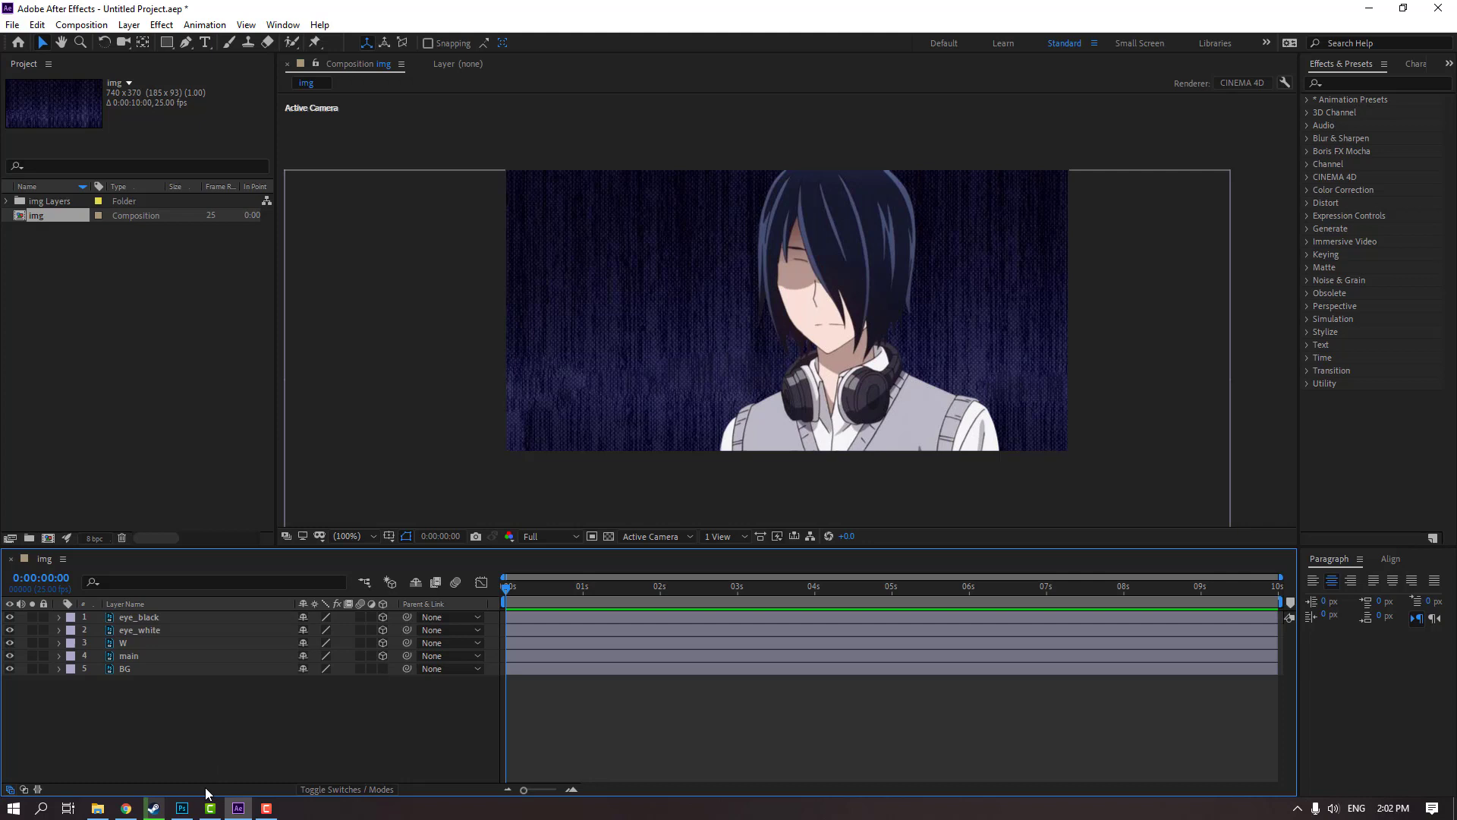
Add a two-node camera to the composition with the default Custom preset
right_click(171, 731)
mouse_move(293, 567)
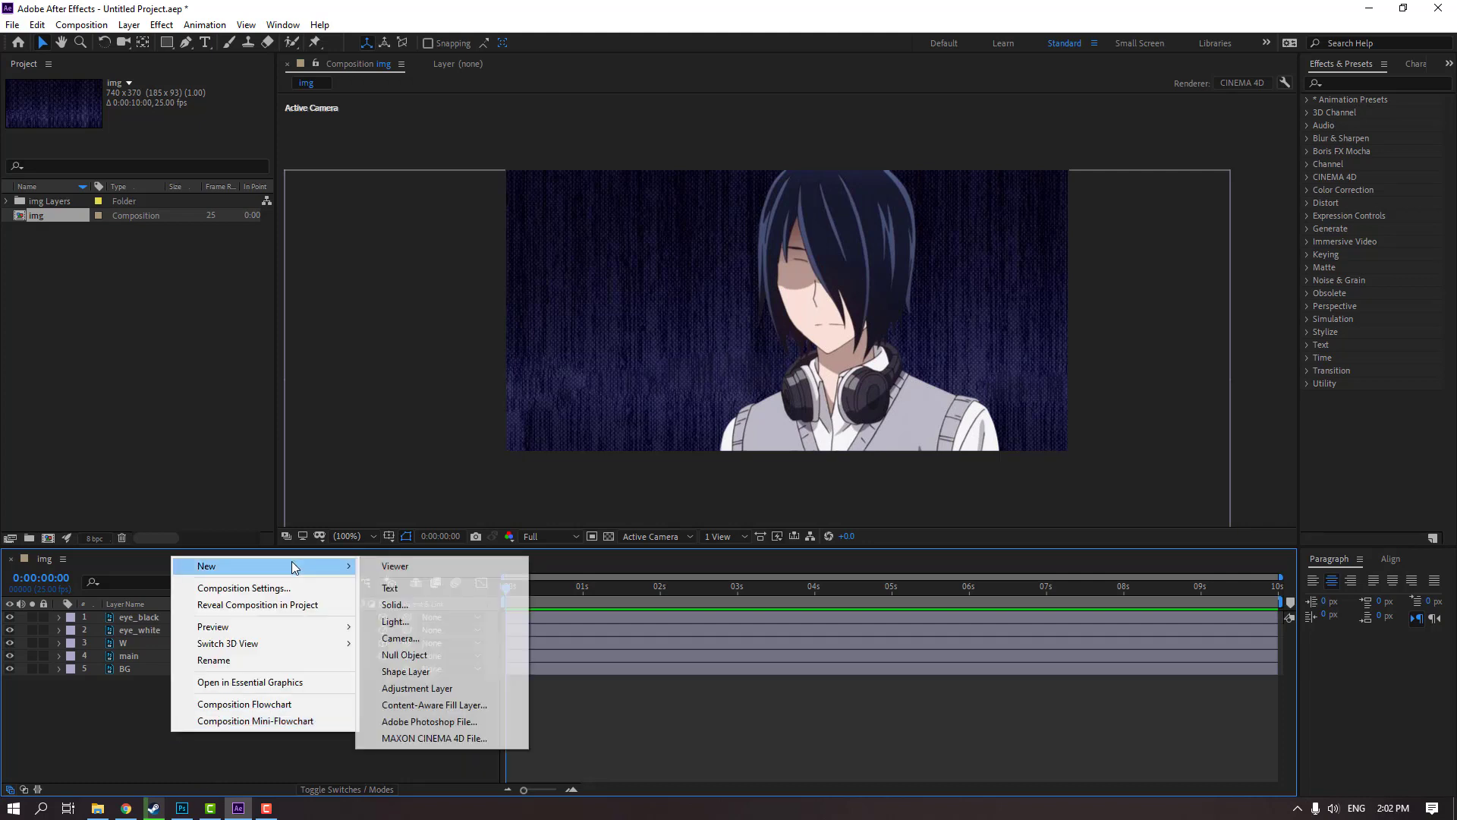
click(458, 640)
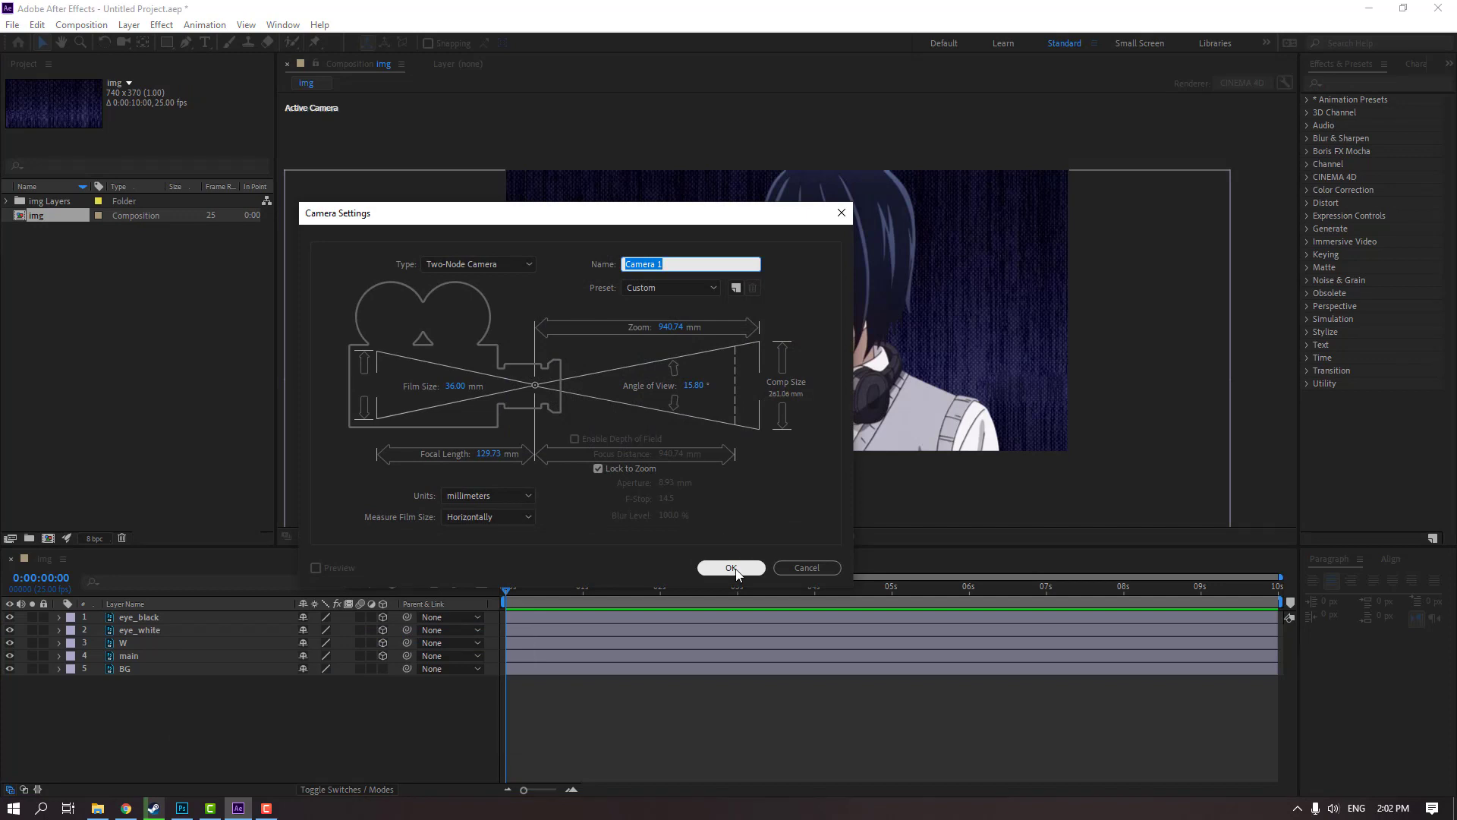
click(732, 569)
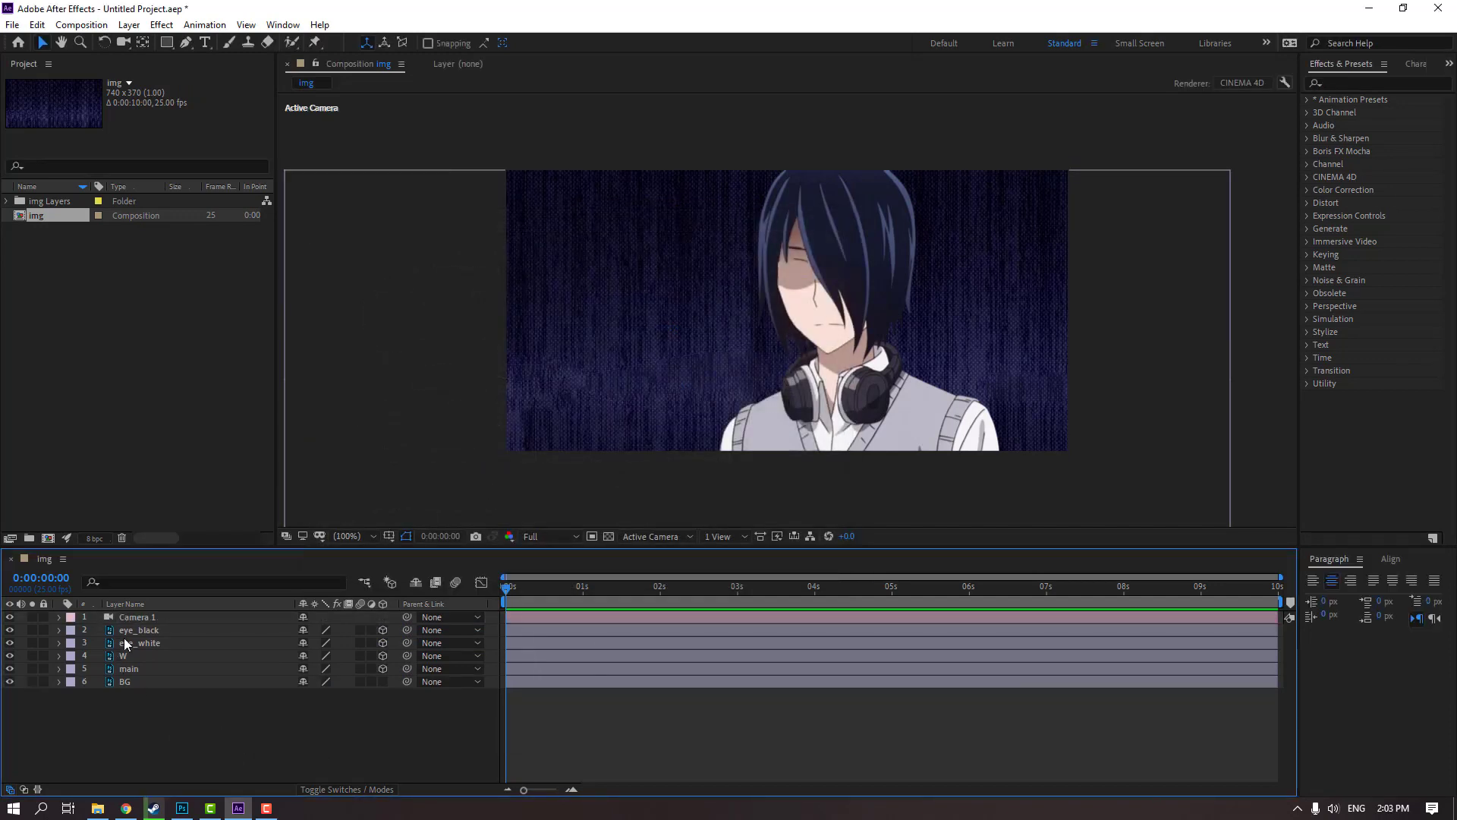
Create an orbit null for the camera and keep the Selection tool active
right_click(142, 619)
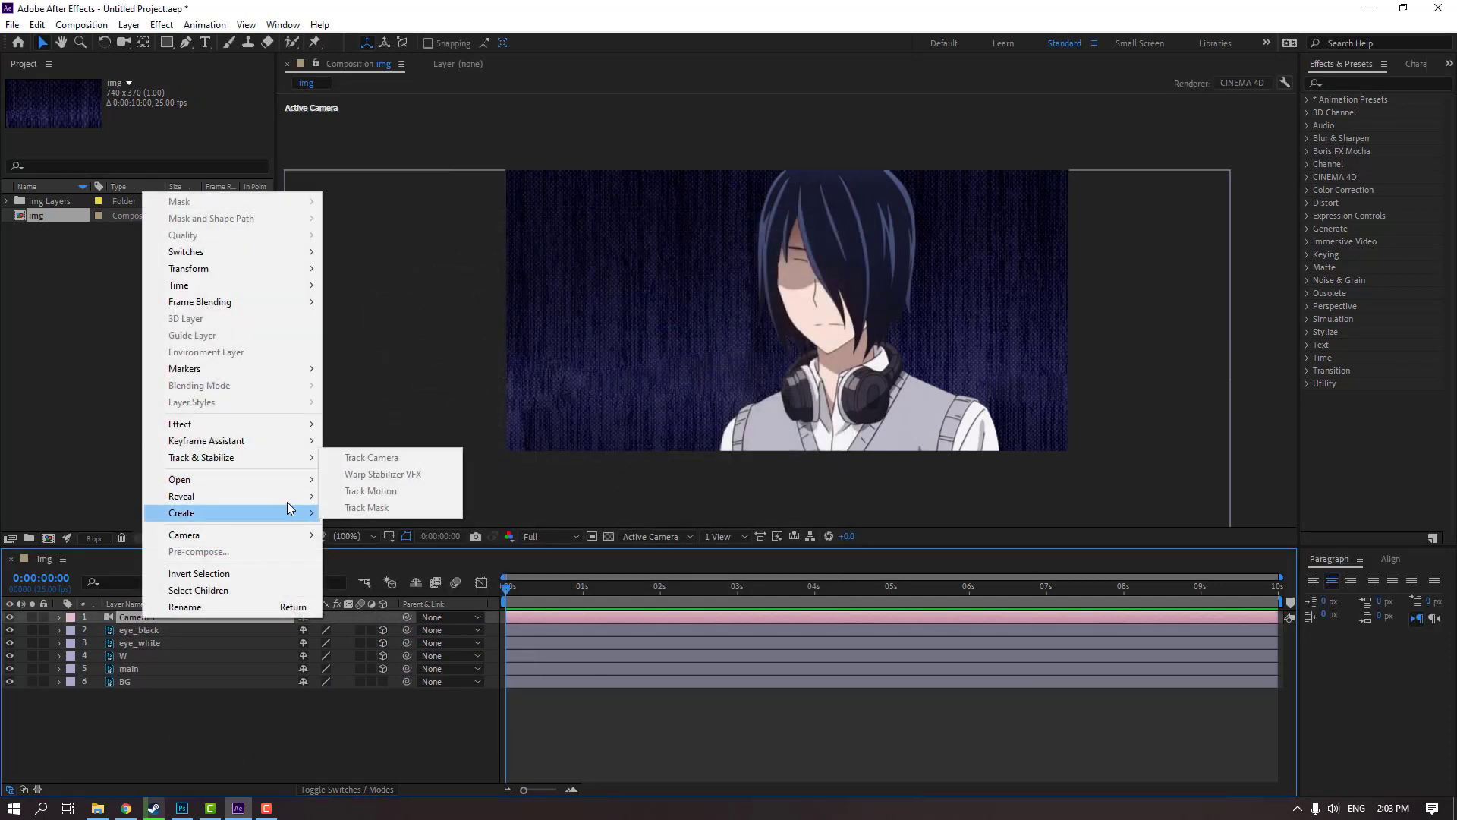
mouse_move(271, 535)
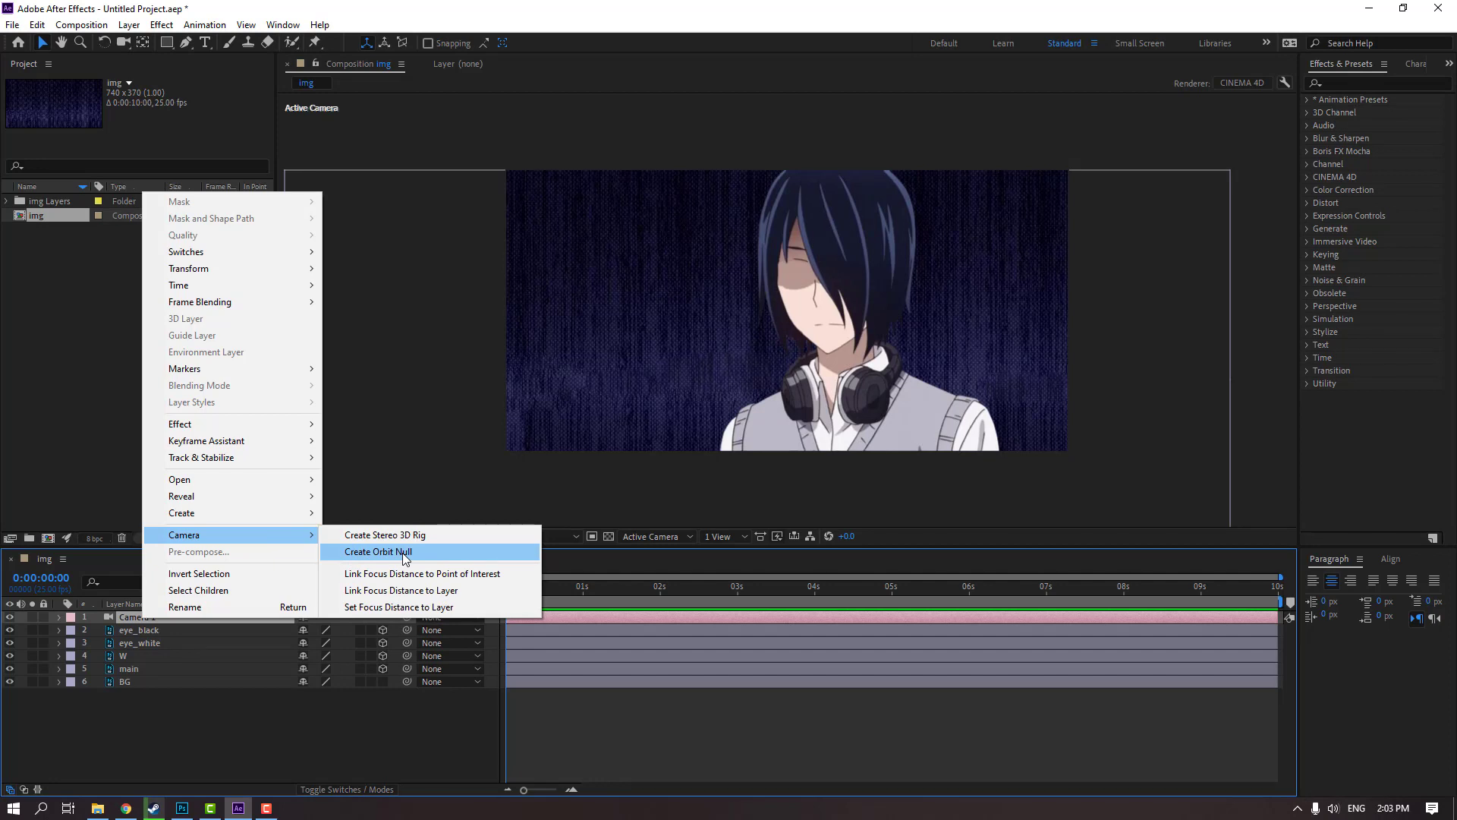
click(403, 555)
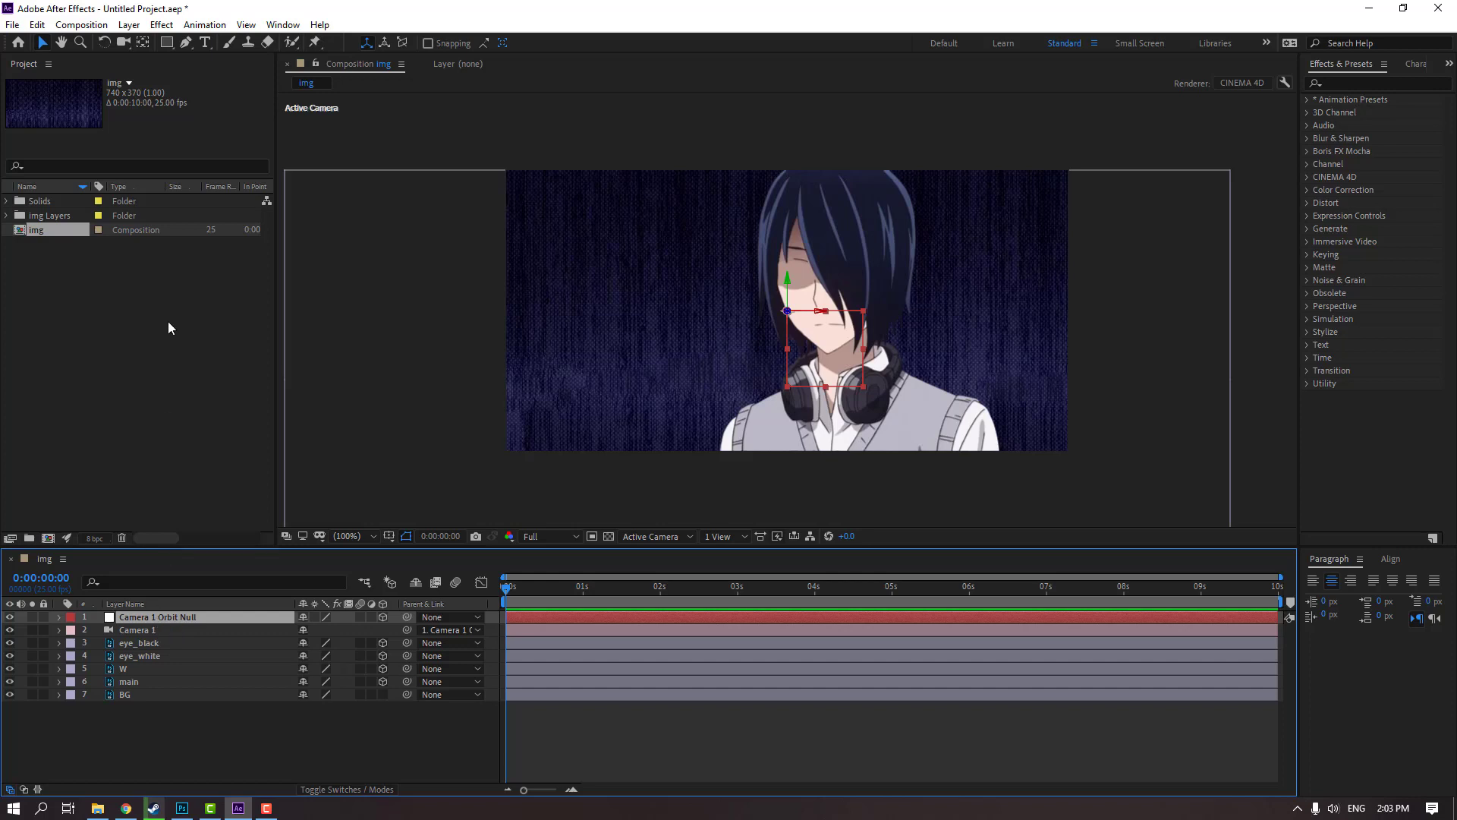
click(143, 43)
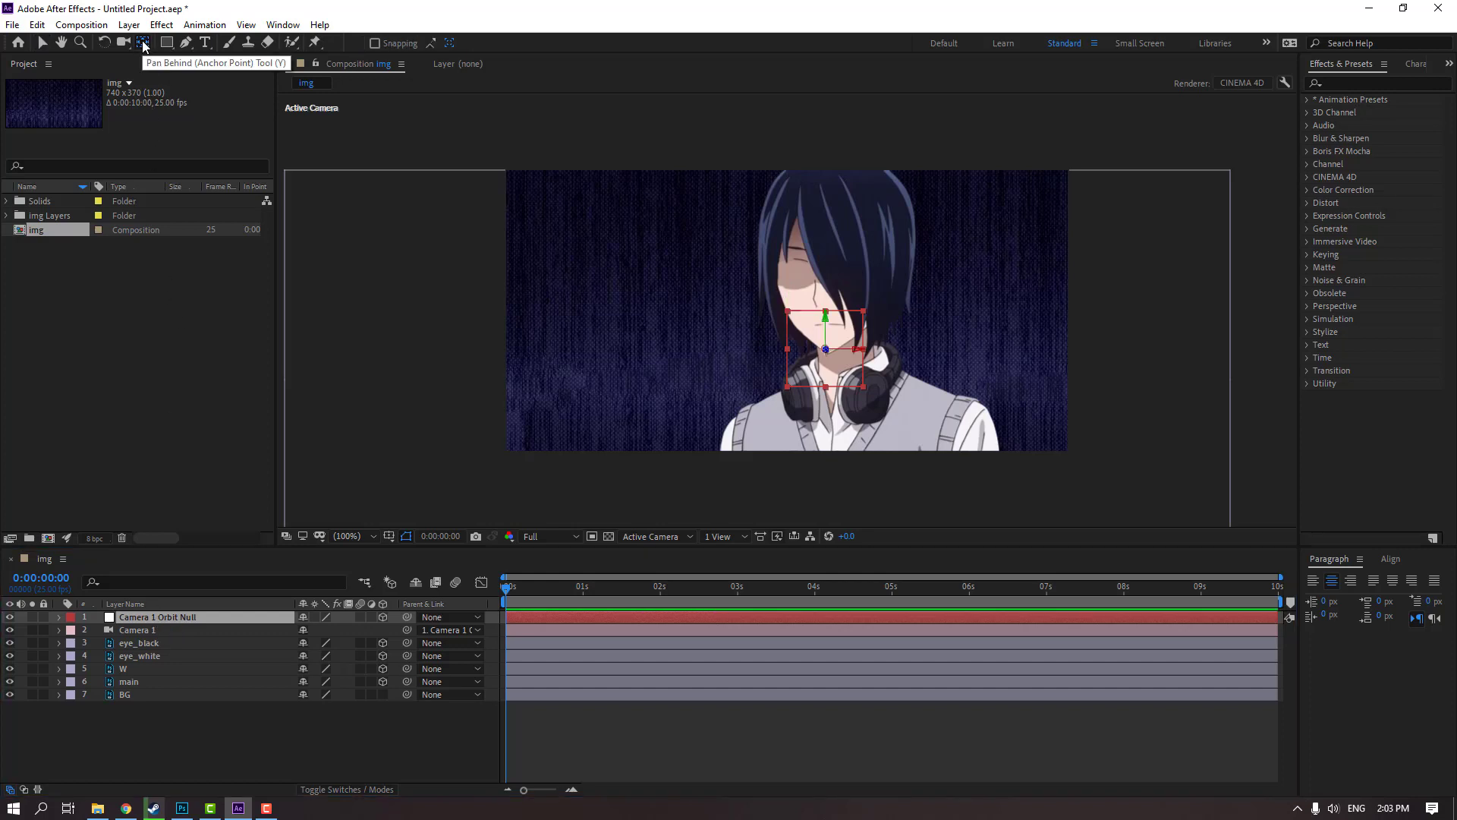
click(40, 44)
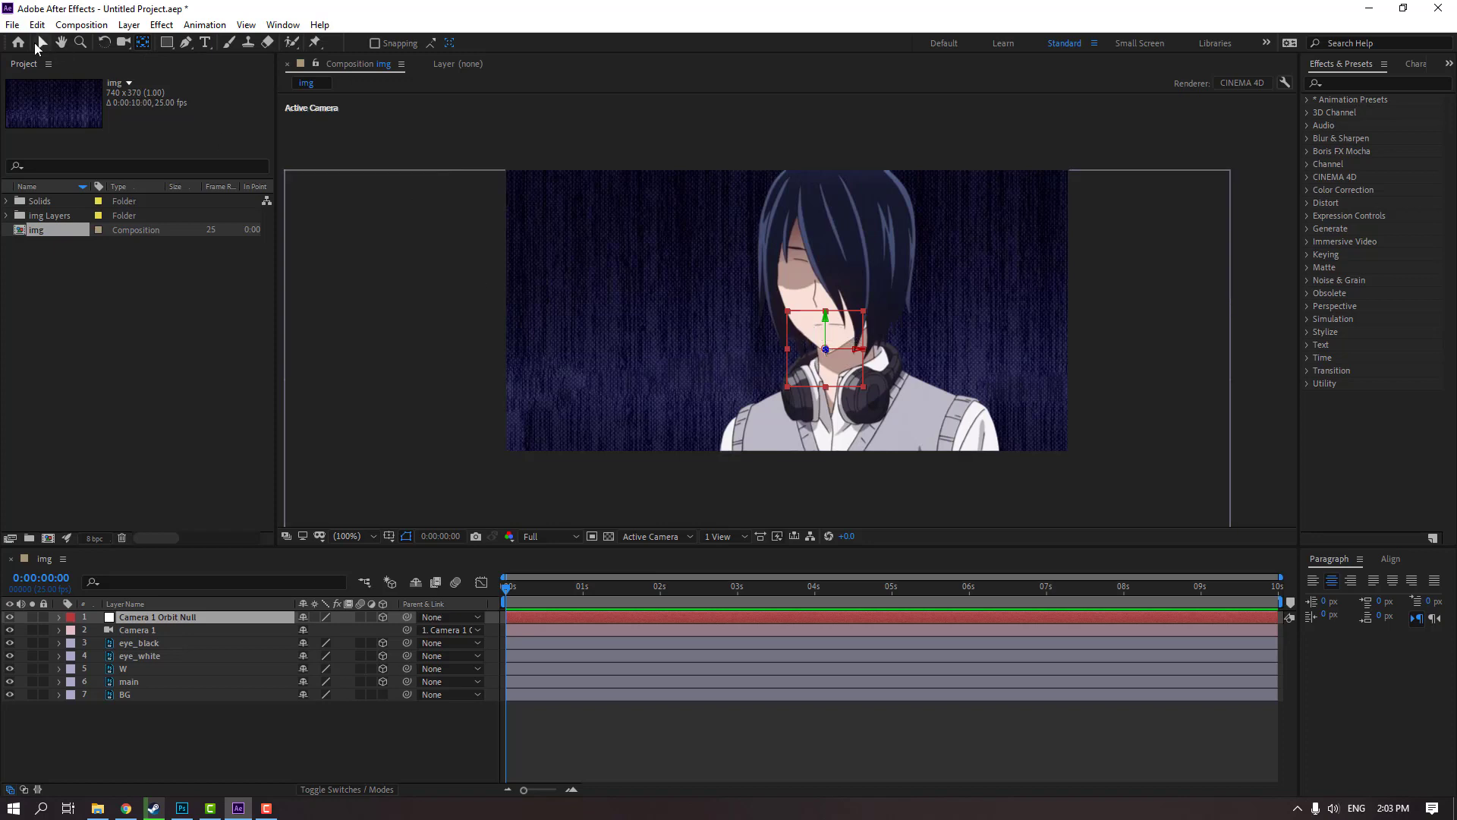
click(170, 768)
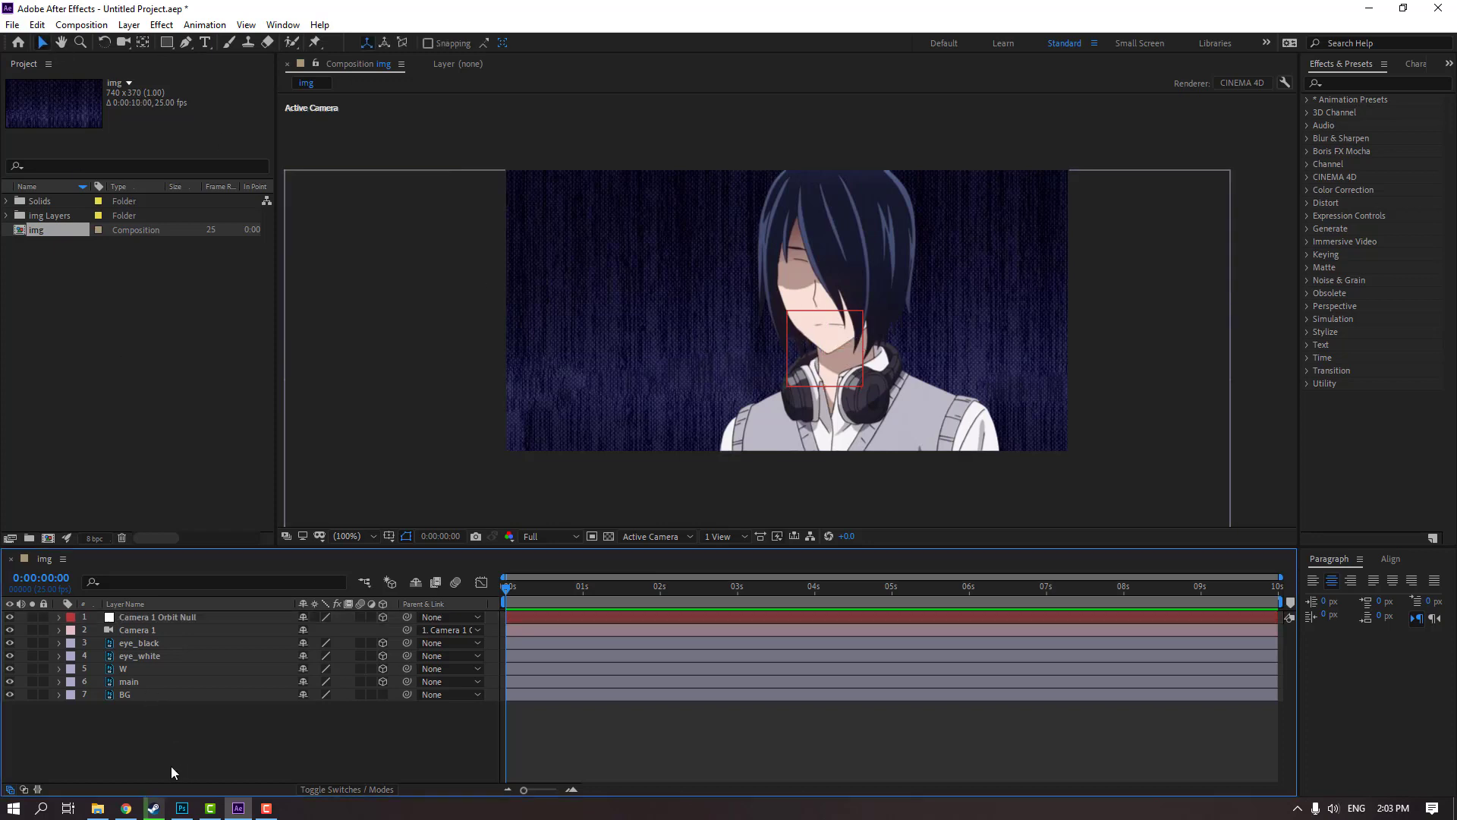
Reveal the orbit null's Position and start keyframing it at 0:00:00:00
click(153, 616)
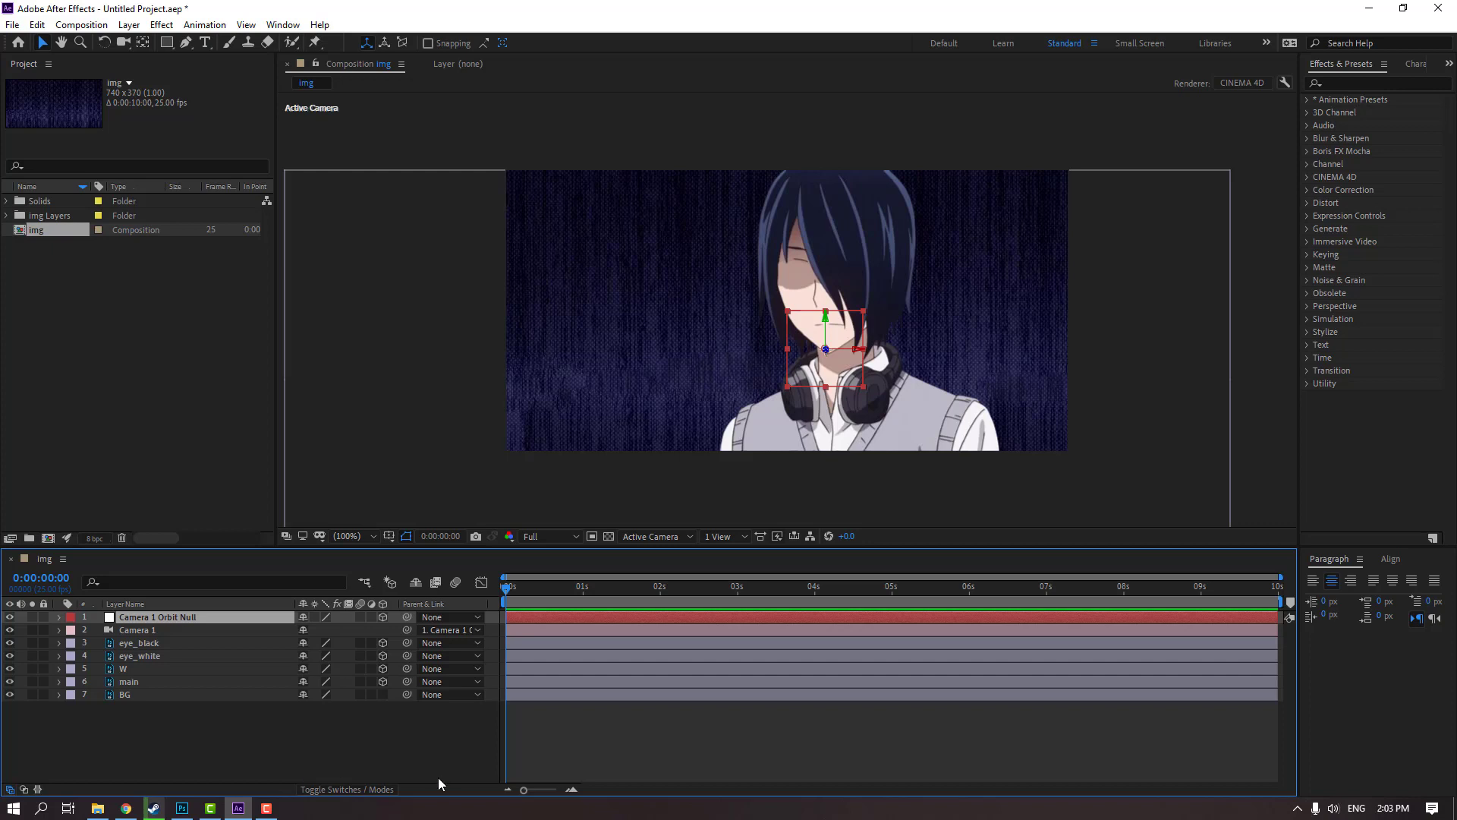
key(p)
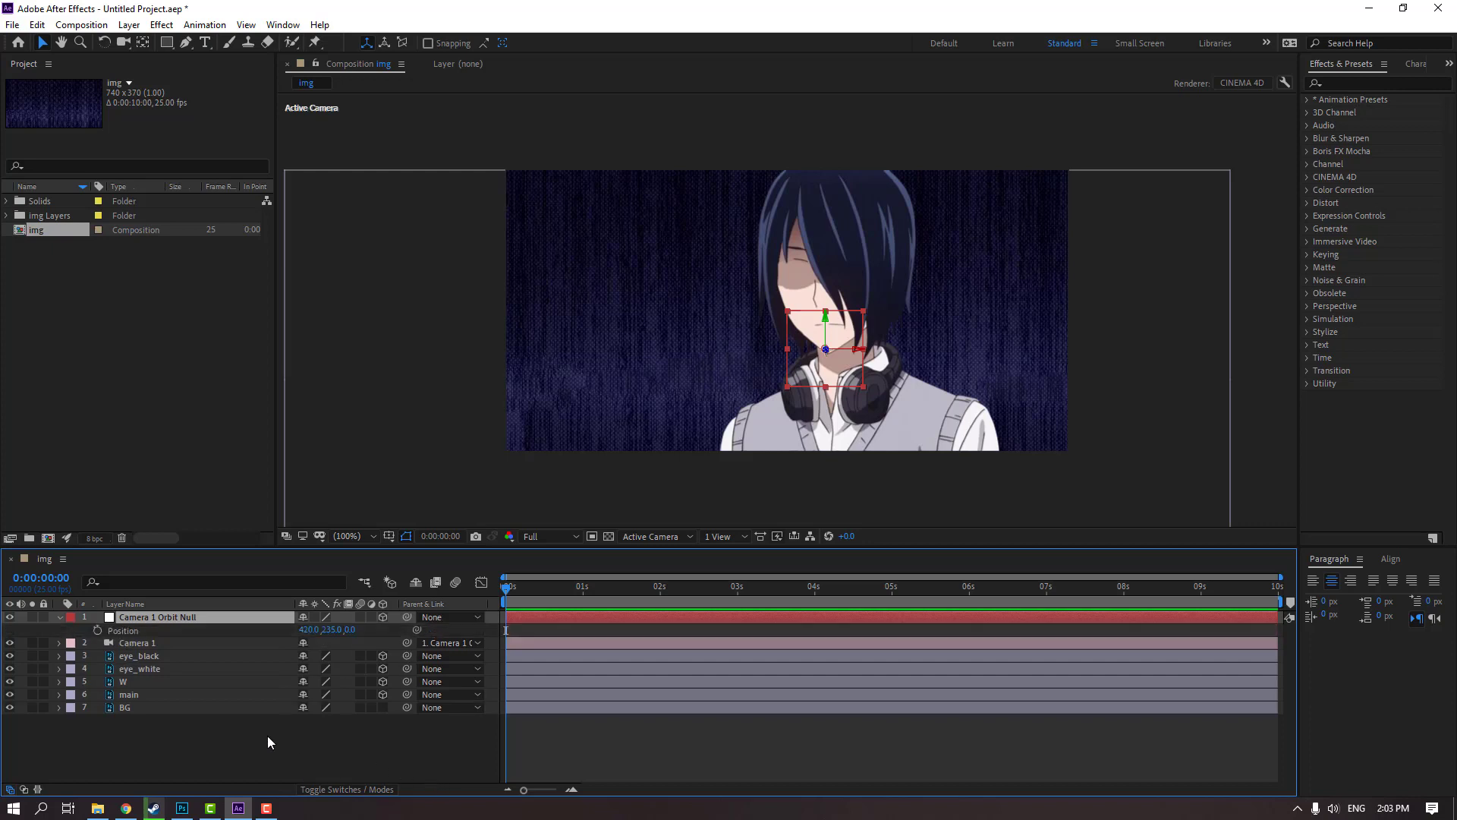
click(97, 630)
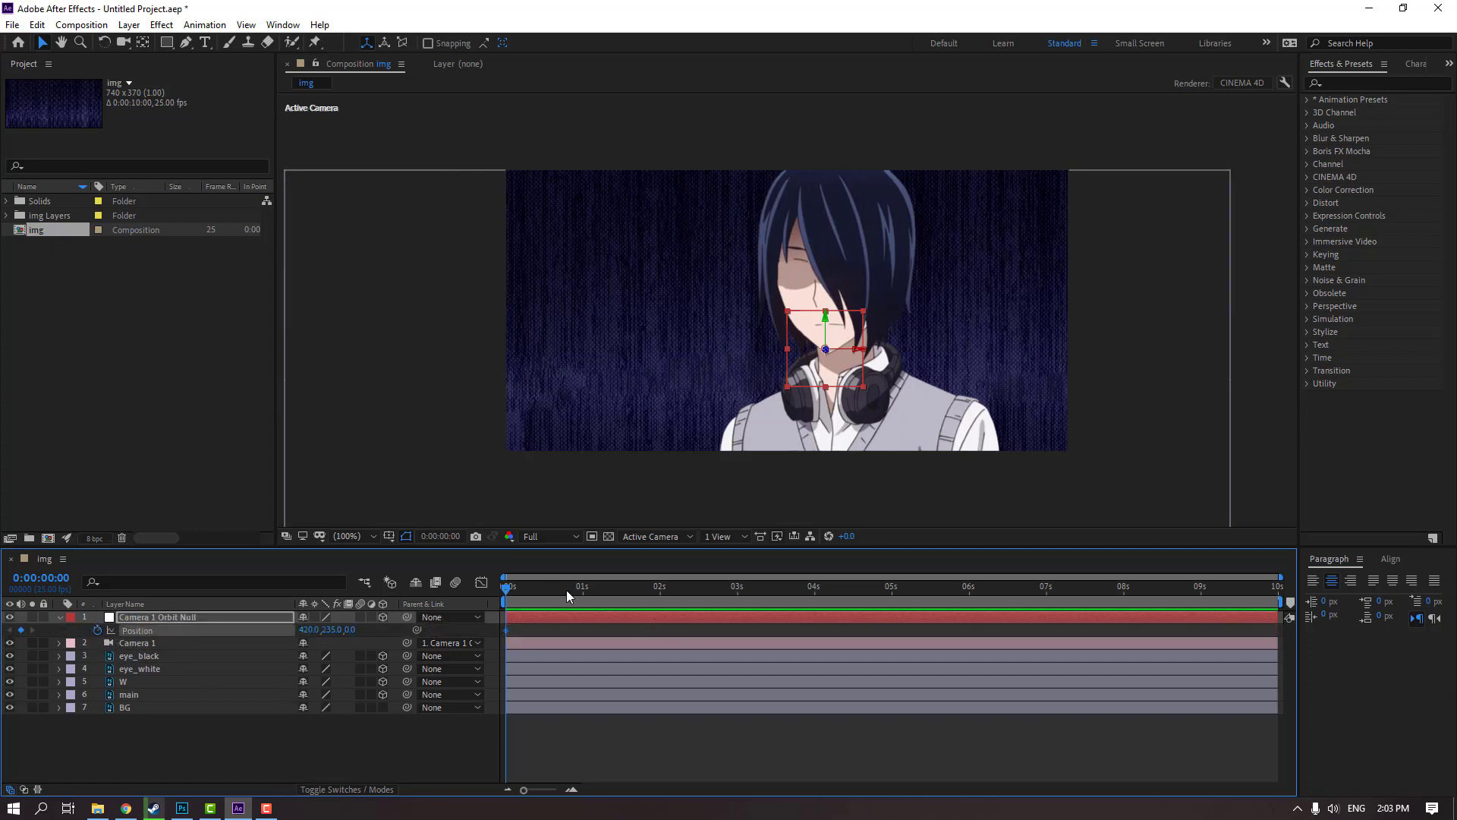
End the work area at 0:00:06:00, keyframe a higher Z position for the orbit null there and return the playhead to the start
click(965, 592)
key(n)
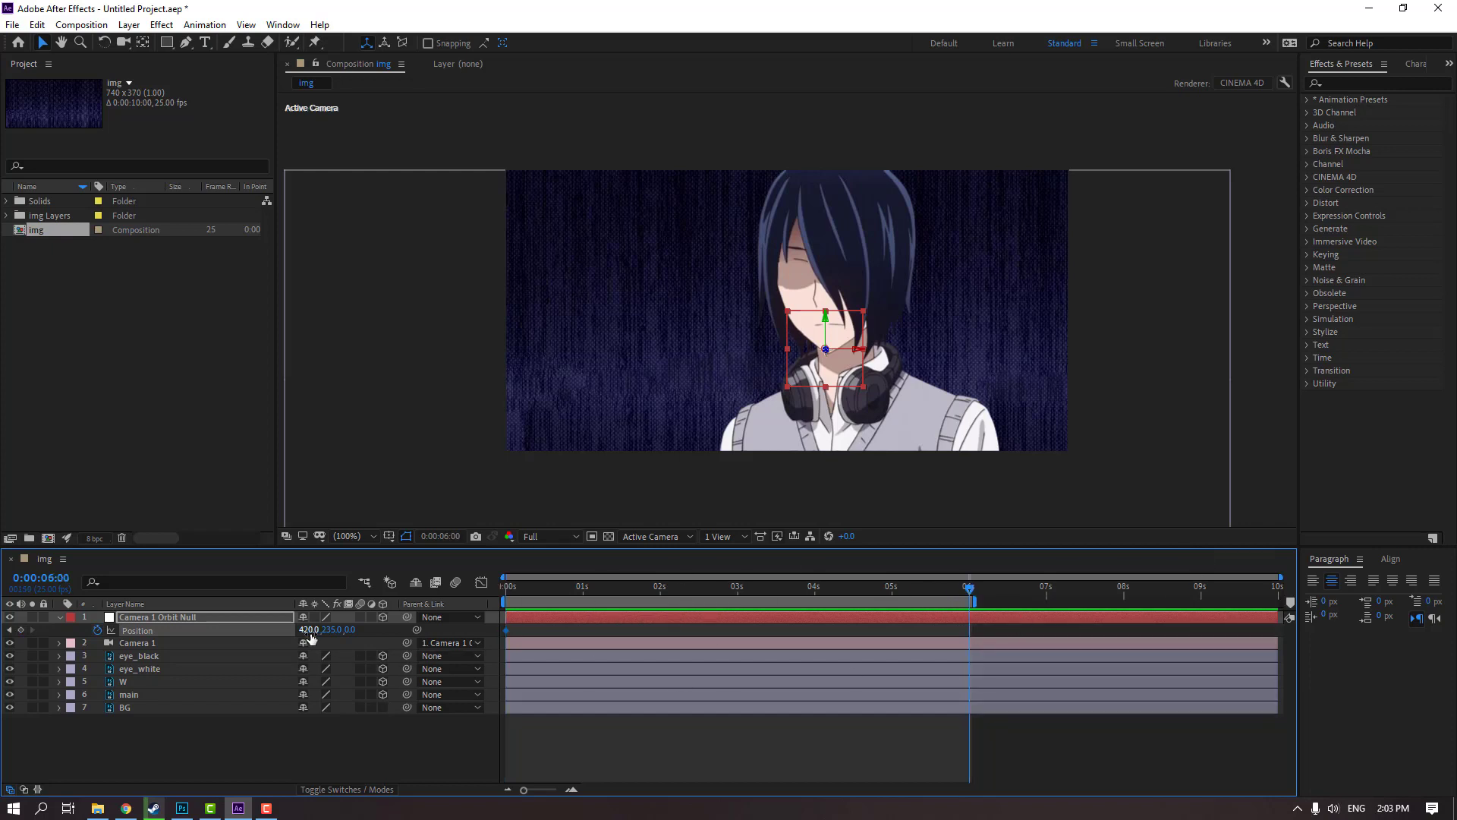
drag(353, 631, 1091, 597)
drag(969, 587, 364, 614)
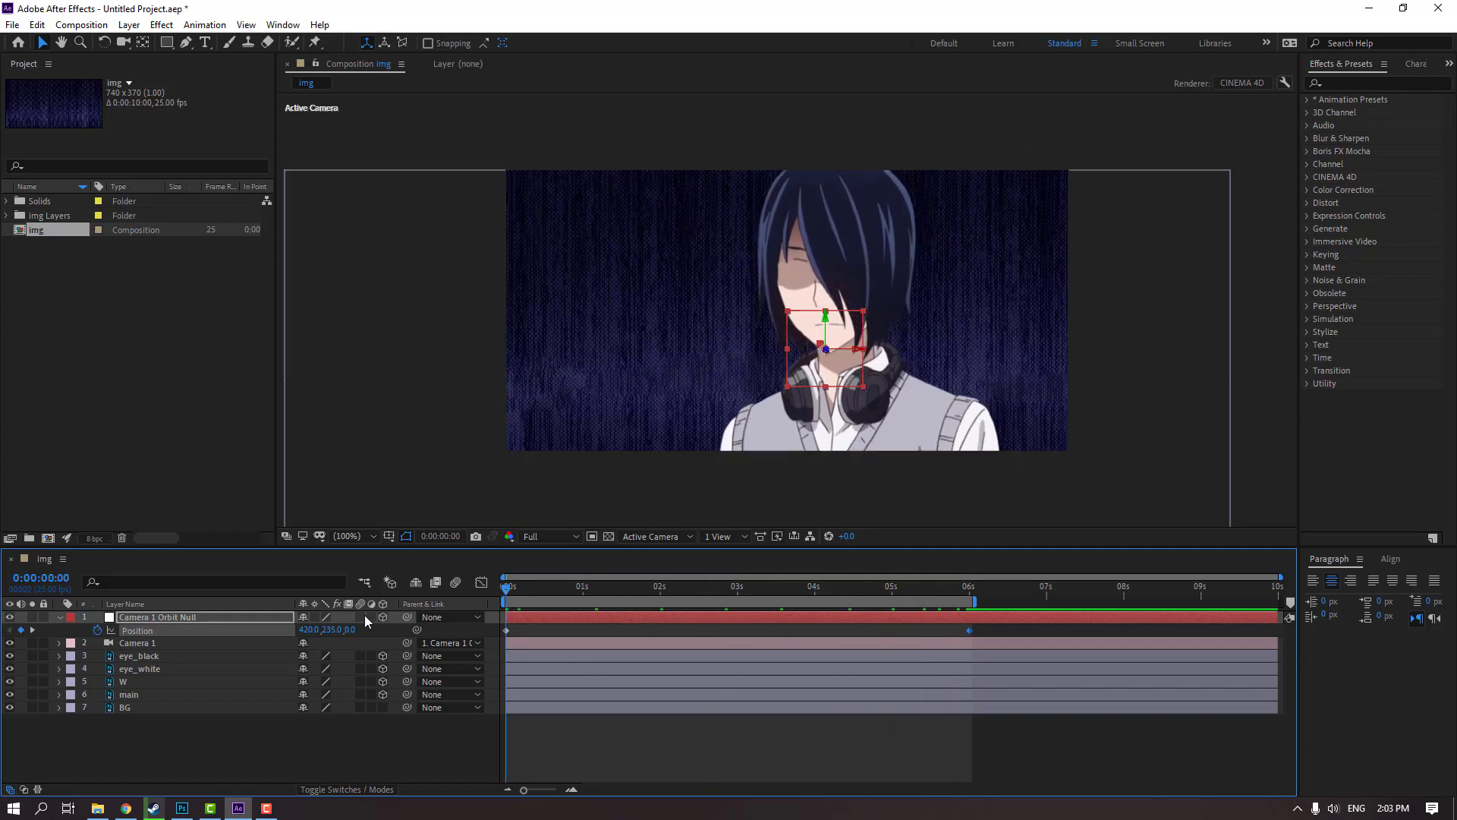
Turn the BG layer into a 3D layer and scrub the start of the timeline
click(121, 707)
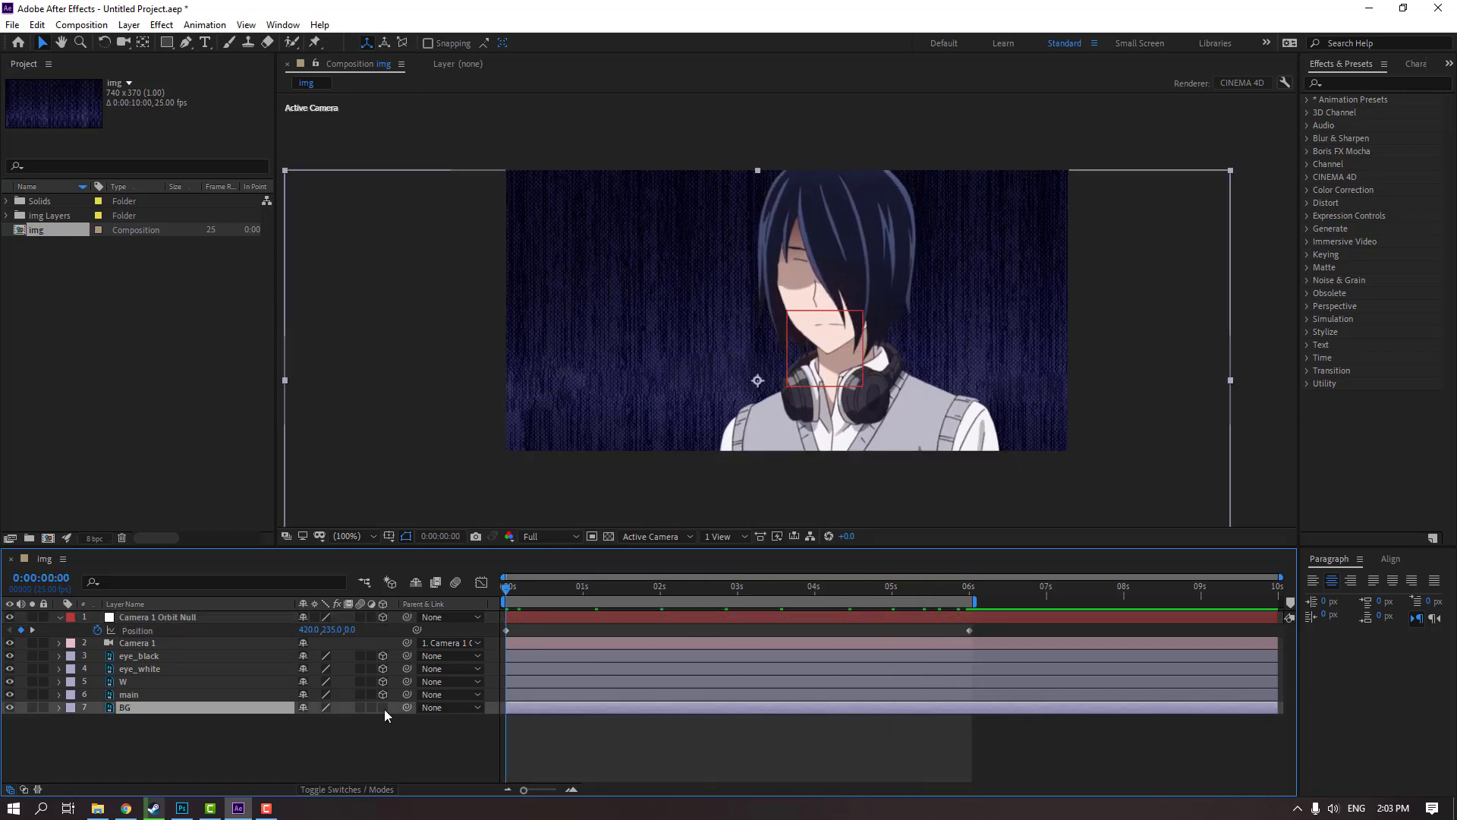
click(384, 707)
click(399, 752)
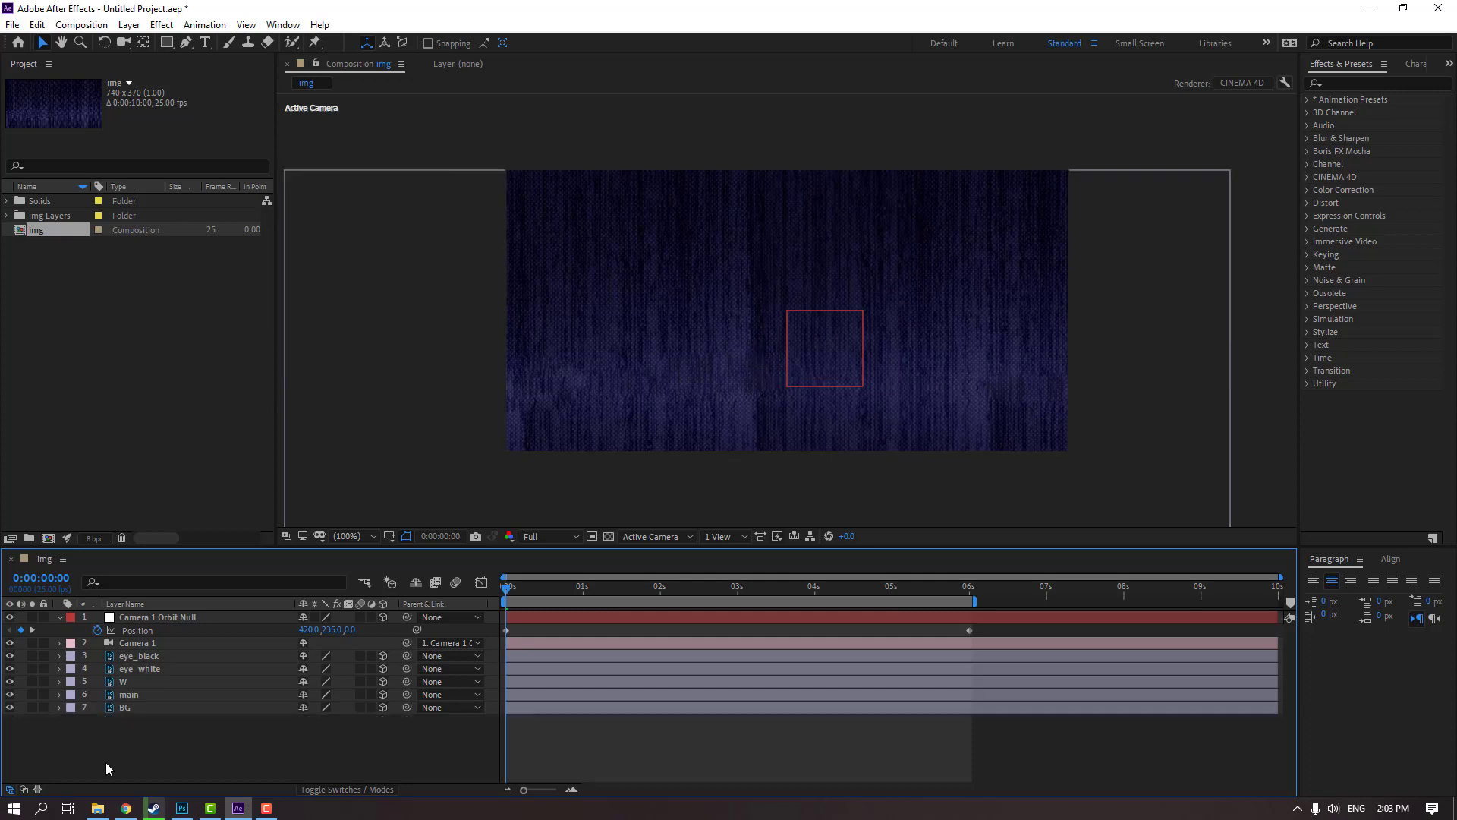
drag(550, 601, 367, 599)
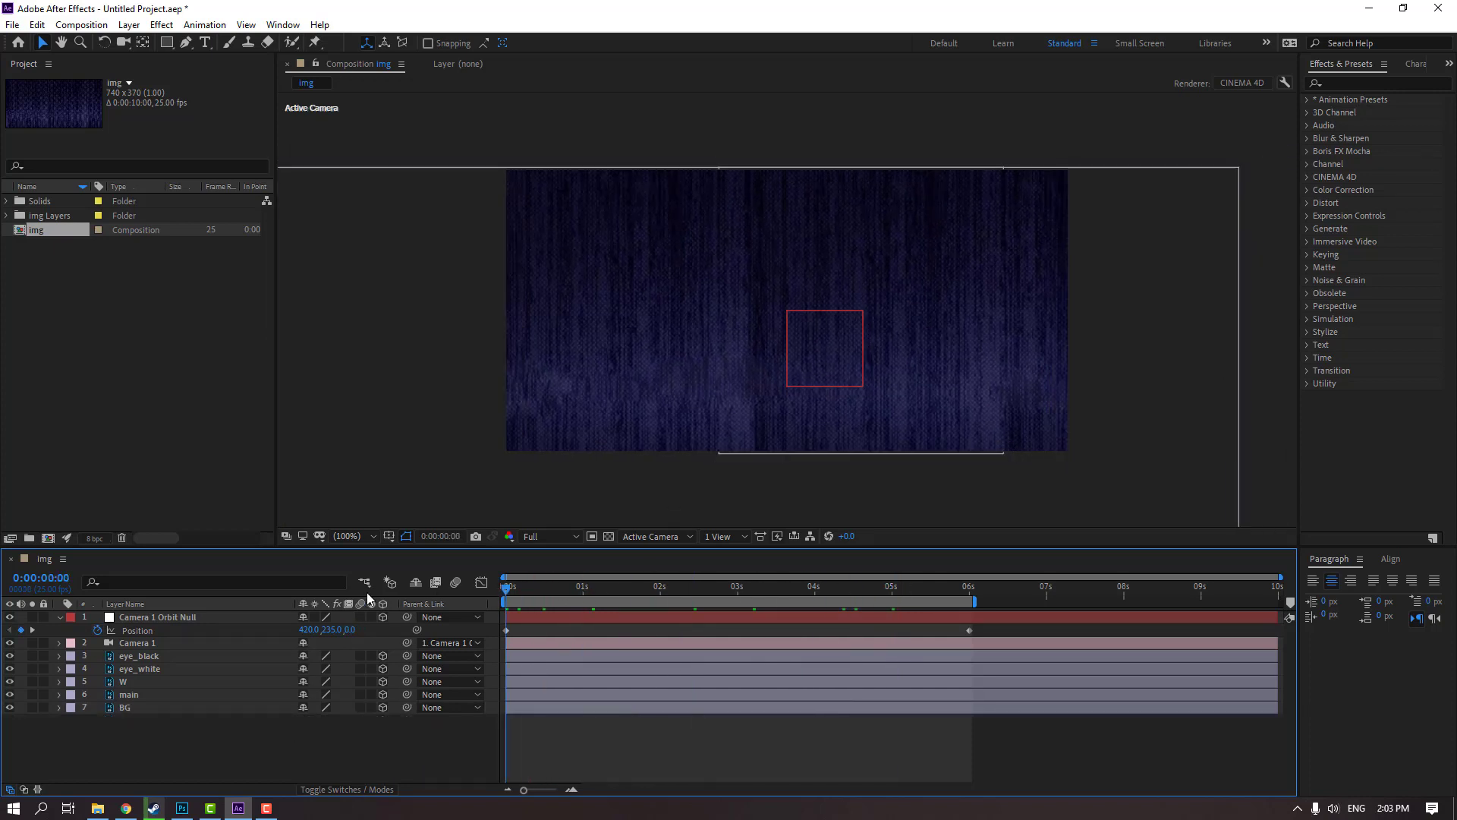
Switch to the Top view and move the BG layer back to a Z position of 1715
click(640, 535)
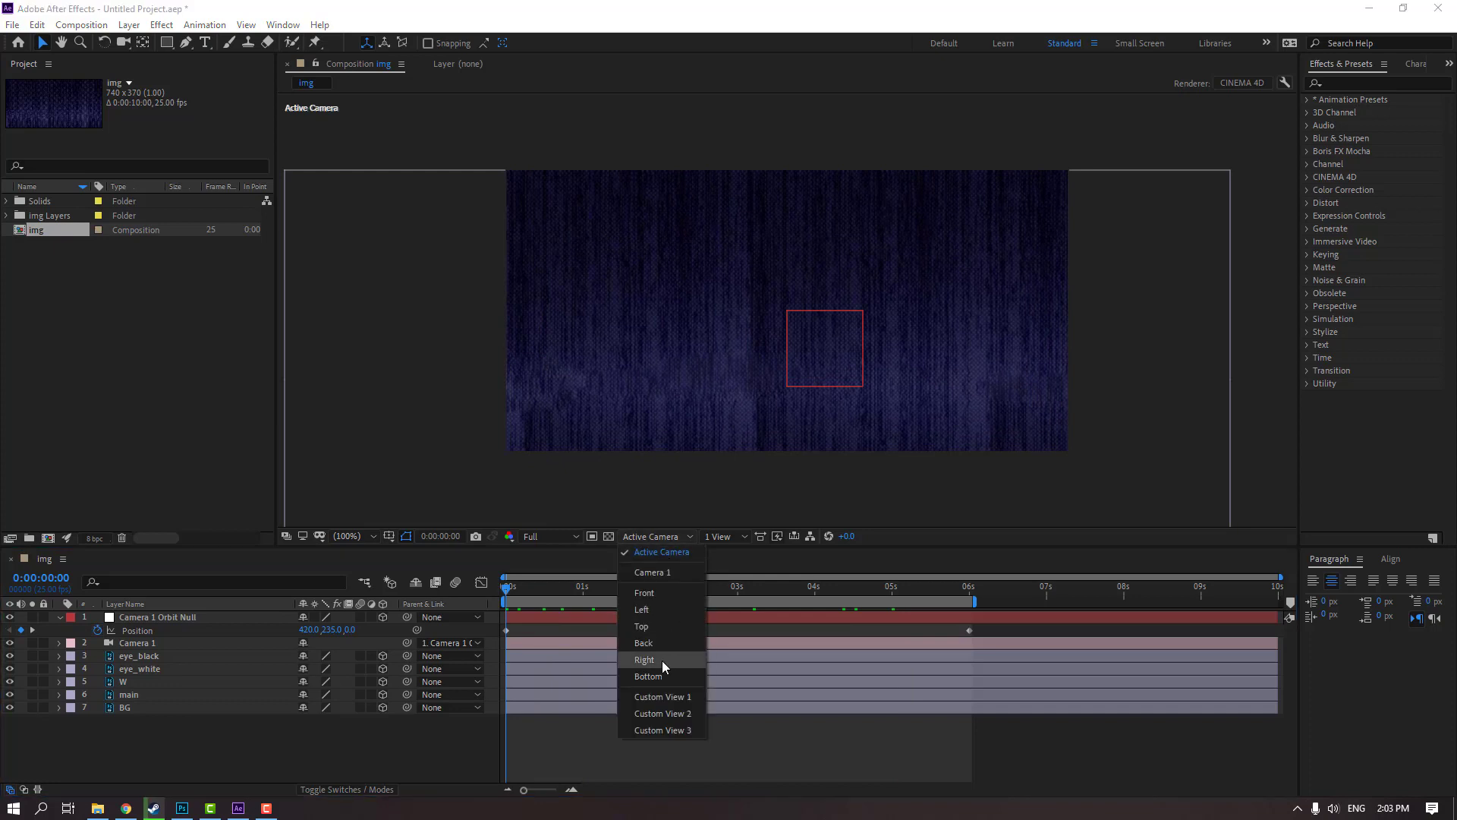
click(641, 627)
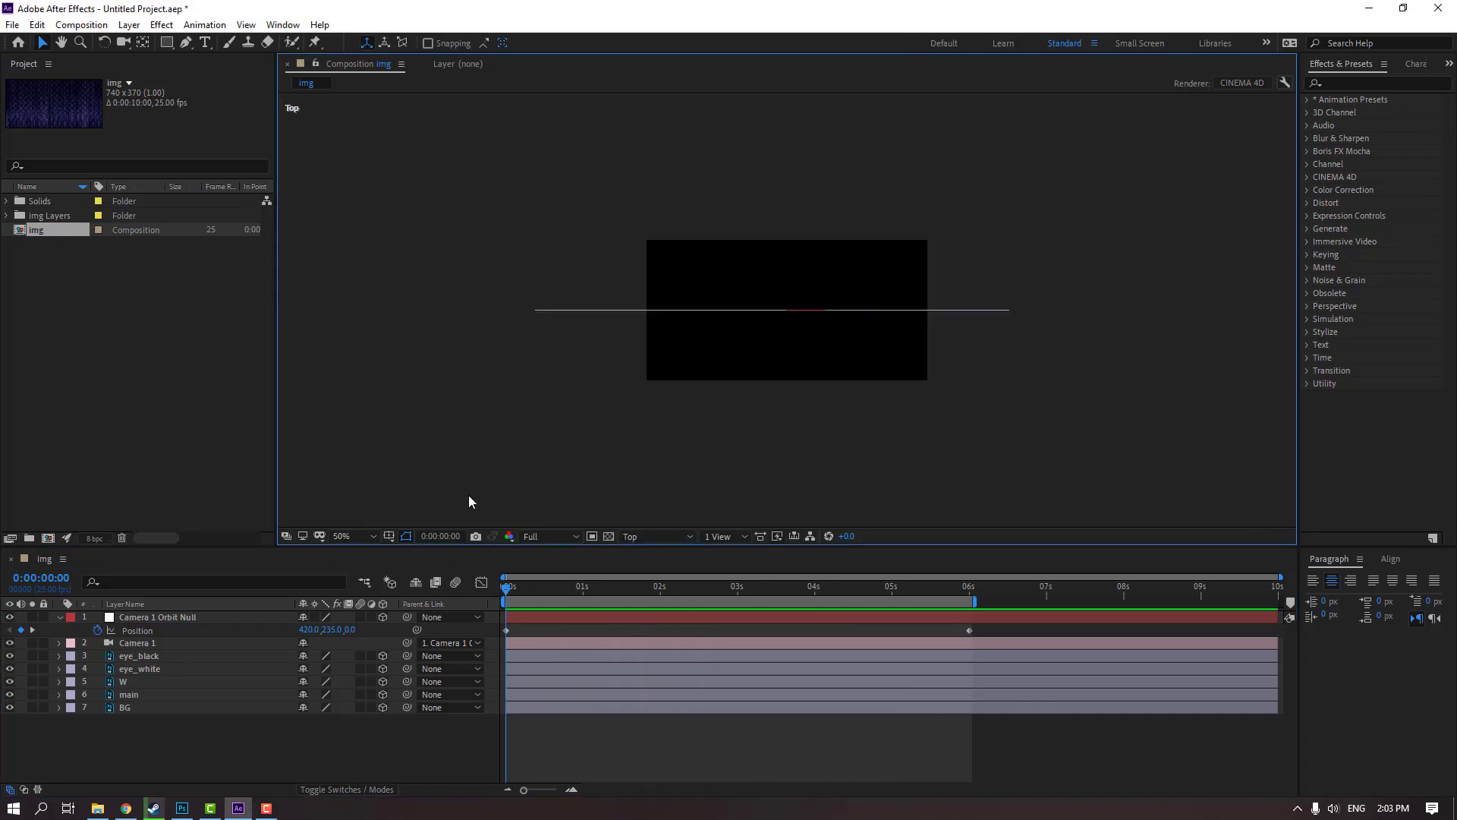
click(130, 706)
key(p)
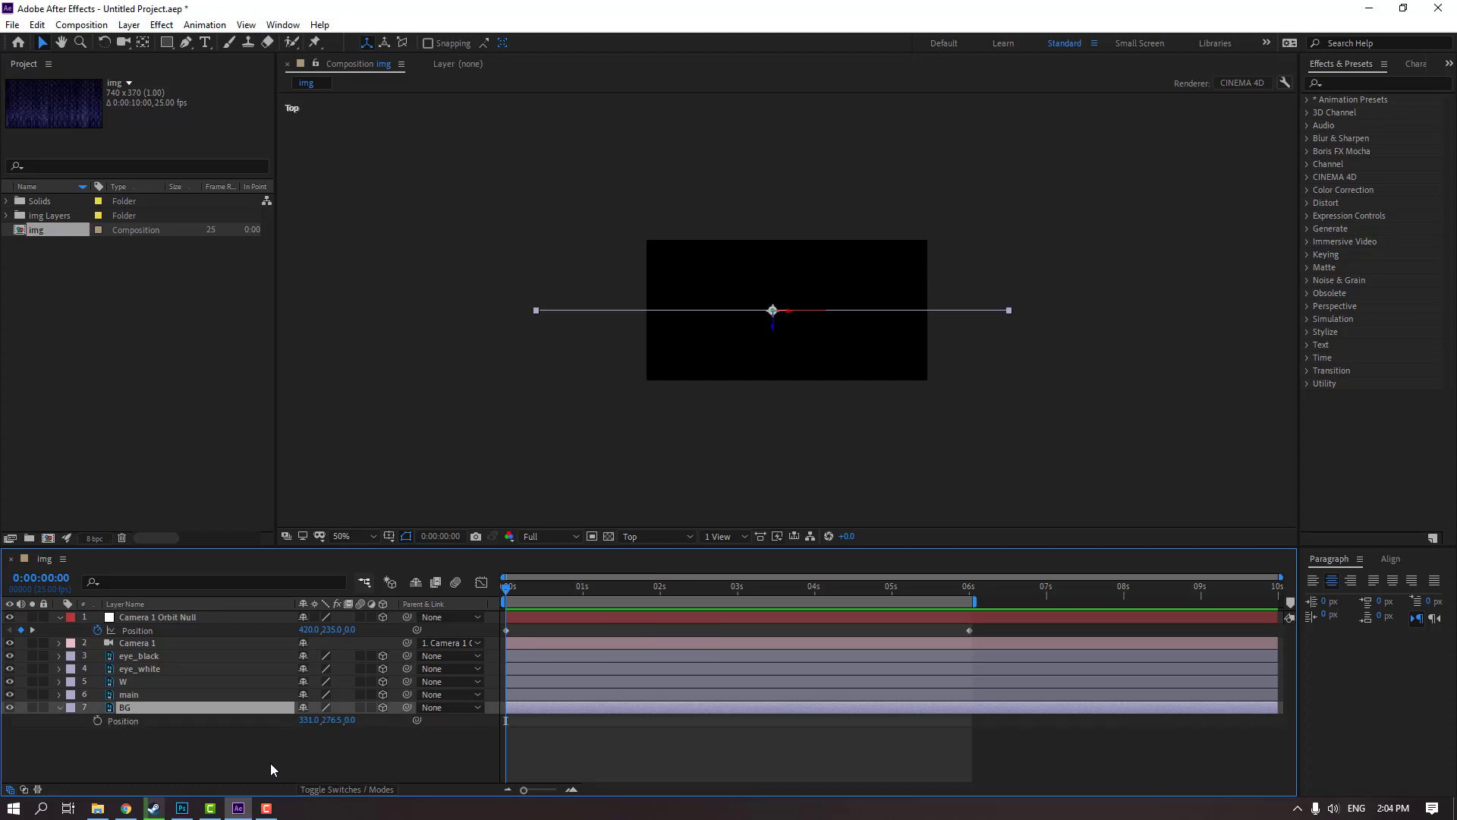
drag(350, 720, 735, 720)
scroll(675, 331, down, 2)
scroll(675, 336, down, 1)
drag(353, 720, 384, 722)
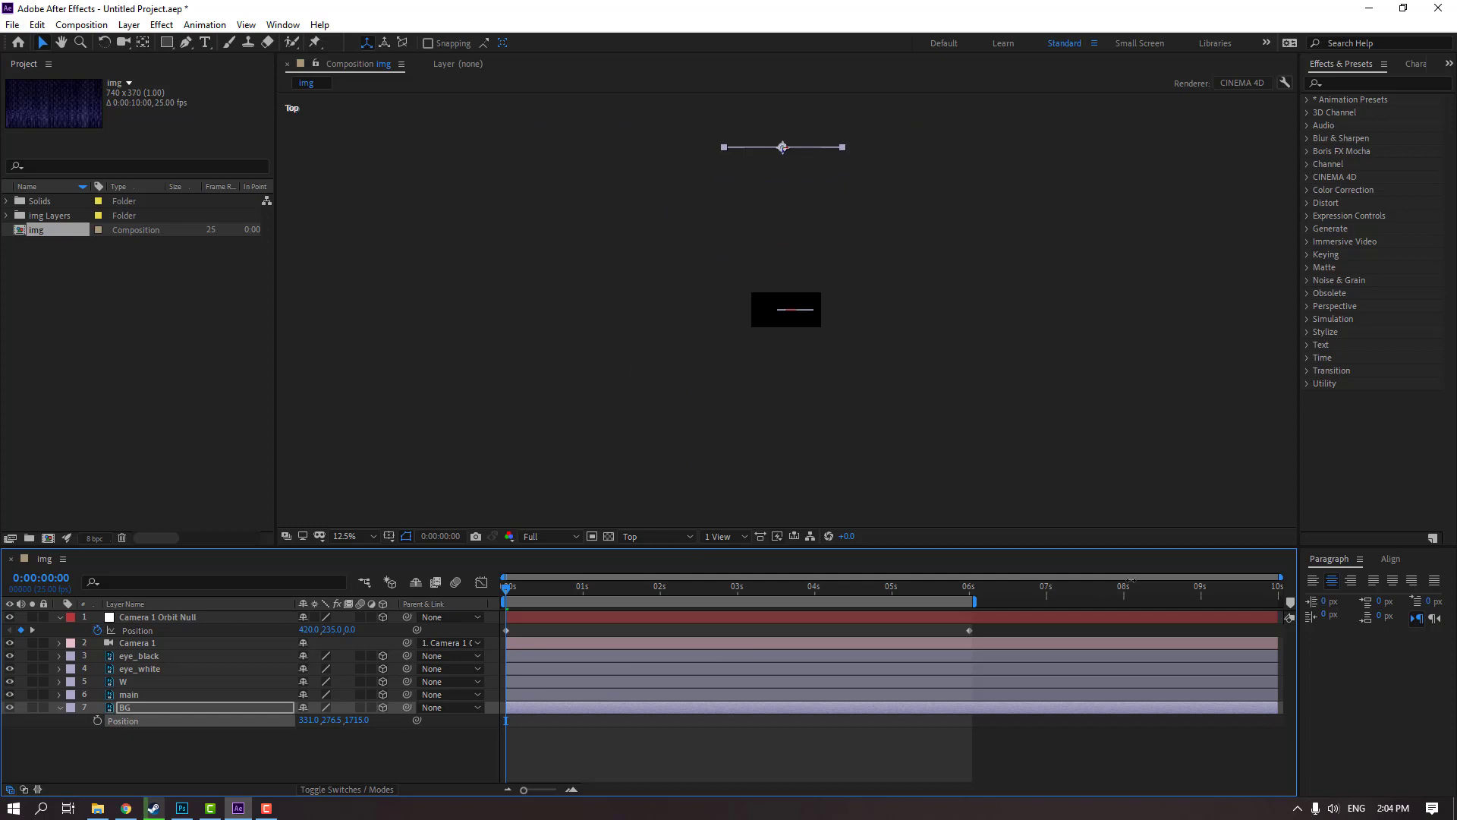
Reveal the main layer's Position and parent the eye_black, eye_white and W layers to main
click(140, 695)
key(p)
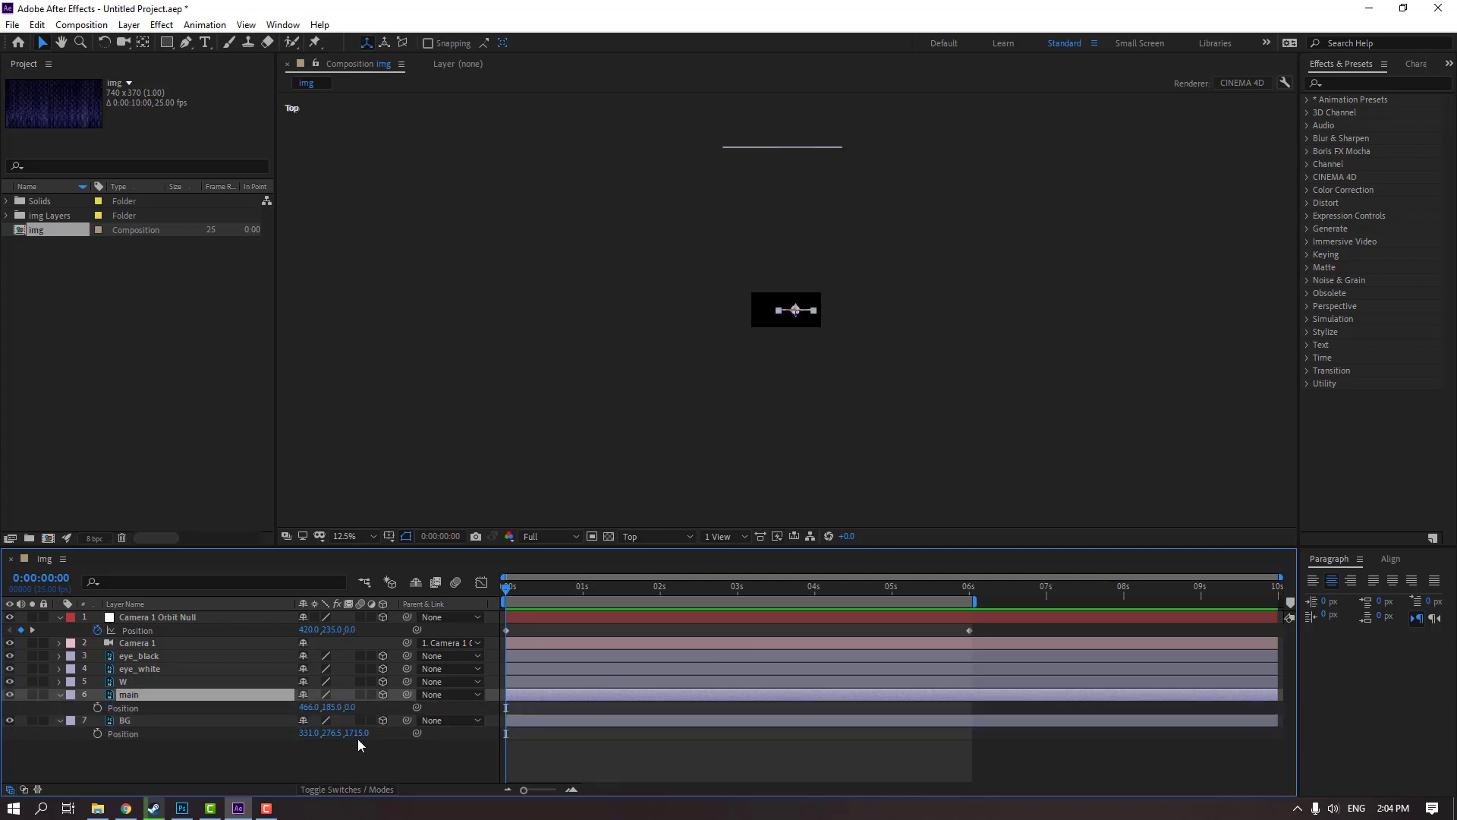
click(134, 671)
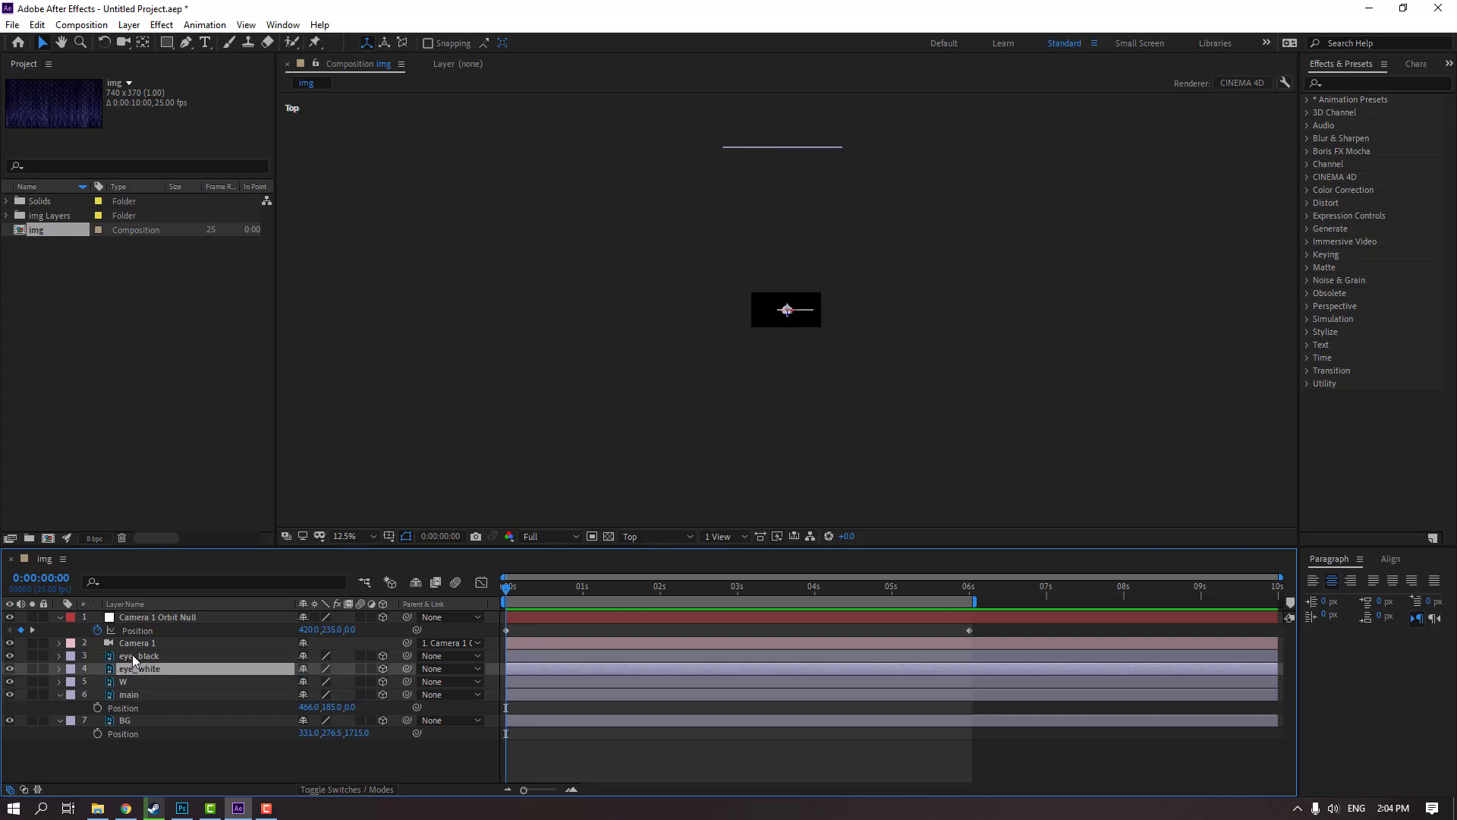
ctrl+click(134, 657)
ctrl+click(138, 683)
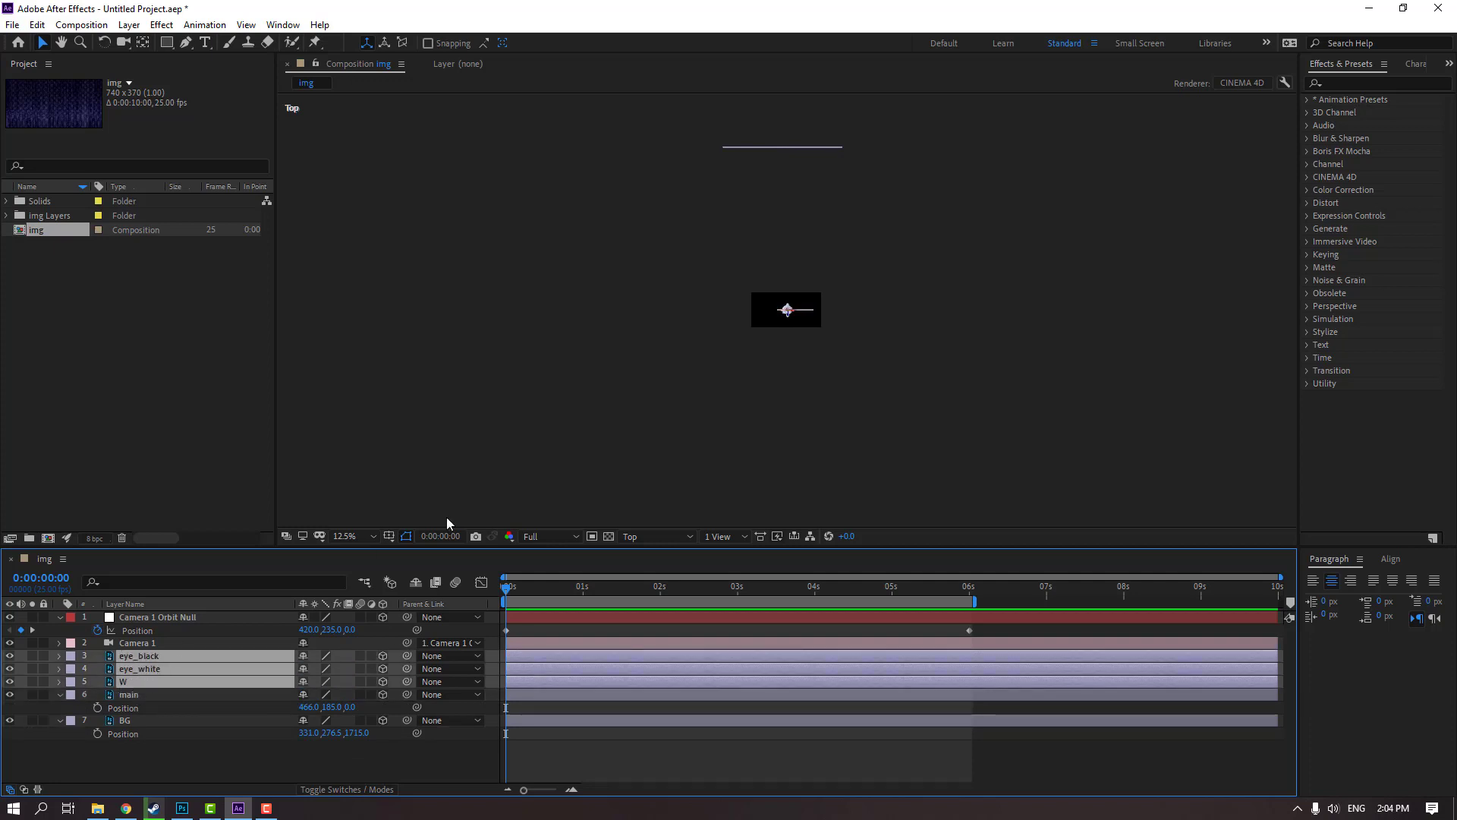
drag(407, 657, 129, 695)
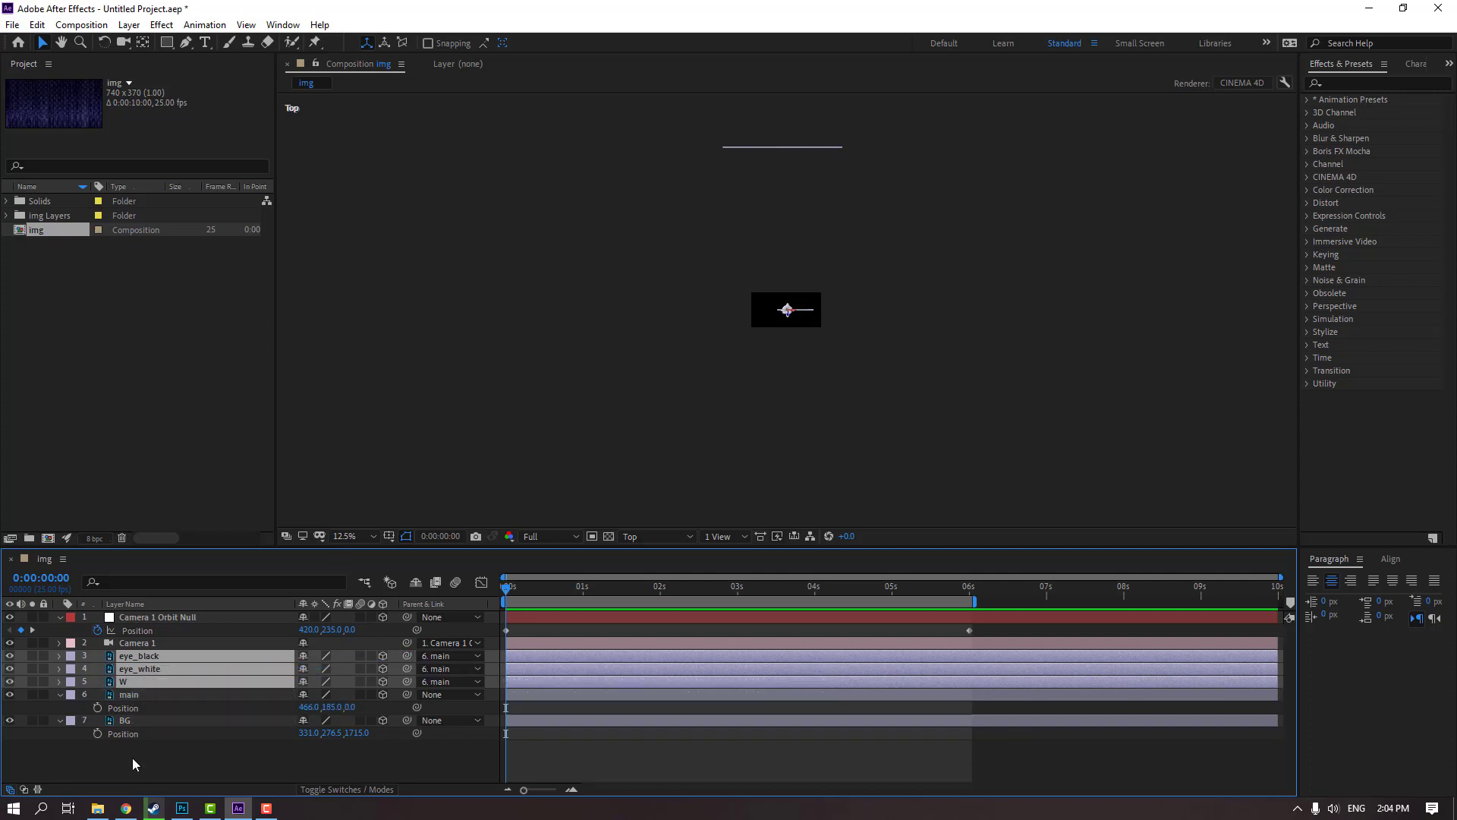
Set the main layer's Z position to 847 and collapse the Position properties of main and BG
click(131, 695)
drag(345, 713, 958, 683)
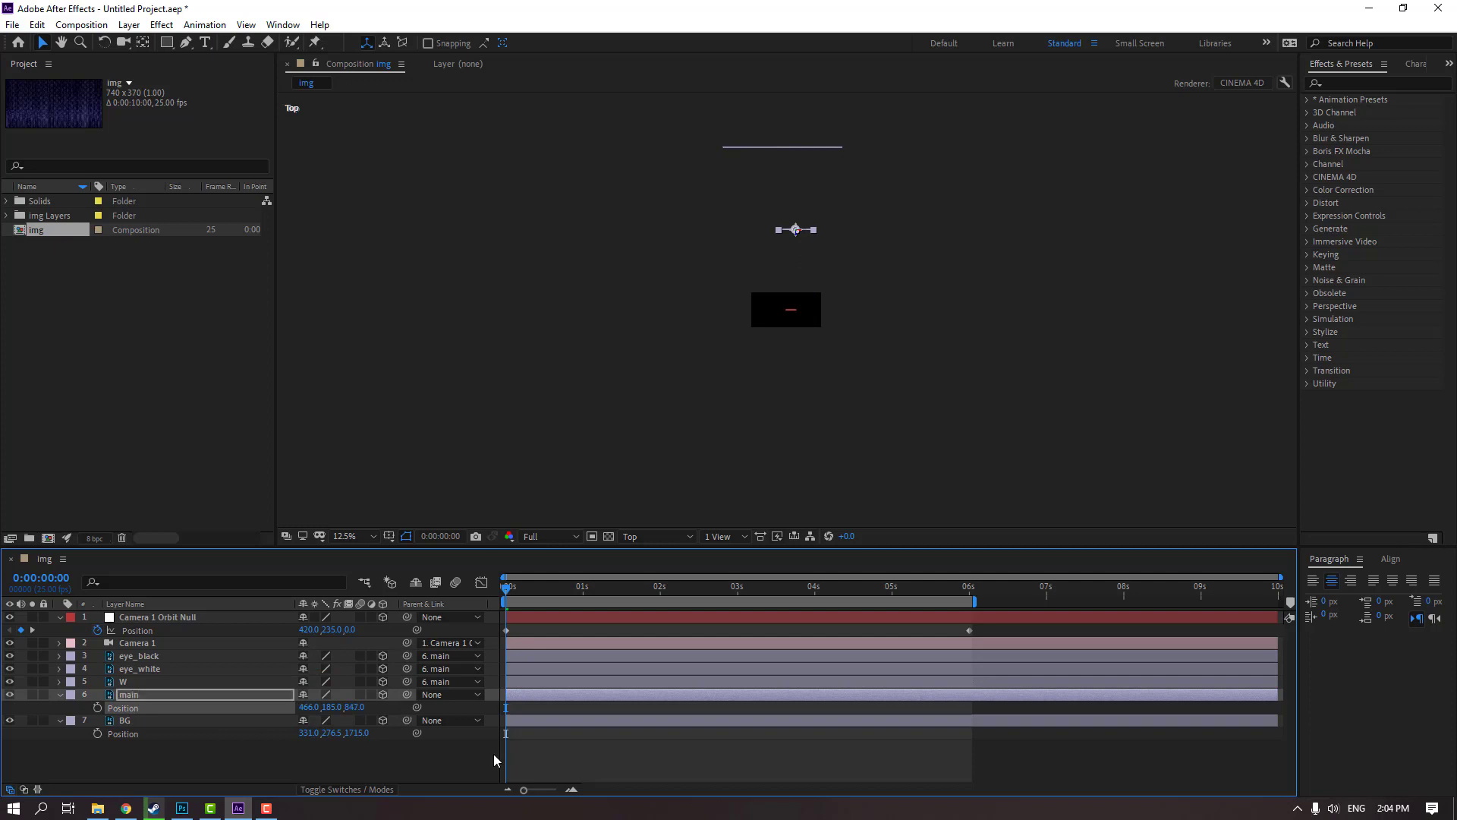
click(59, 694)
click(59, 707)
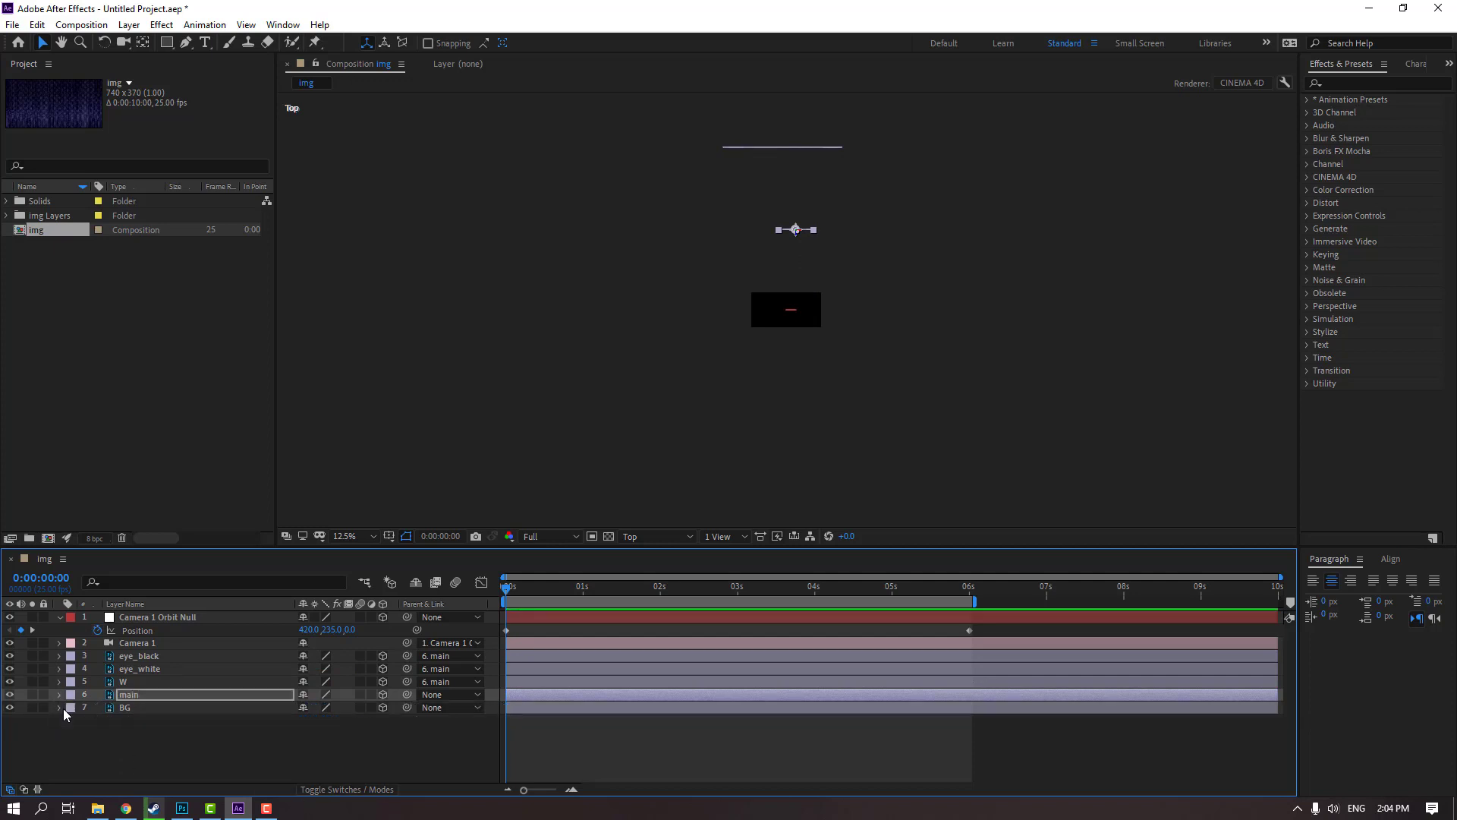
Switch the composition back to the Active Camera view at Fit up to 100% magnification
click(635, 536)
click(660, 558)
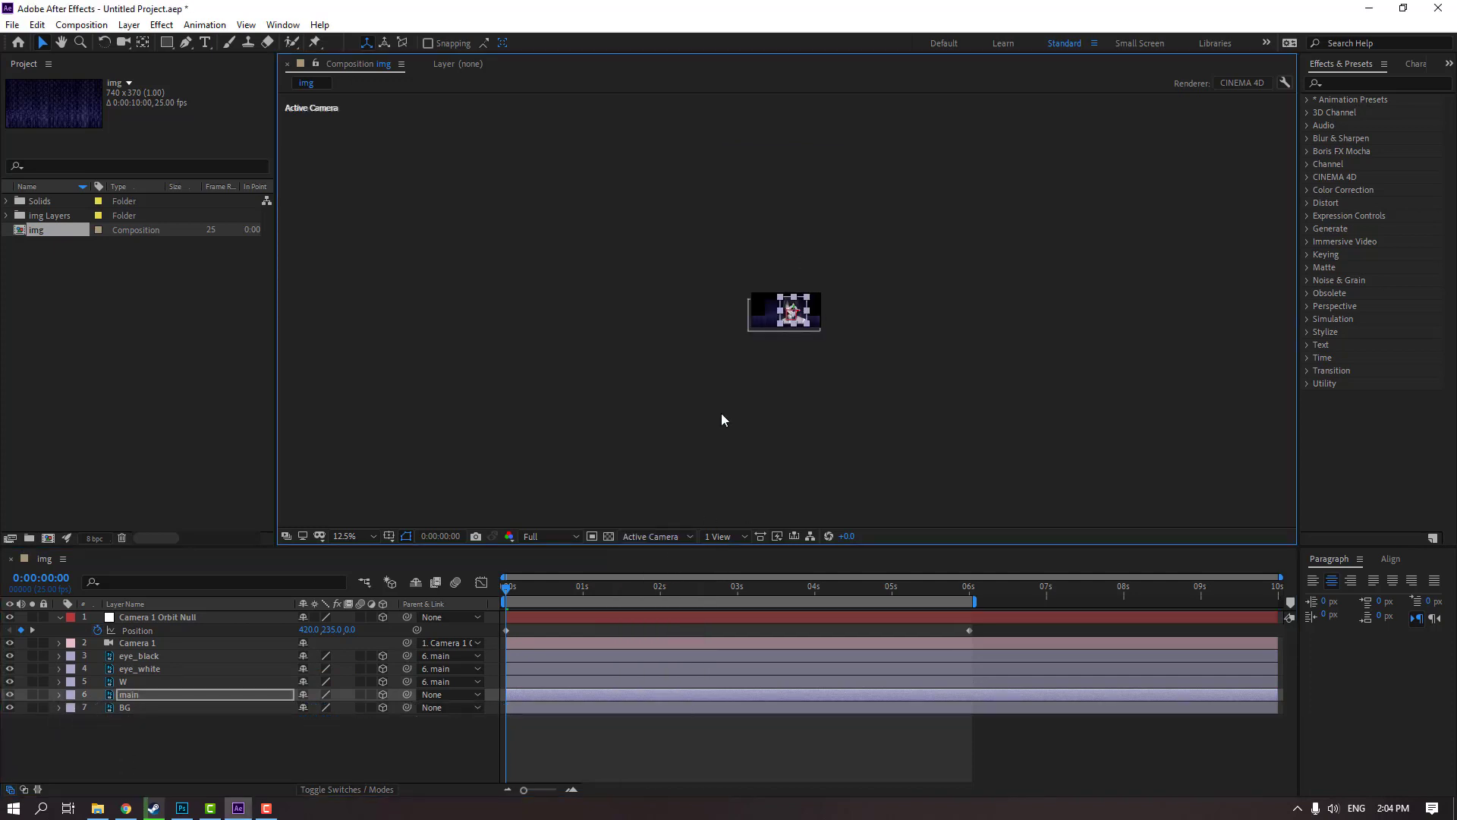
key(period)
click(349, 536)
click(345, 284)
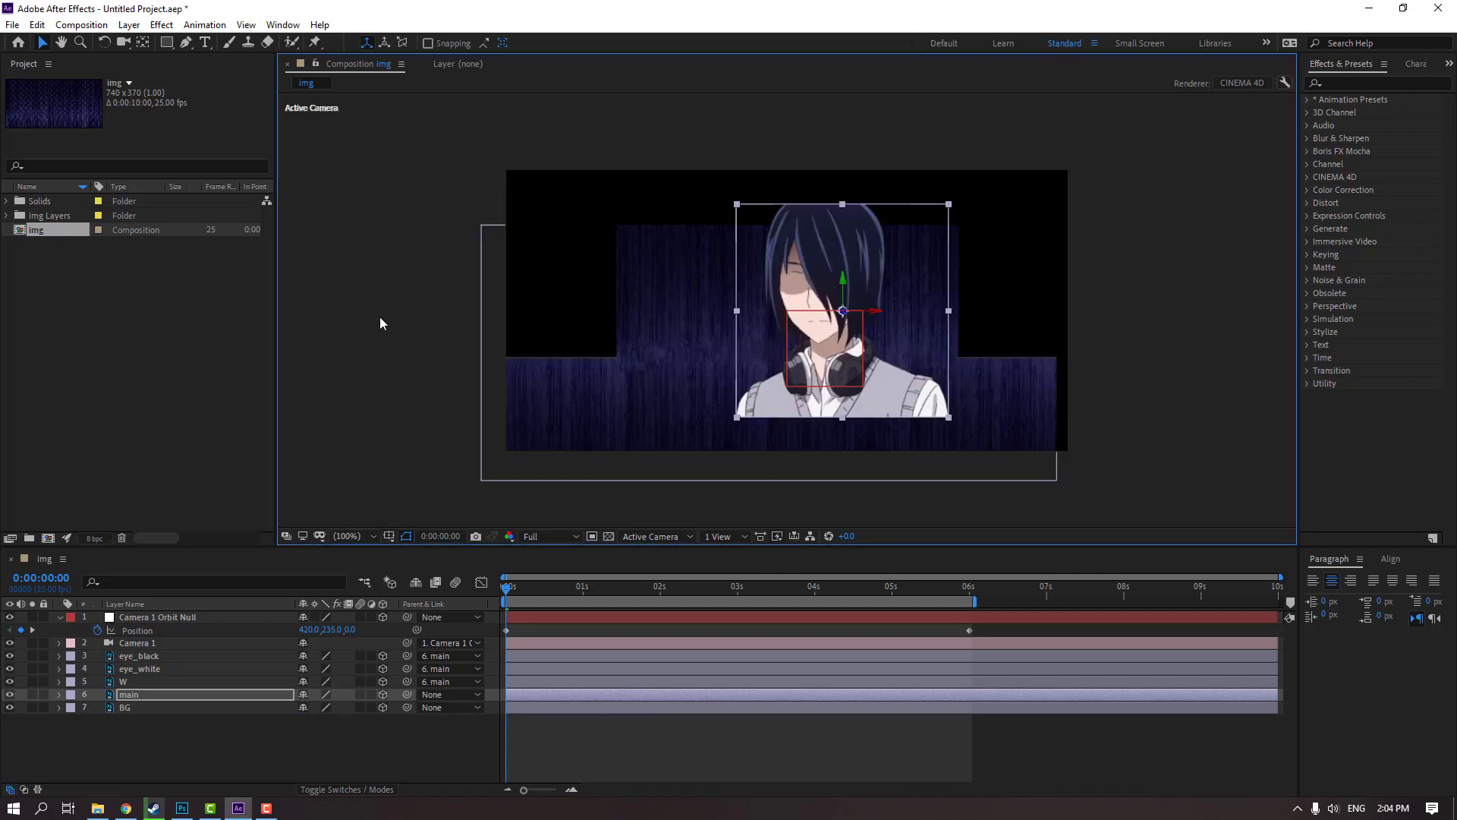
Scale the BG layer to 178% so the wall background covers the whole frame
click(243, 745)
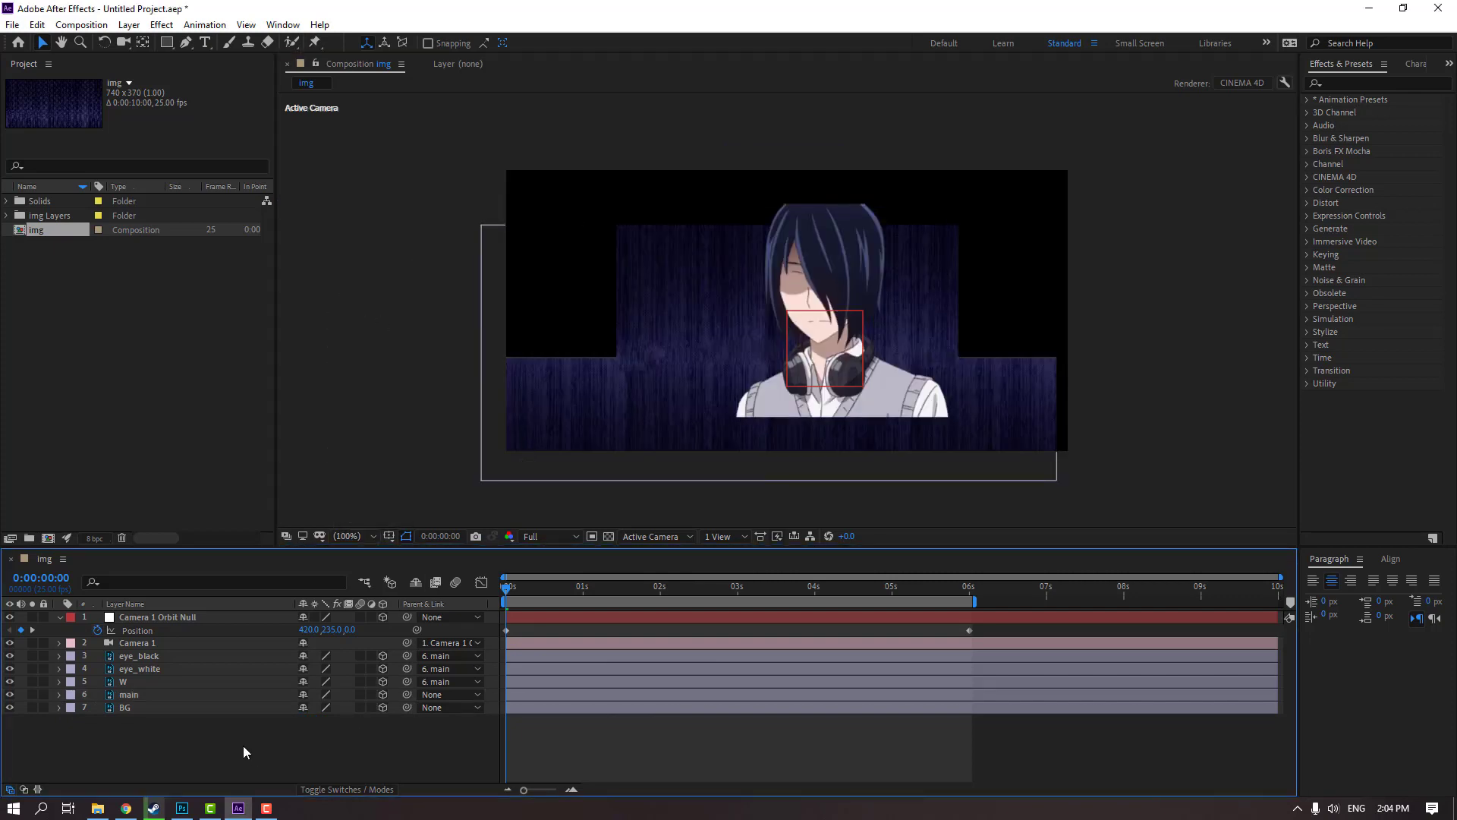
click(119, 710)
drag(319, 720, 369, 711)
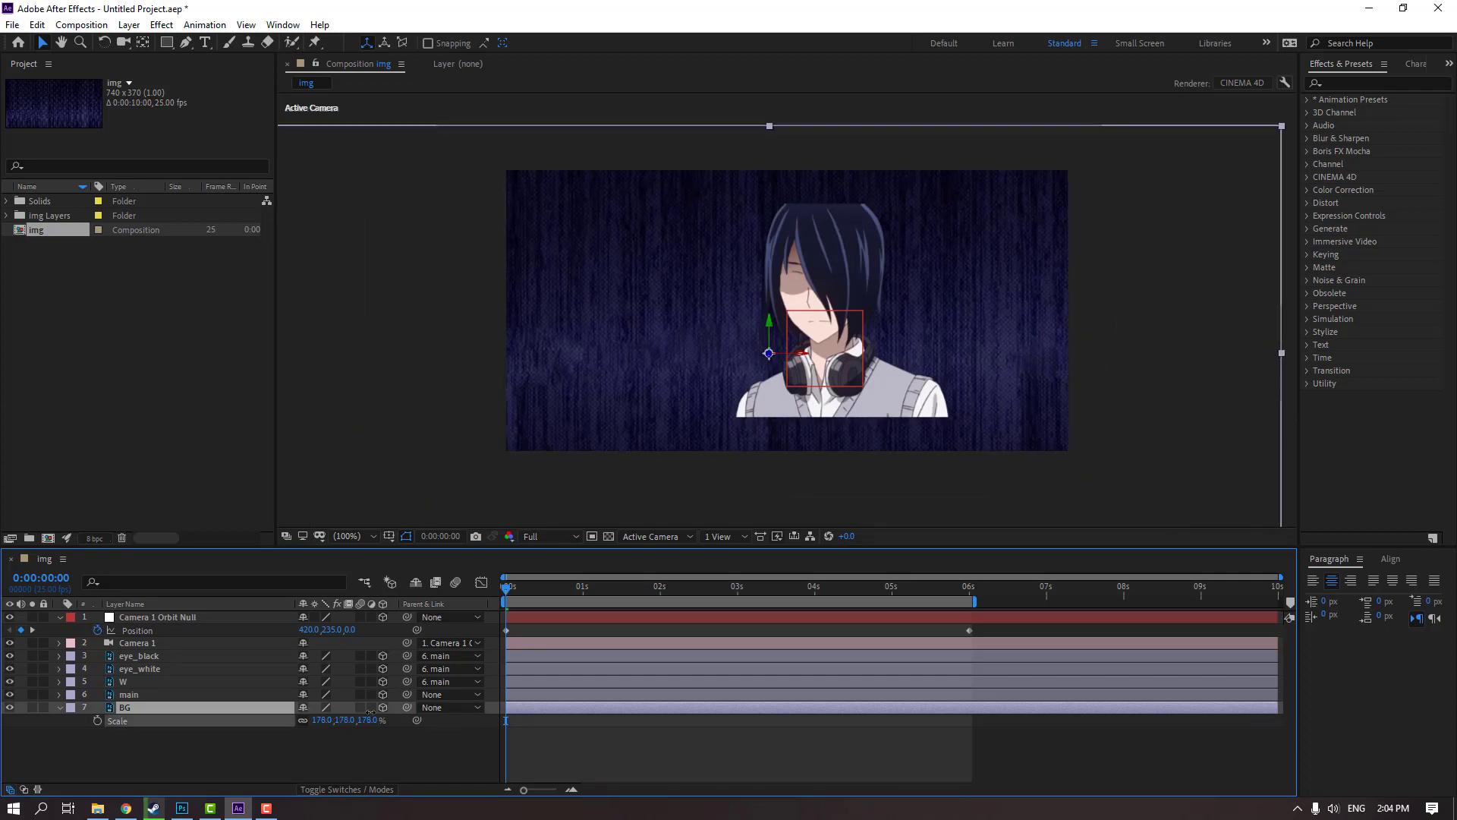
key(Return)
click(67, 715)
Scale up the main layer so the character fills the frame, and collapse the Scale properties of main and BG
click(128, 695)
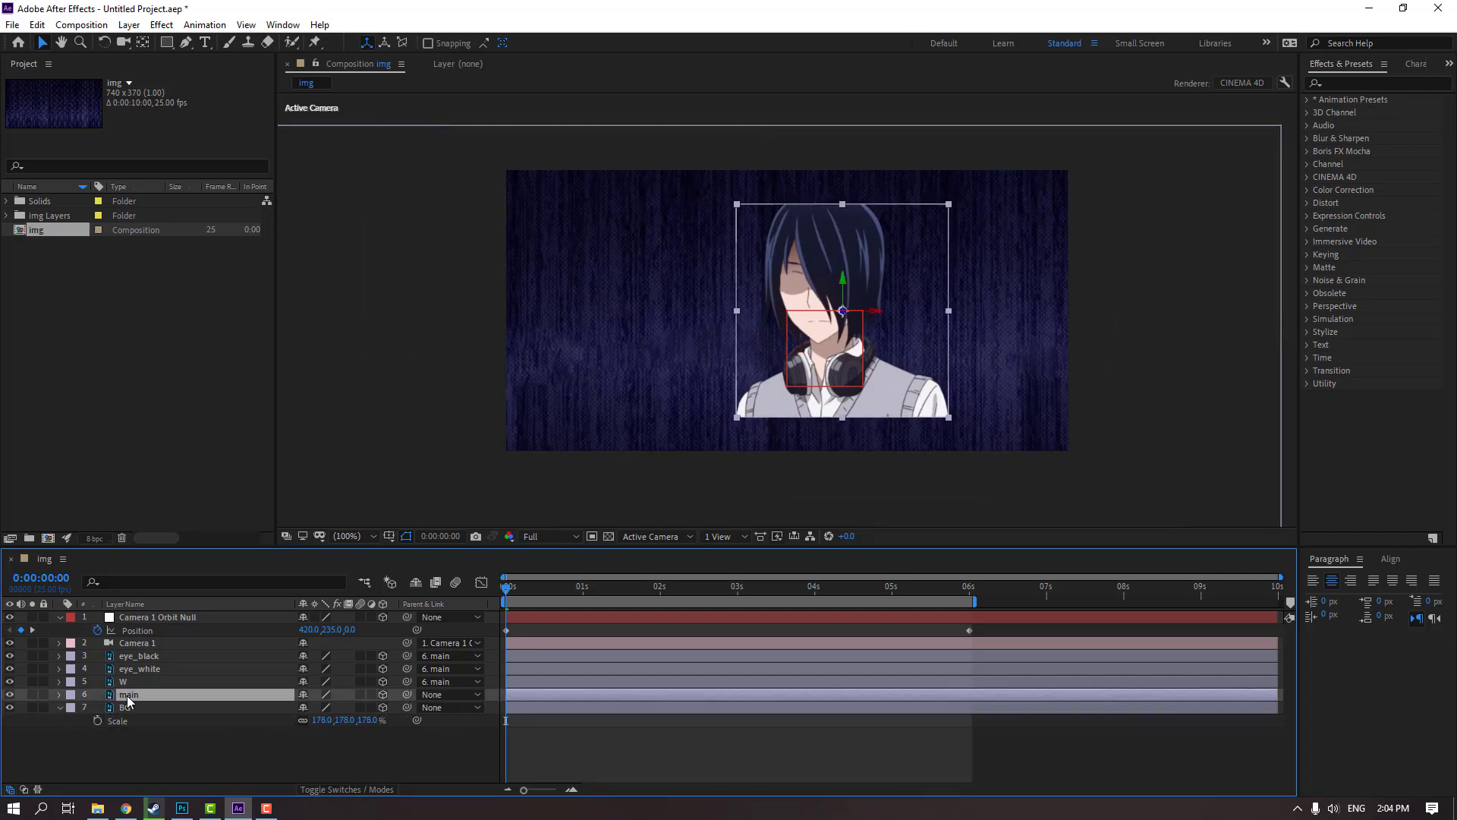
key(s)
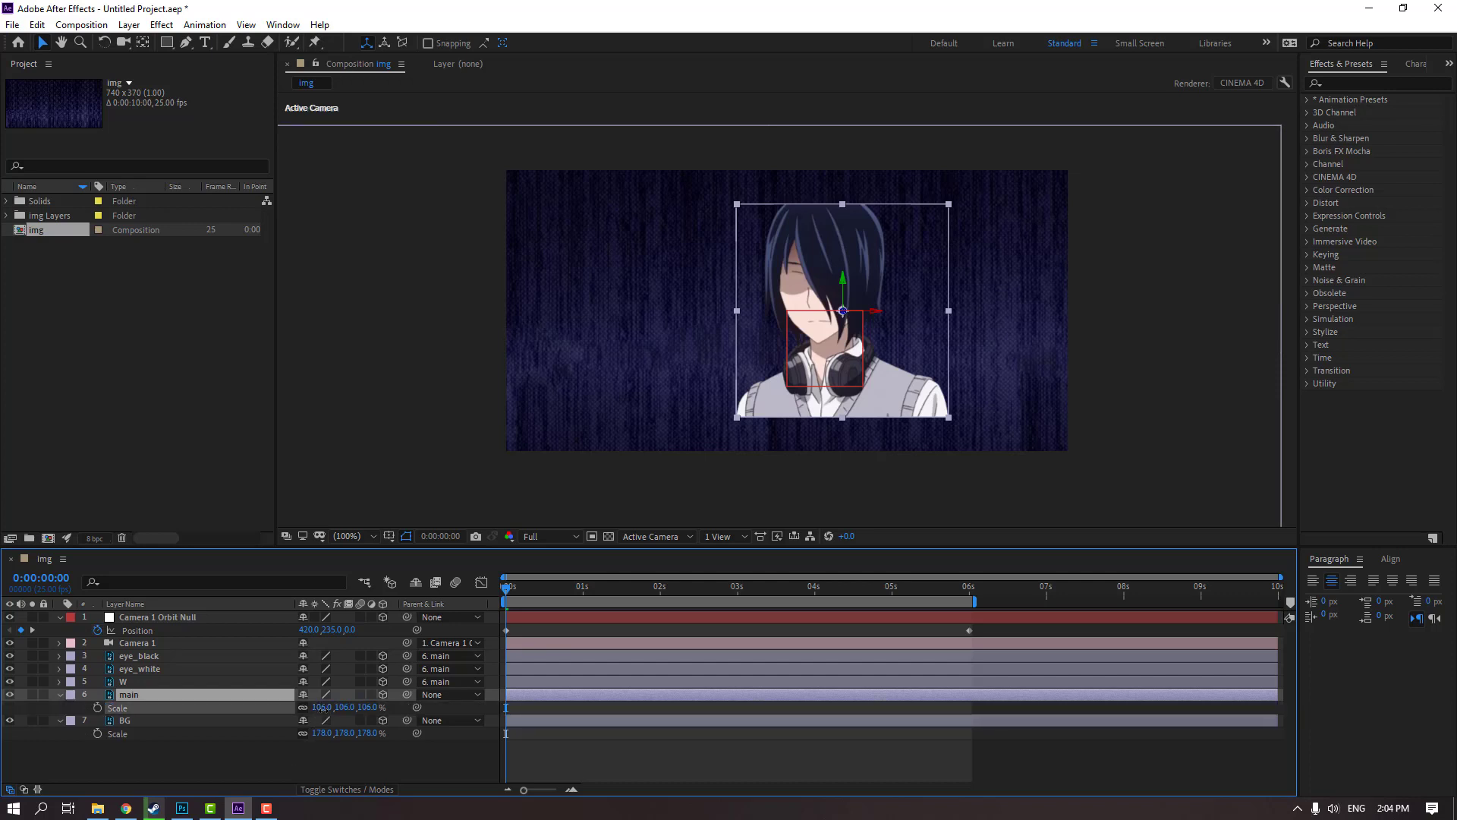
drag(320, 707, 328, 706)
click(60, 694)
click(59, 707)
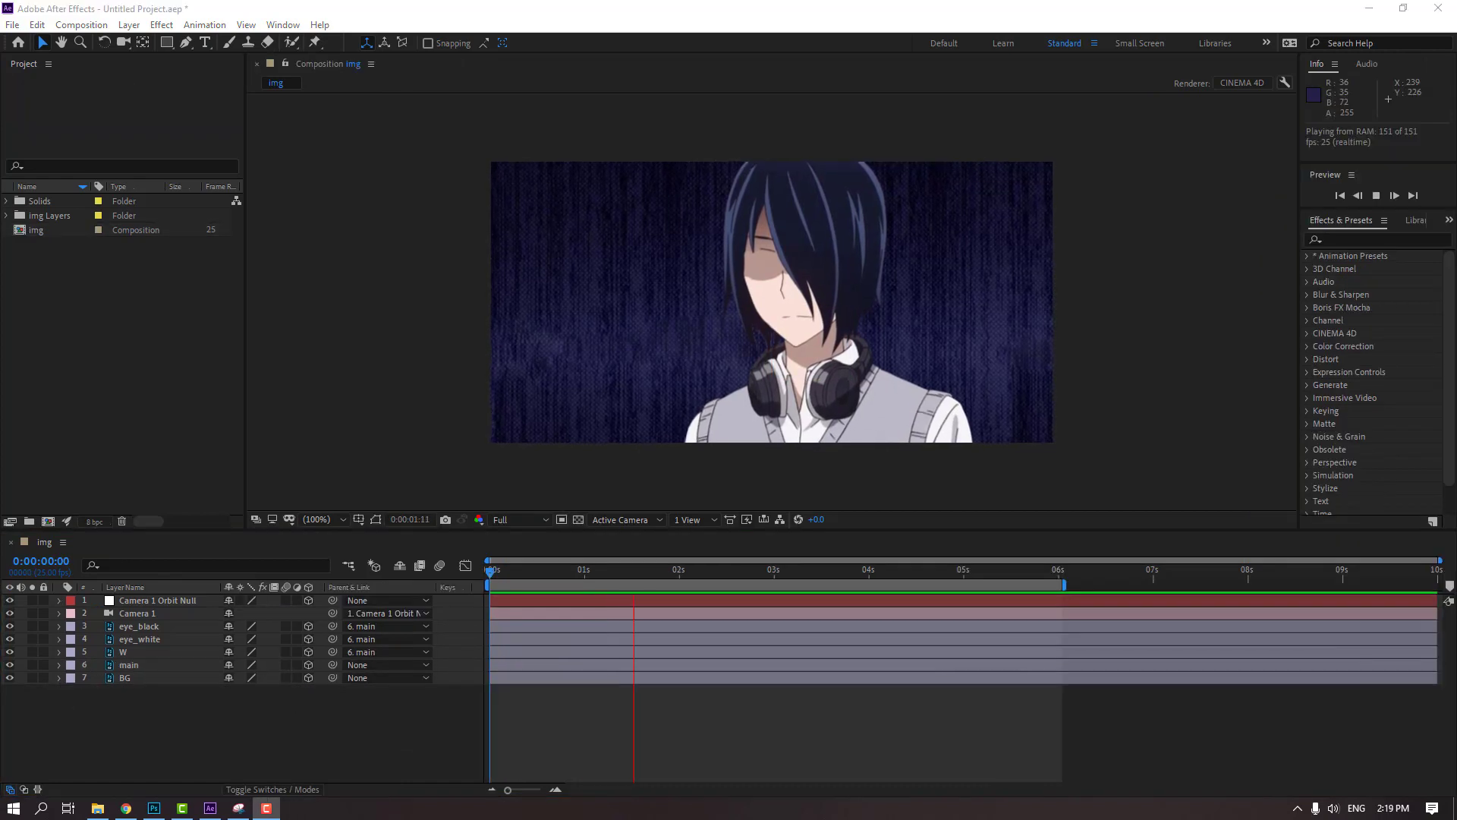
Stop the preview and pre-compose the eye_black, eye_white and W layers into a new composition named eye
click(782, 574)
drag(786, 576, 165, 771)
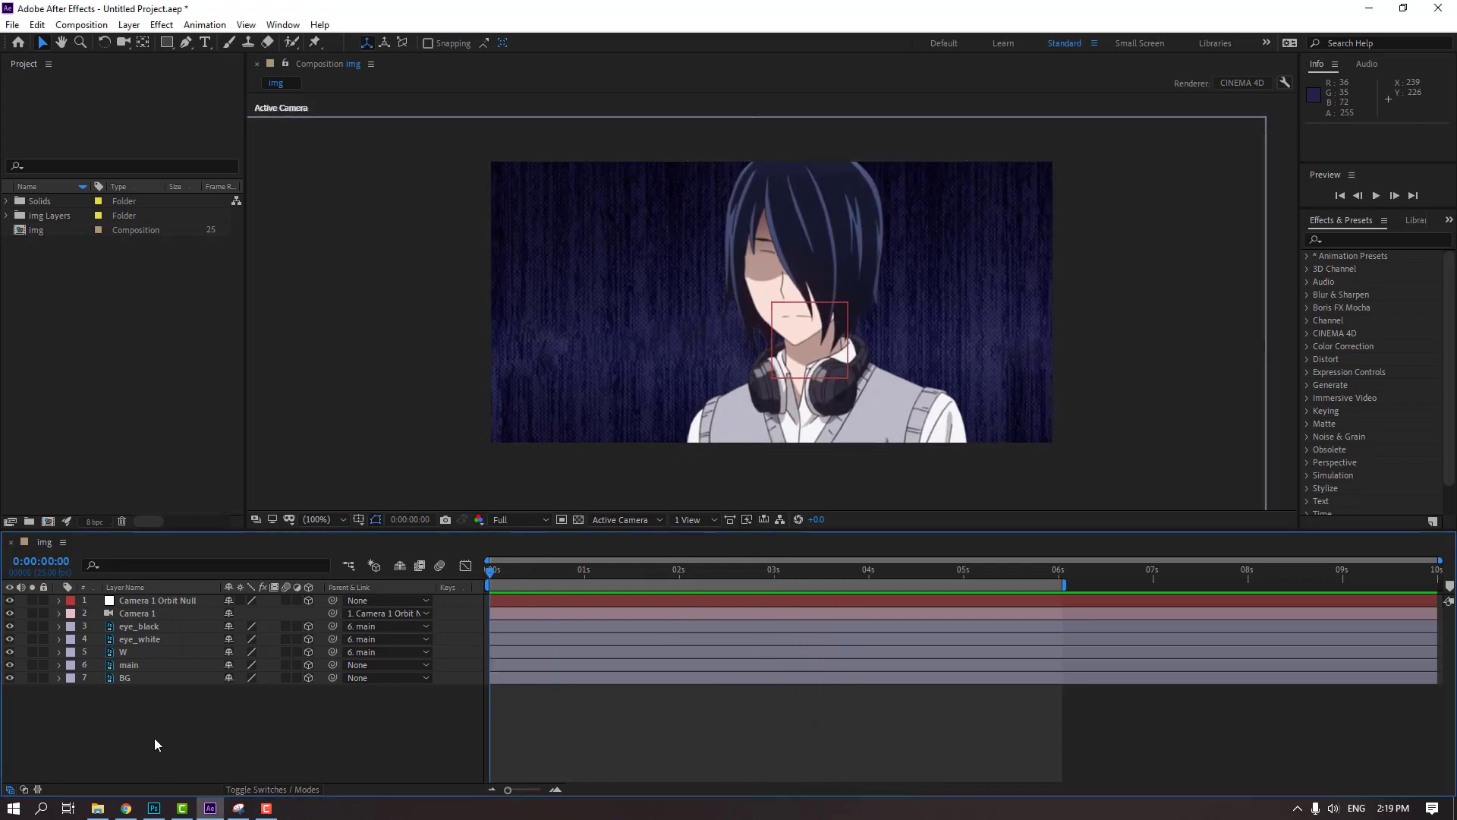
click(137, 627)
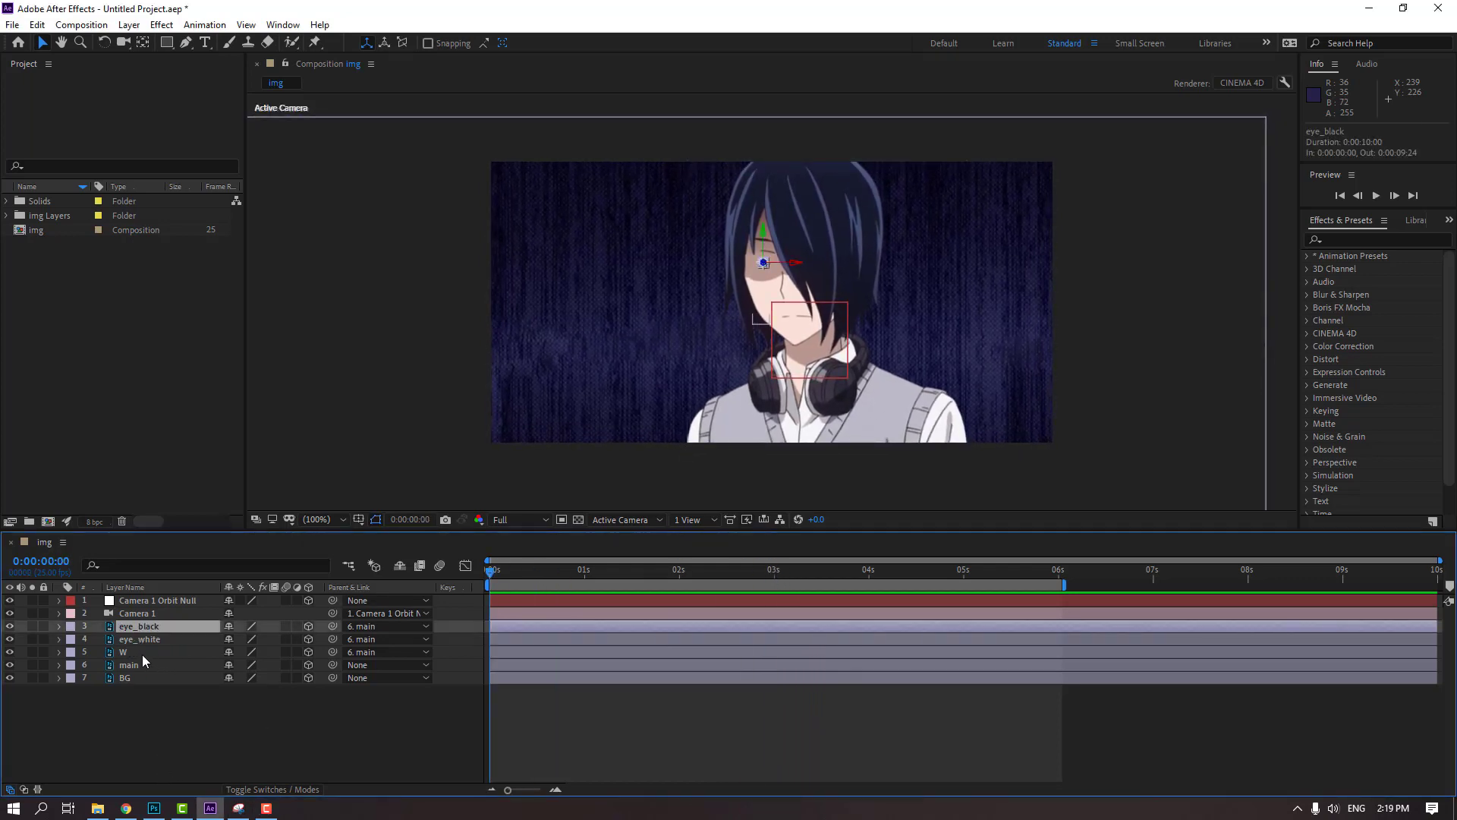
ctrl+click(168, 642)
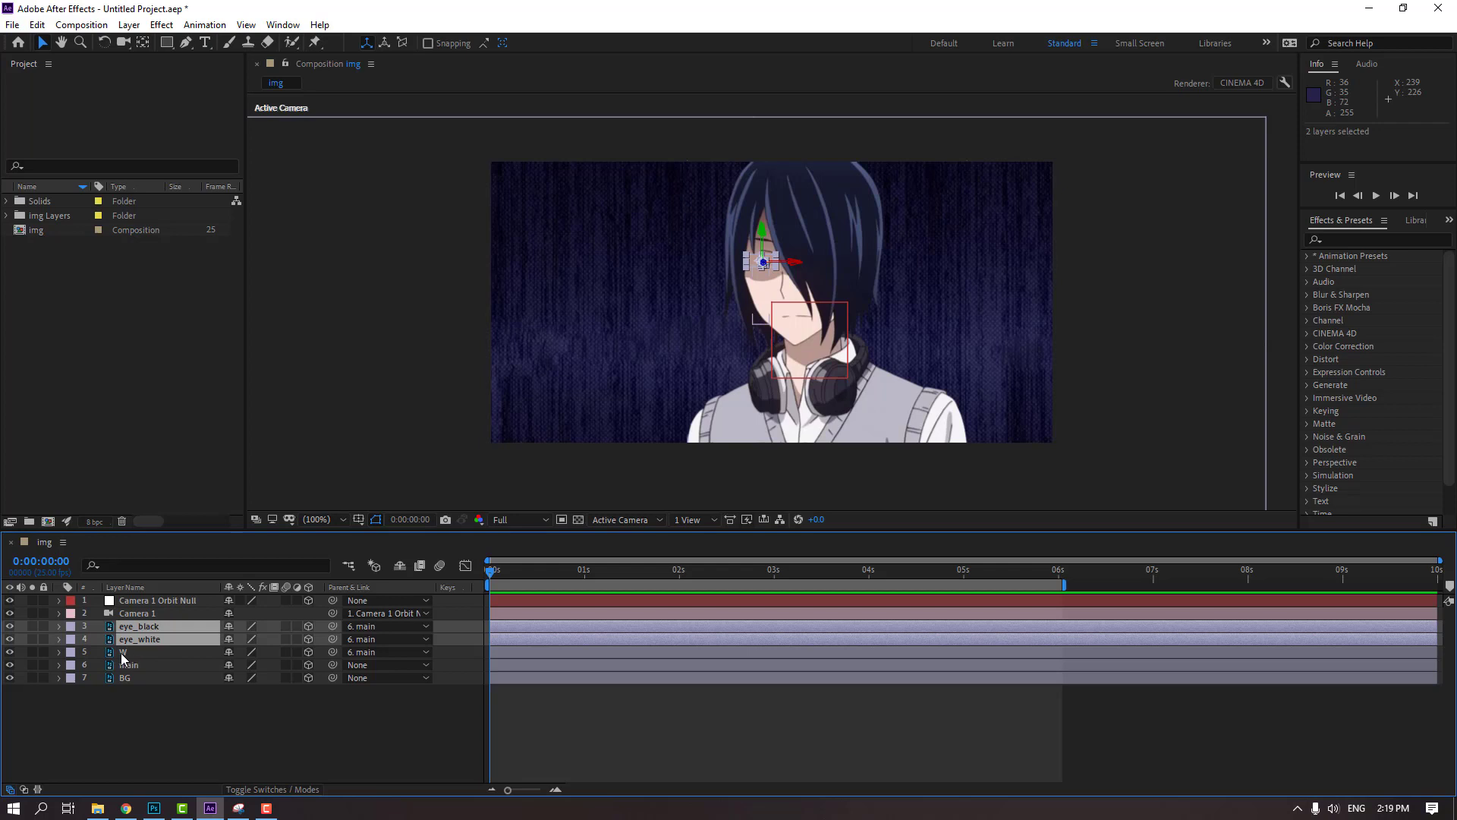
ctrl+click(120, 653)
right_click(137, 650)
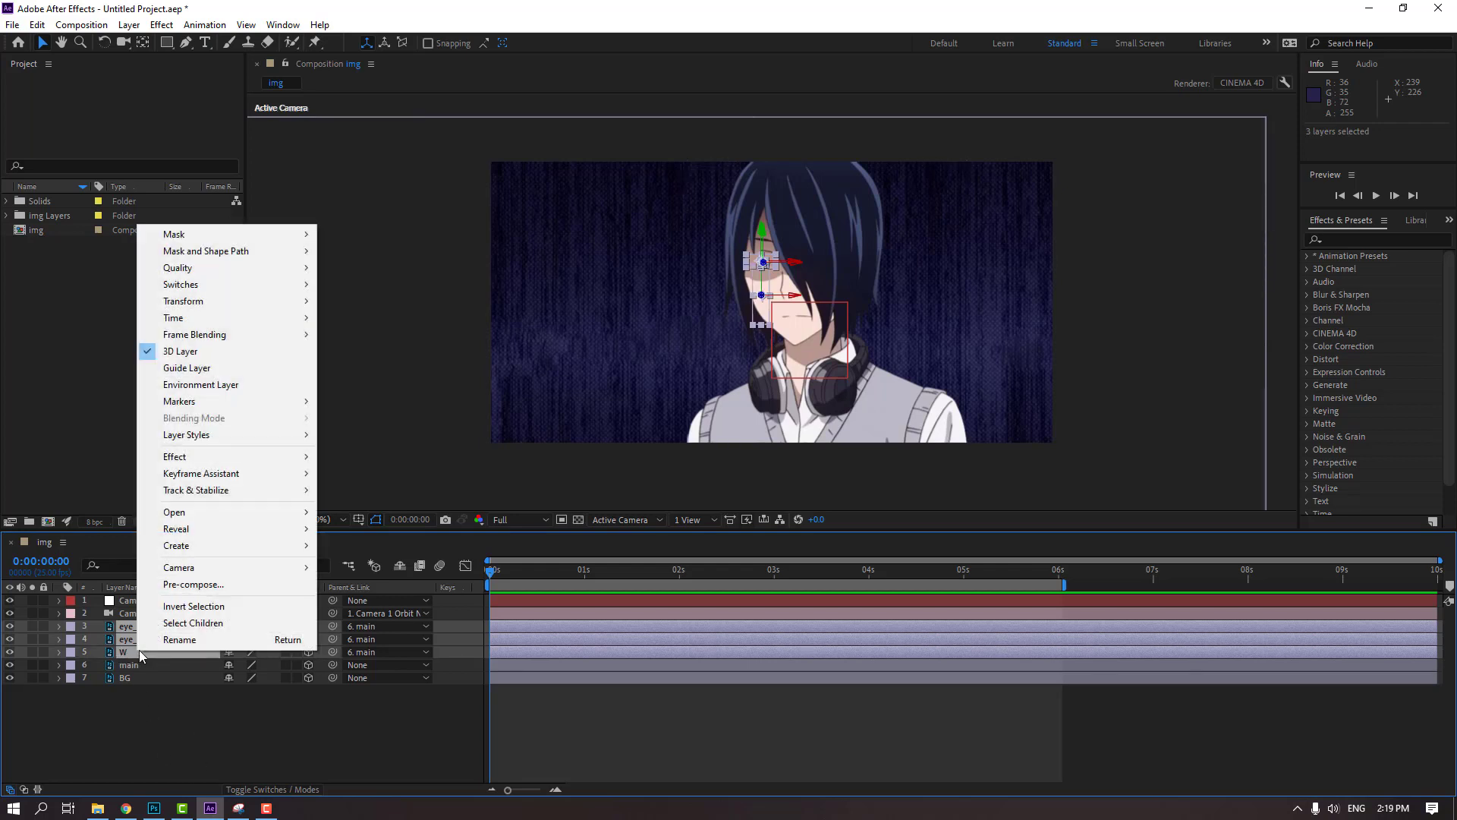
click(202, 589)
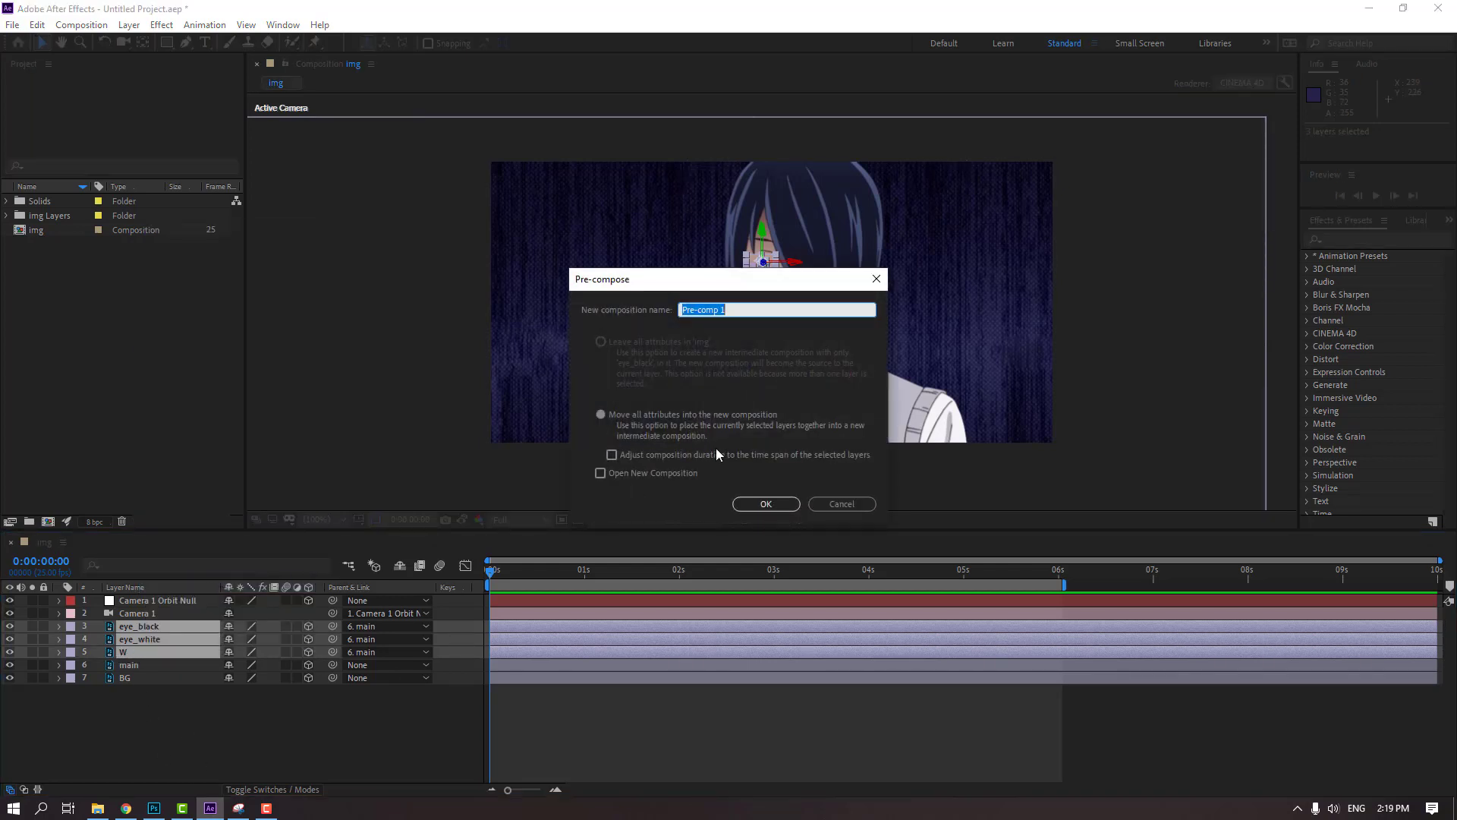
text(eye)
click(766, 504)
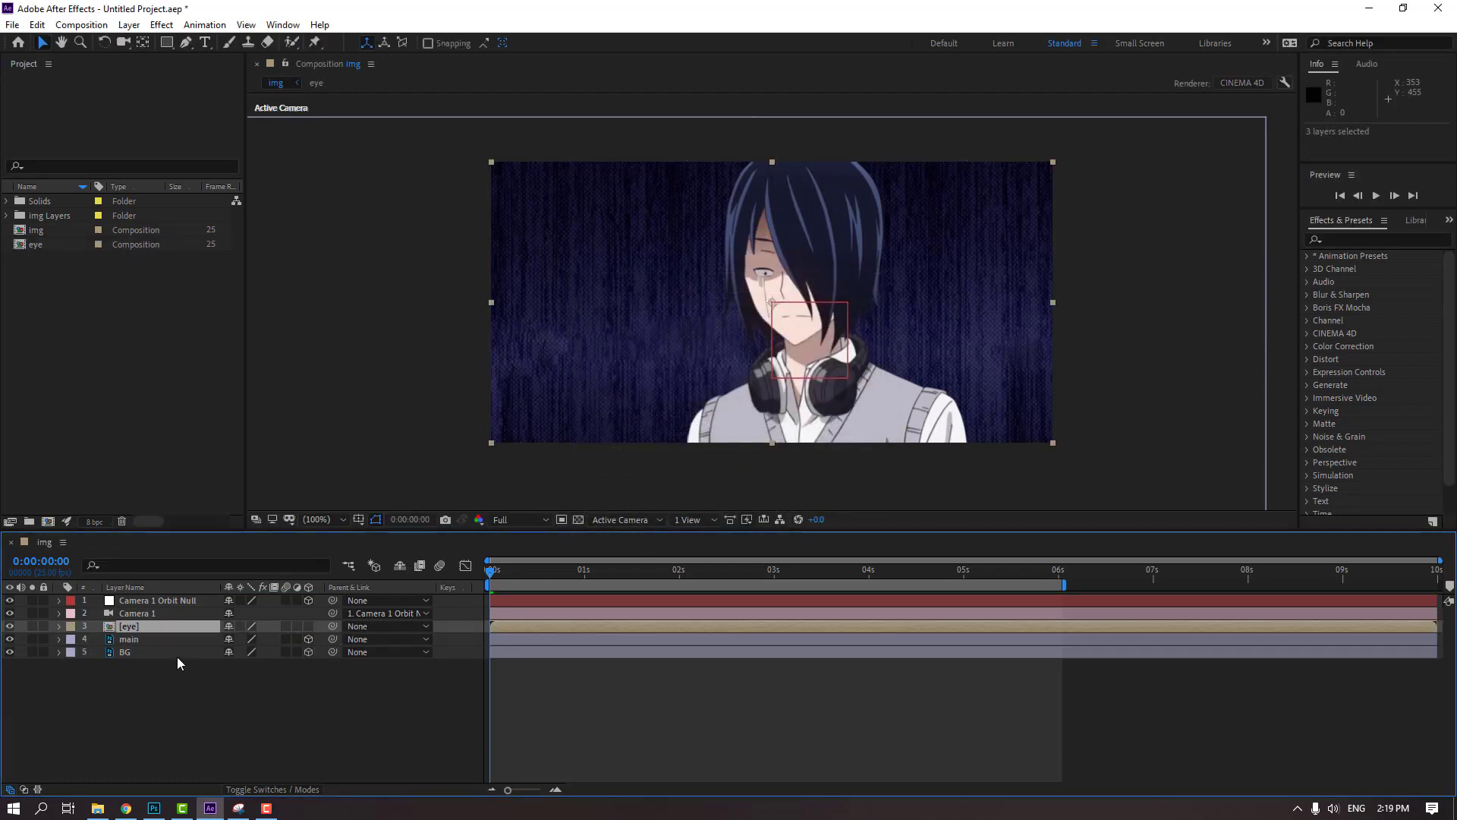
Open the eye composition and turn off 3D for the eye_black, eye_white and W layers
double_click(132, 627)
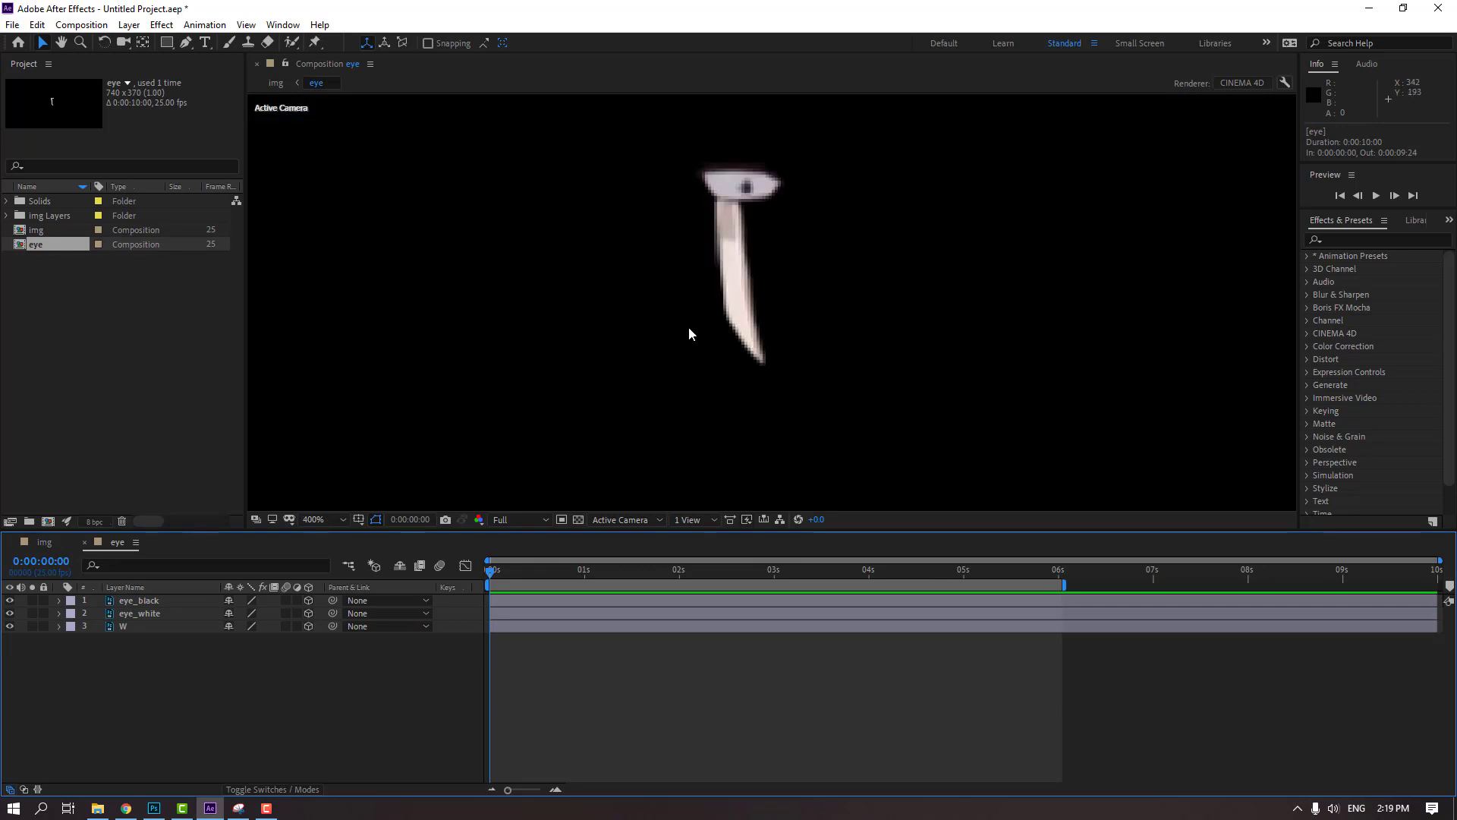
key(comma)
key(ctrl+a)
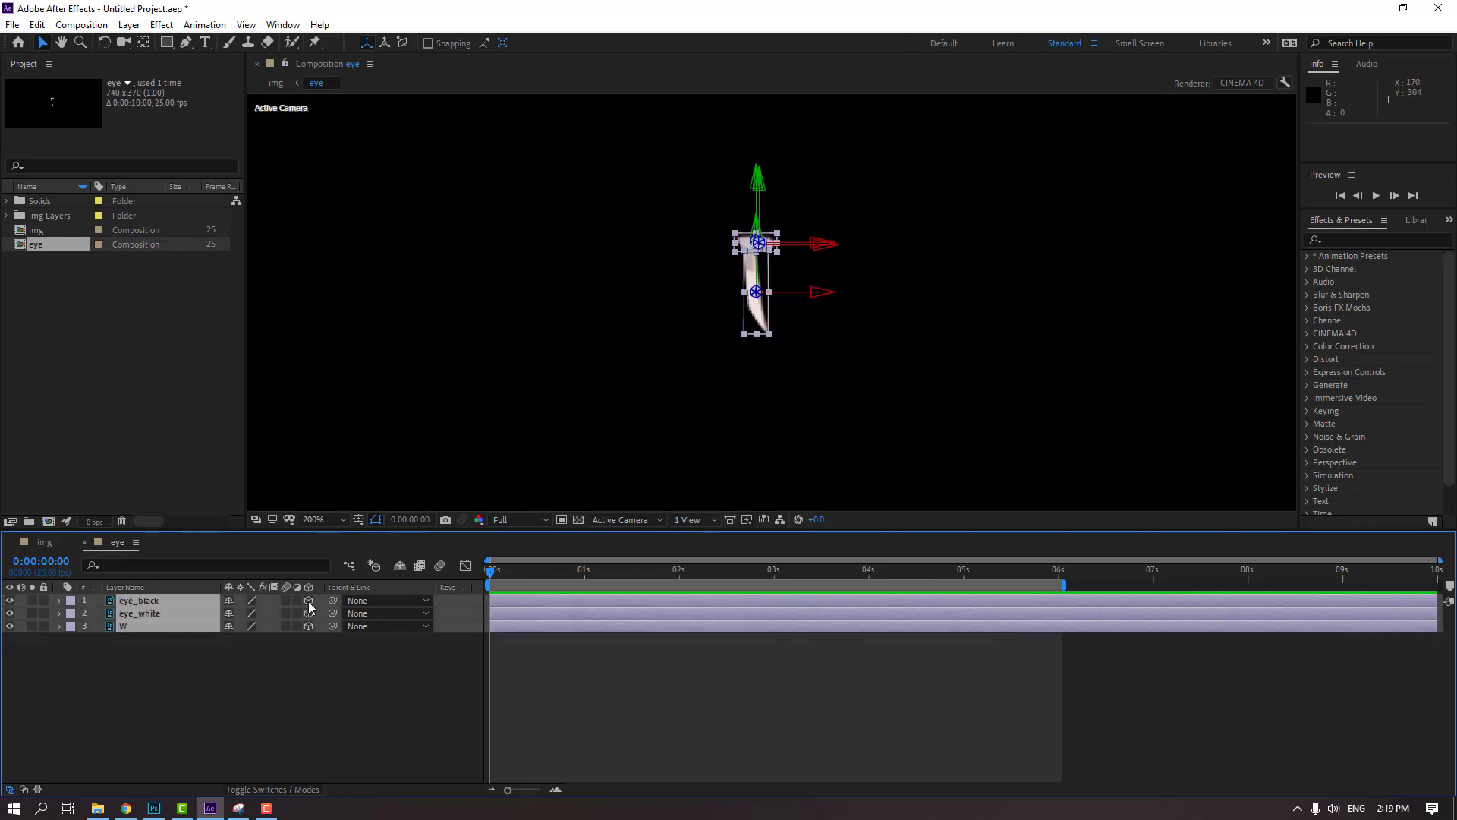
click(309, 606)
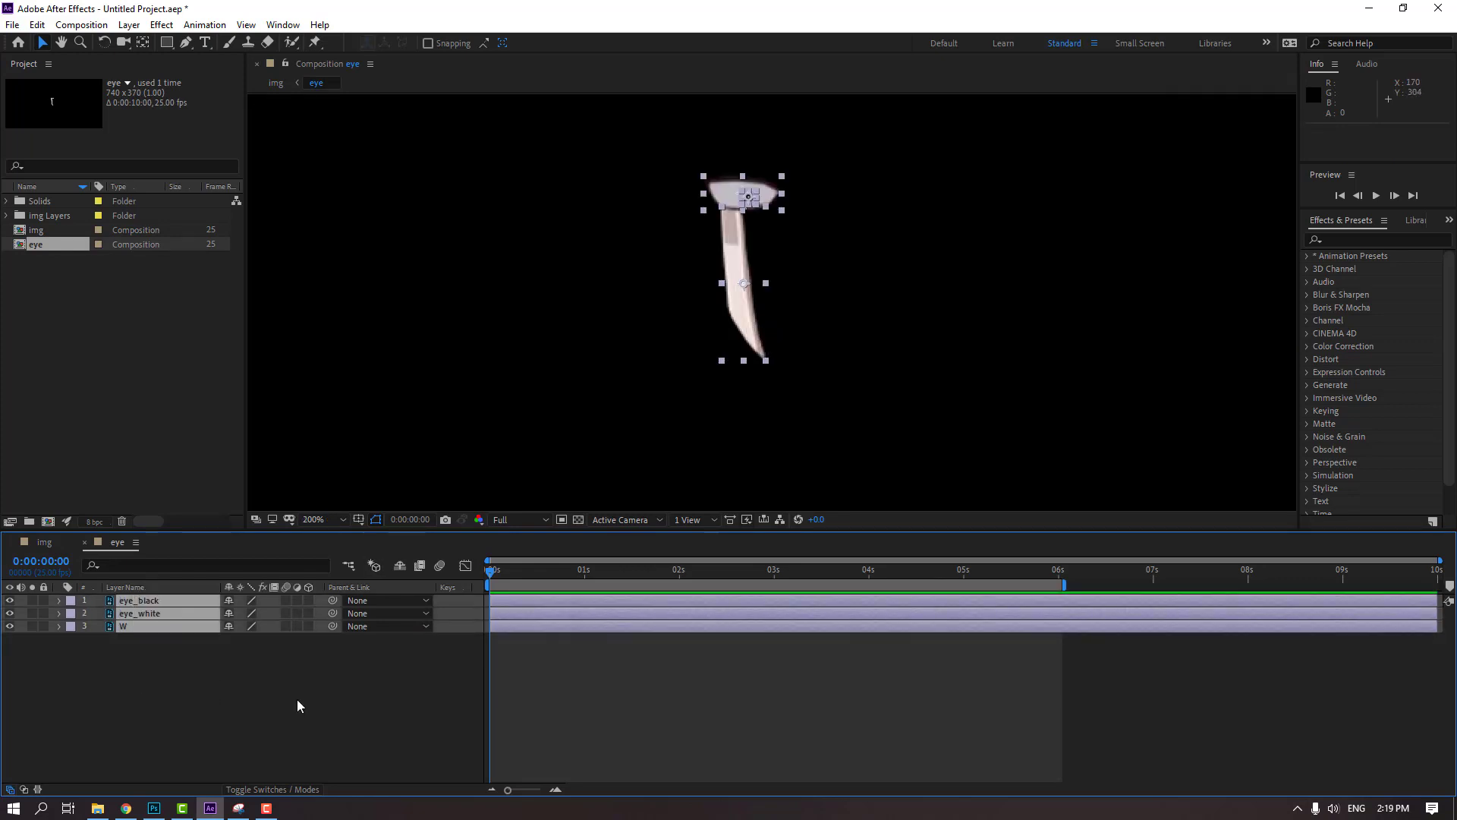
click(299, 667)
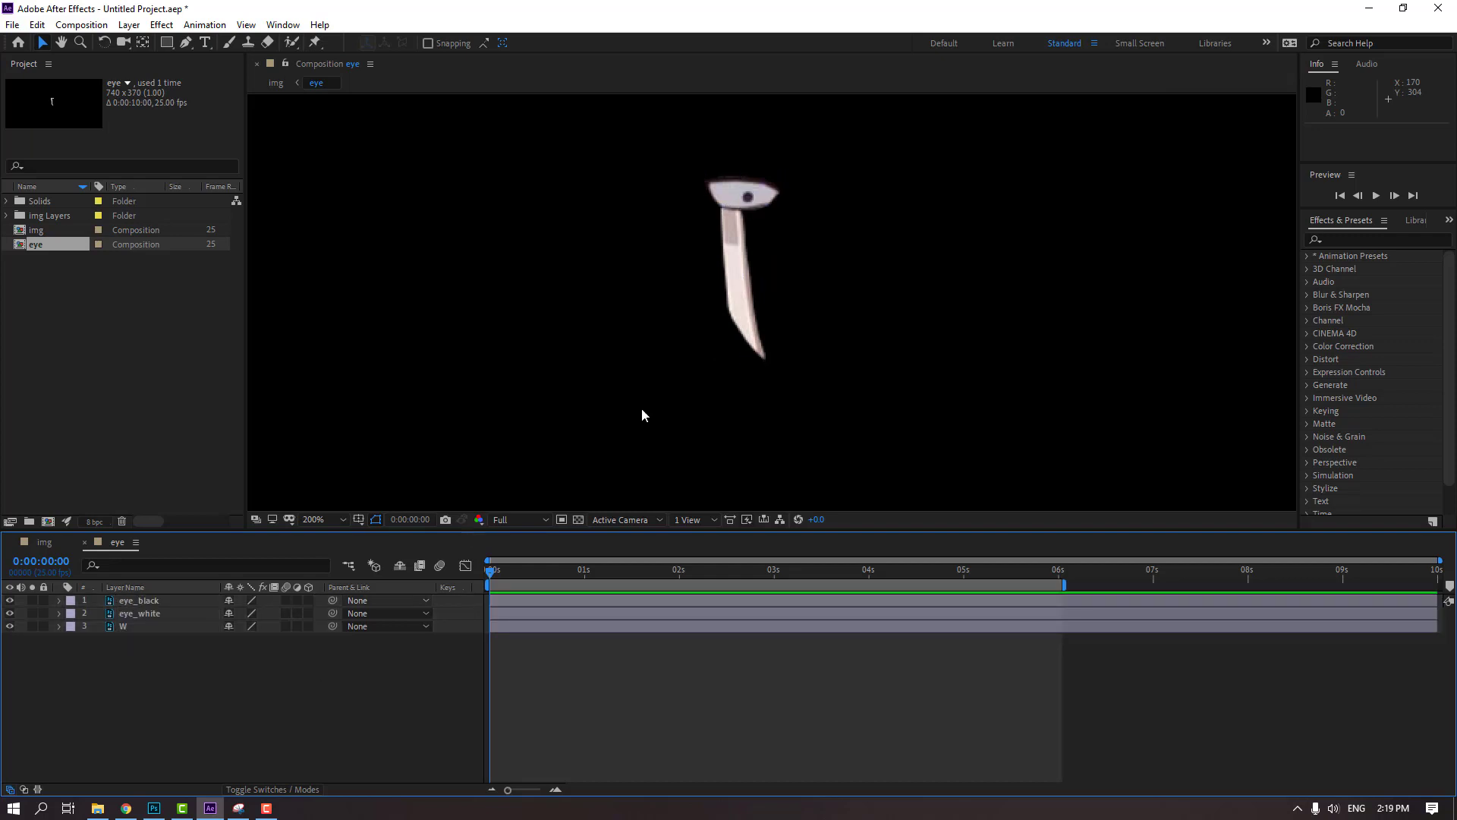
Duplicate the eye_white layer and move eye_black below the duplicate in the layer stack
scroll(834, 338, up, 2)
scroll(840, 387, down, 1)
drag(840, 387, 785, 336)
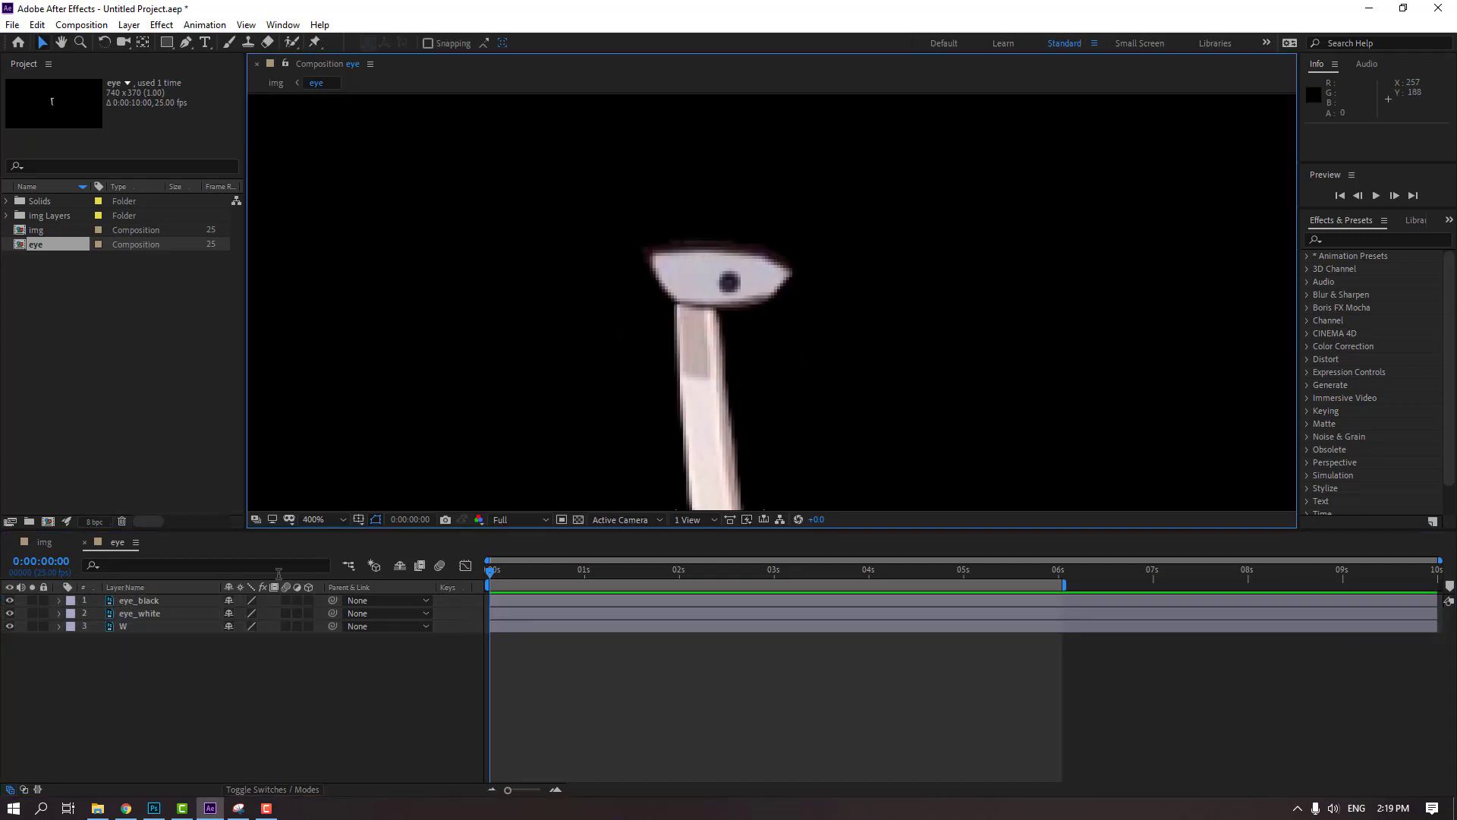
click(140, 613)
key(ctrl+d)
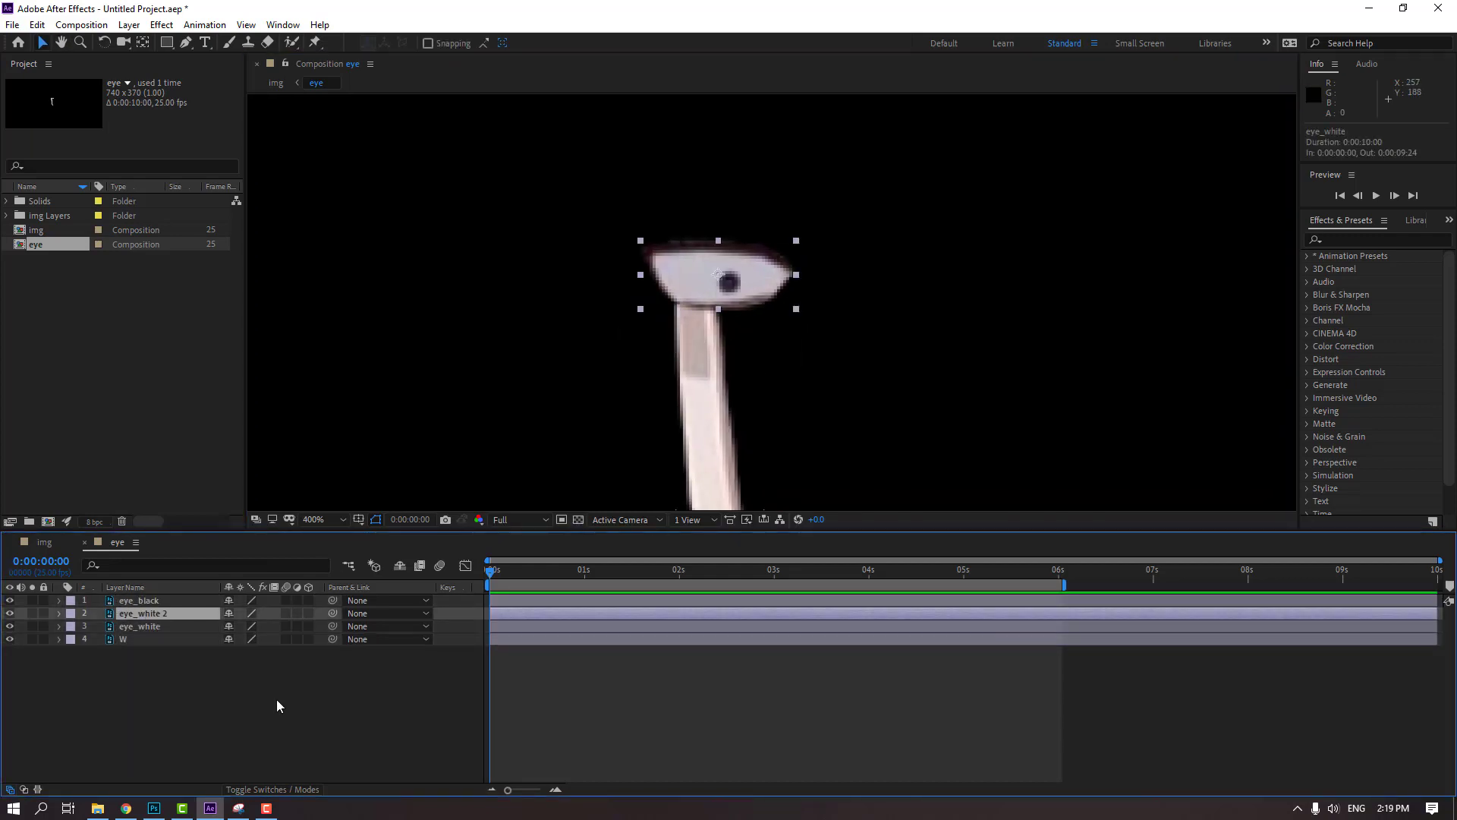
click(125, 604)
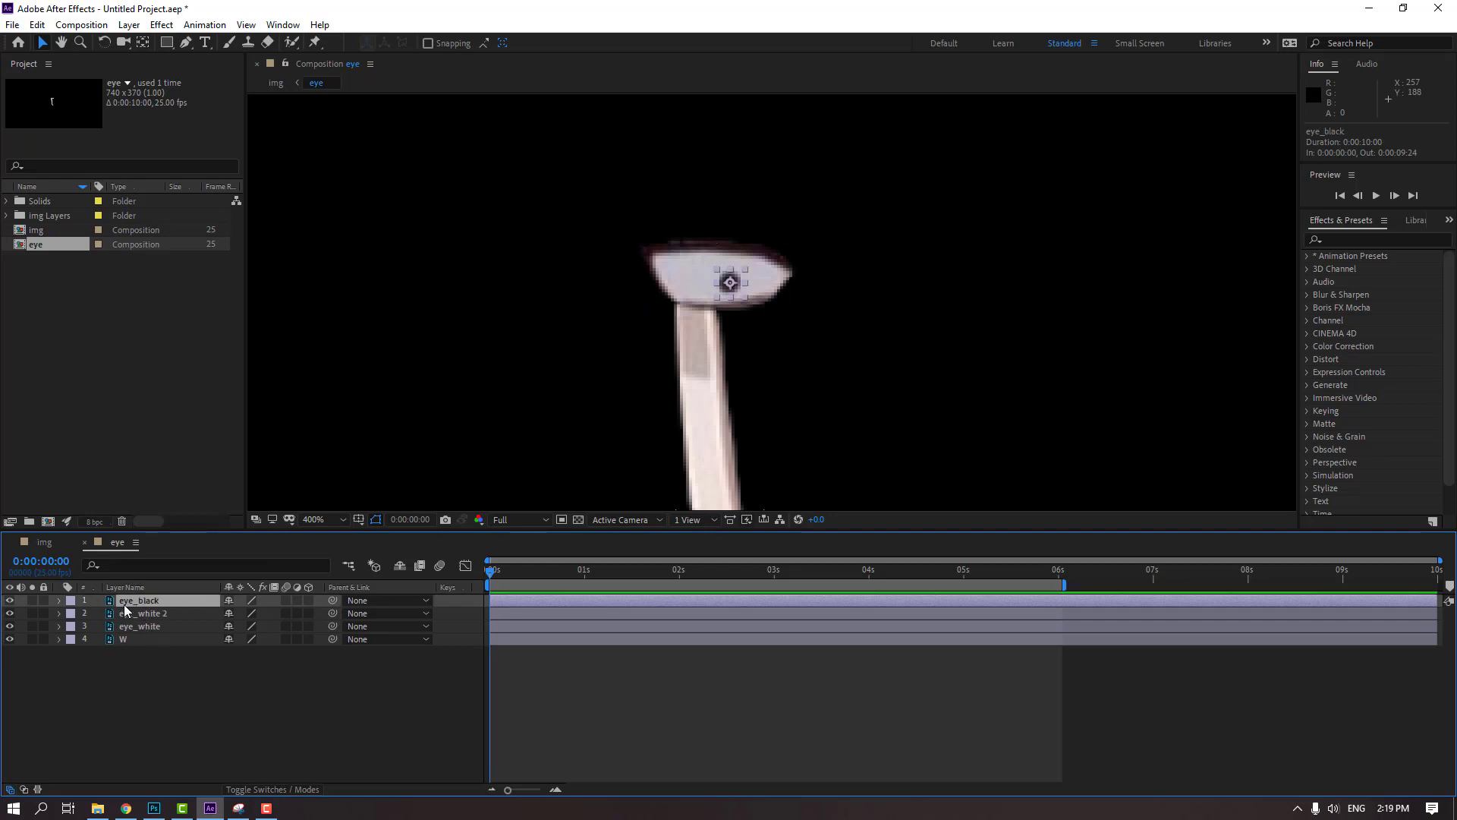
drag(142, 605, 164, 618)
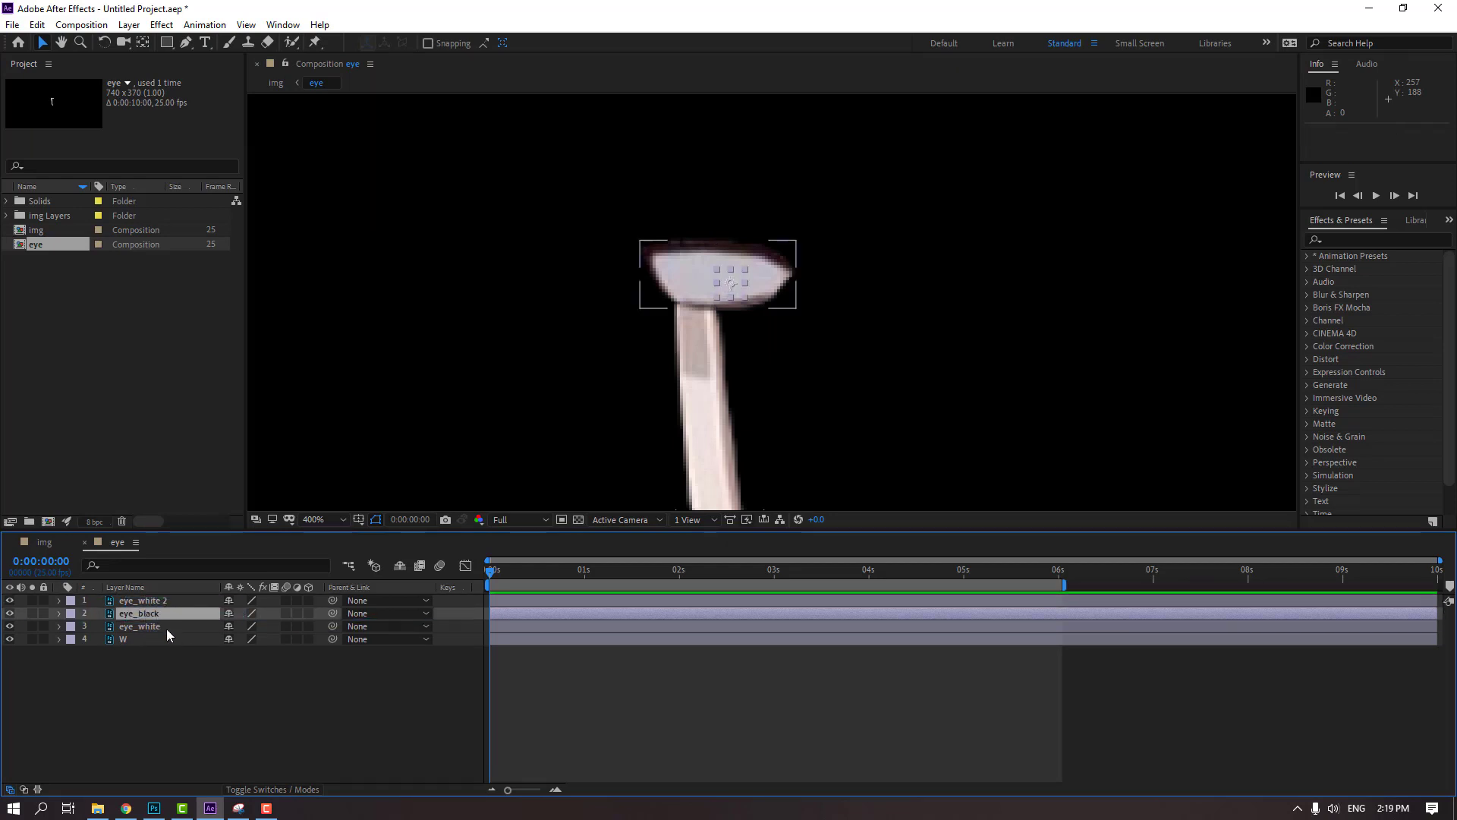
Set the track matte of eye_black to Alpha Matte "eye_white 2"
click(296, 791)
click(322, 616)
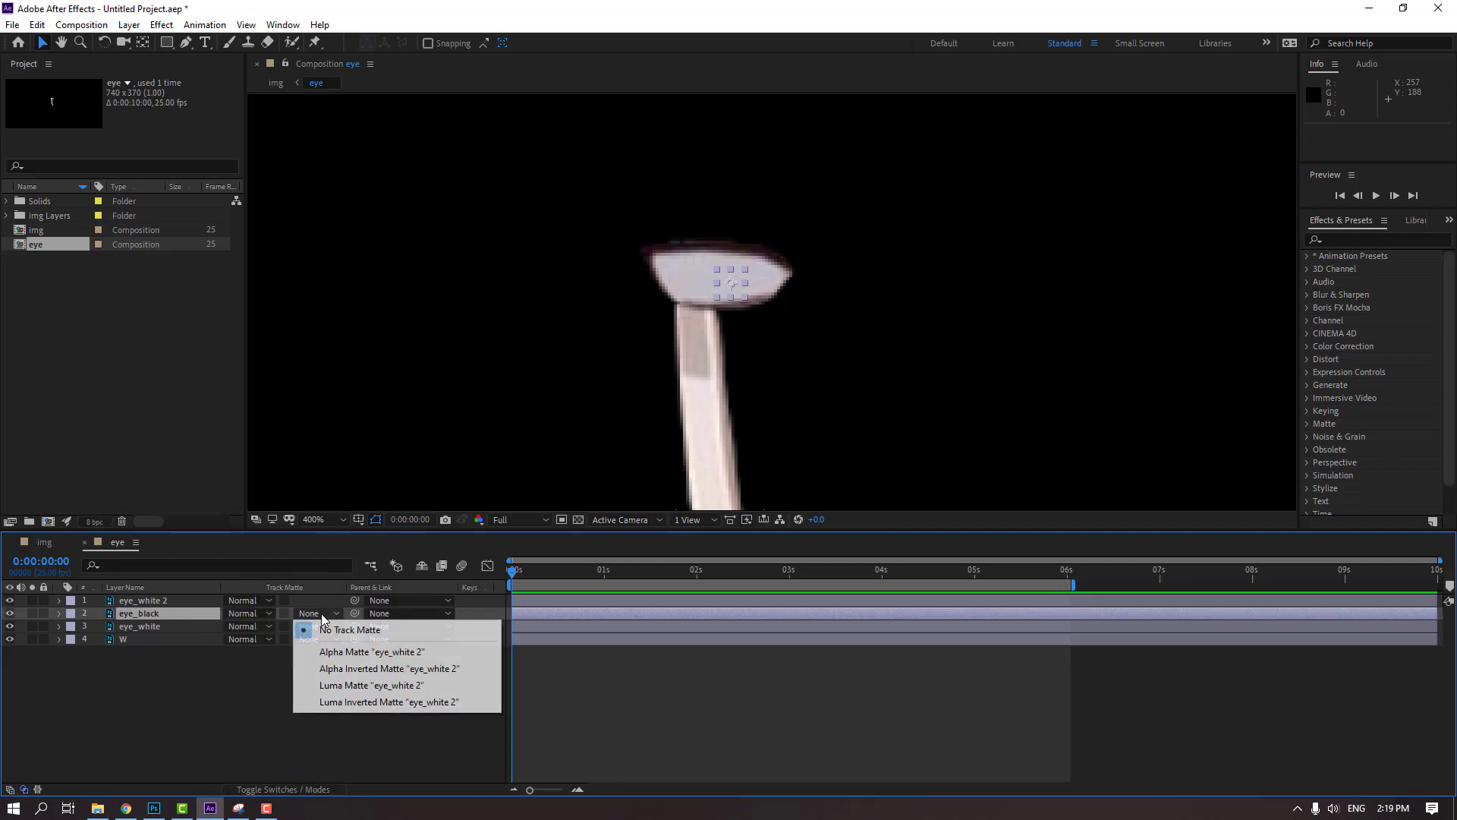
click(324, 653)
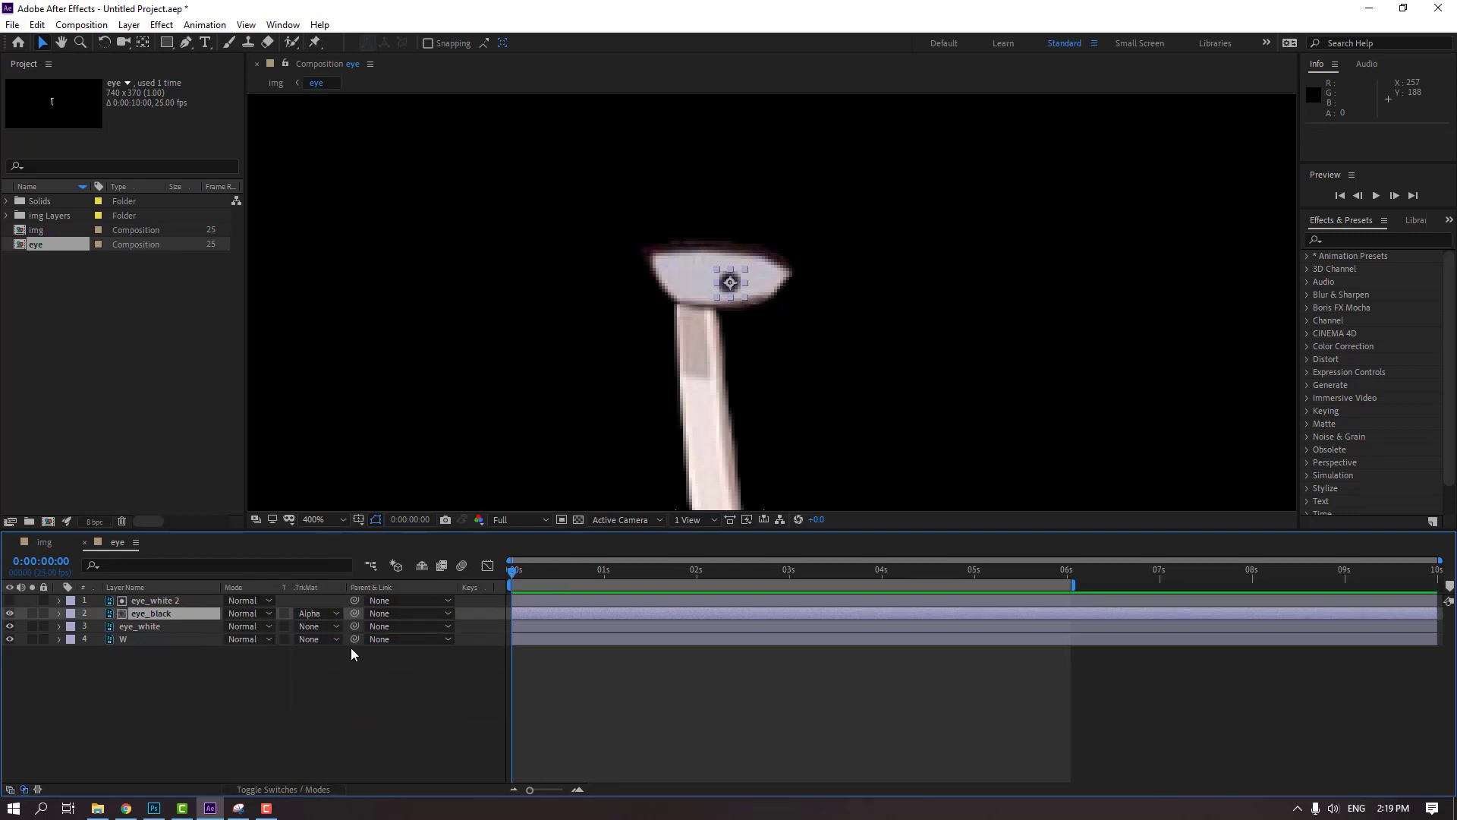
Try moving the pupil toward the eye's upper edge to test the matte, and undo the move
scroll(716, 275, up, 1)
drag(695, 256, 692, 207)
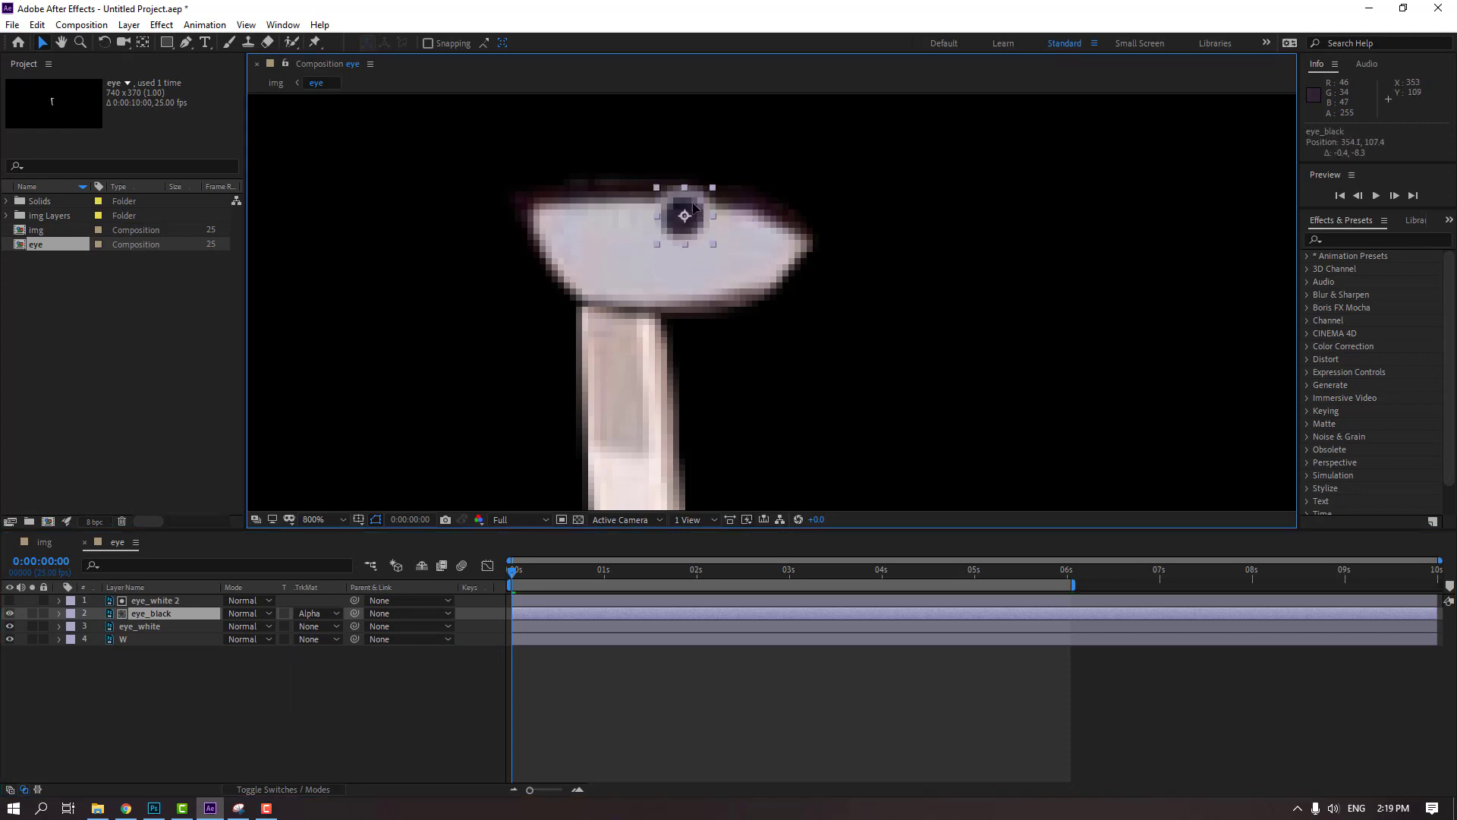
key(ctrl+z)
click(266, 704)
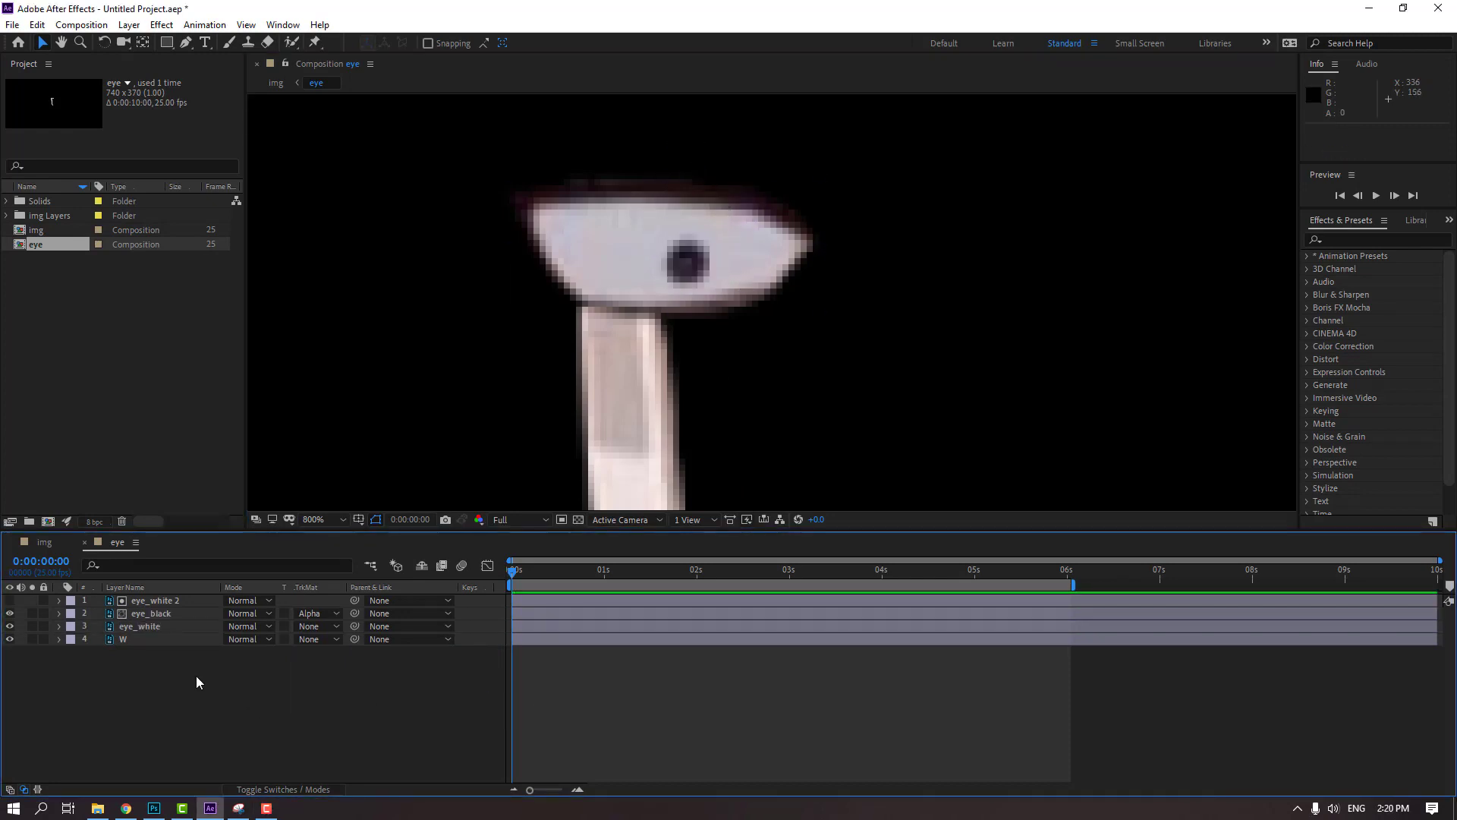
Reveal the Scale of eye_white 2 and eye_white, and link the eye_white 2 Scale to that of eye_white
click(170, 599)
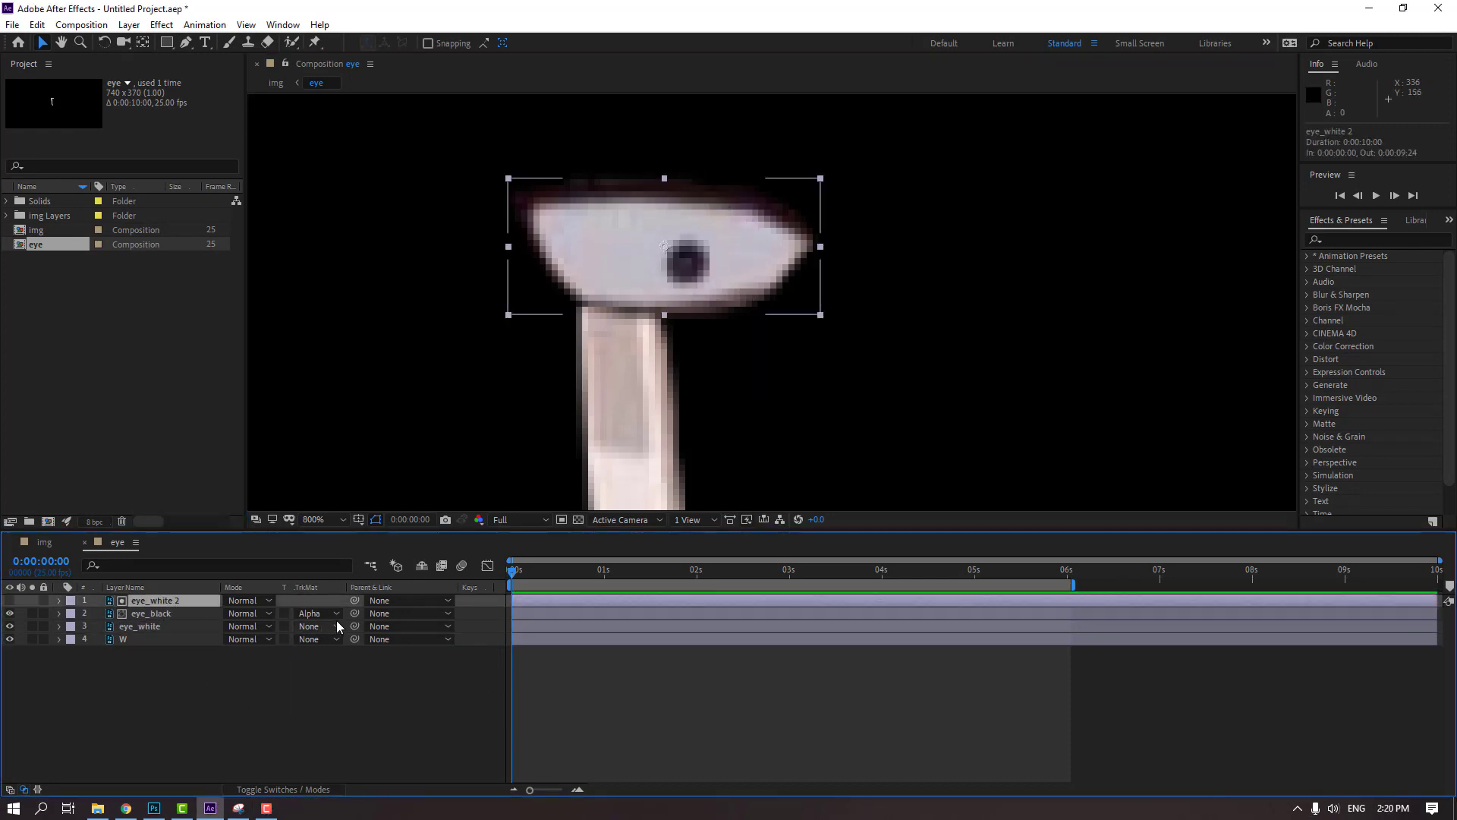
key(s)
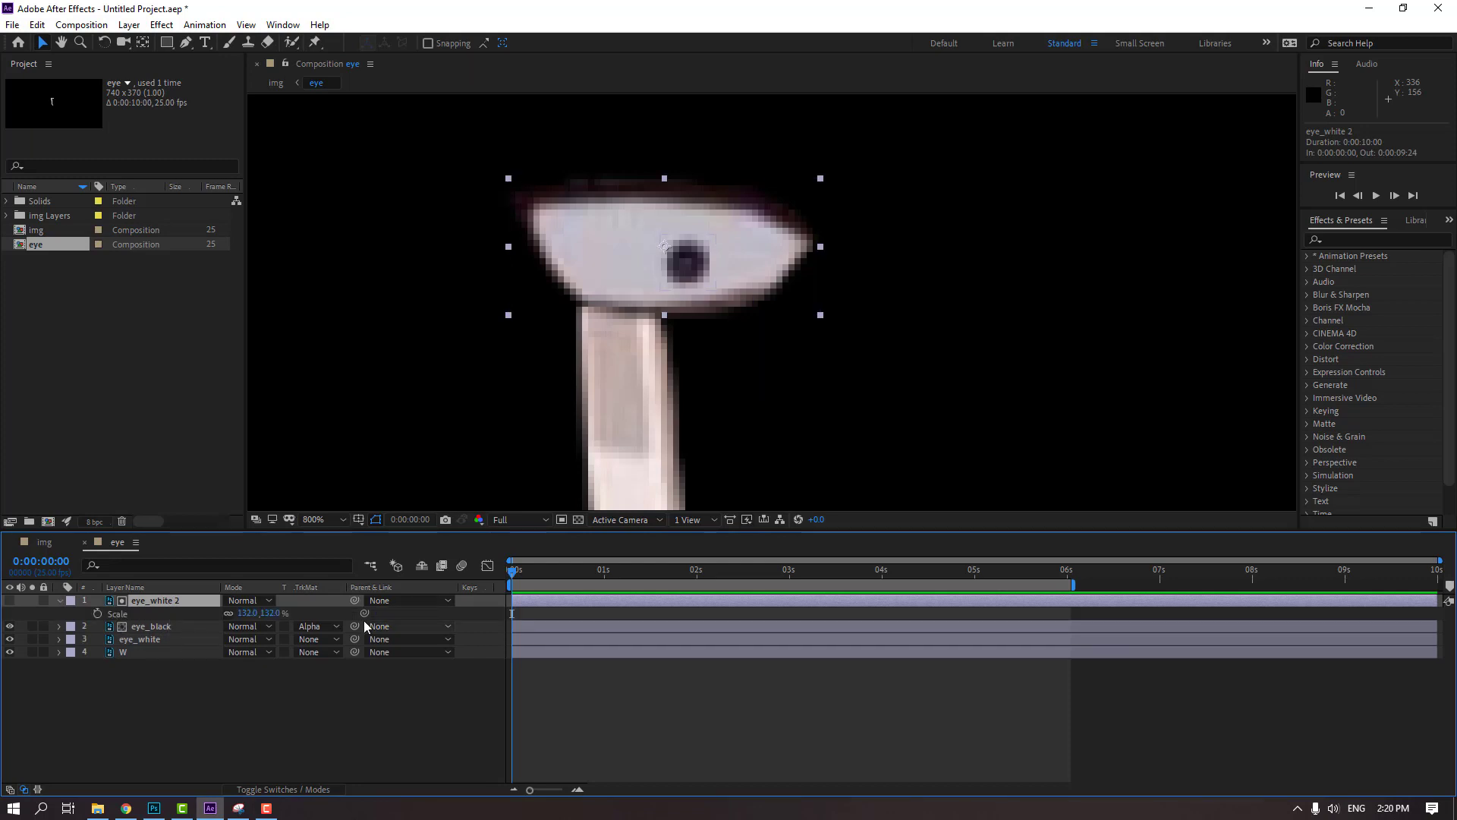
click(145, 642)
key(s)
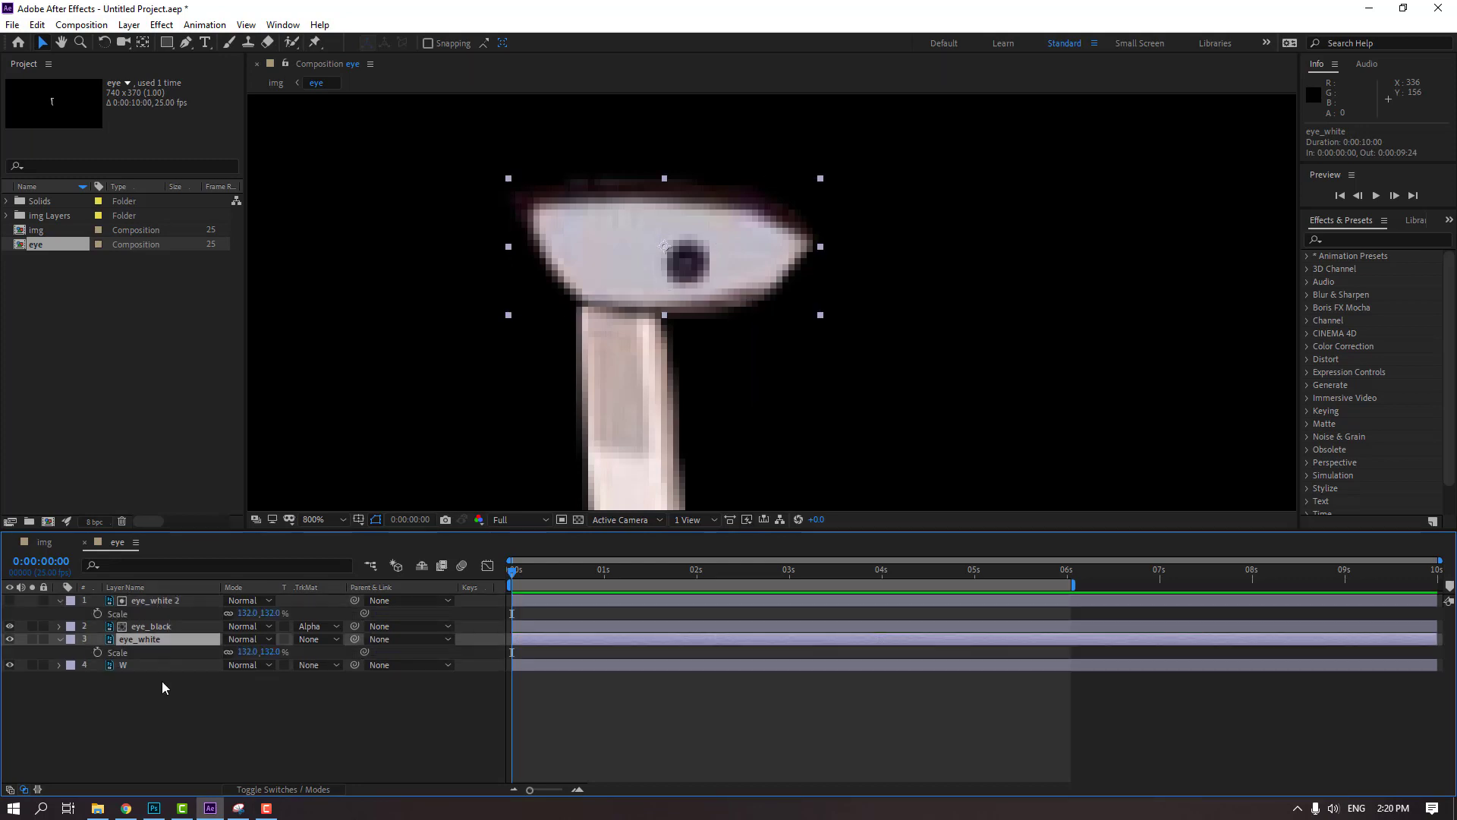
click(379, 617)
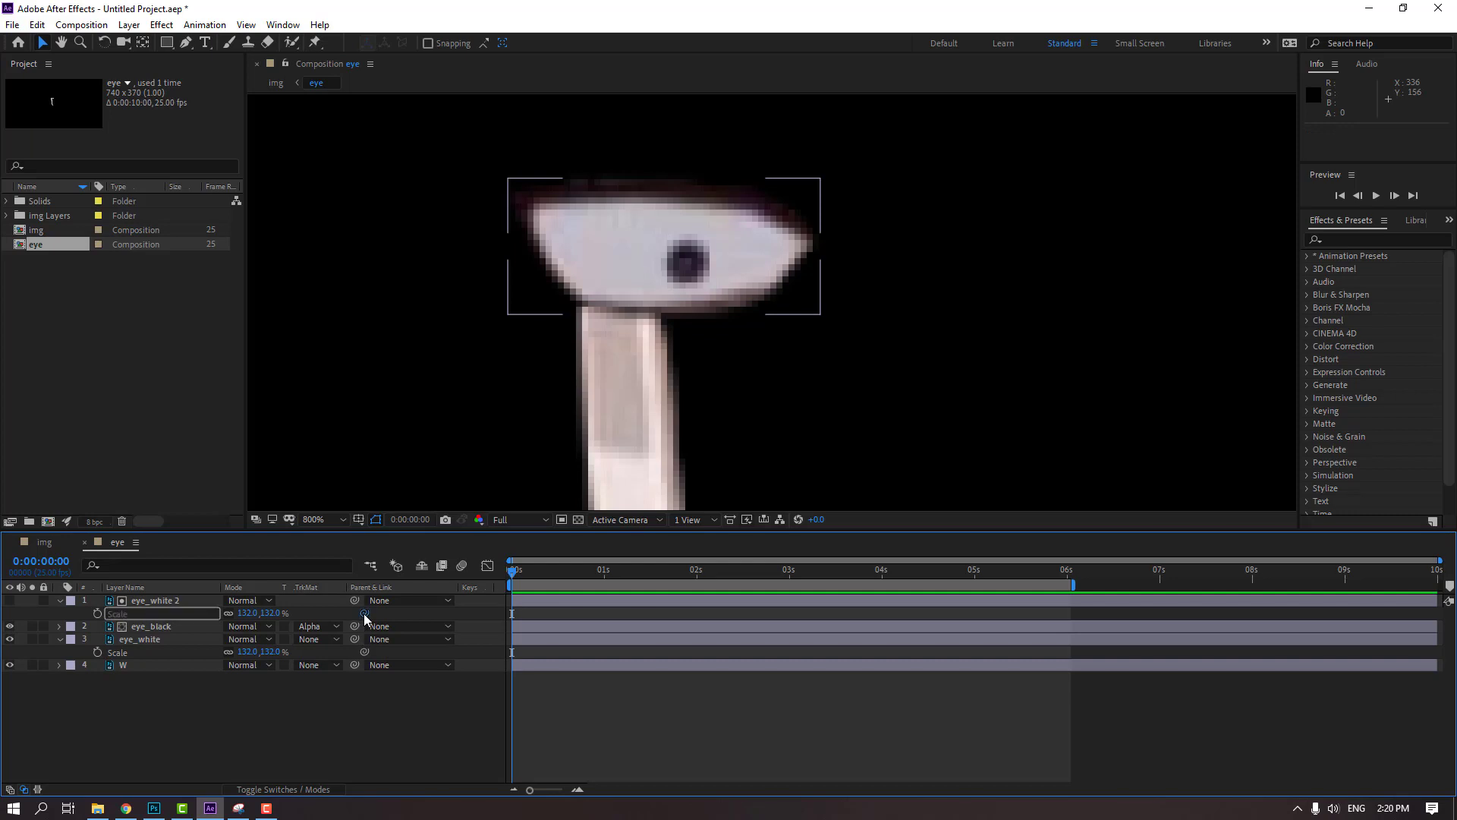
drag(364, 613, 118, 652)
click(158, 727)
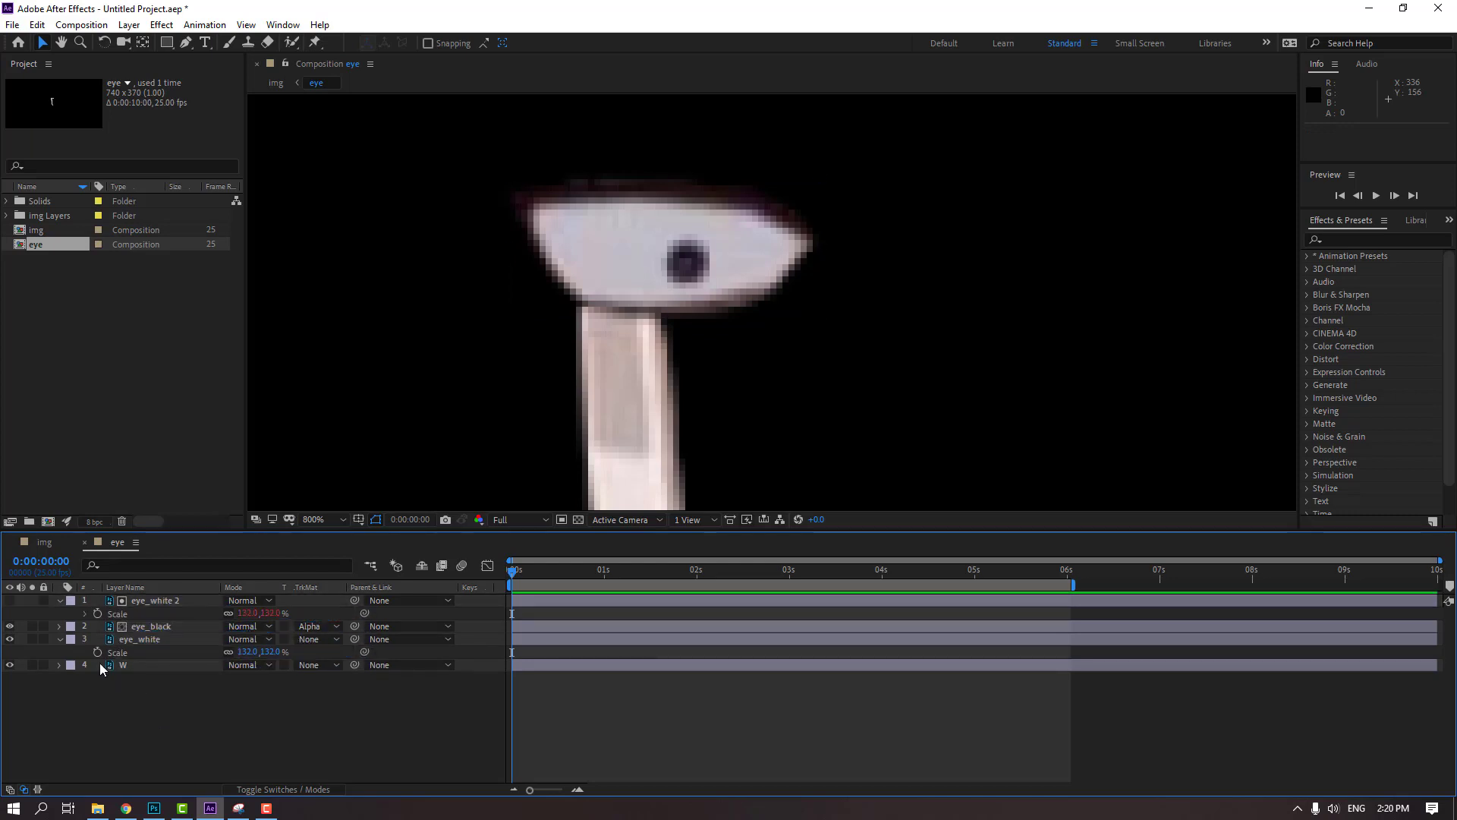
Collapse eye_white 2, keyframe the unlinked eye_white Scale at 0 seconds and reduce its vertical value to about 21%
click(60, 600)
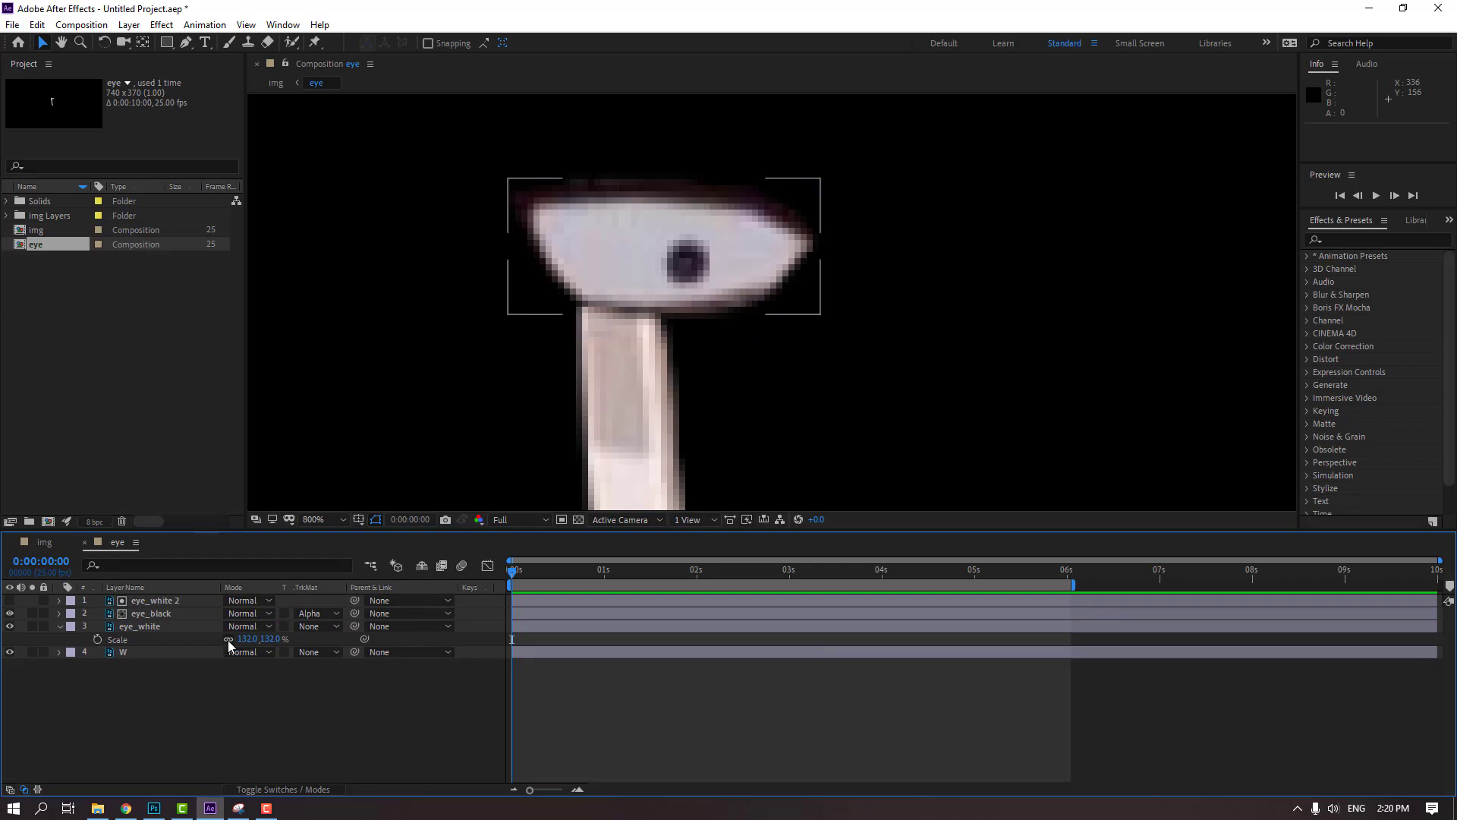
click(97, 640)
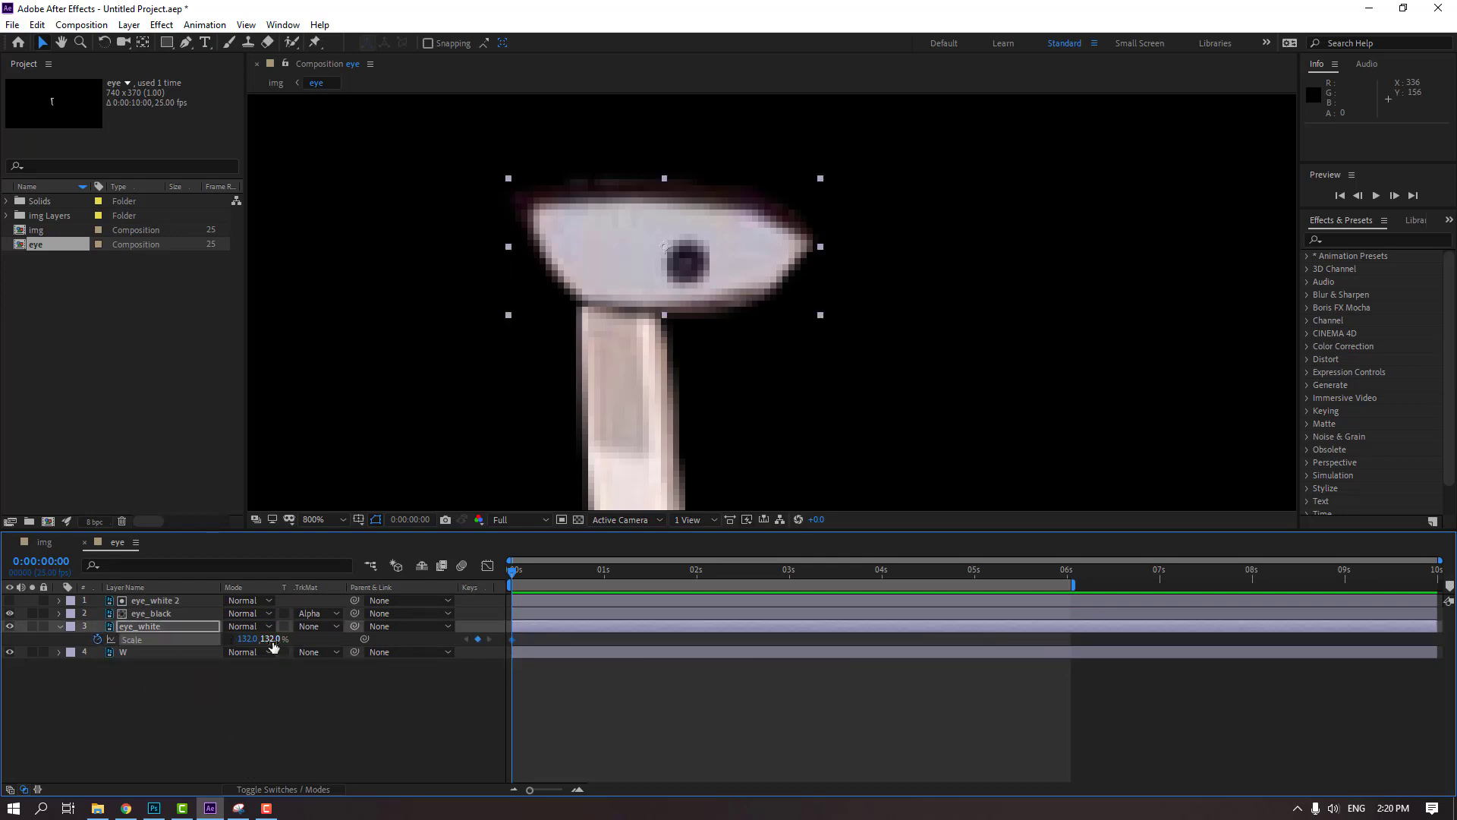
drag(273, 646, 198, 652)
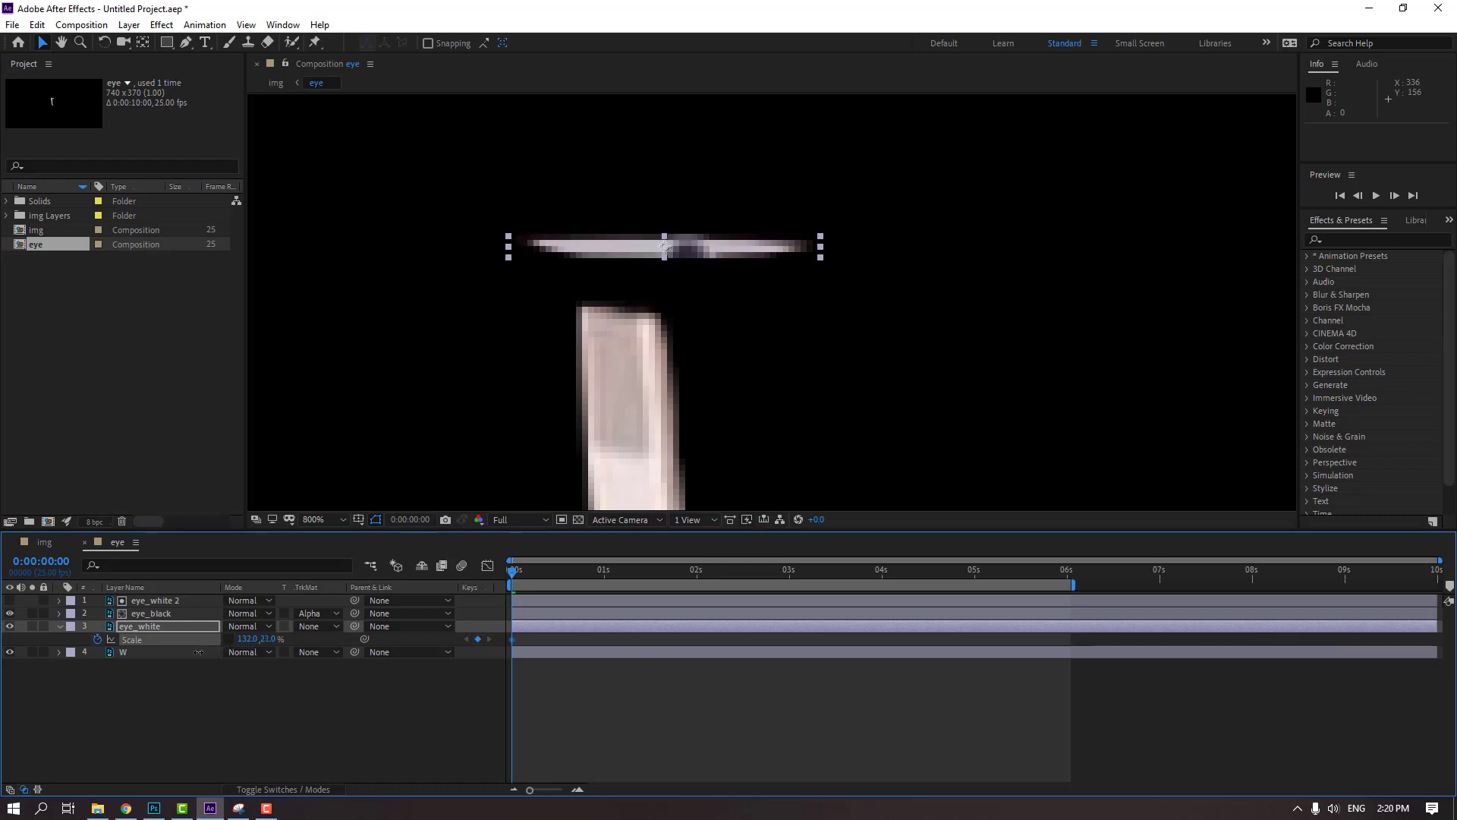
Return to the img composition and scale the eye precomp to 92% to fit the face
click(40, 544)
scroll(776, 237, up, 4)
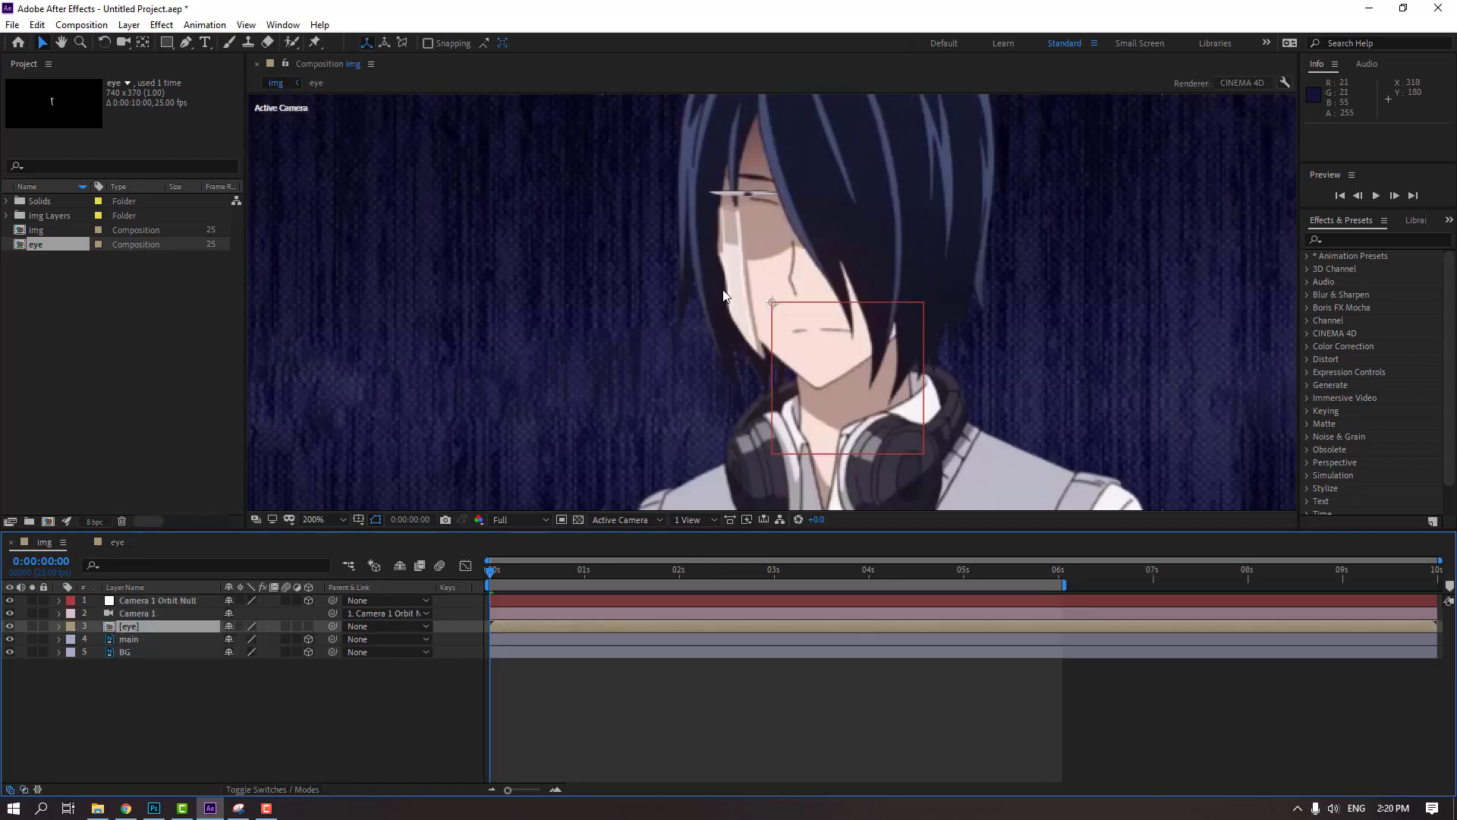
key(v)
drag(646, 225, 659, 286)
click(132, 627)
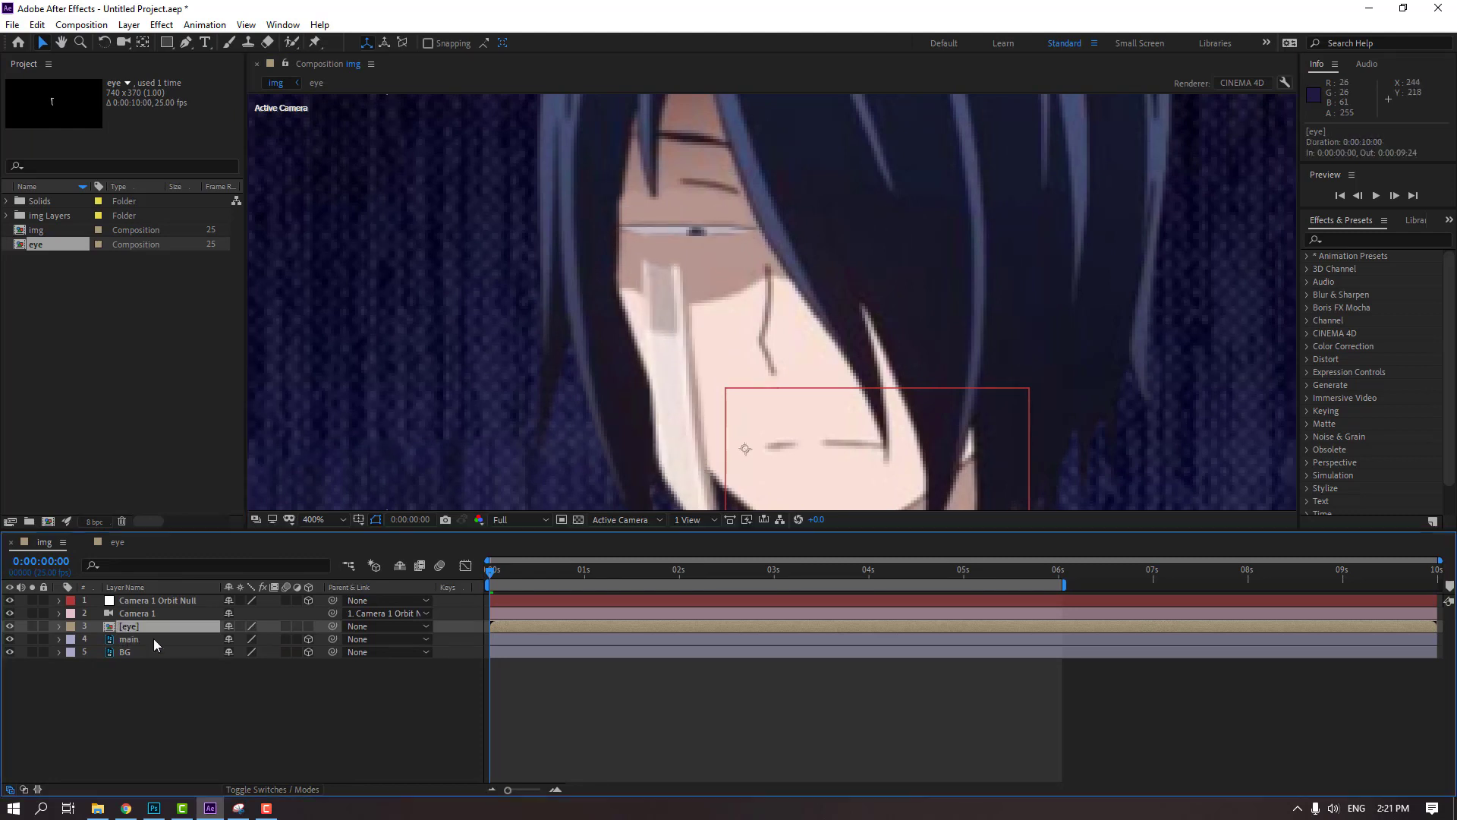
key(s)
drag(244, 639, 242, 639)
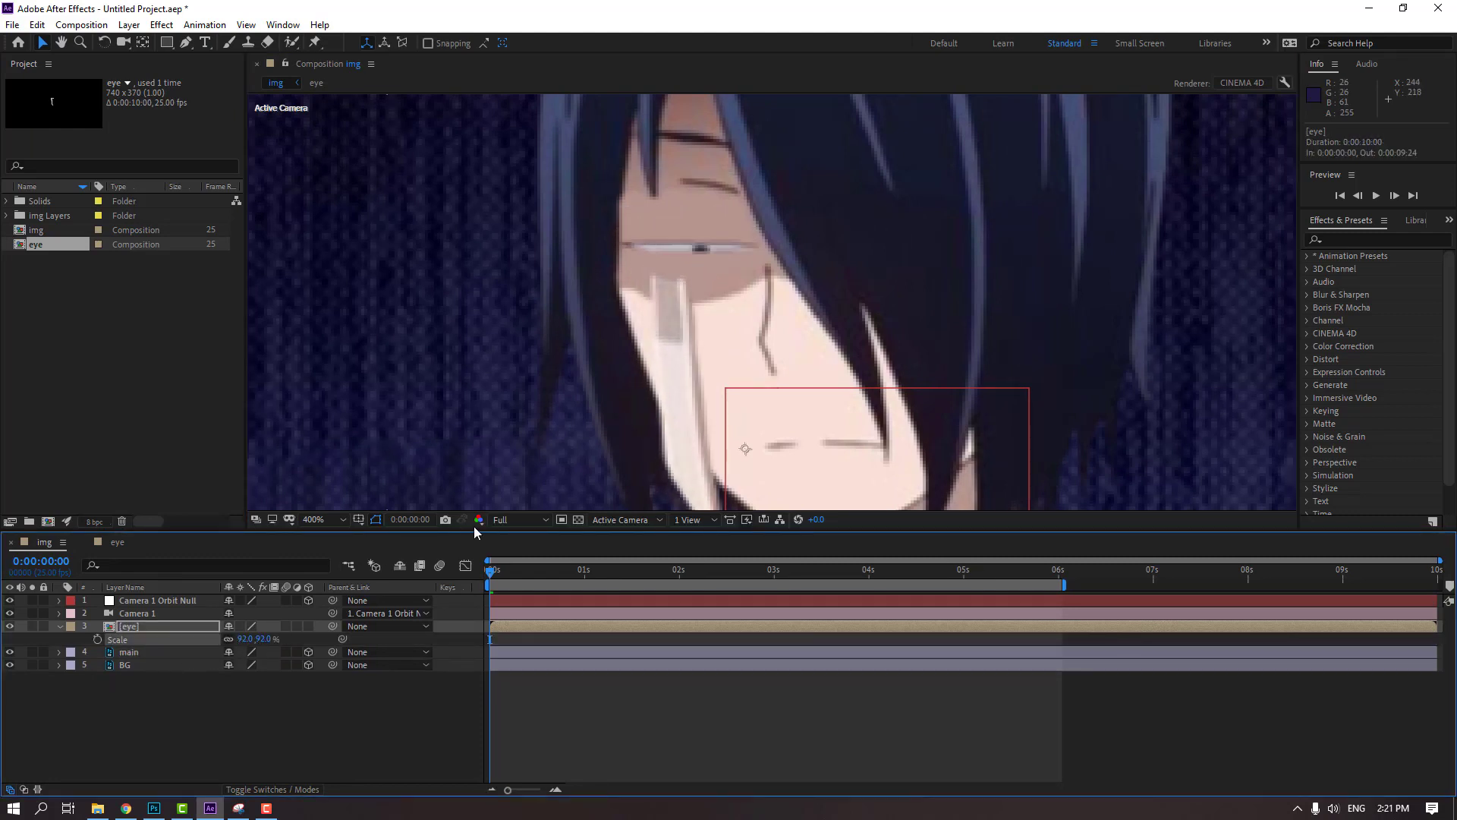
click(519, 520)
click(525, 604)
click(519, 520)
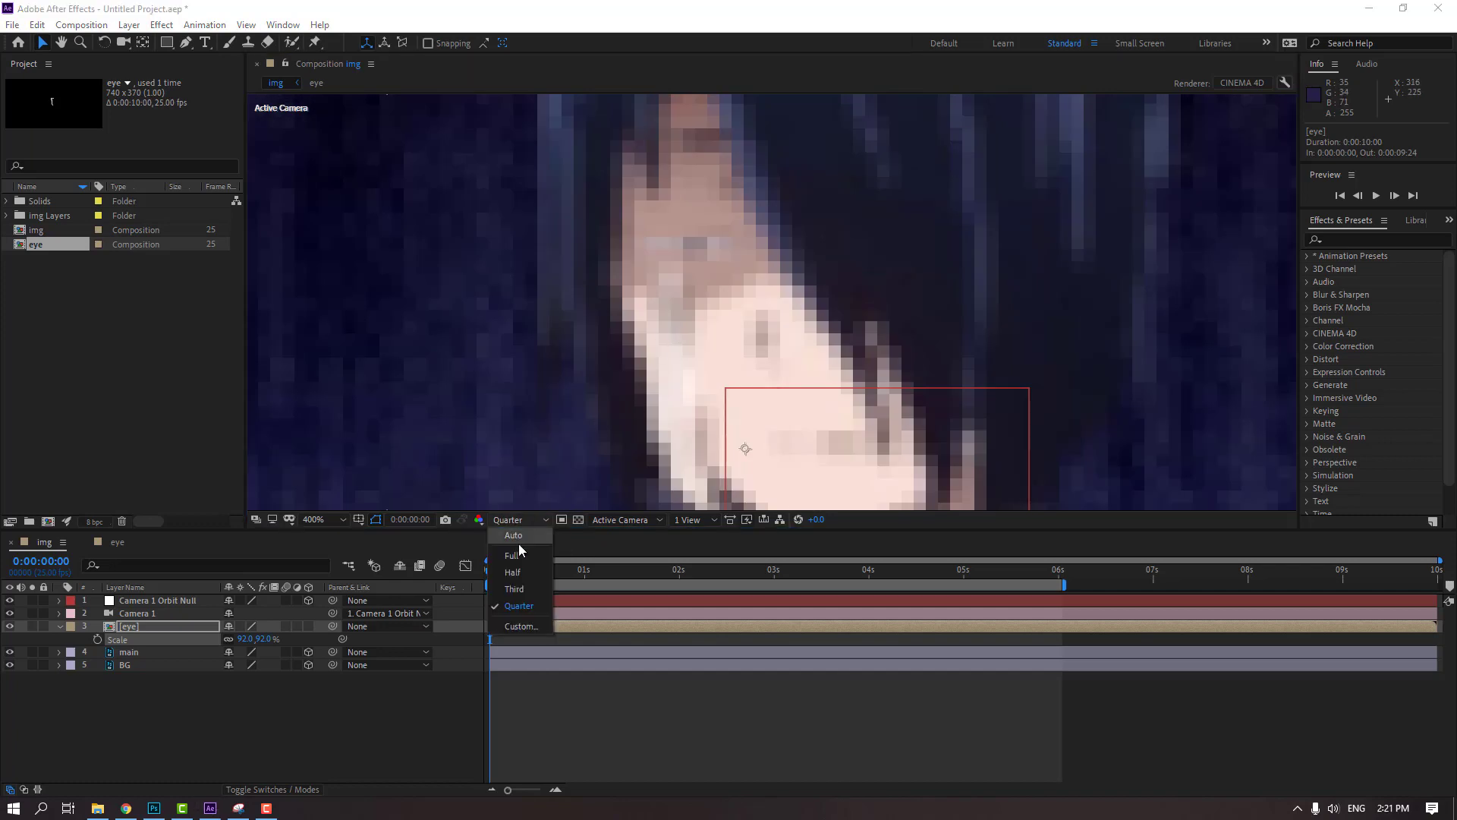
click(524, 559)
Scale the eye precomp to 85% and move it up on the face to about position 376.3, 192.5
drag(678, 256, 678, 246)
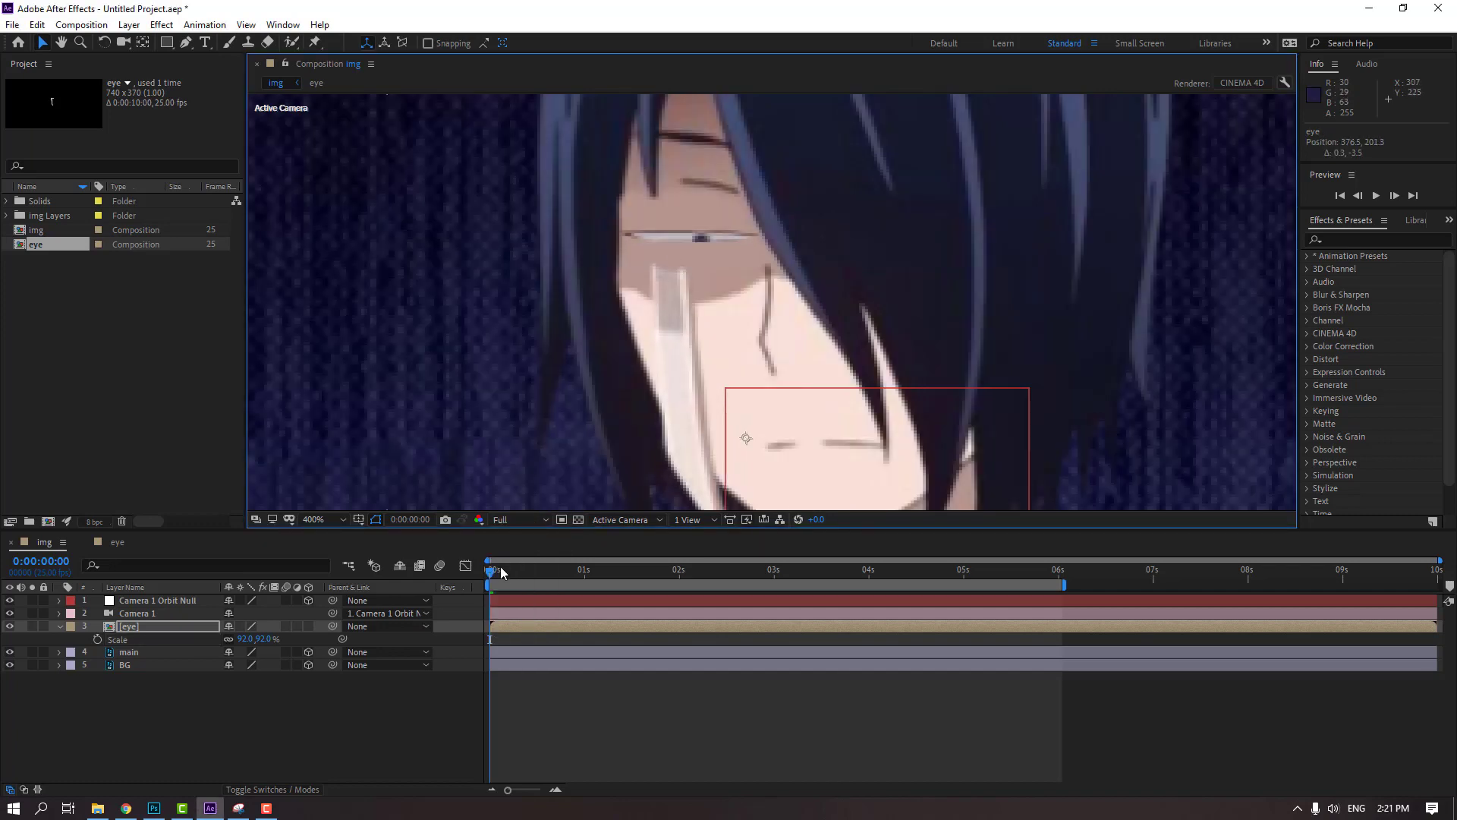
click(245, 639)
text(85)
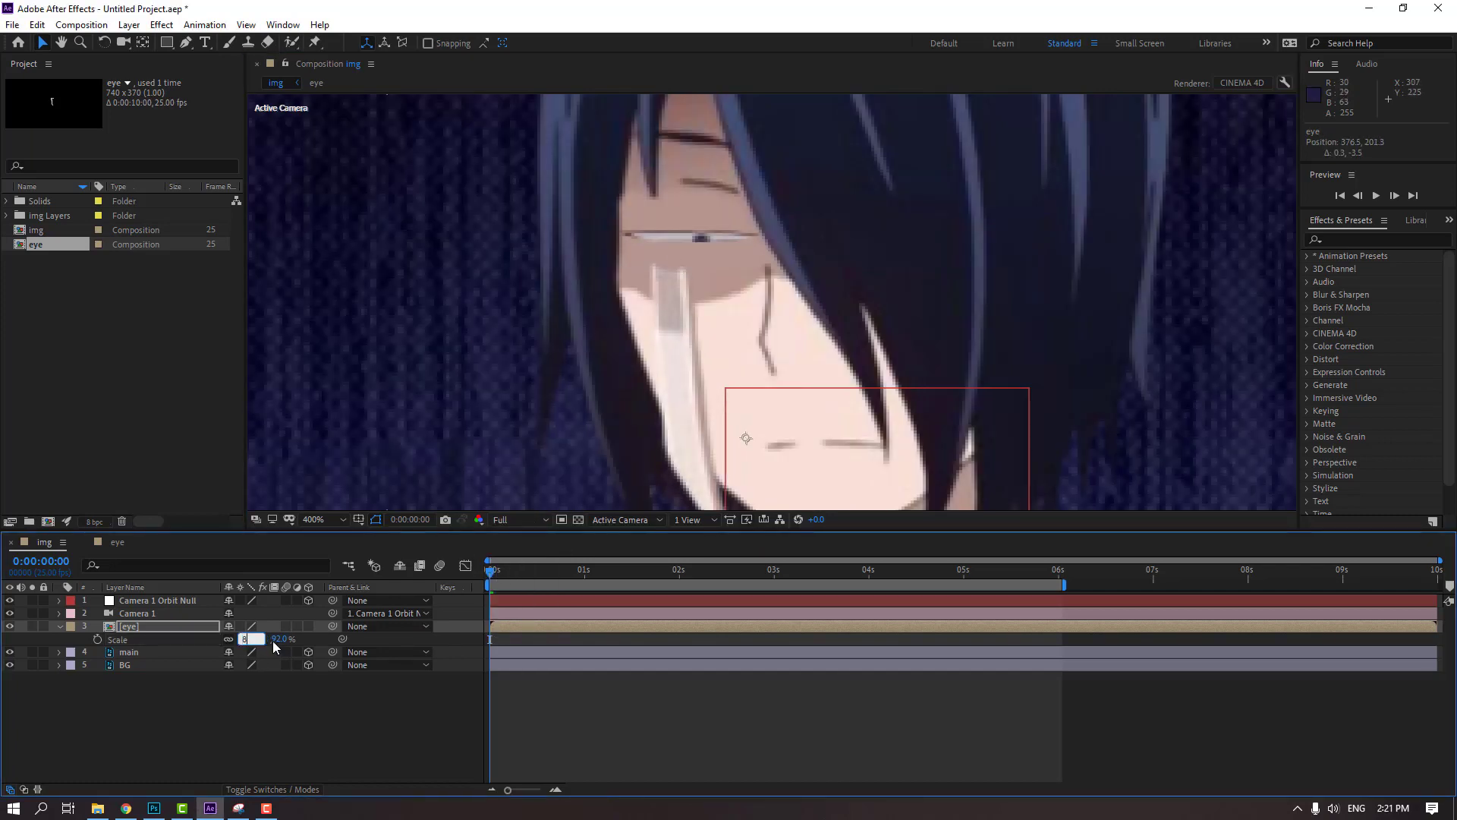
key(Return)
drag(678, 254, 679, 226)
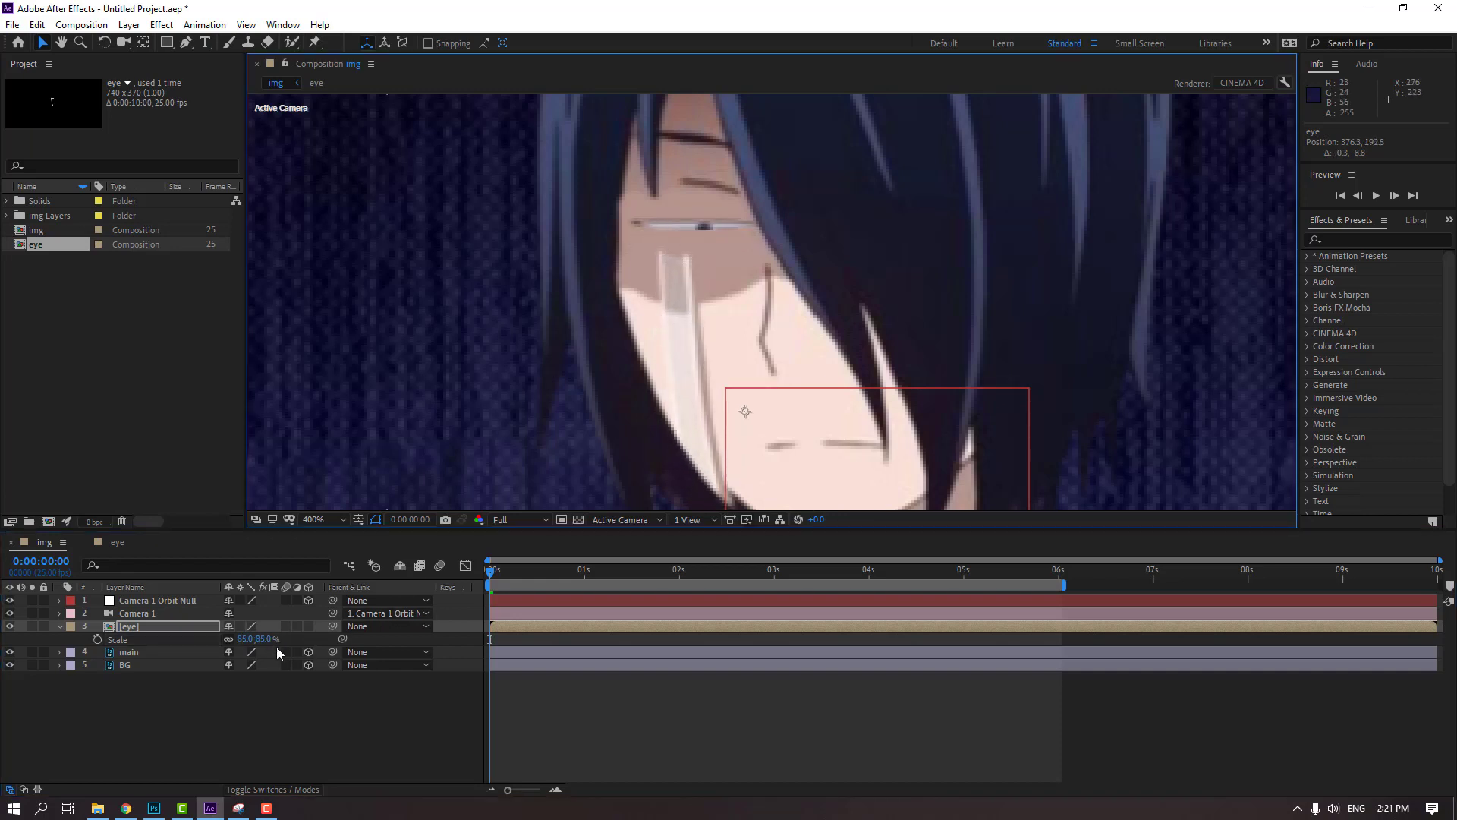
Reduce the eye precomp's scale to 80% and shift it to about position 375, 188.3
click(248, 642)
text(80)
key(Return)
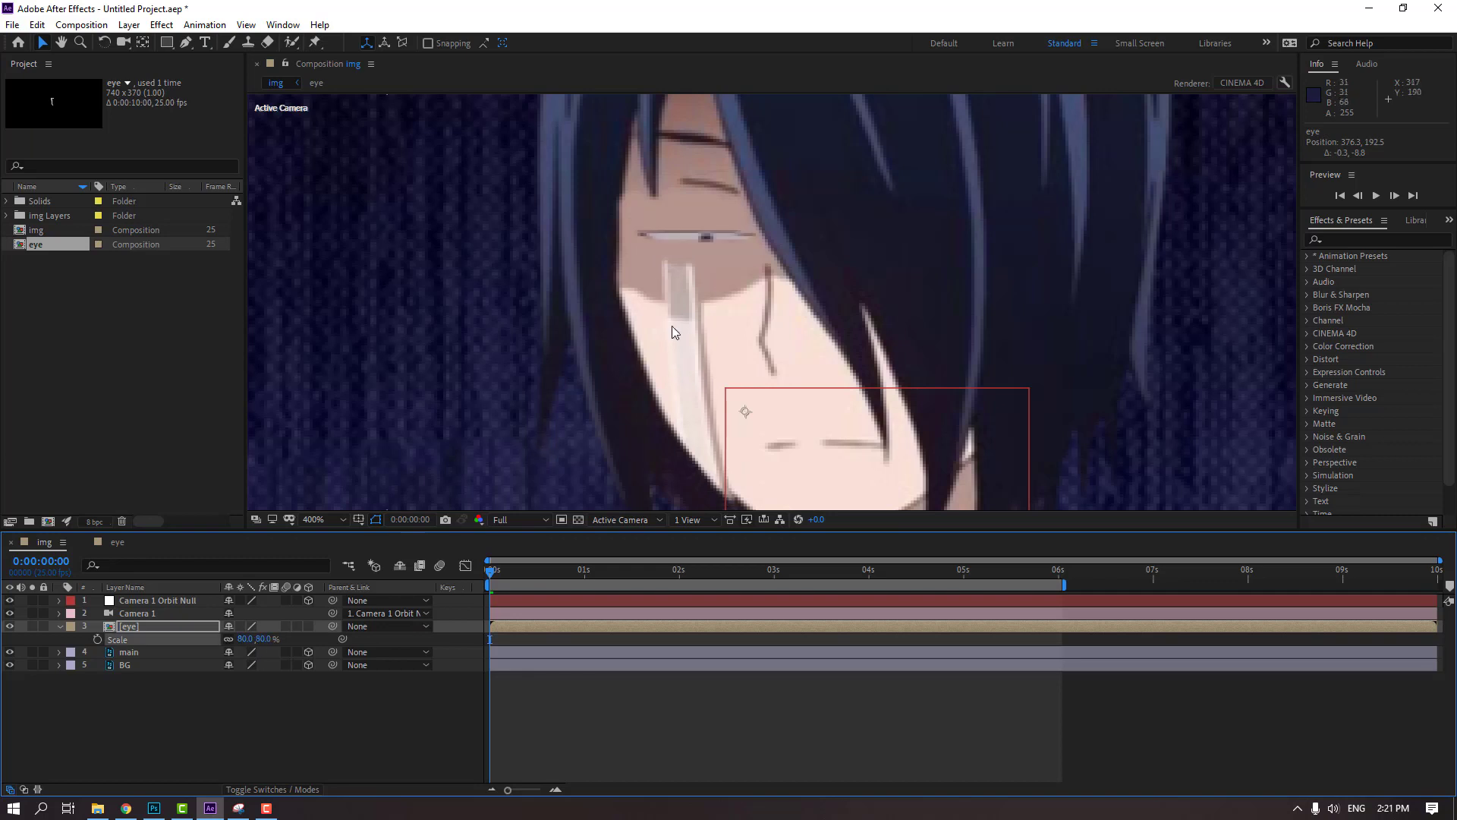
drag(681, 308, 676, 299)
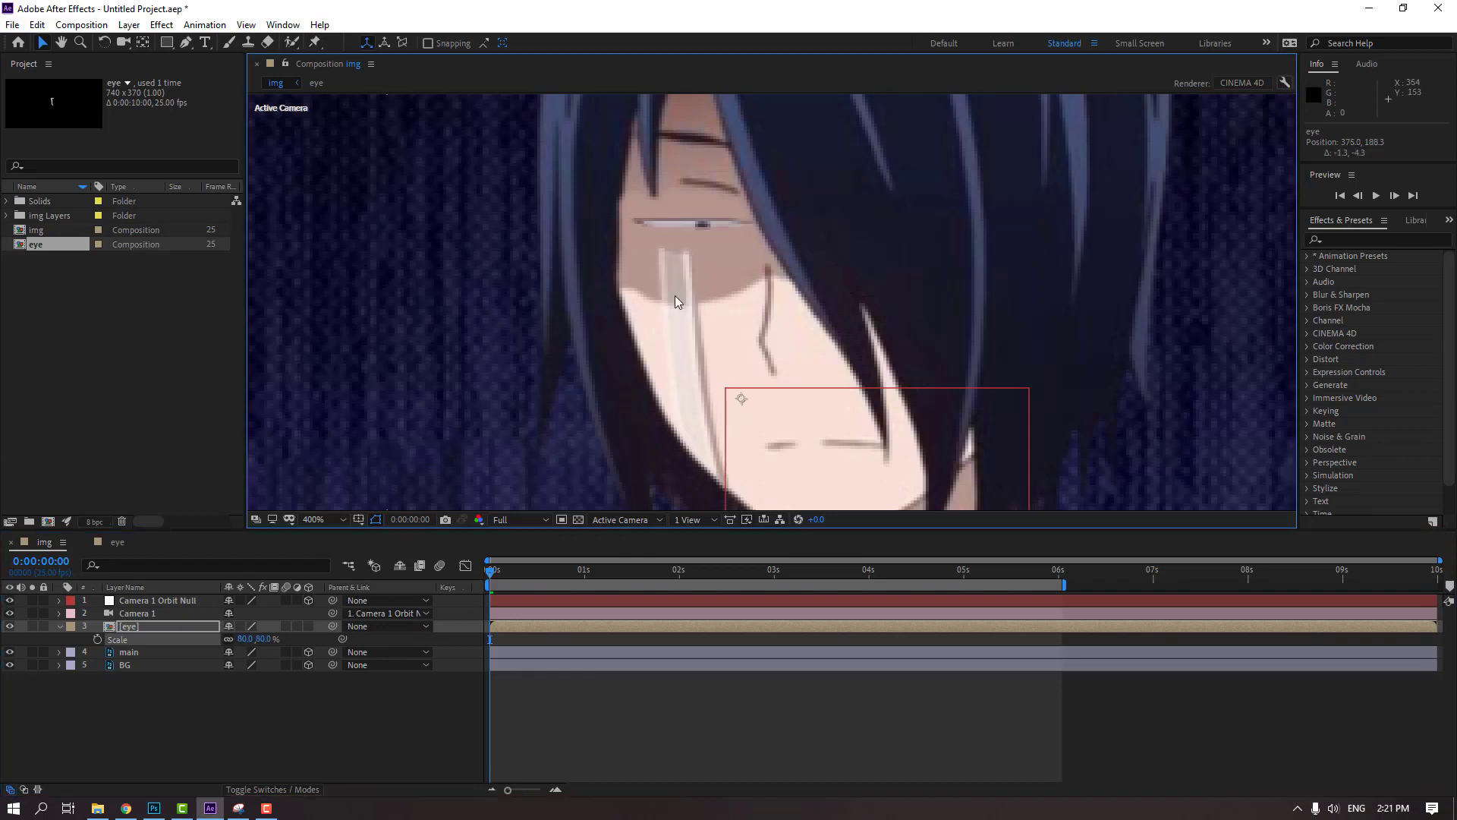
Set the vertical Scale of eye_white to 132% in the eye composition and check the open eye's fit in the img composition
click(115, 543)
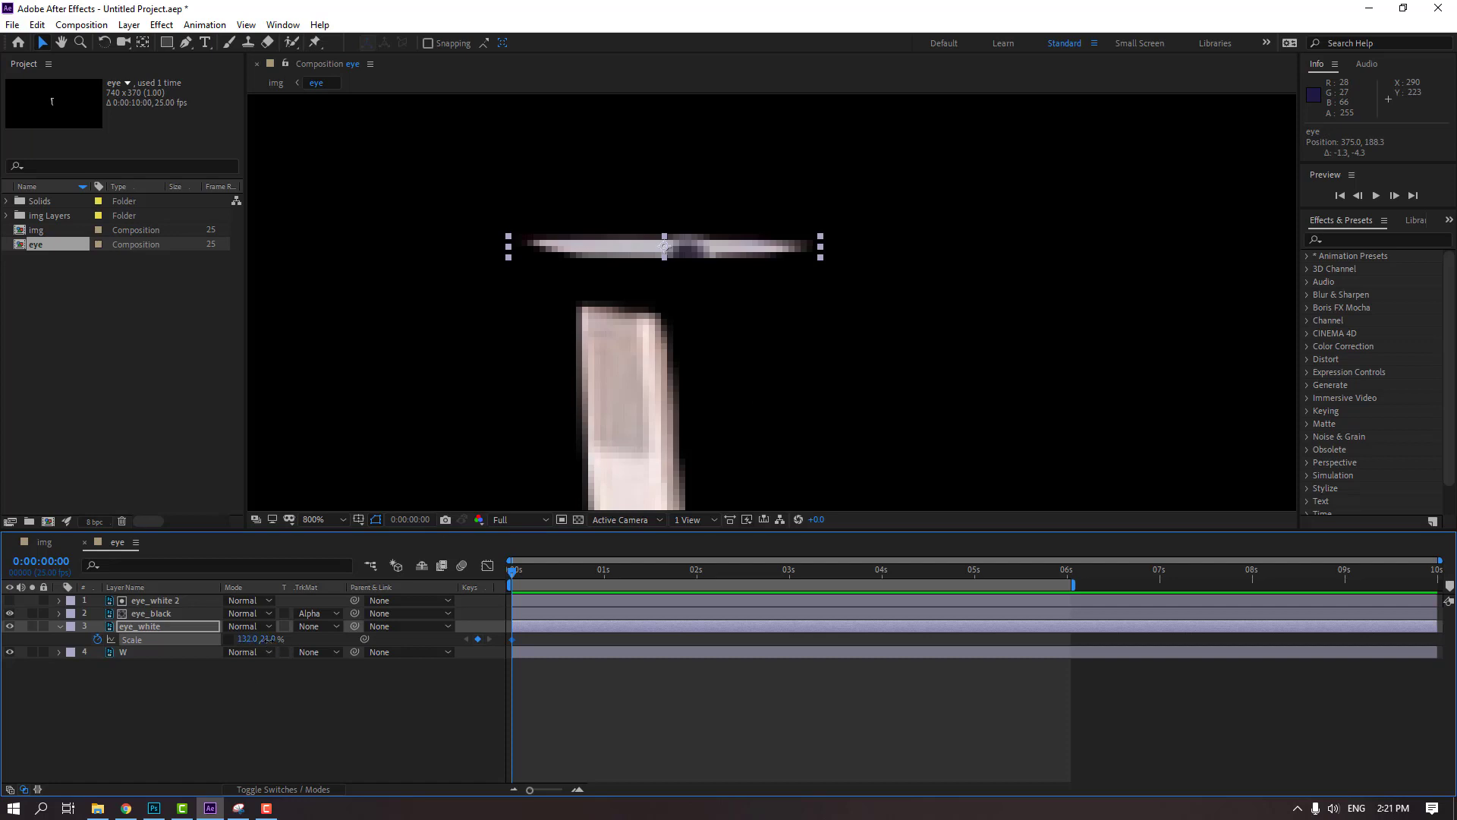
click(269, 639)
text(132)
key(Return)
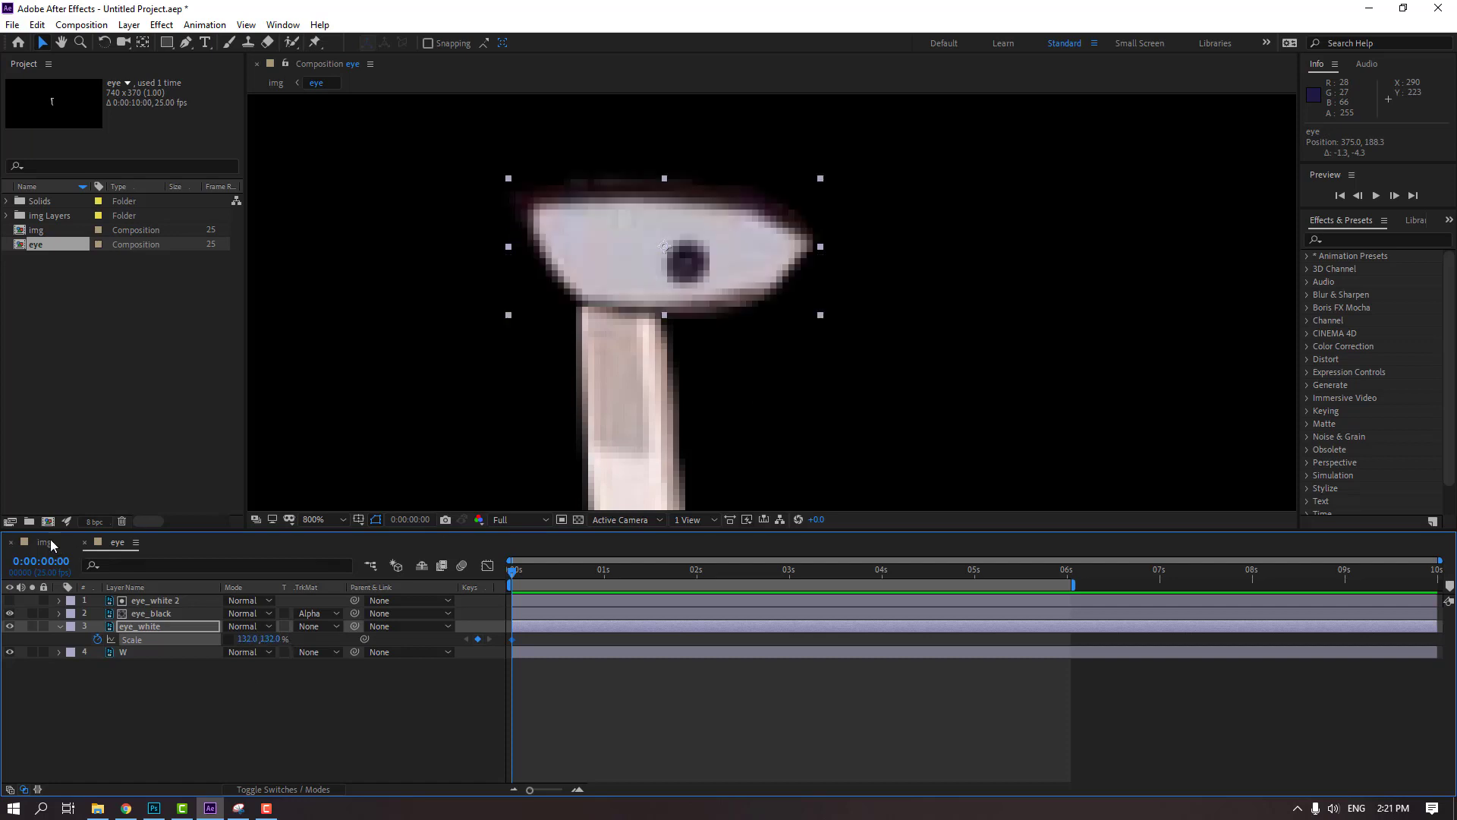
click(47, 544)
scroll(531, 410, down, 2)
scroll(500, 418, up, 1)
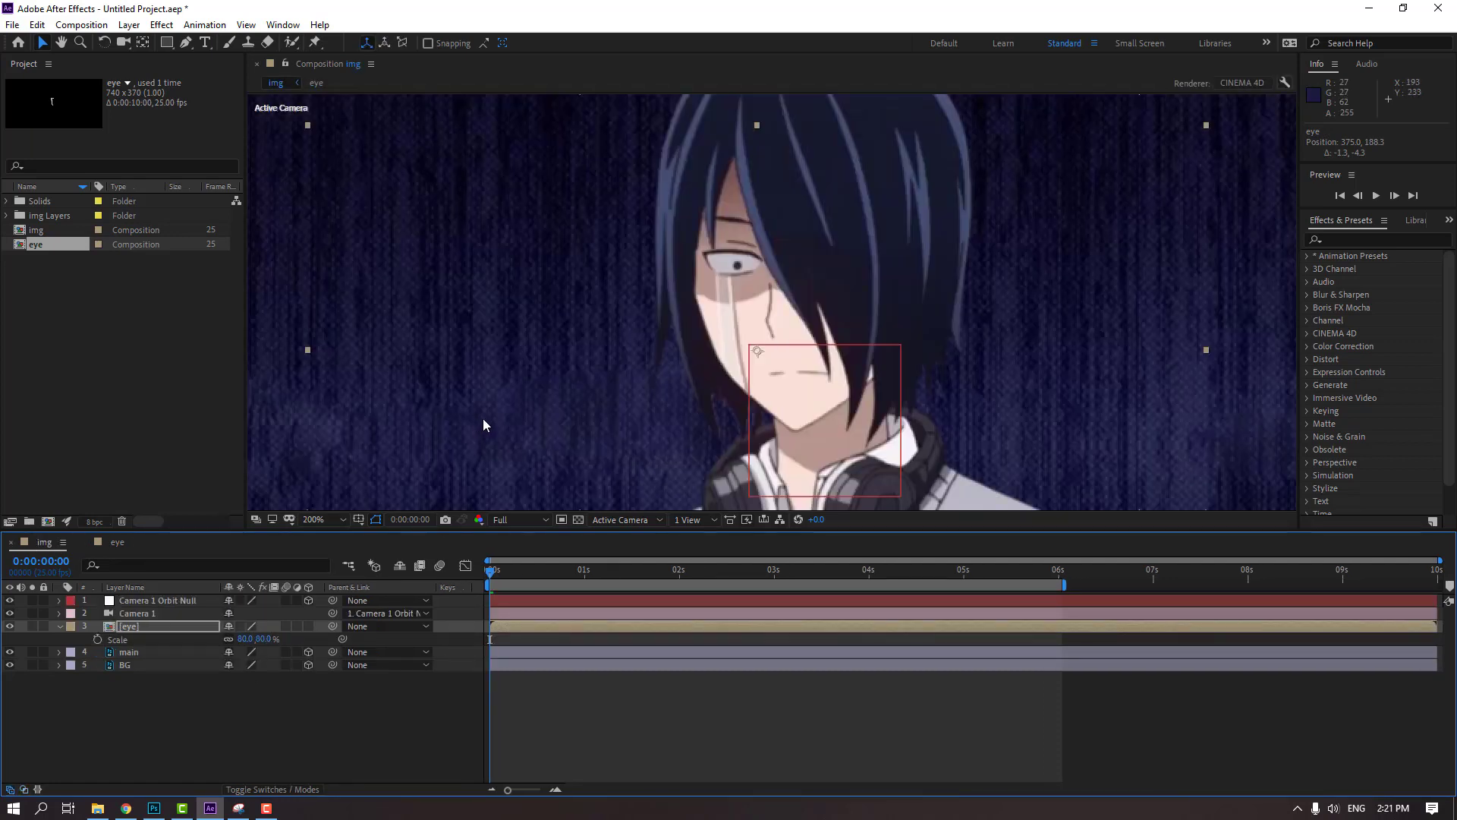
key(period)
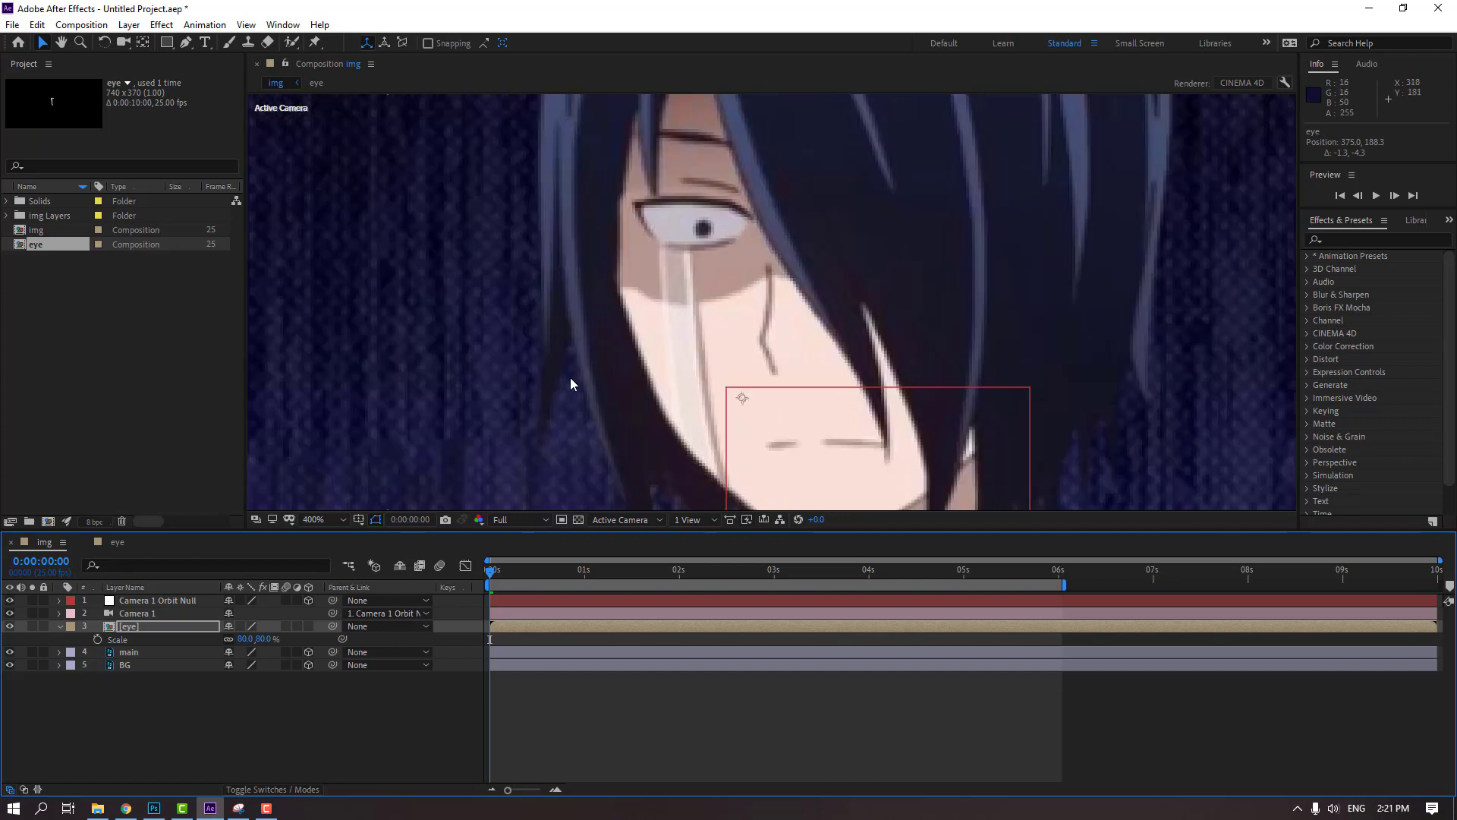
key(comma)
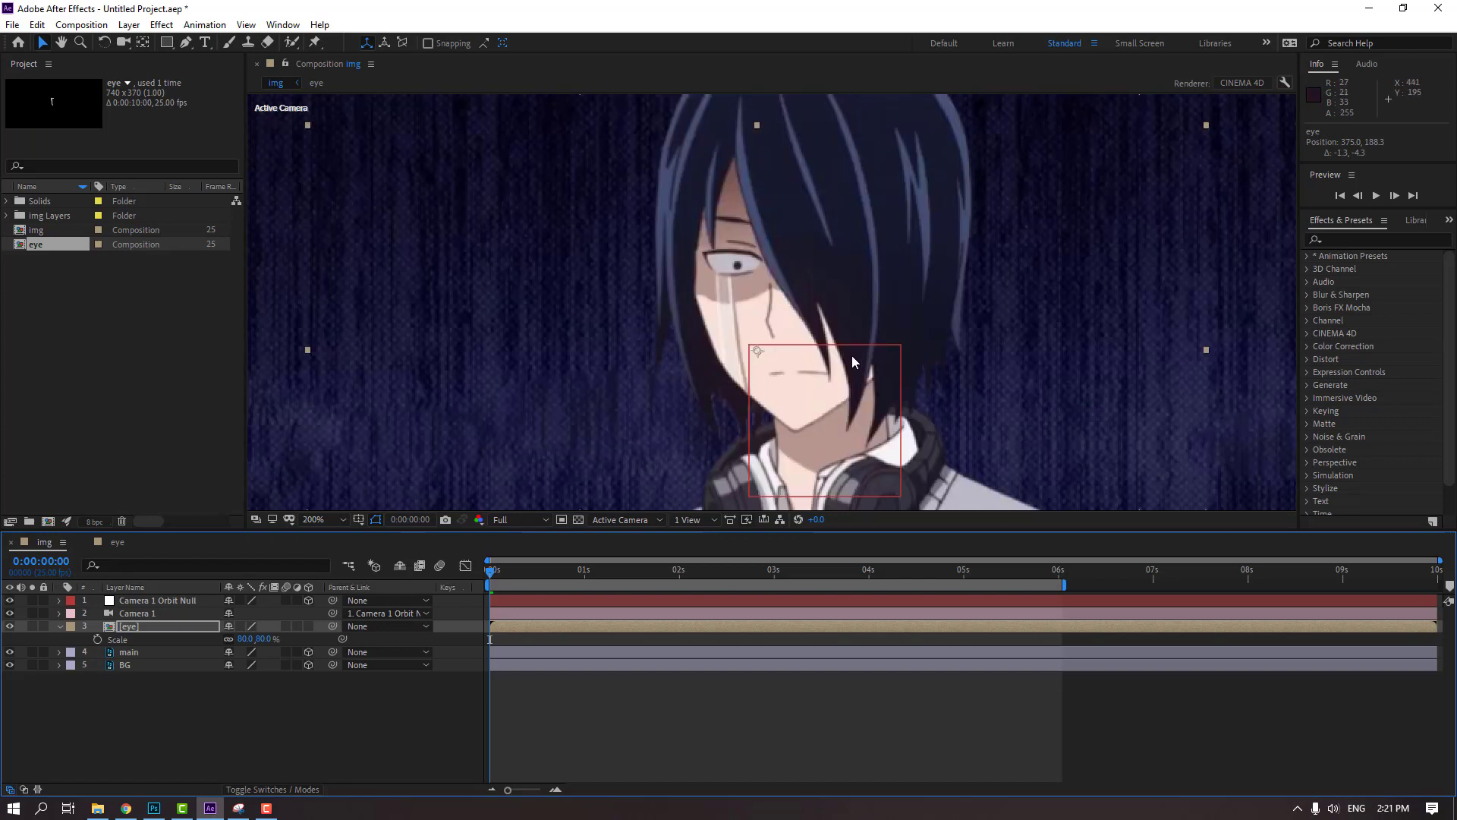
In the eye composition, keyframe the vertical Scale of eye_white at 7% at 0 seconds and 132% at frame 12
click(114, 542)
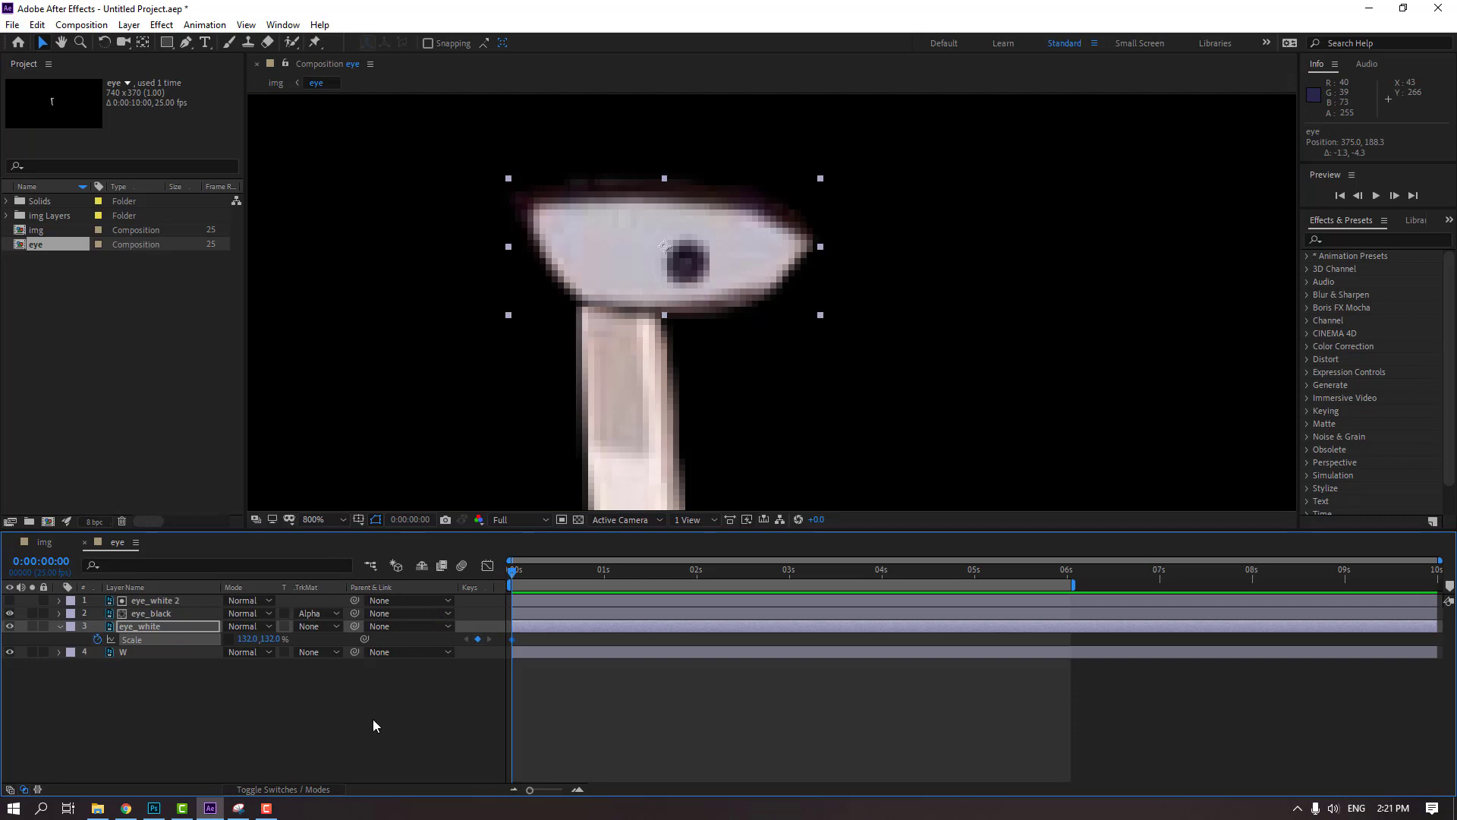
mouse_move(271, 641)
mouse_down()
mouse_move(182, 640)
mouse_move(258, 642)
mouse_up()
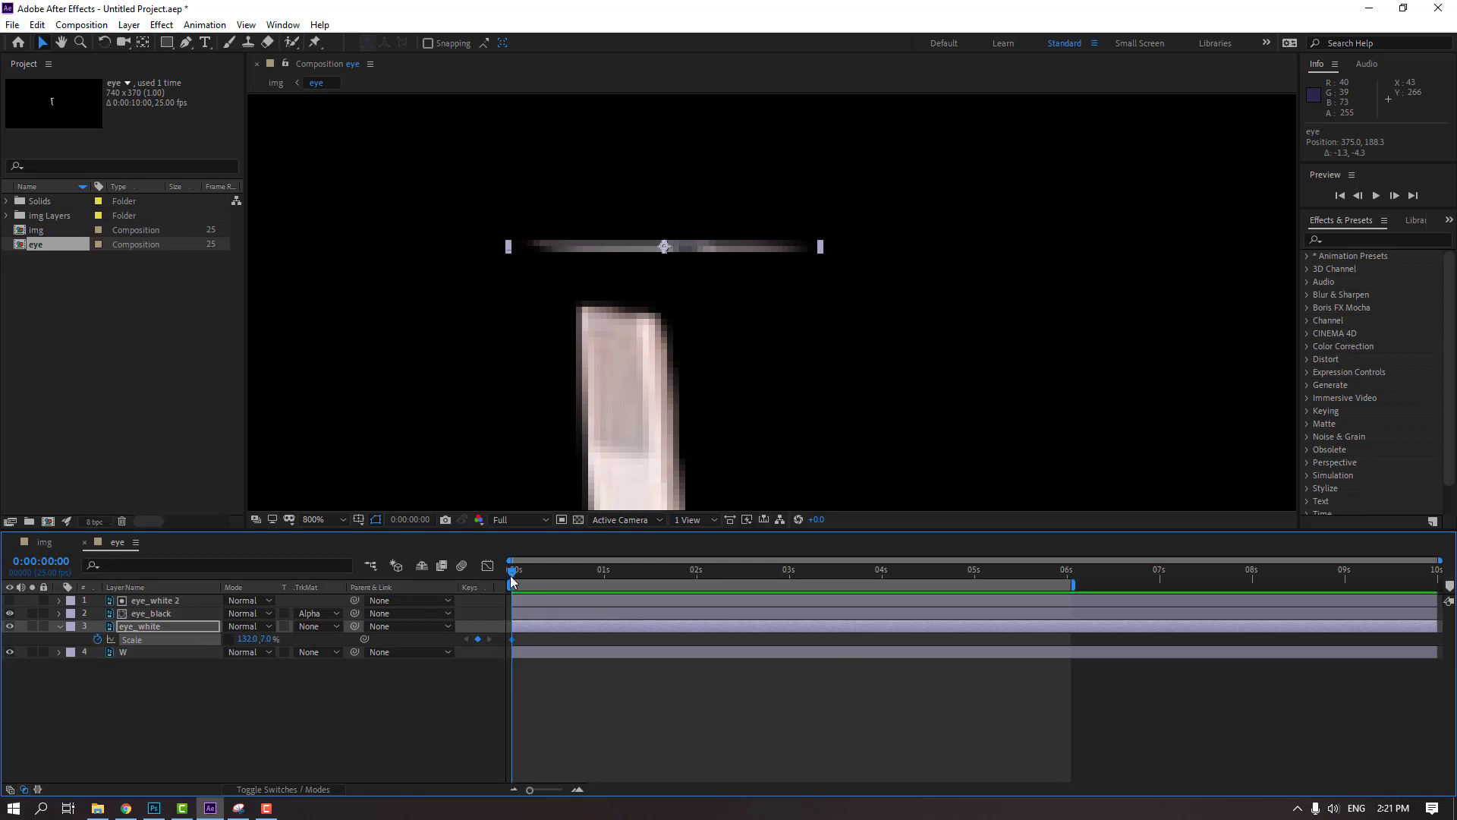
drag(512, 581, 560, 582)
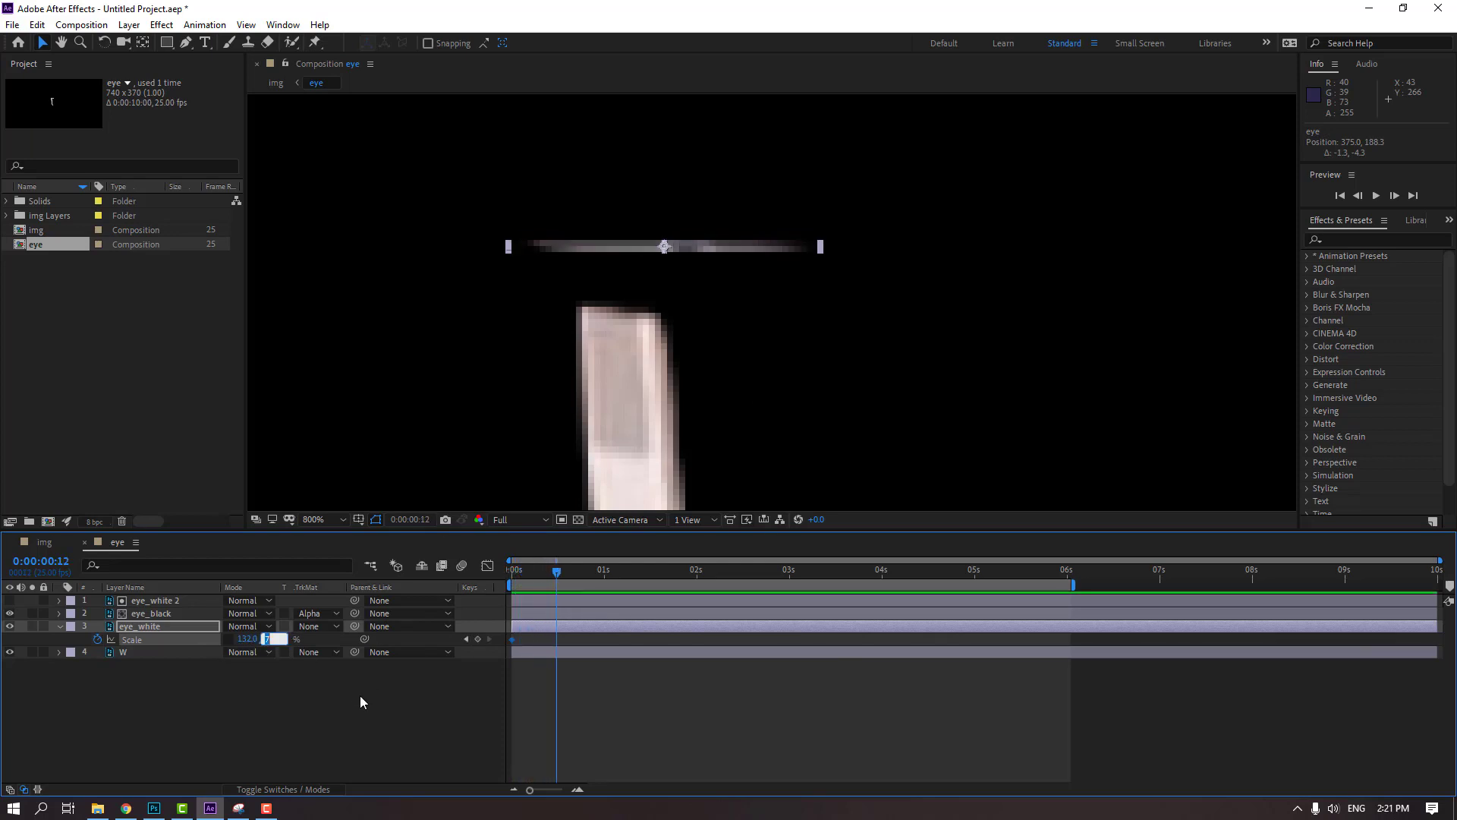
text(132)
key(Return)
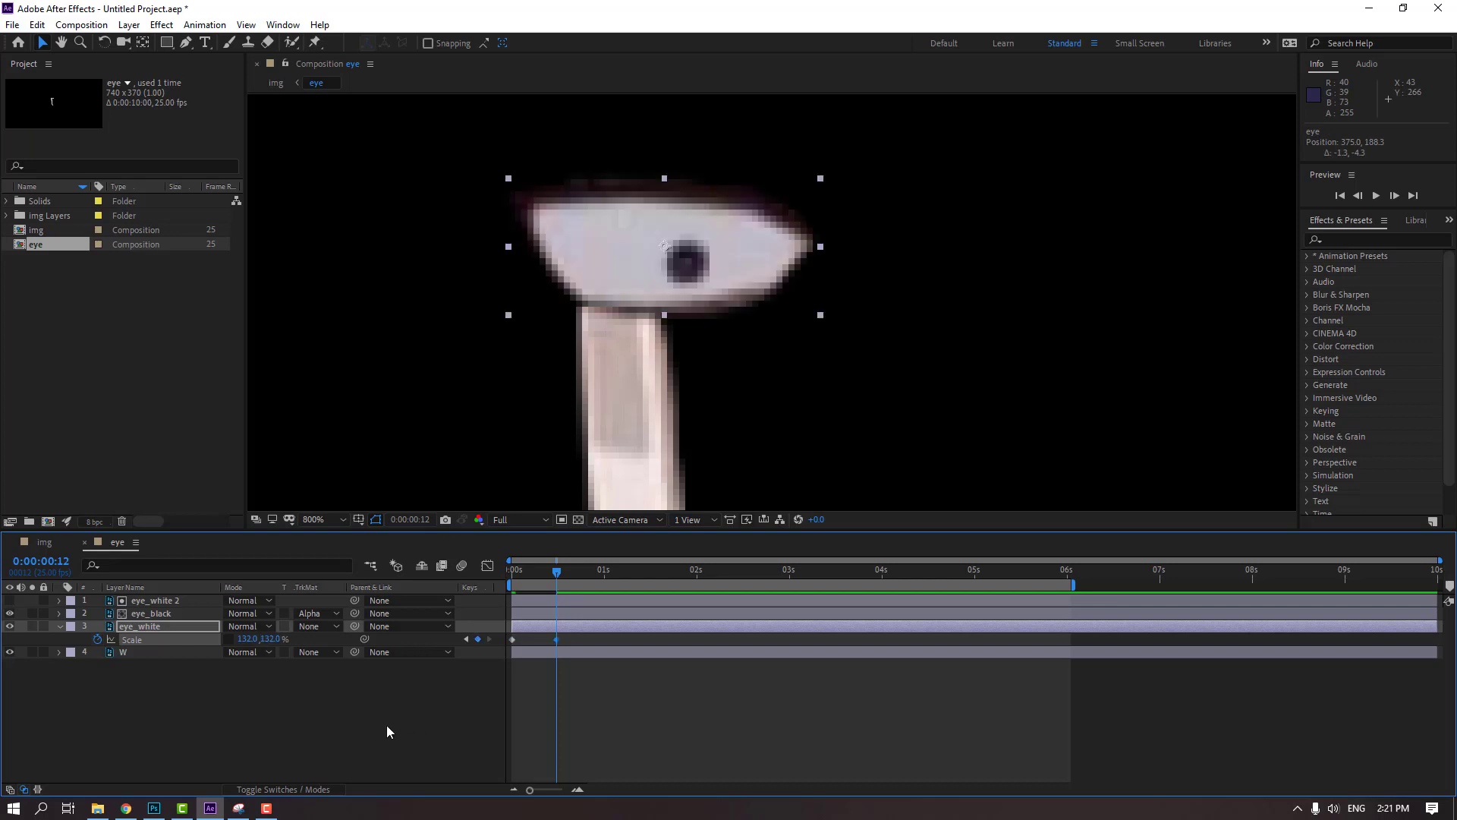
Apply Easy Ease to both eye_white Scale keyframes and, while previewing, delay the second one to about 1.2 seconds
right_click(512, 639)
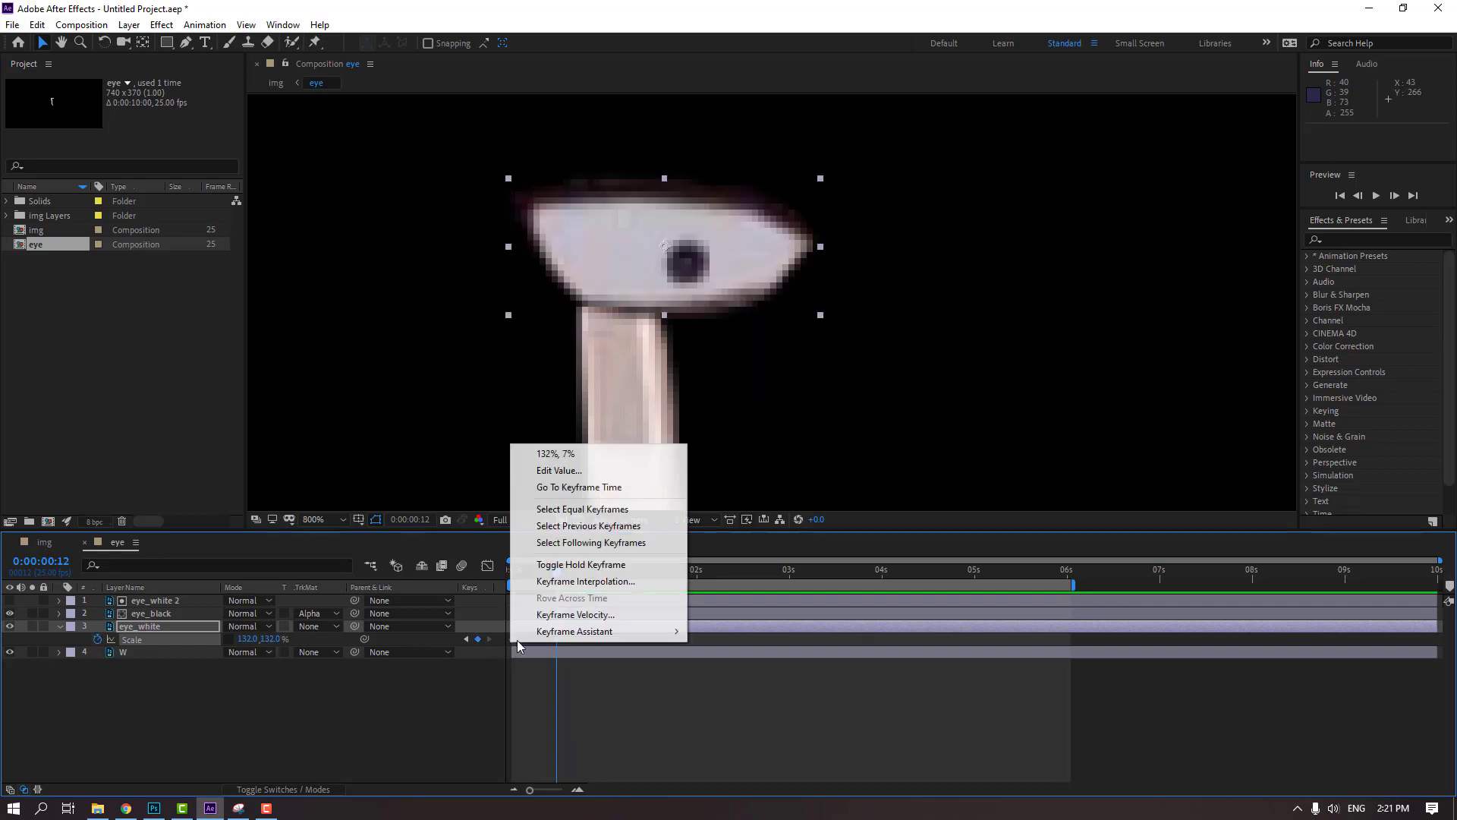
mouse_move(593, 633)
click(728, 681)
click(668, 698)
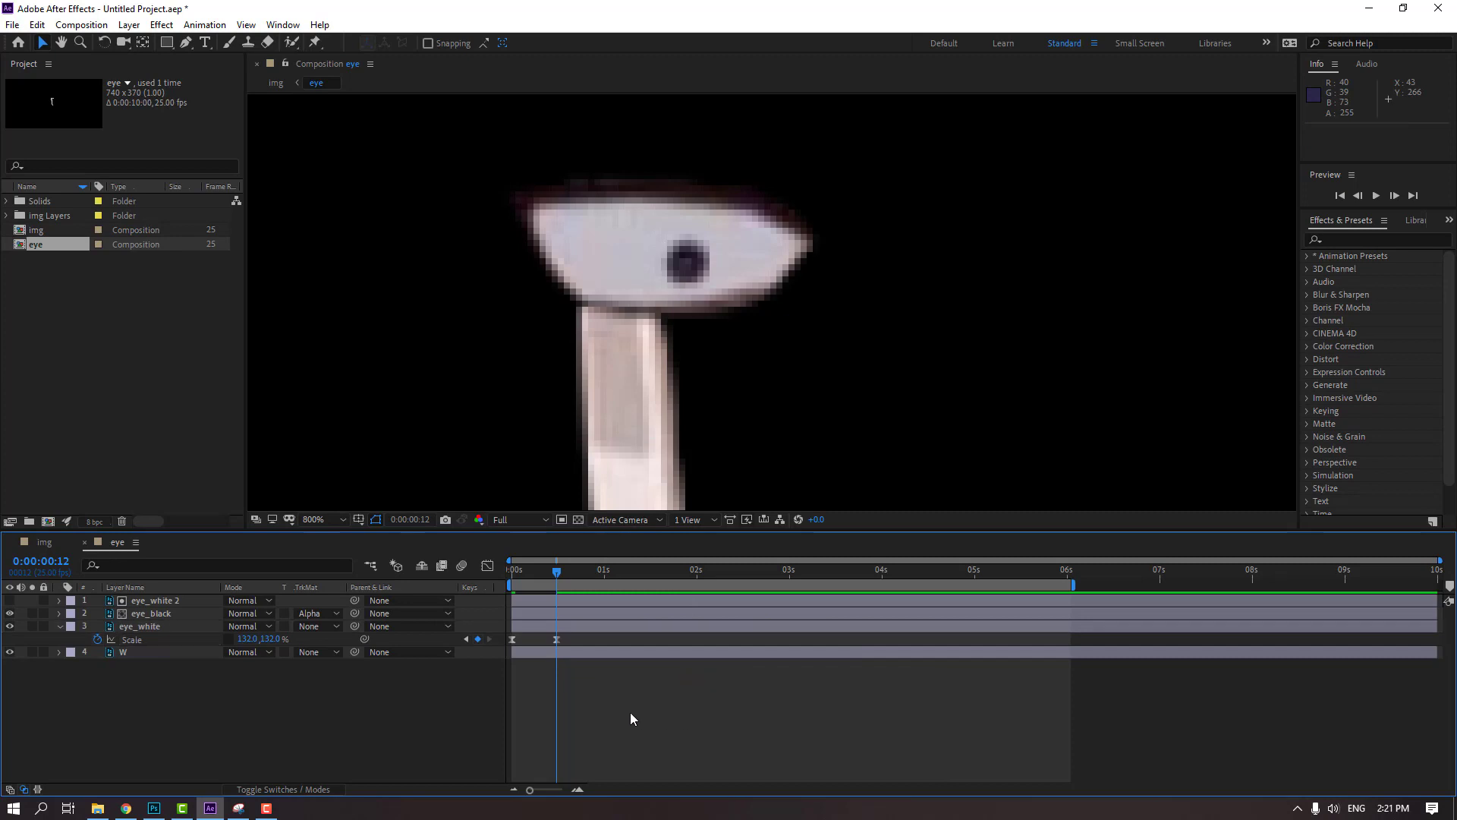
key(space)
drag(556, 639, 621, 645)
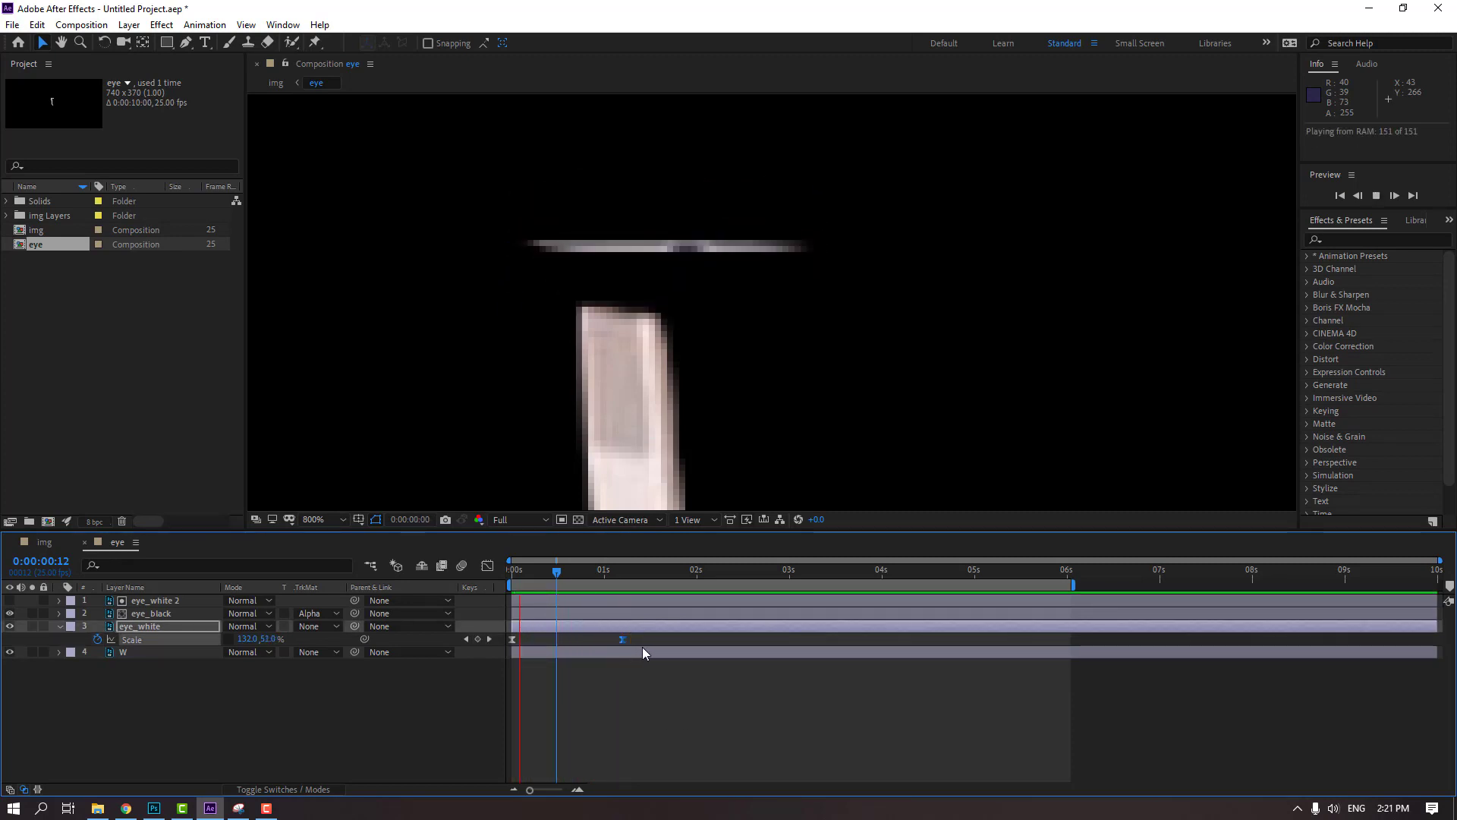
key(space)
Hide the W layer in the eye composition and return to the img composition
click(131, 652)
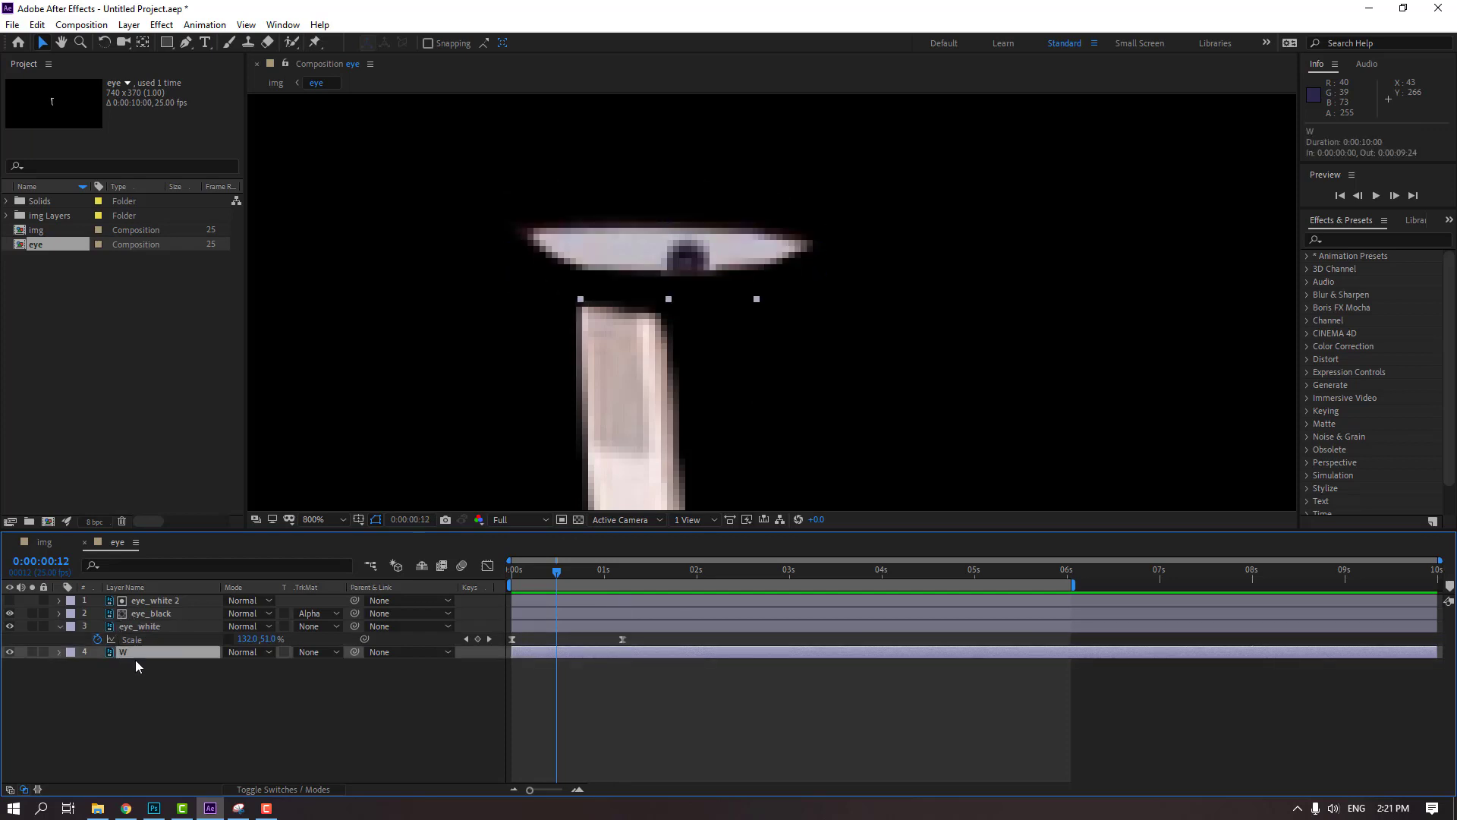
click(10, 653)
click(45, 542)
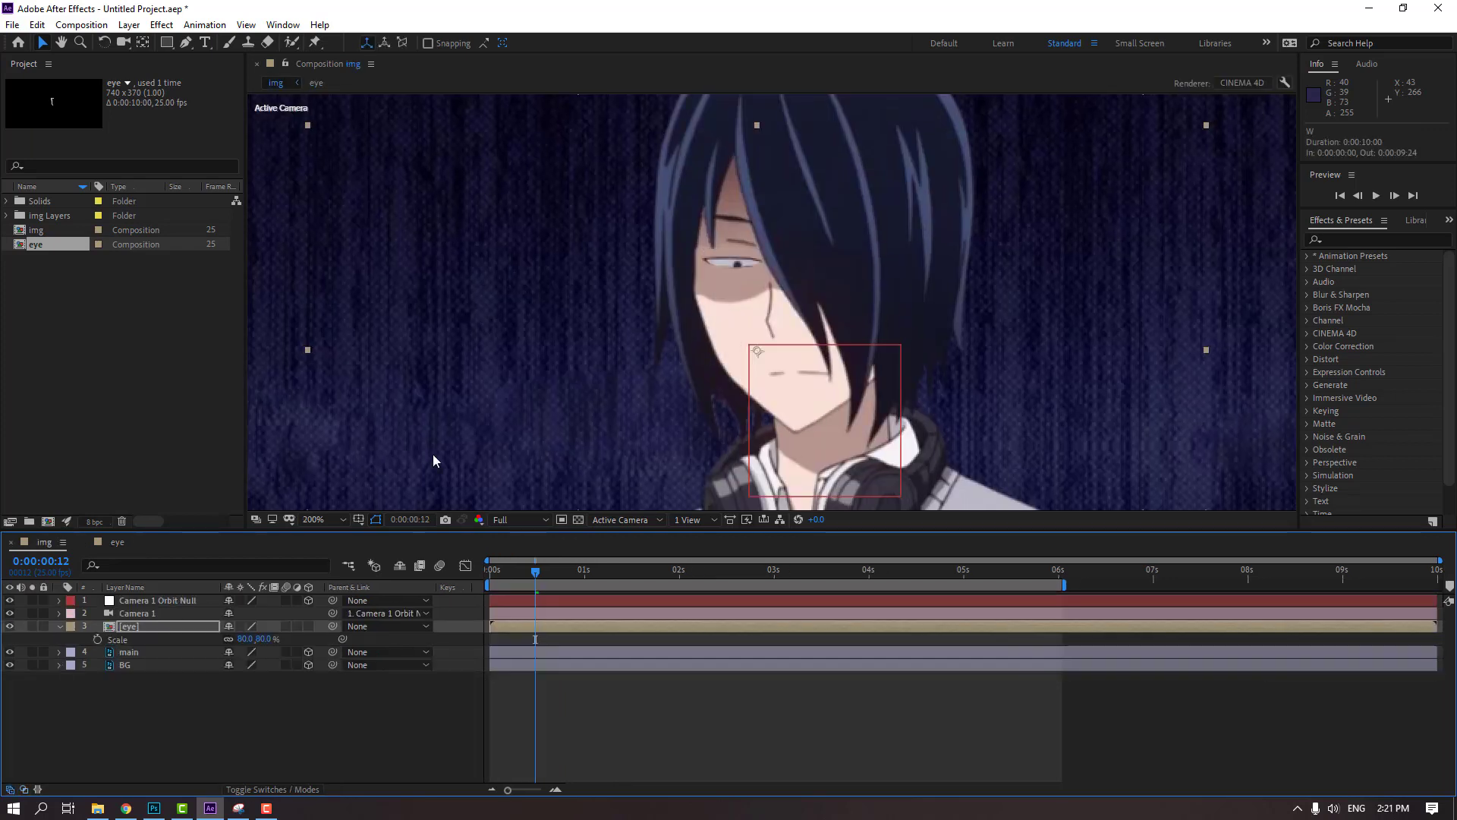
Preview the img composition and shorten its work area to end at 3 seconds
key(space)
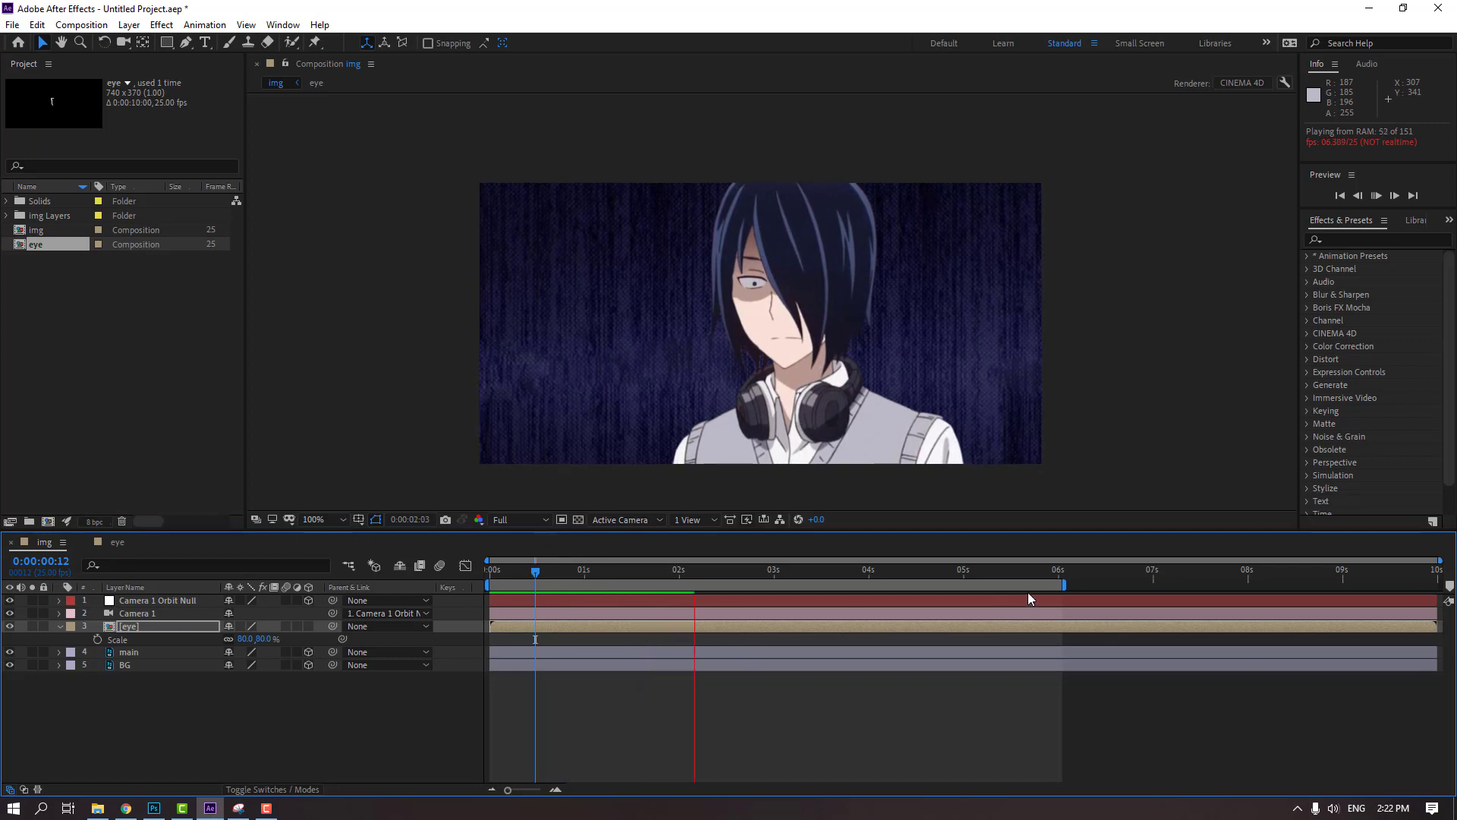
drag(1063, 585, 789, 600)
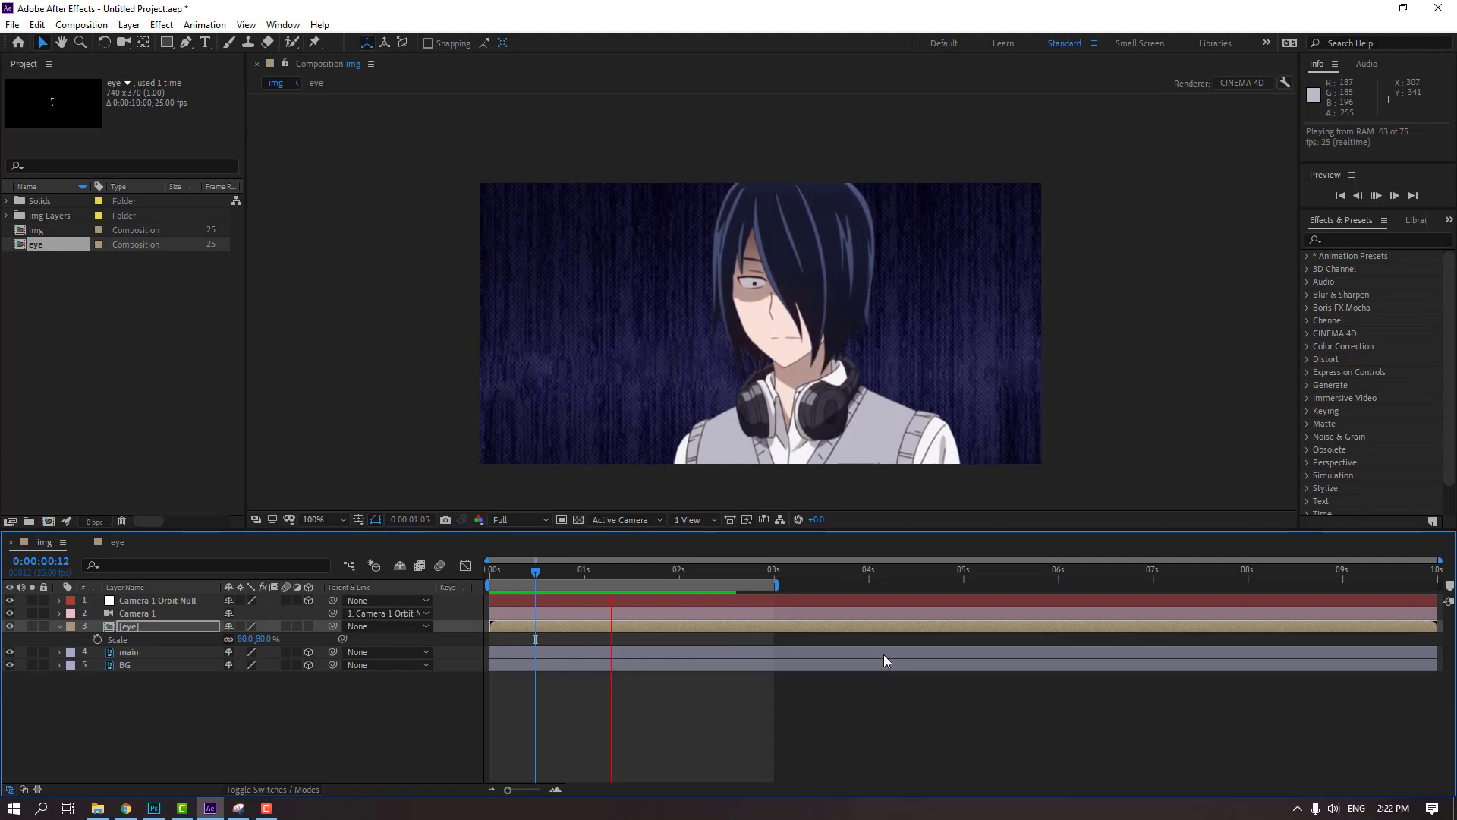
key(space)
key(space)
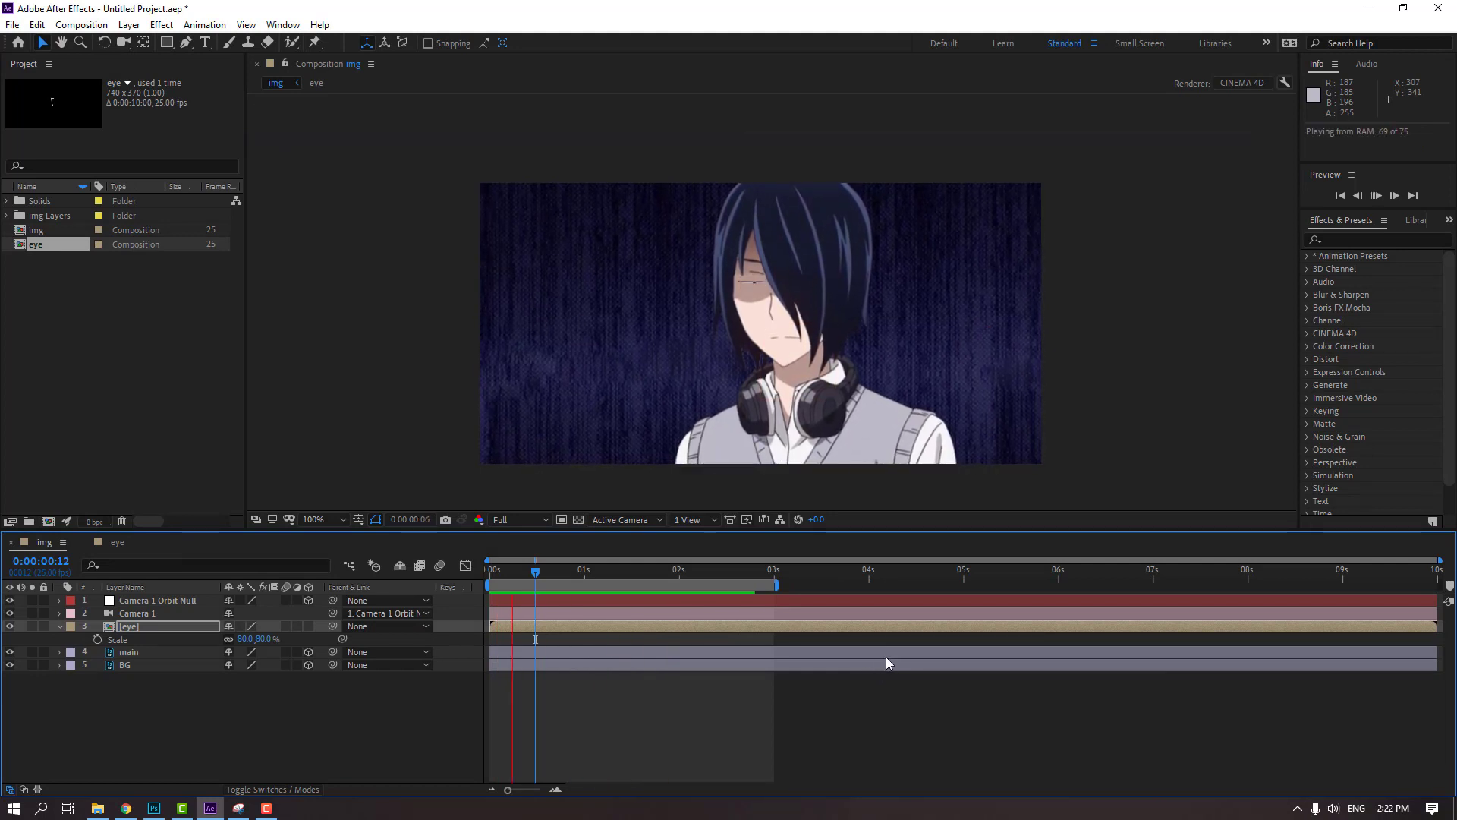
In the eye composition, add a Position keyframe to eye_black at 0:00:01:06
drag(686, 573, 624, 576)
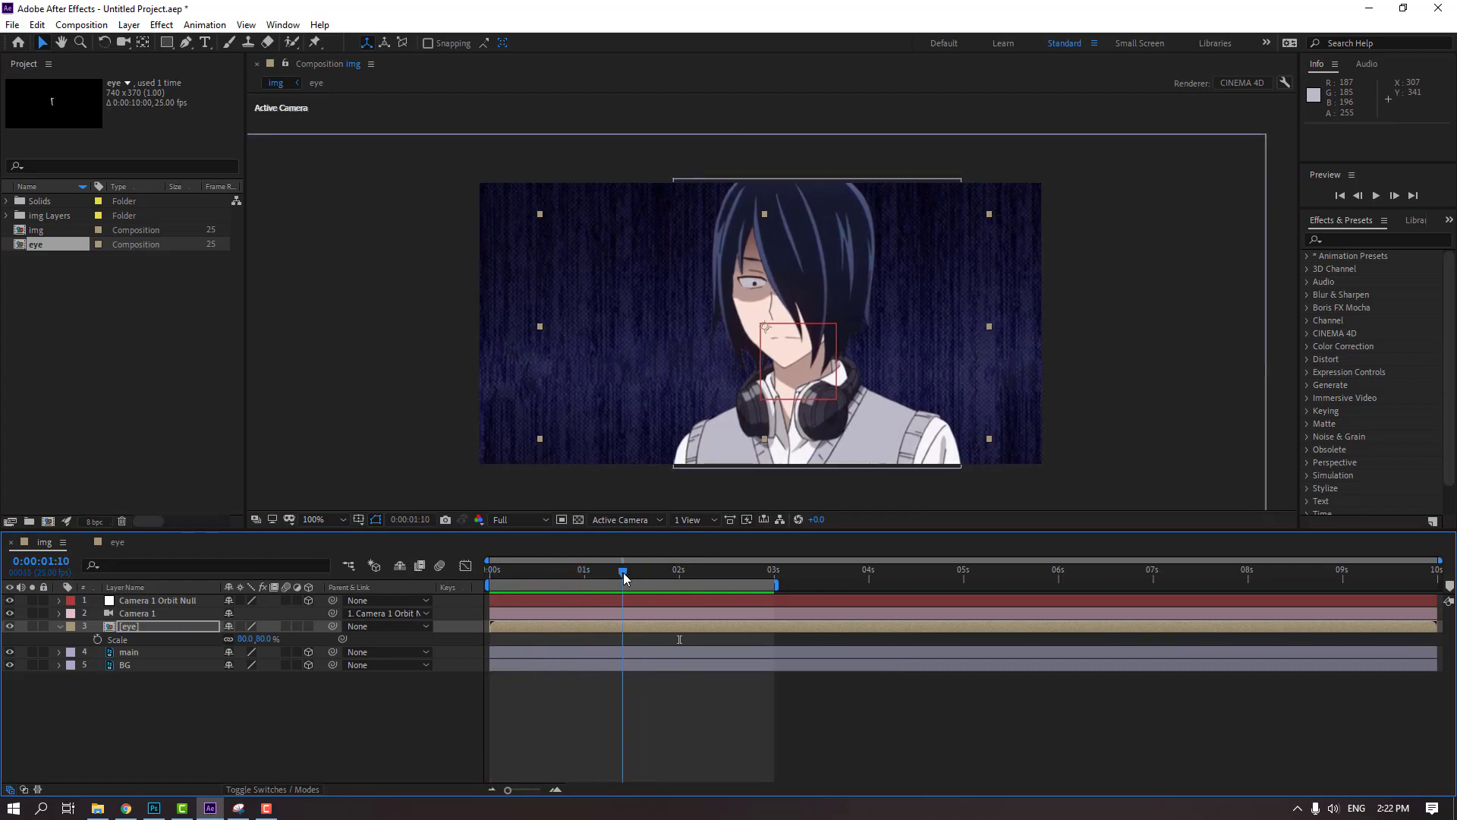
click(116, 543)
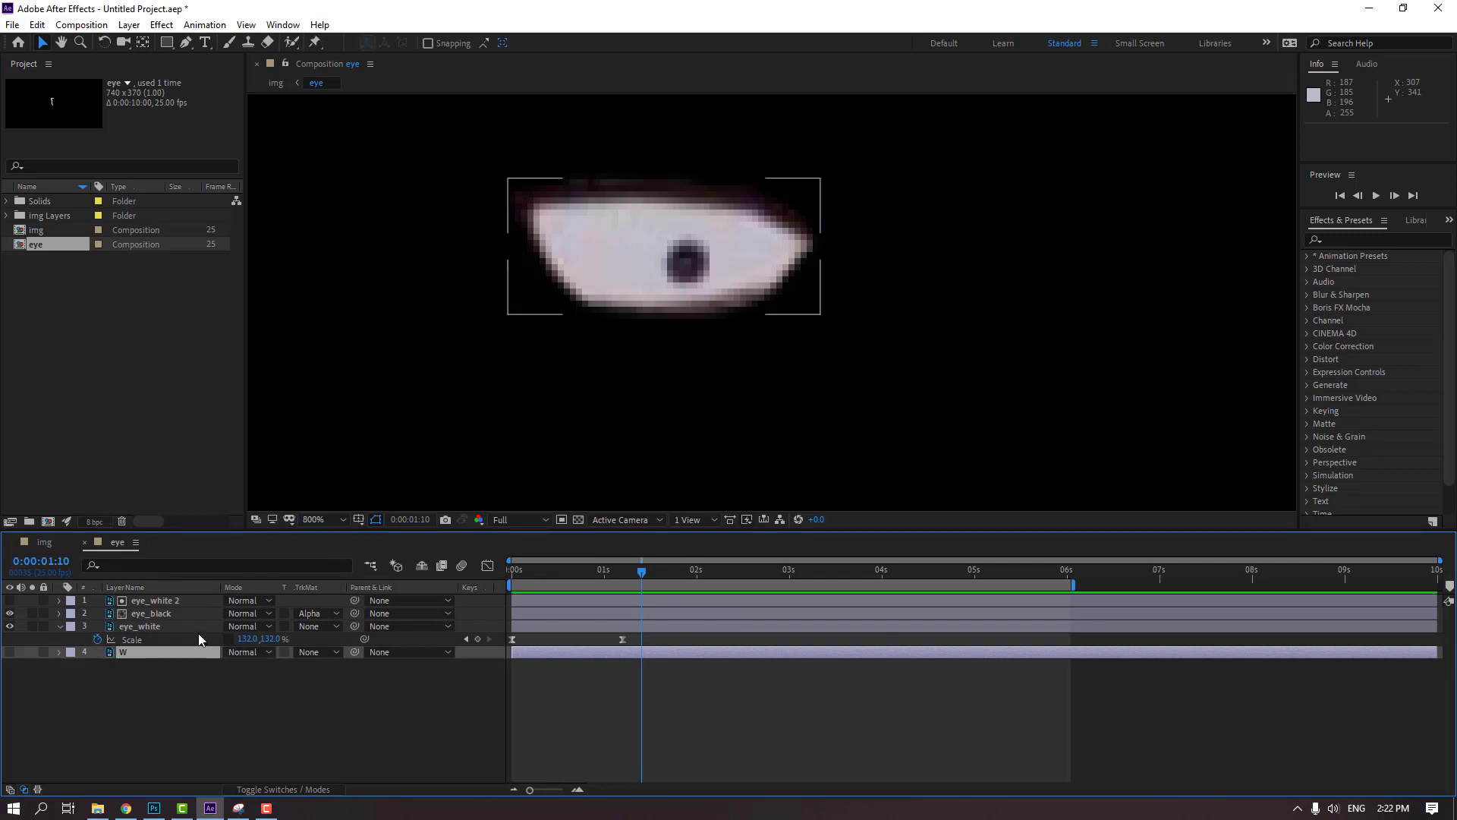
click(160, 614)
drag(641, 577, 626, 581)
key(alt+shift+p)
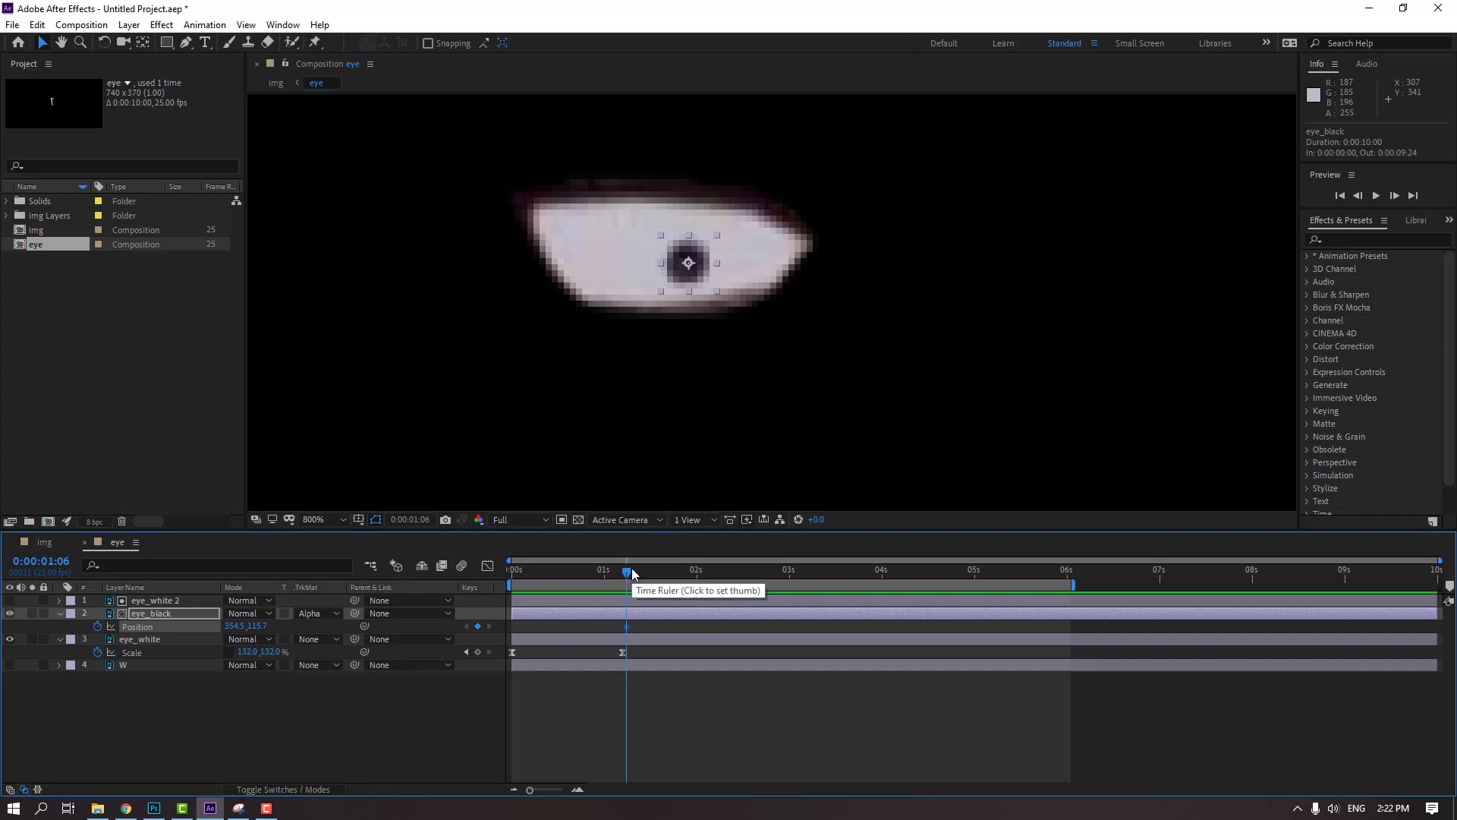
At 0:00:01:10, move the pupil toward the eye's left corner, to about position 343.6, 113.5
key(Page_Down)
key(Page_Down)
key(Page_Down)
key(Page_Down)
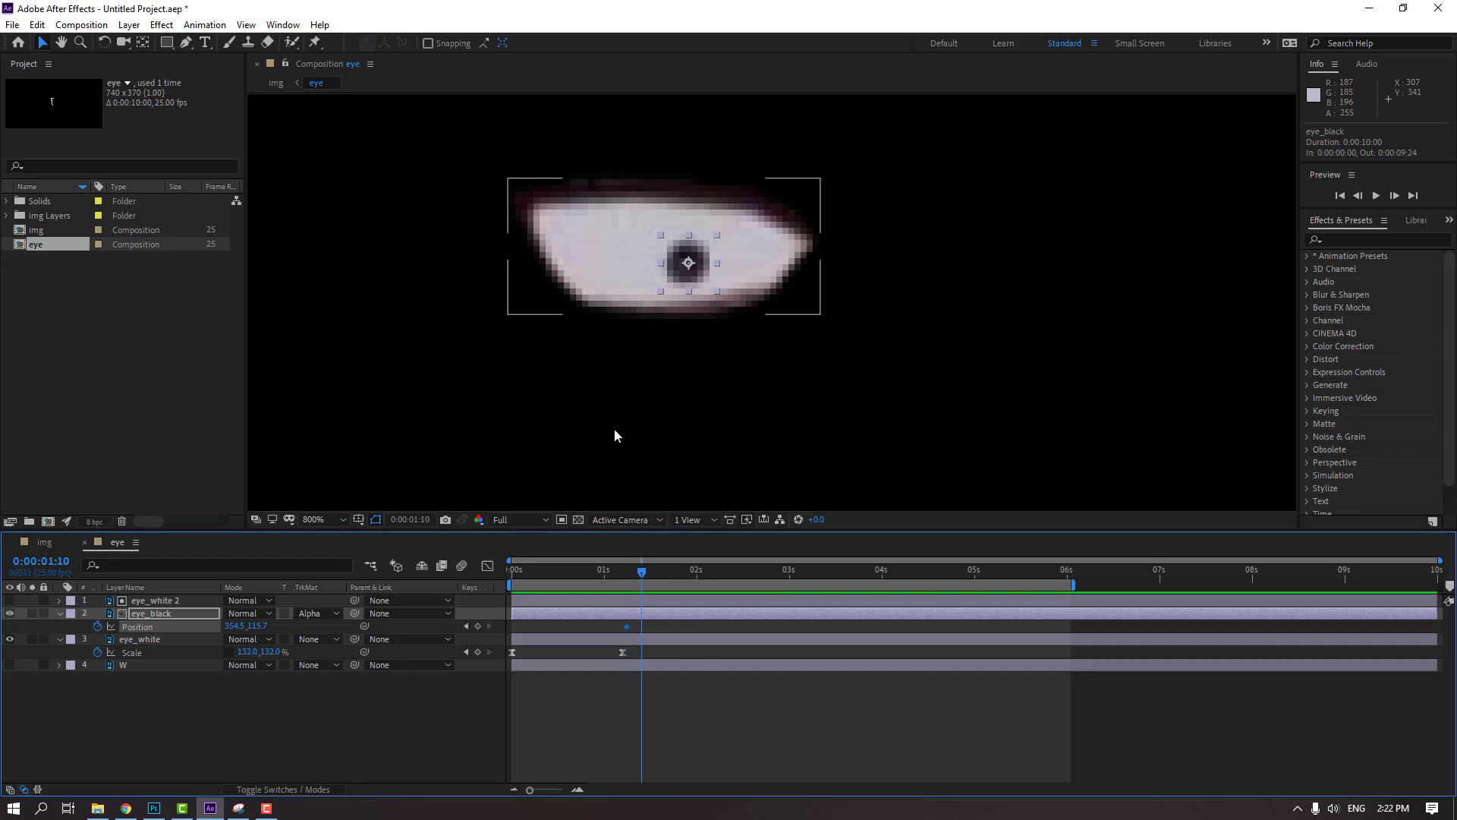
drag(690, 281, 621, 266)
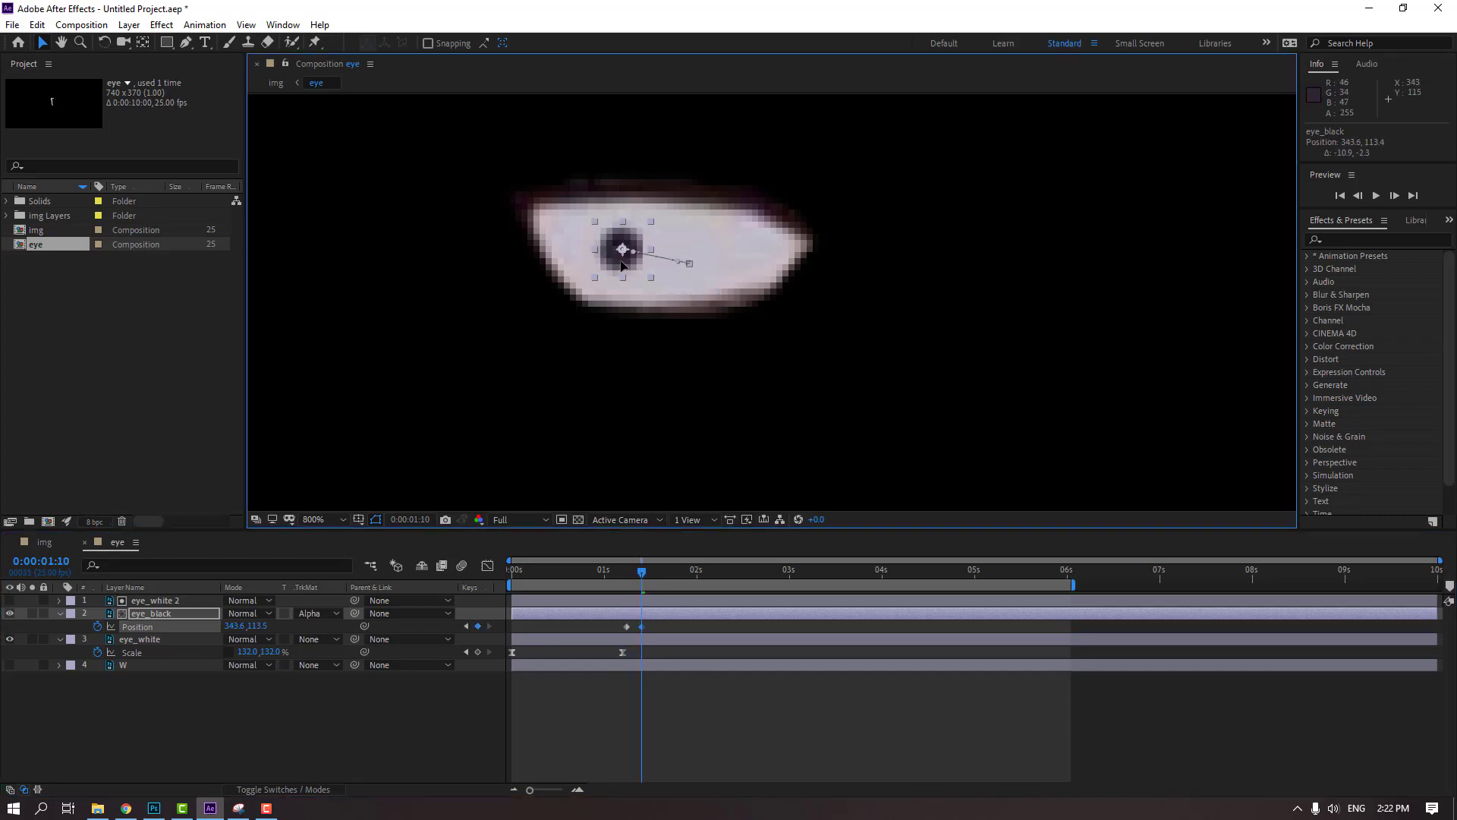
Apply Easy Ease to both eye_black Position keyframes and preview the pupil movement
drag(620, 578, 648, 579)
right_click(626, 626)
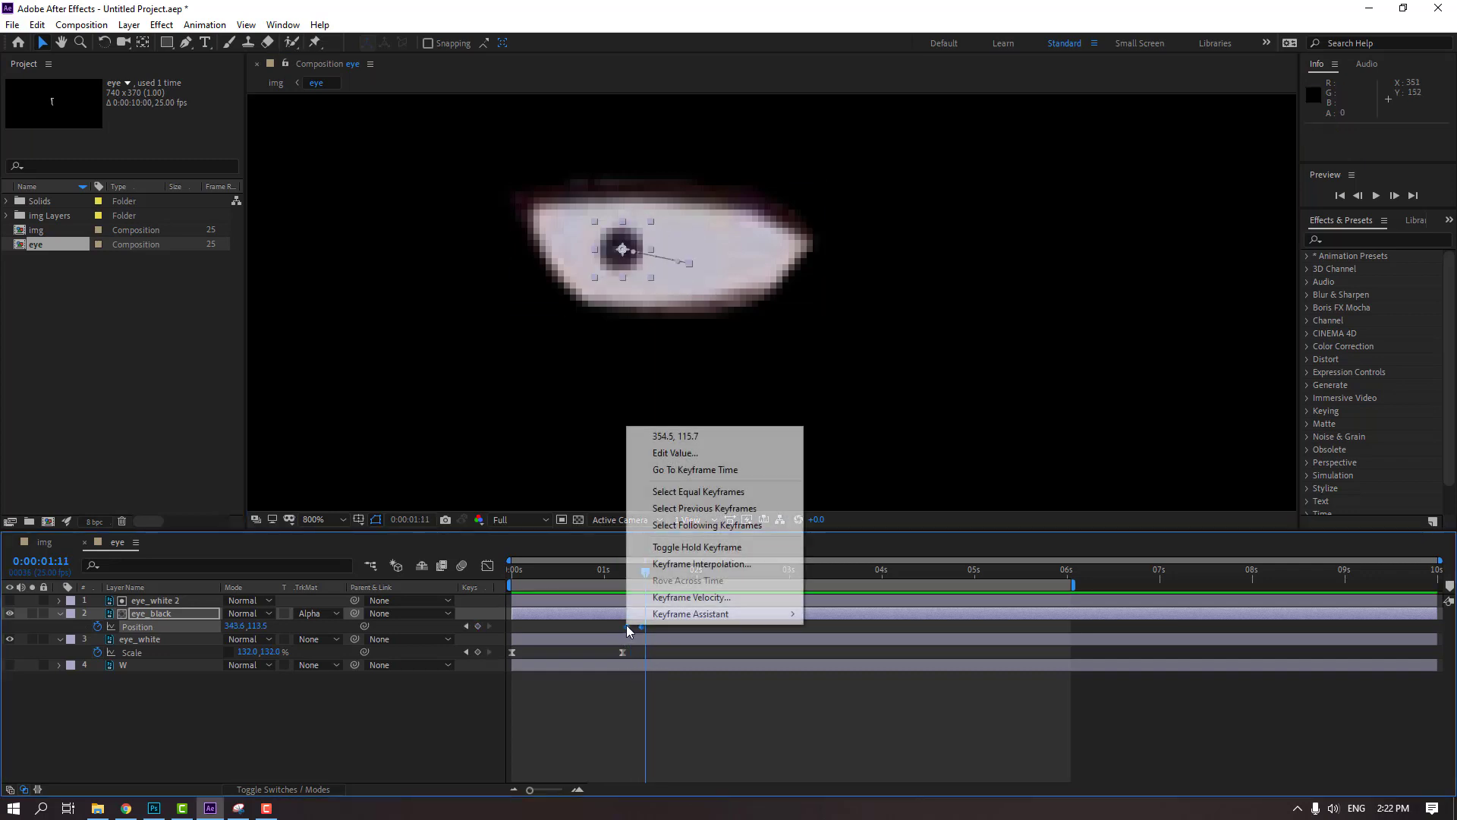
mouse_move(750, 616)
click(747, 709)
scroll(448, 386, down, 1)
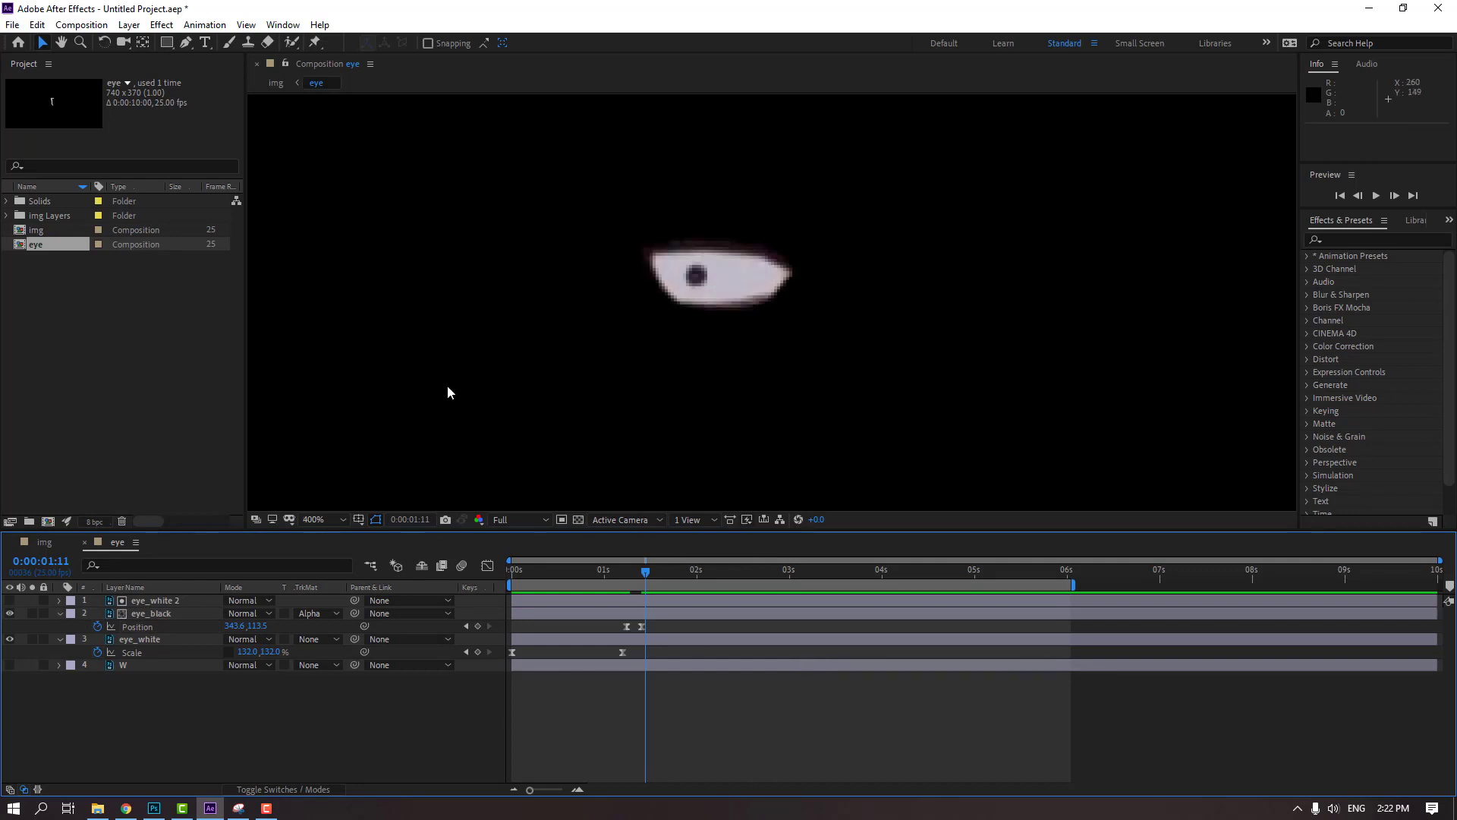
key(space)
Hold the pupil with a Position keyframe at 0:00:01:20 and move it back right to about 353.8, 117 at 0:00:01:24
drag(645, 571, 680, 571)
click(478, 626)
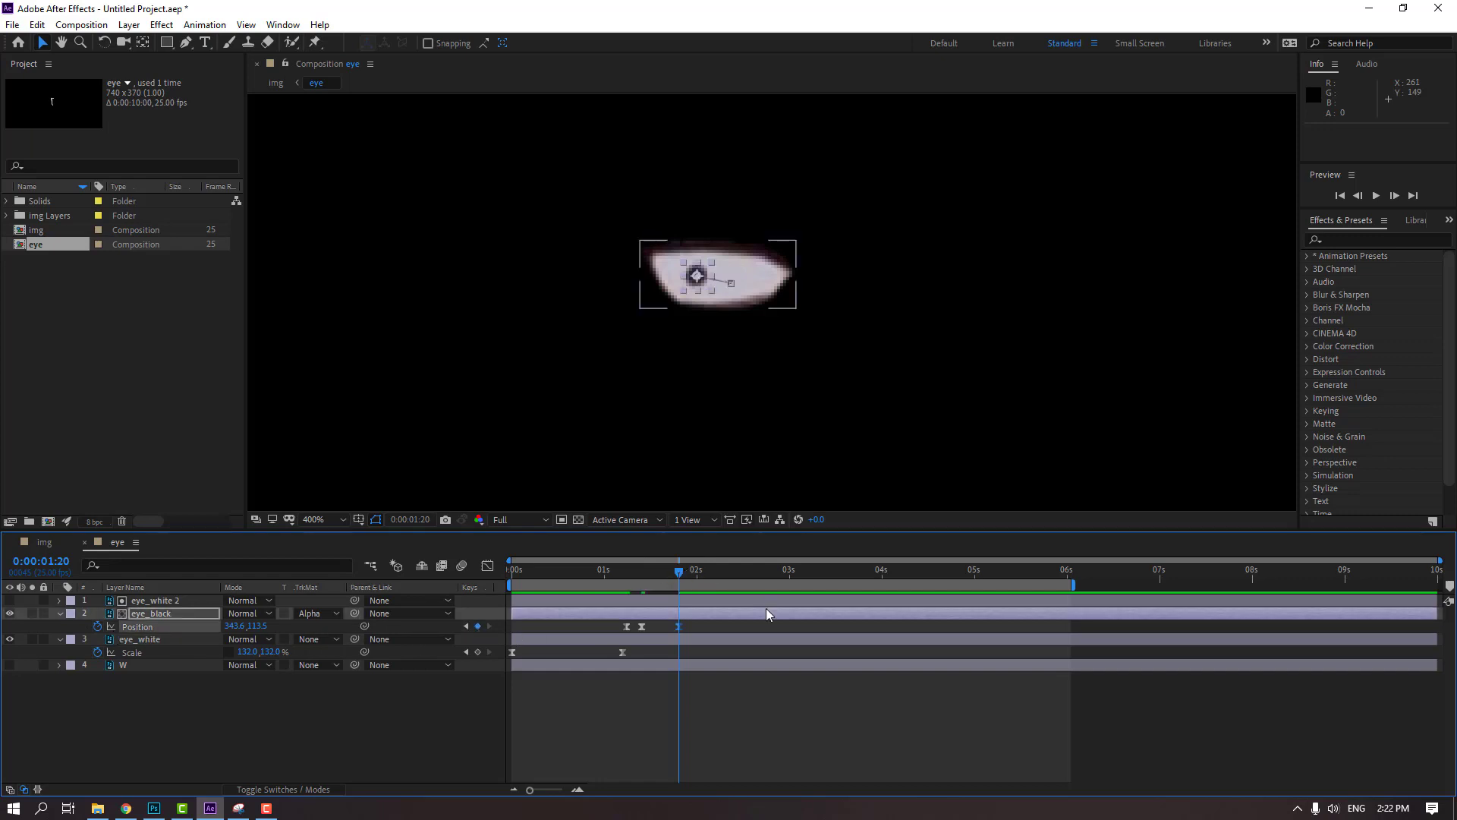
key(Page_Down)
key(Page_Down)
key(Page_Down)
key(Page_Down)
key(period)
key(period)
drag(448, 216, 574, 260)
key(comma)
key(comma)
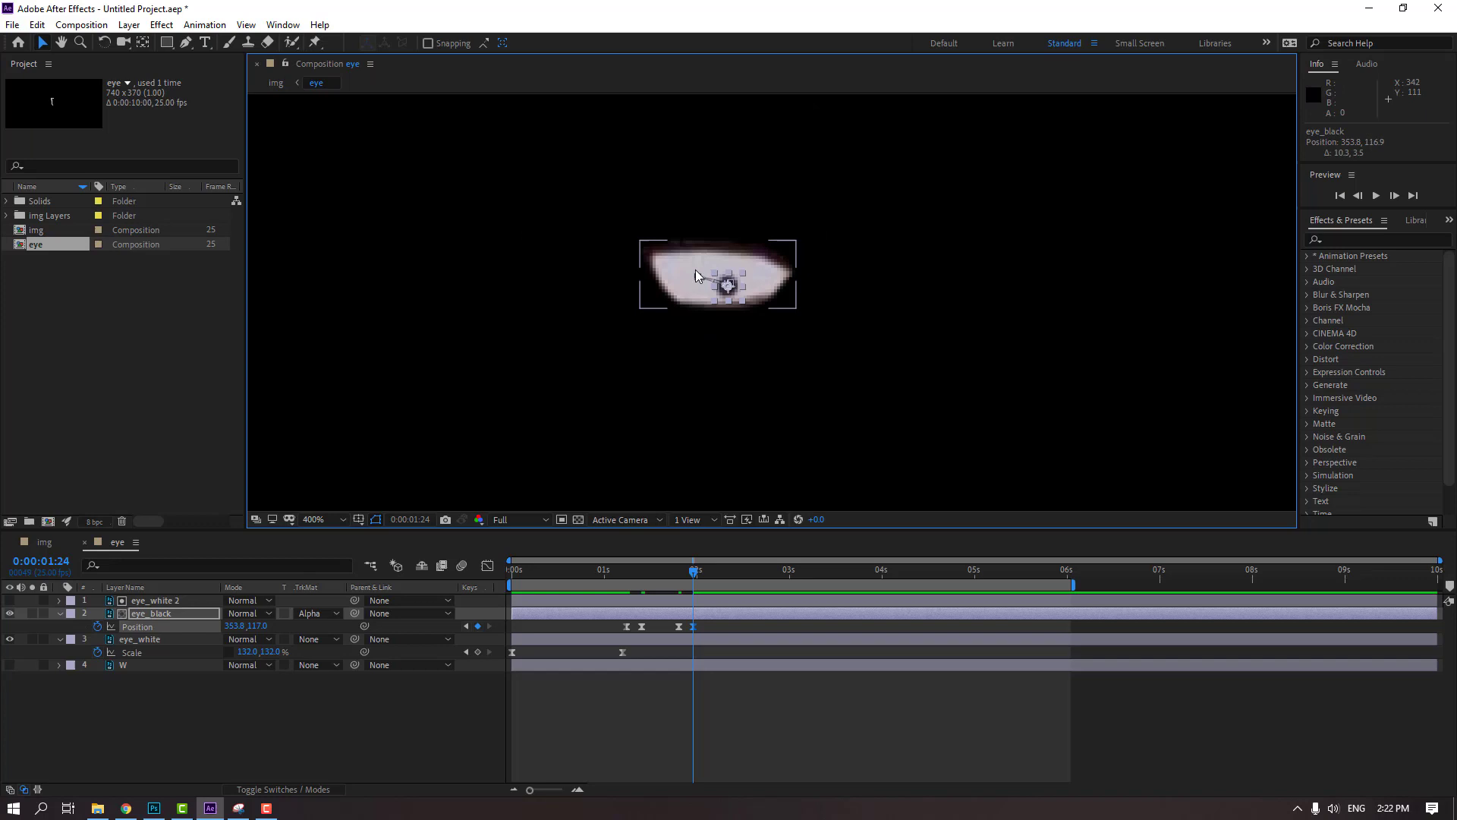
Preview the pupil animation in the eye and img compositions, and reopen the eye composition
click(782, 698)
key(comma)
key(space)
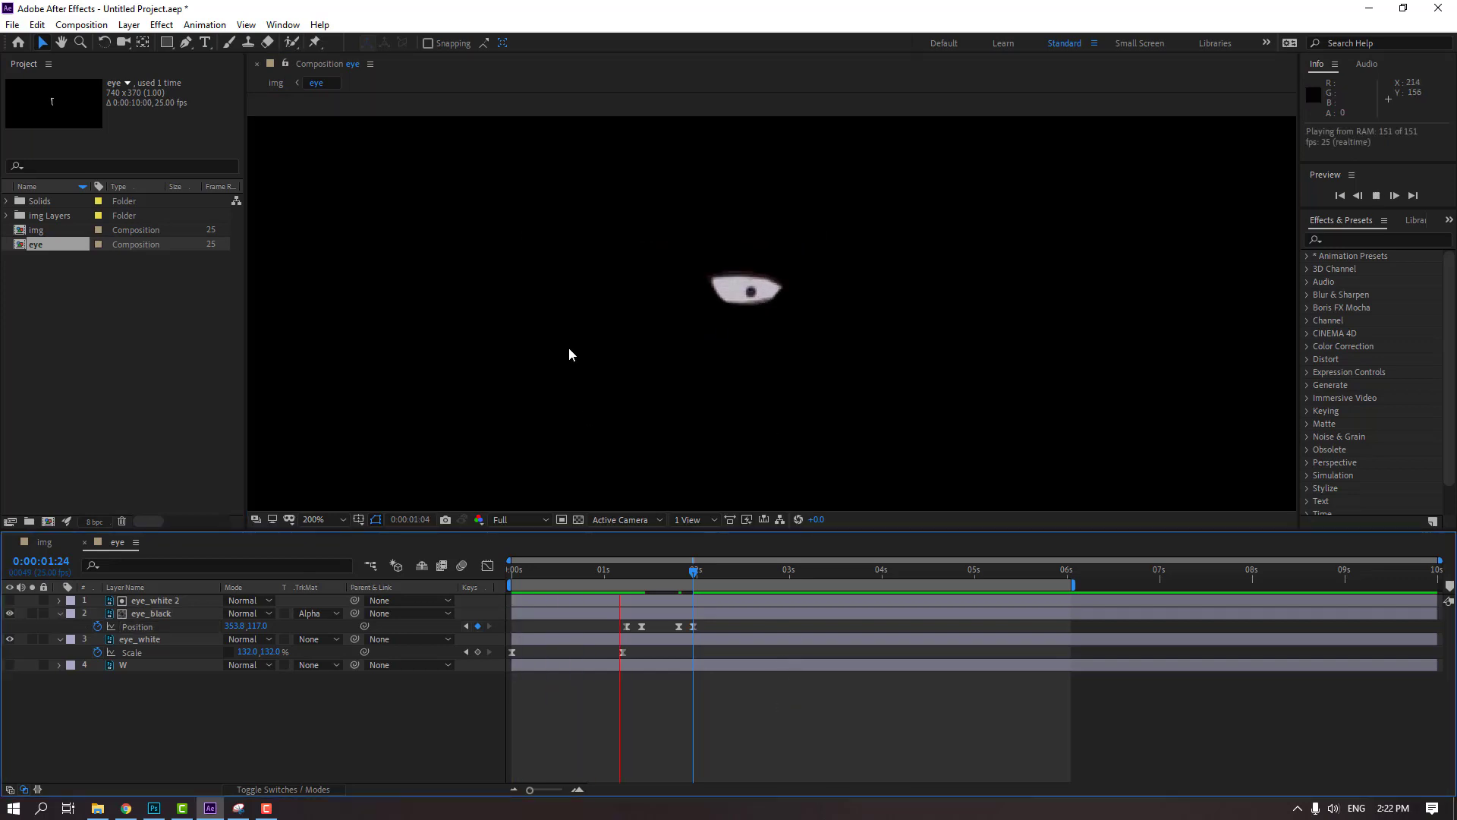
click(44, 542)
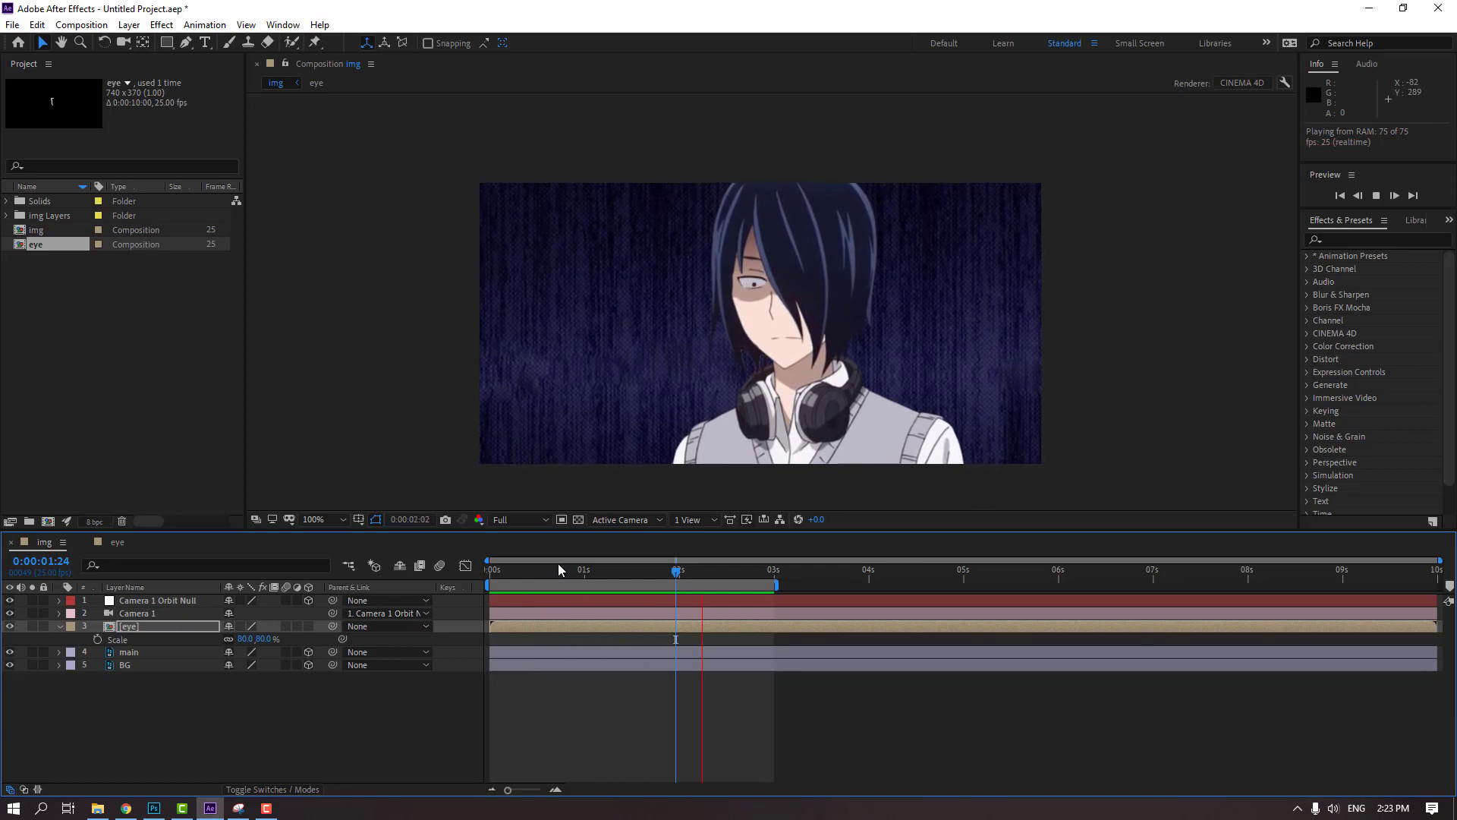
key(space)
click(121, 542)
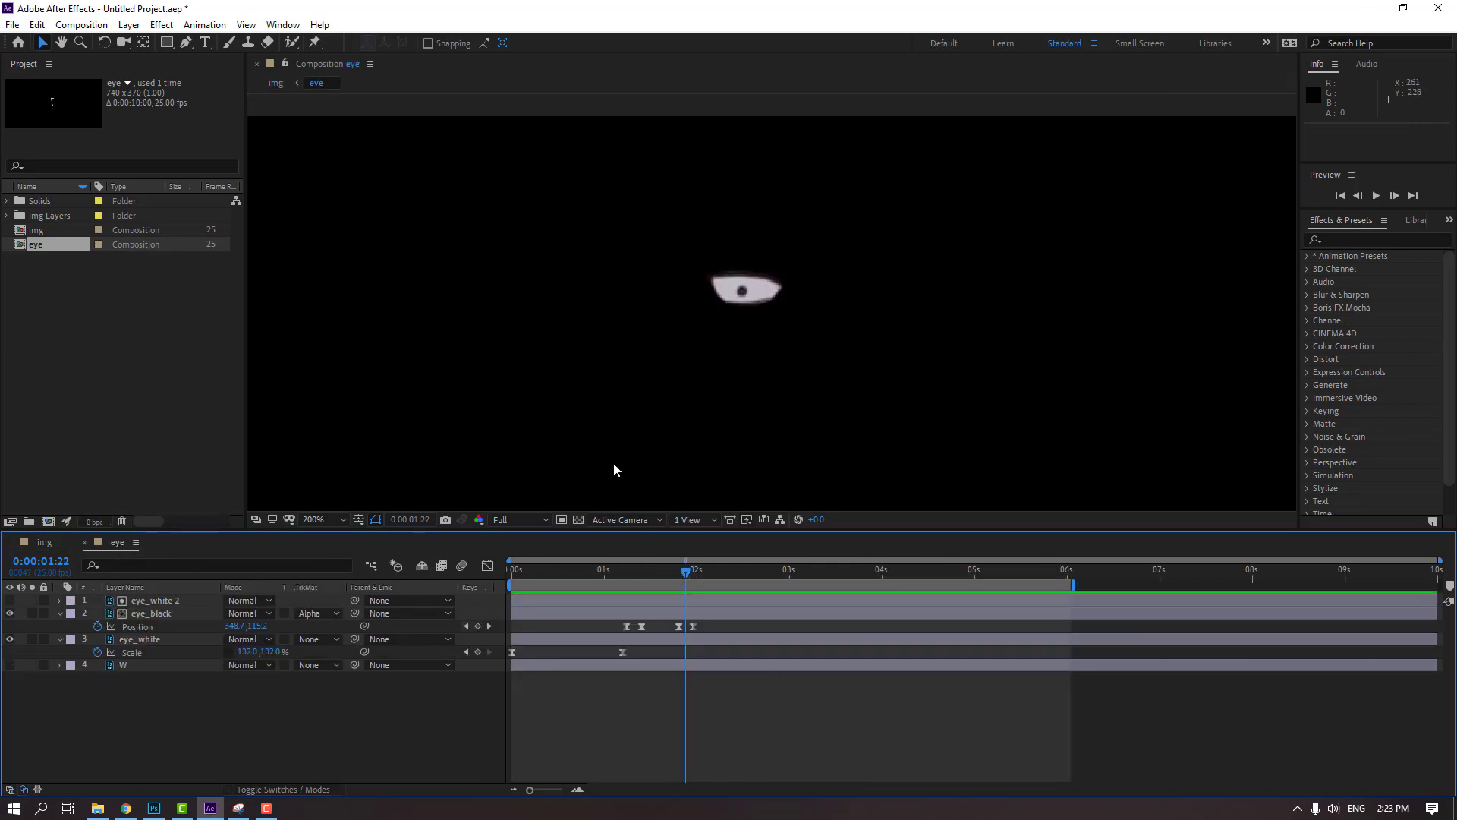
Show the W tear layer in the eye composition and draw a rectangular mask around the whole tear
click(125, 667)
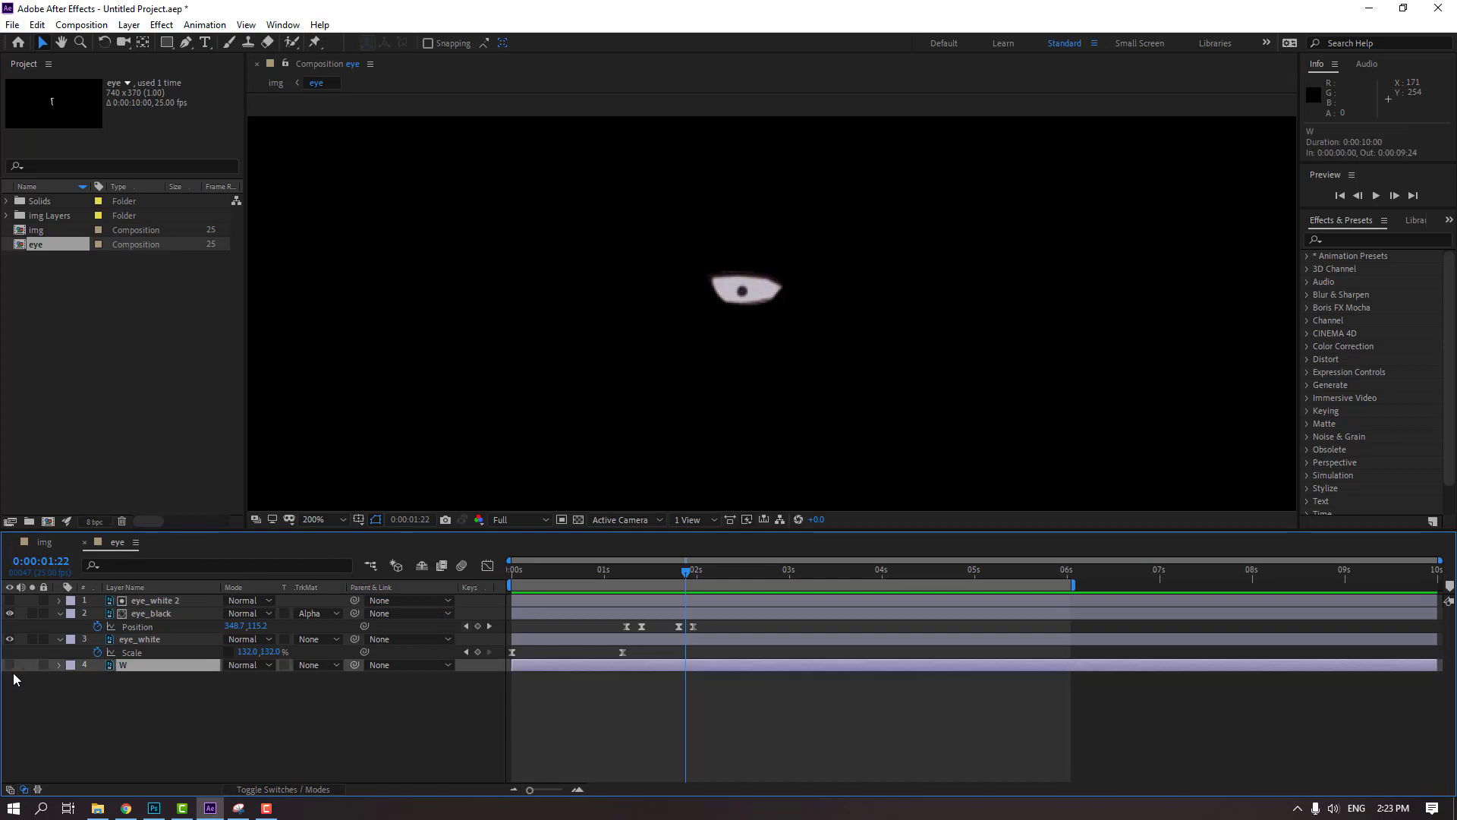
click(10, 665)
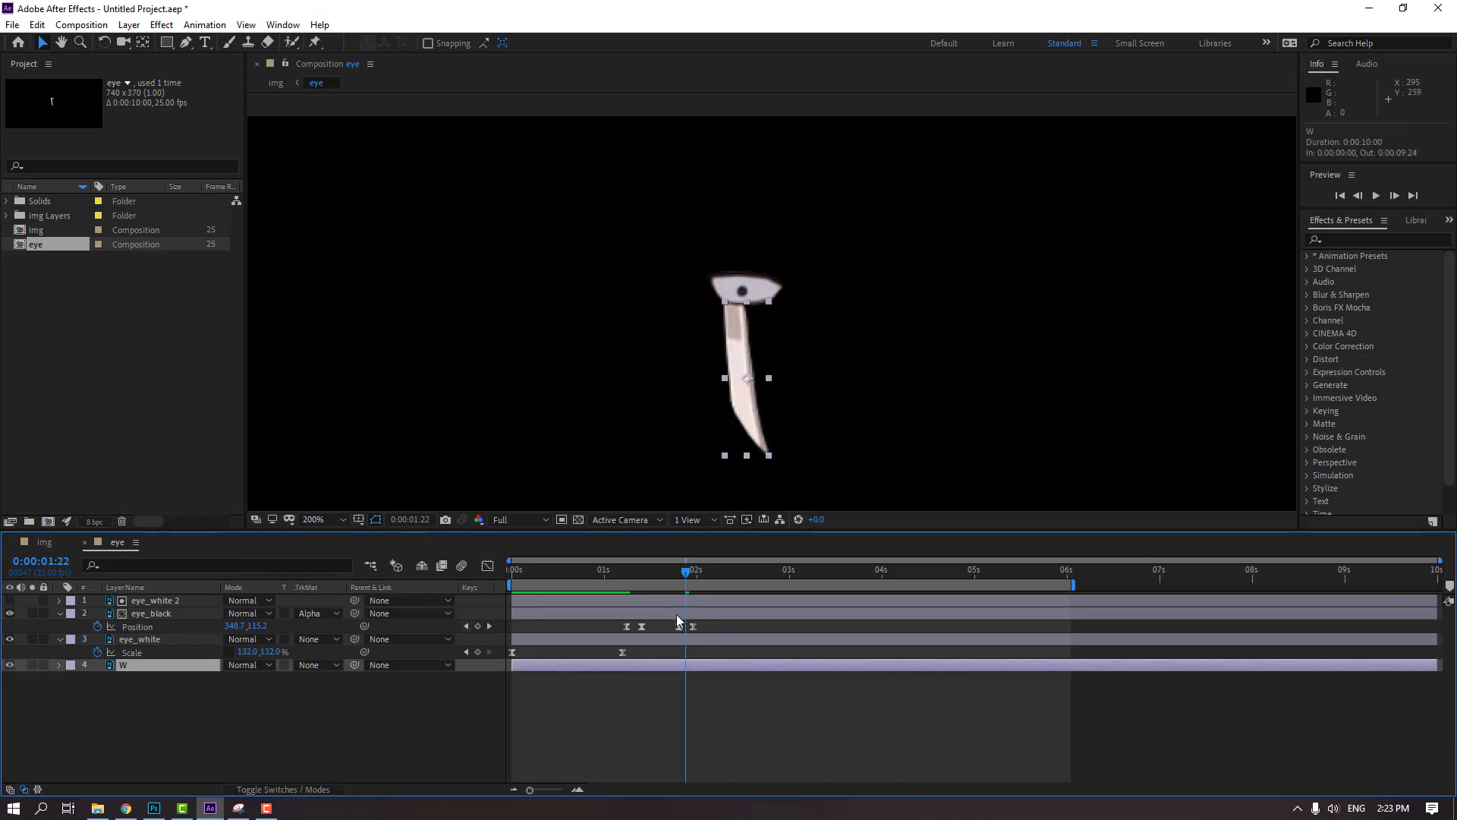
key(period)
key(comma)
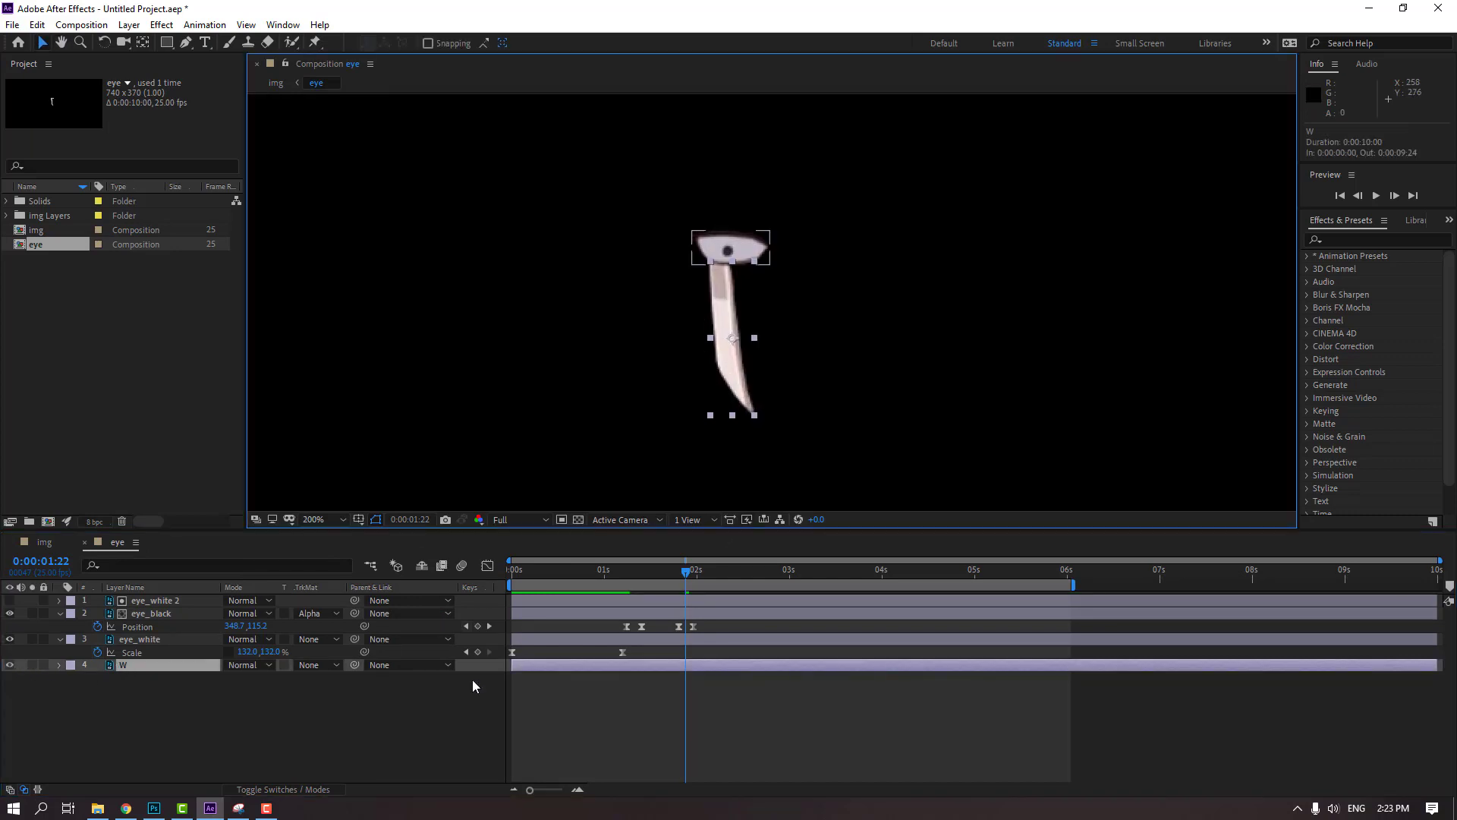
drag(167, 45, 208, 55)
drag(695, 258, 778, 418)
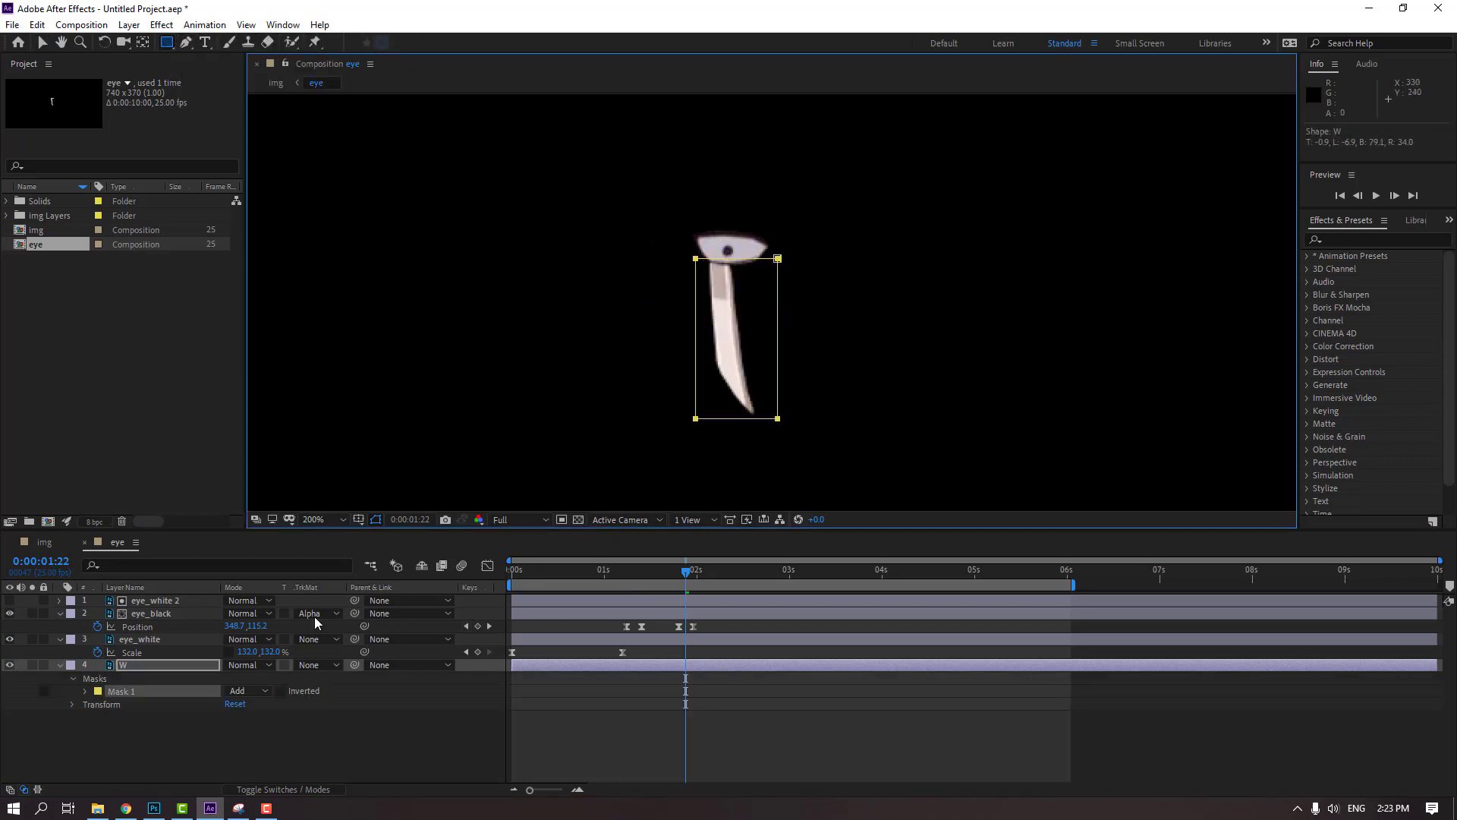
Move the tear's mask up until it ends at the eye's lower edge and set a Mask Path keyframe at 0:00:01:22
click(85, 691)
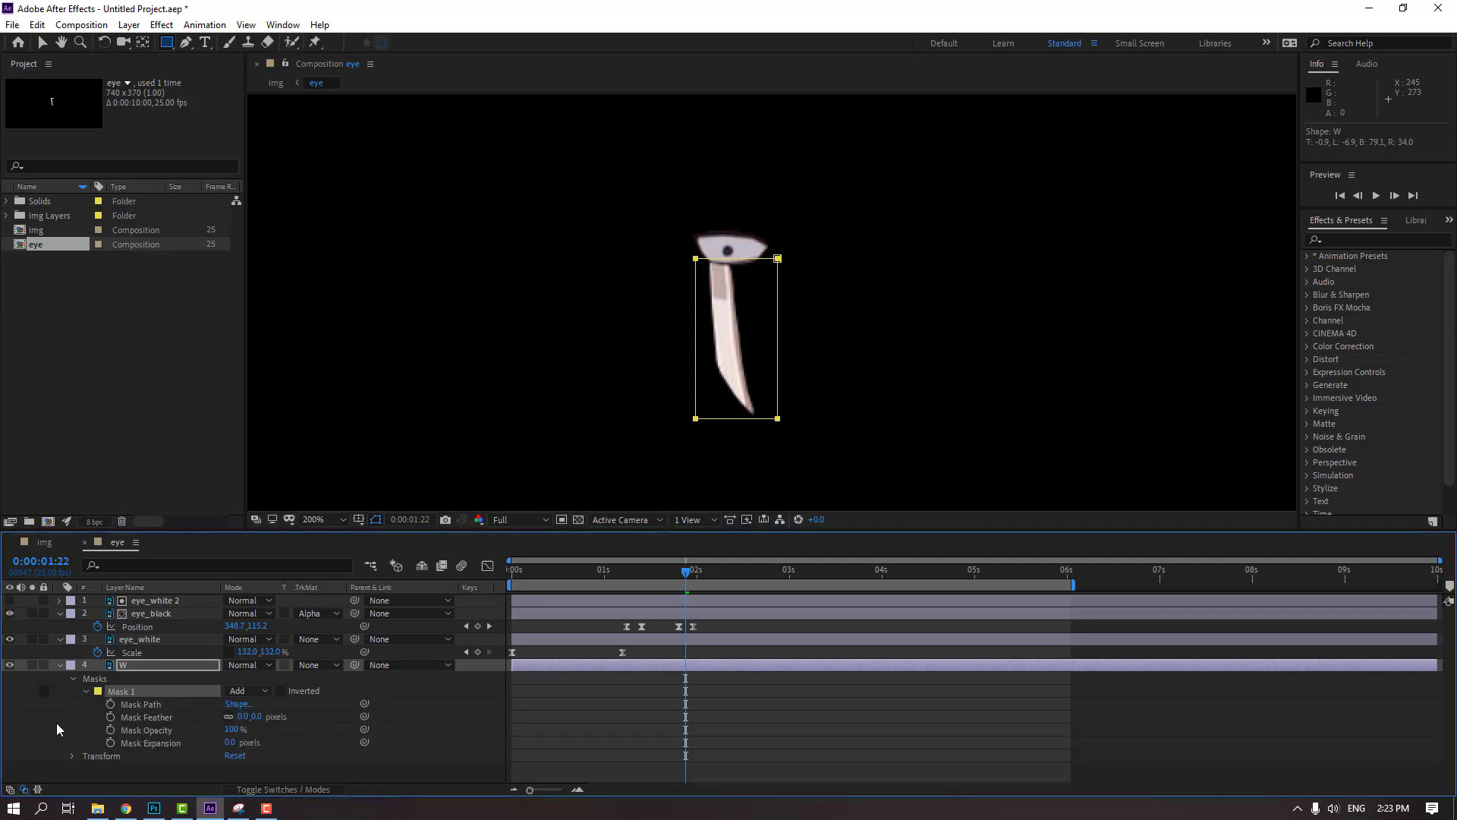
click(141, 705)
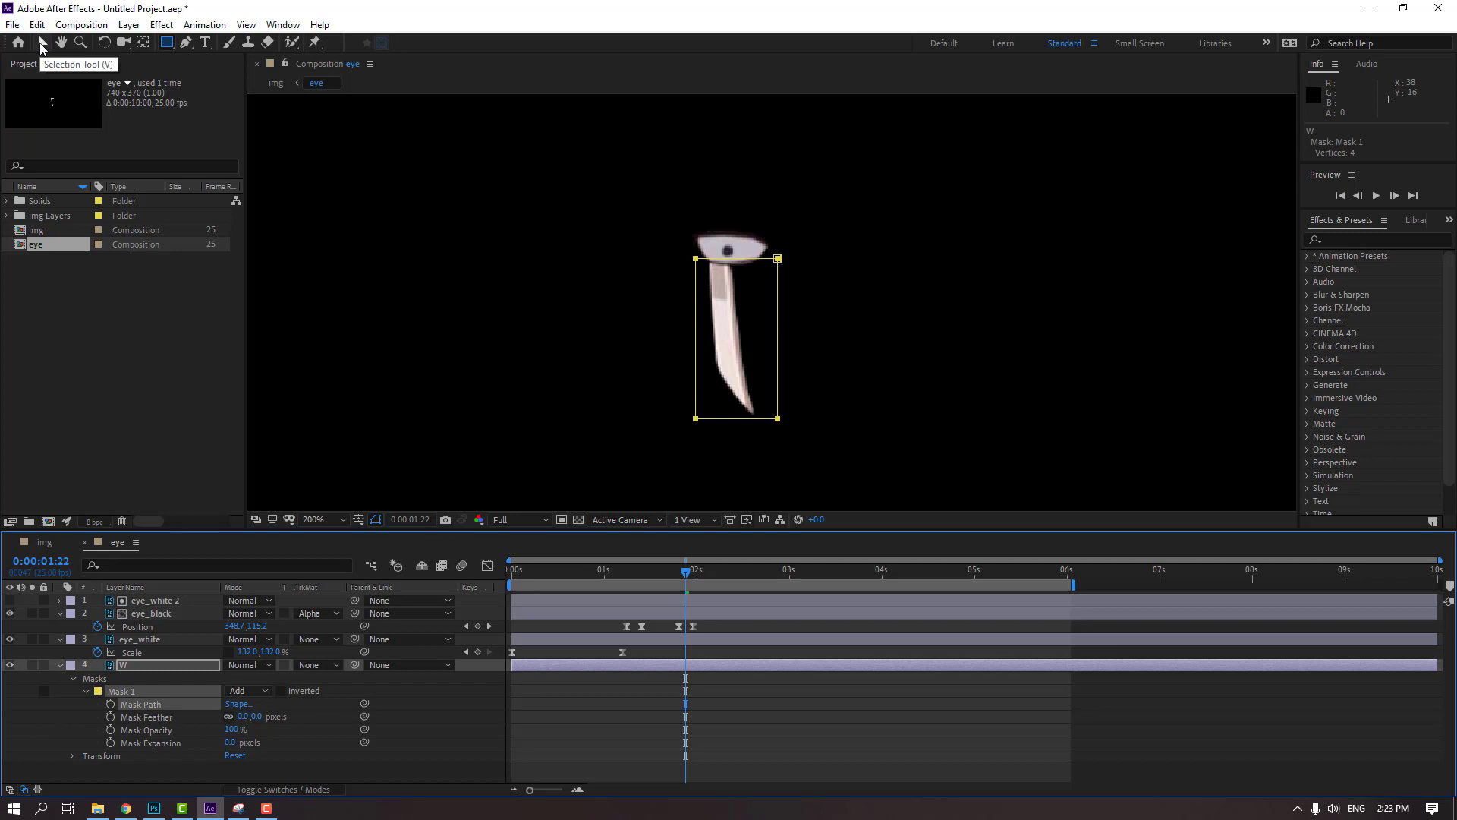
click(42, 44)
drag(777, 418, 771, 262)
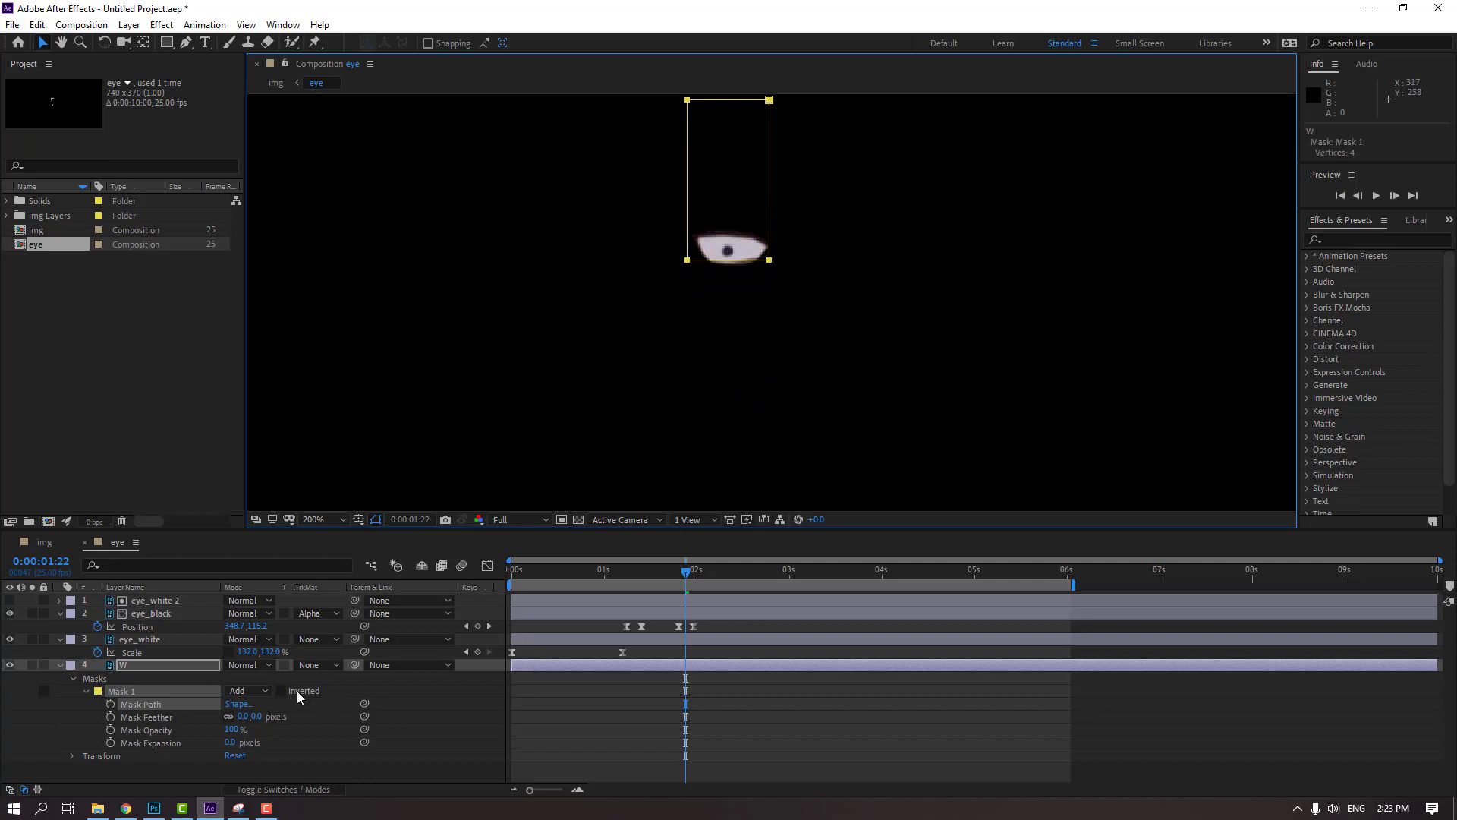
click(110, 703)
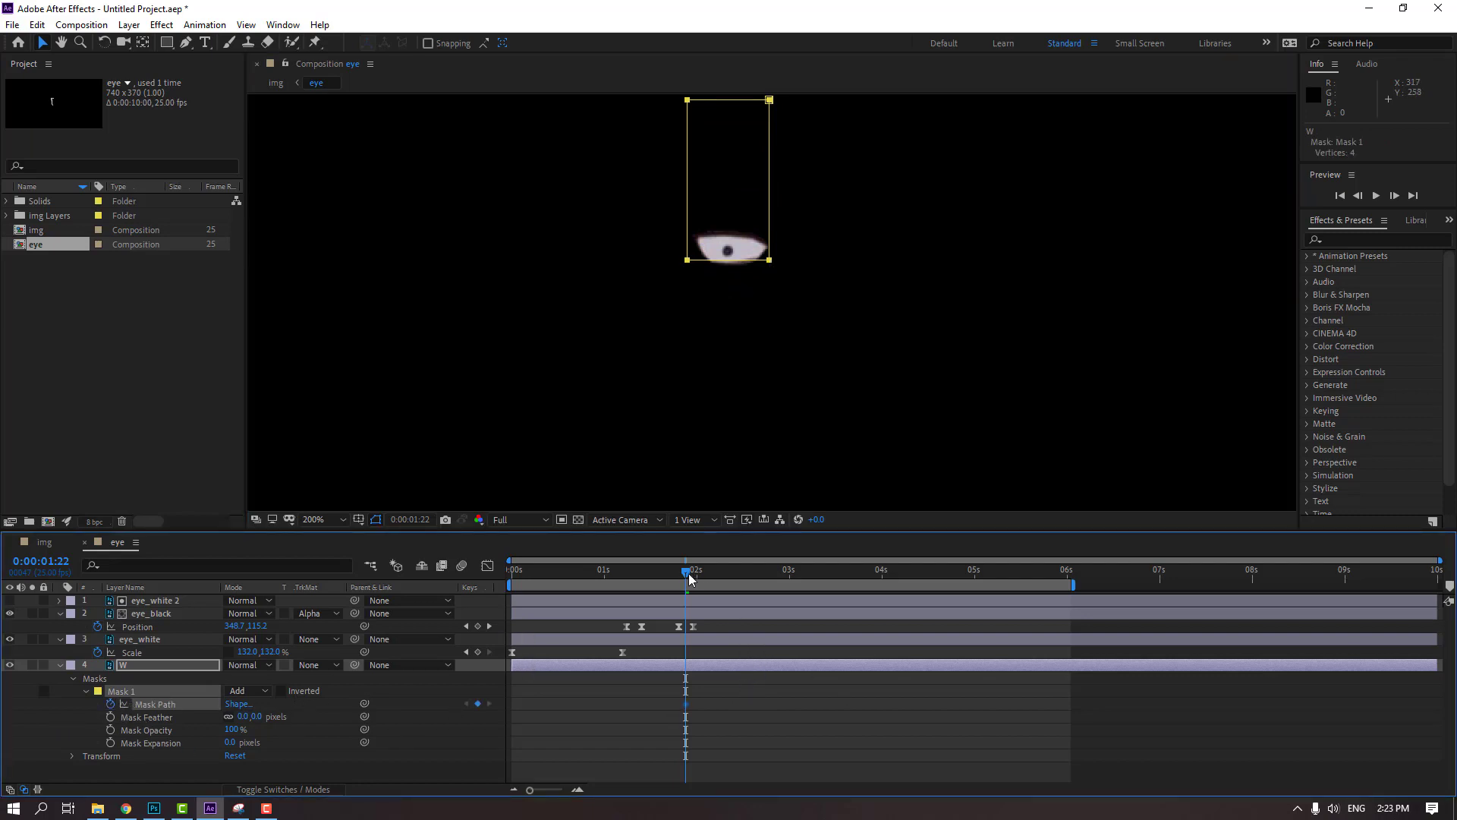
At 0:00:04:01, move the mask back down over the whole tear and scrub the timeline to check the reveal
drag(688, 575, 886, 573)
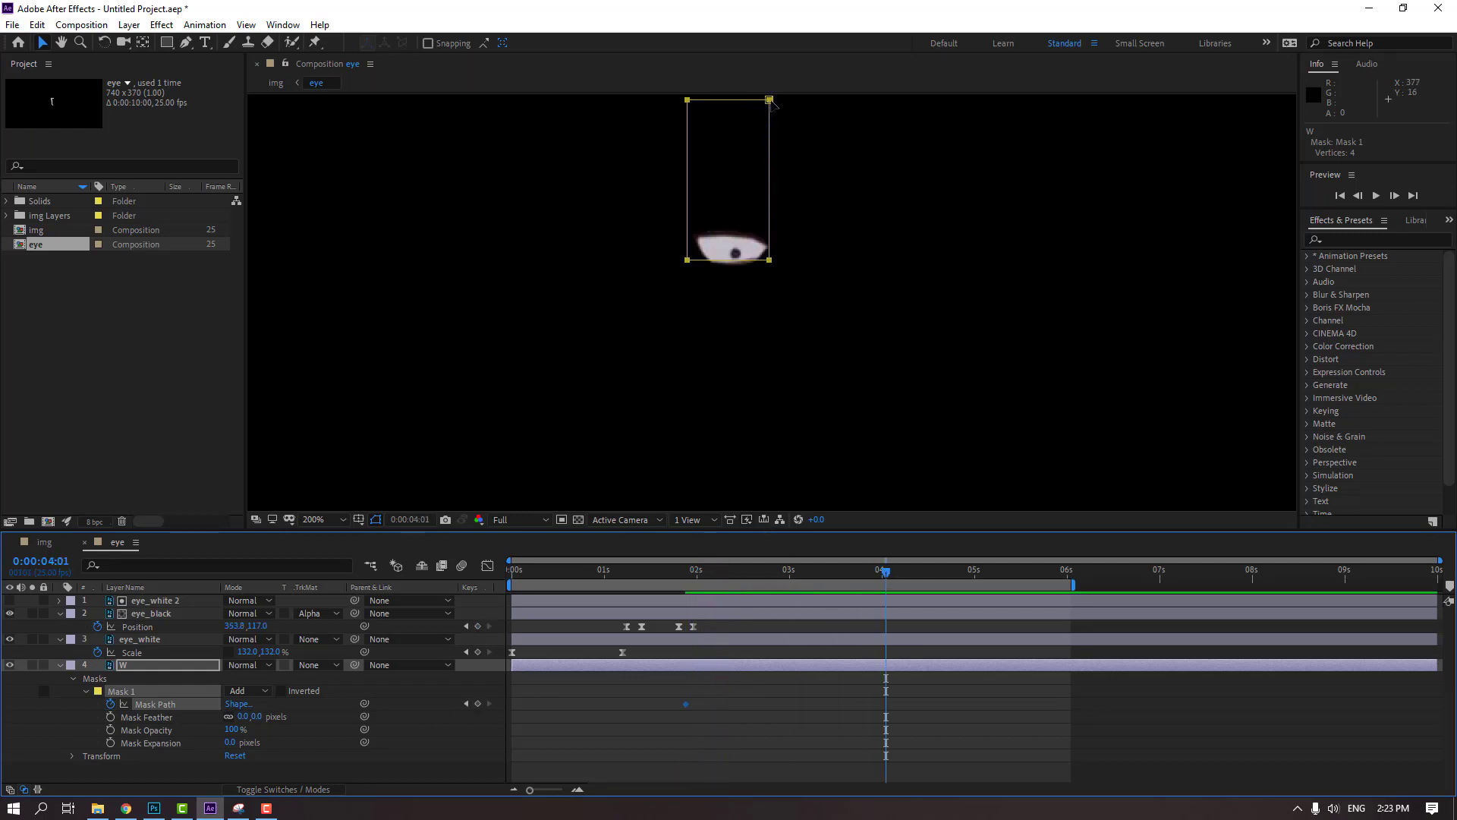
drag(769, 100, 792, 259)
click(958, 735)
drag(706, 571, 744, 571)
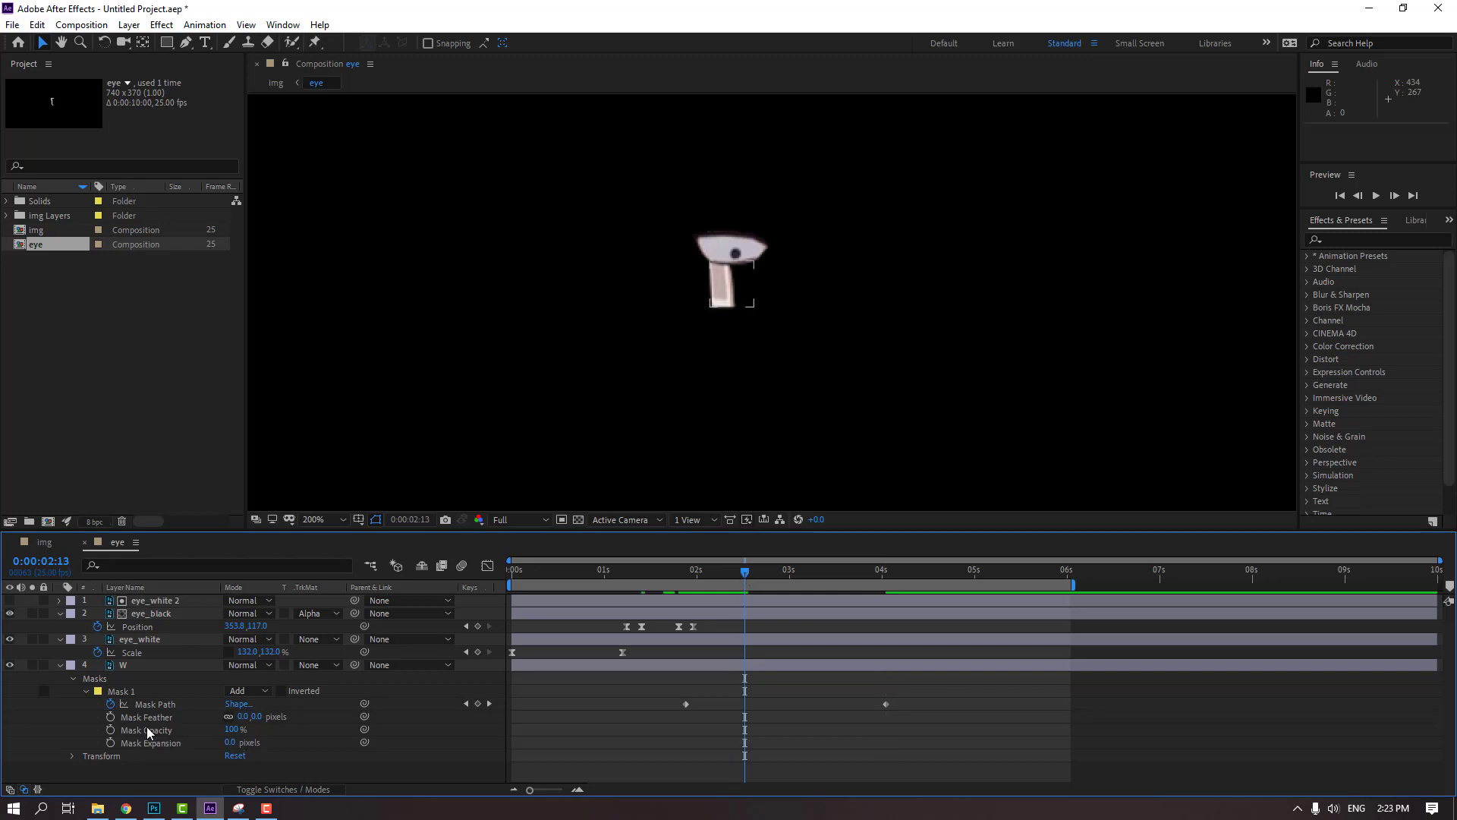
Try a Mask Feather of 35 pixels on the tear's mask
click(240, 718)
text(35)
key(Return)
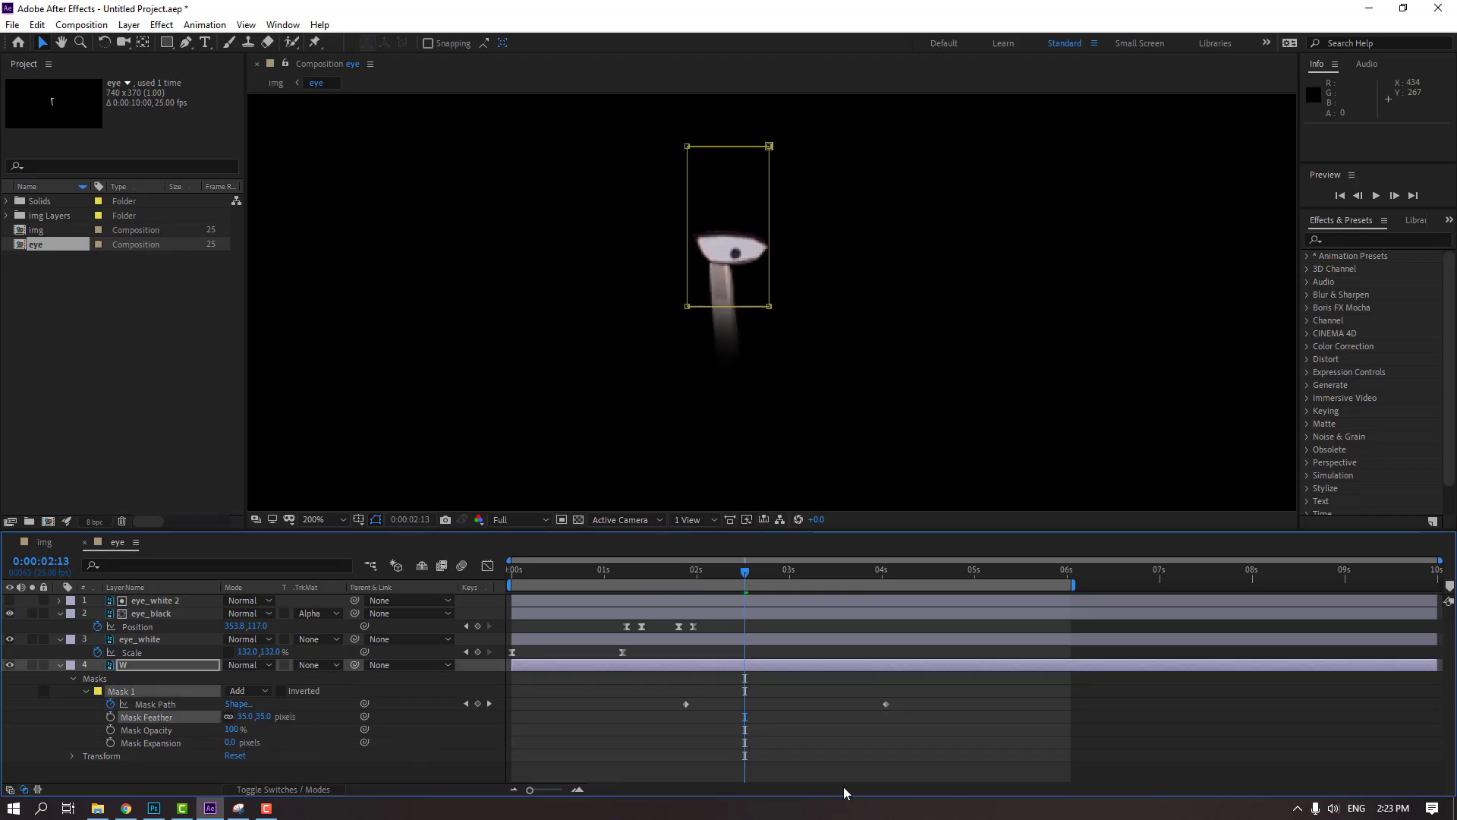
Set the tear's Mask Feather to 15 pixels and preview the tear animation
click(244, 717)
text(15)
key(Return)
click(1016, 707)
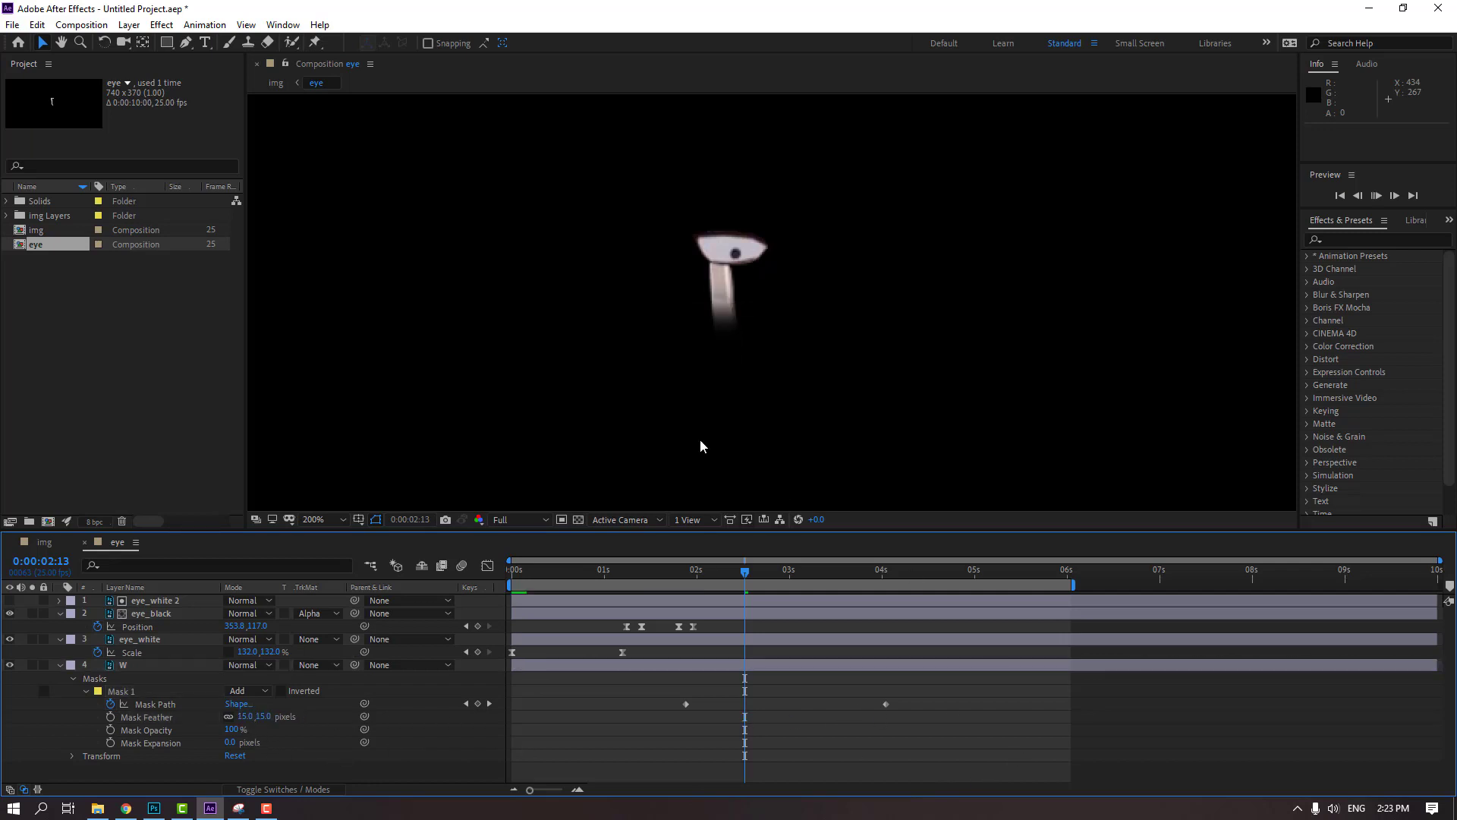
key(space)
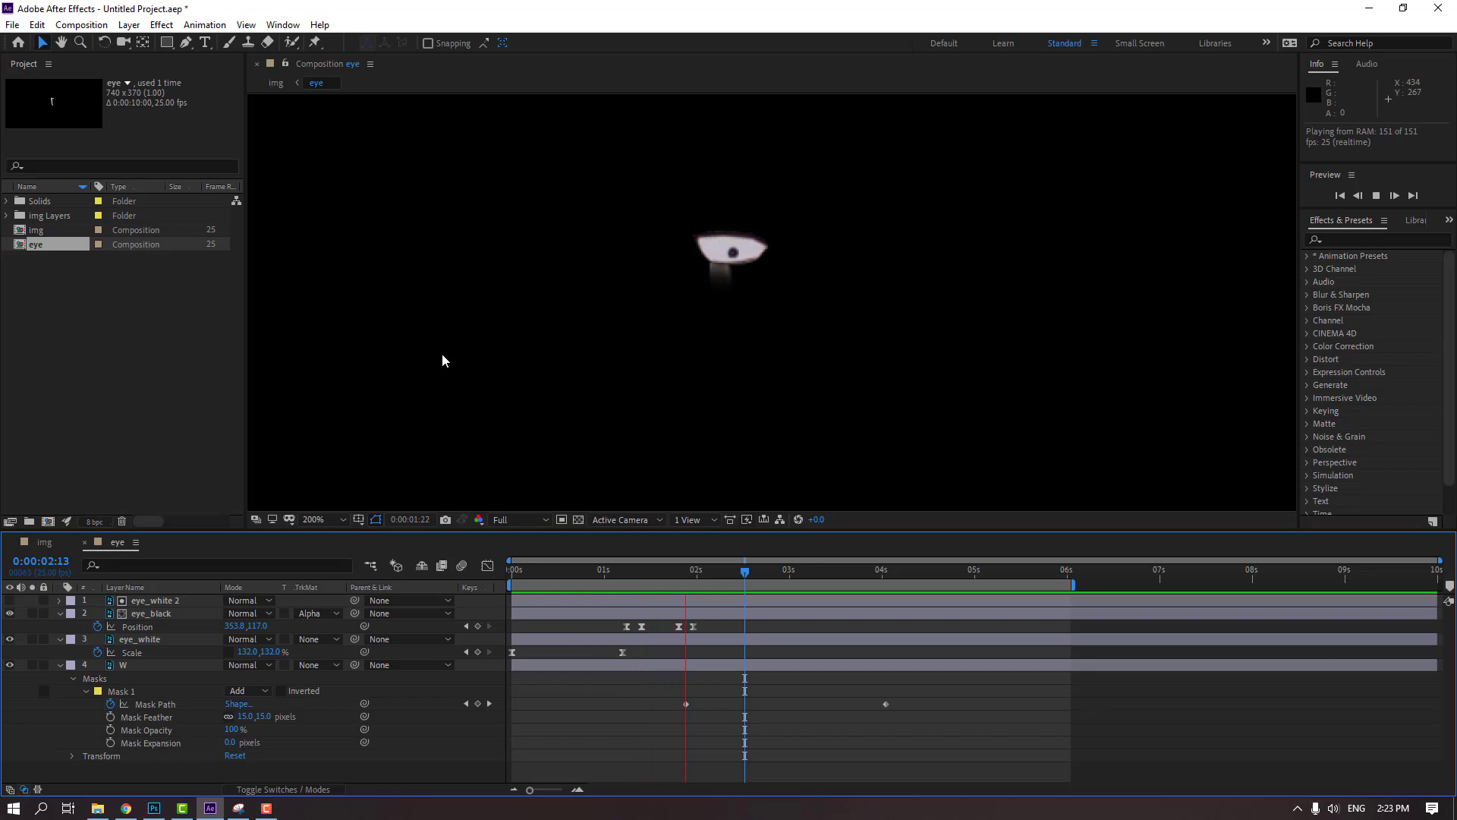
Trim the start of the W layer to its first Mask Path keyframe at 0:00:01:22
click(687, 578)
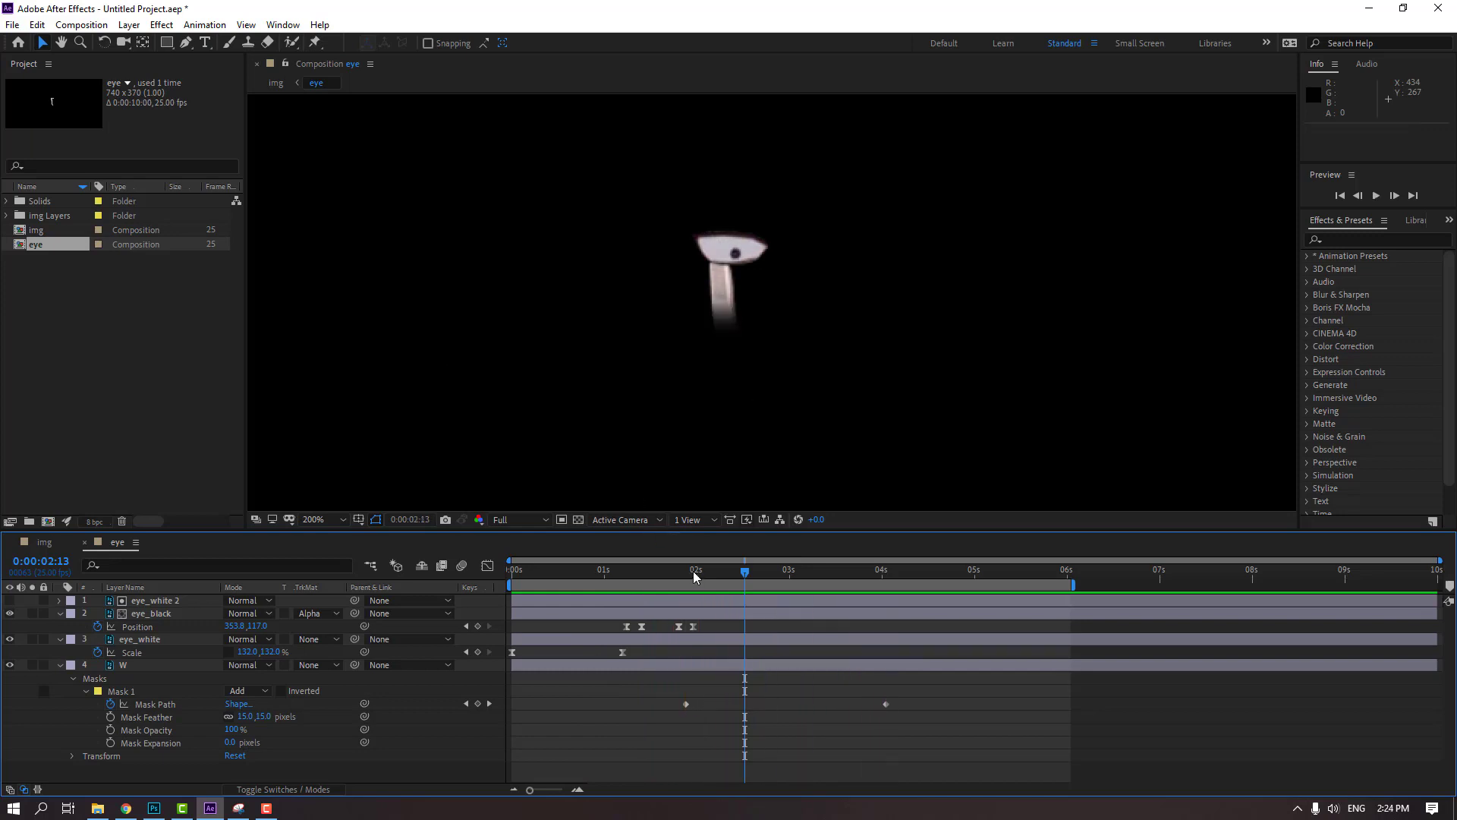
click(687, 707)
drag(514, 666, 686, 688)
click(793, 708)
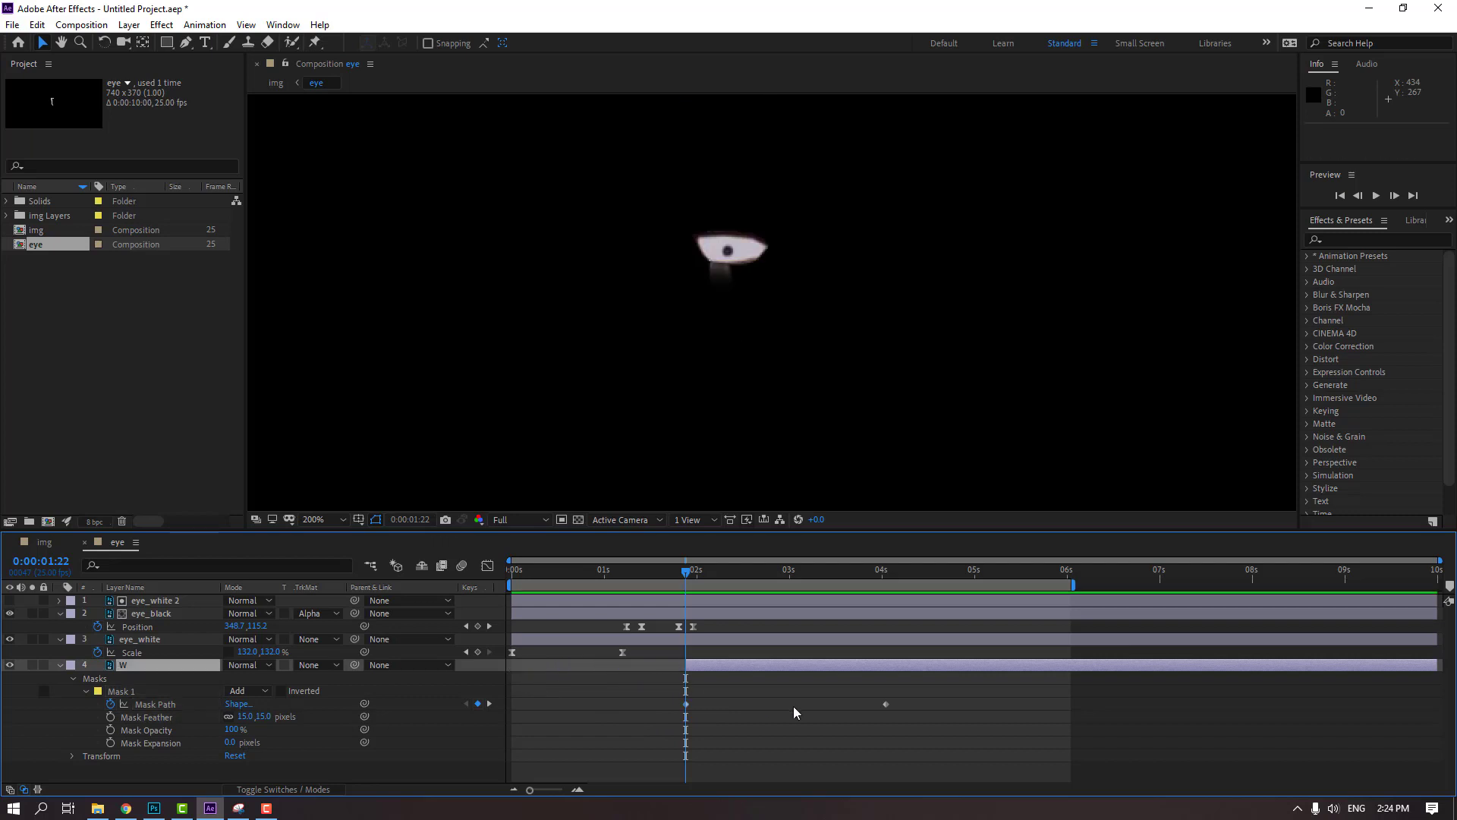
Preview the tear animation in the eye composition and on the face in the img composition
key(space)
scroll(506, 417, down, 1)
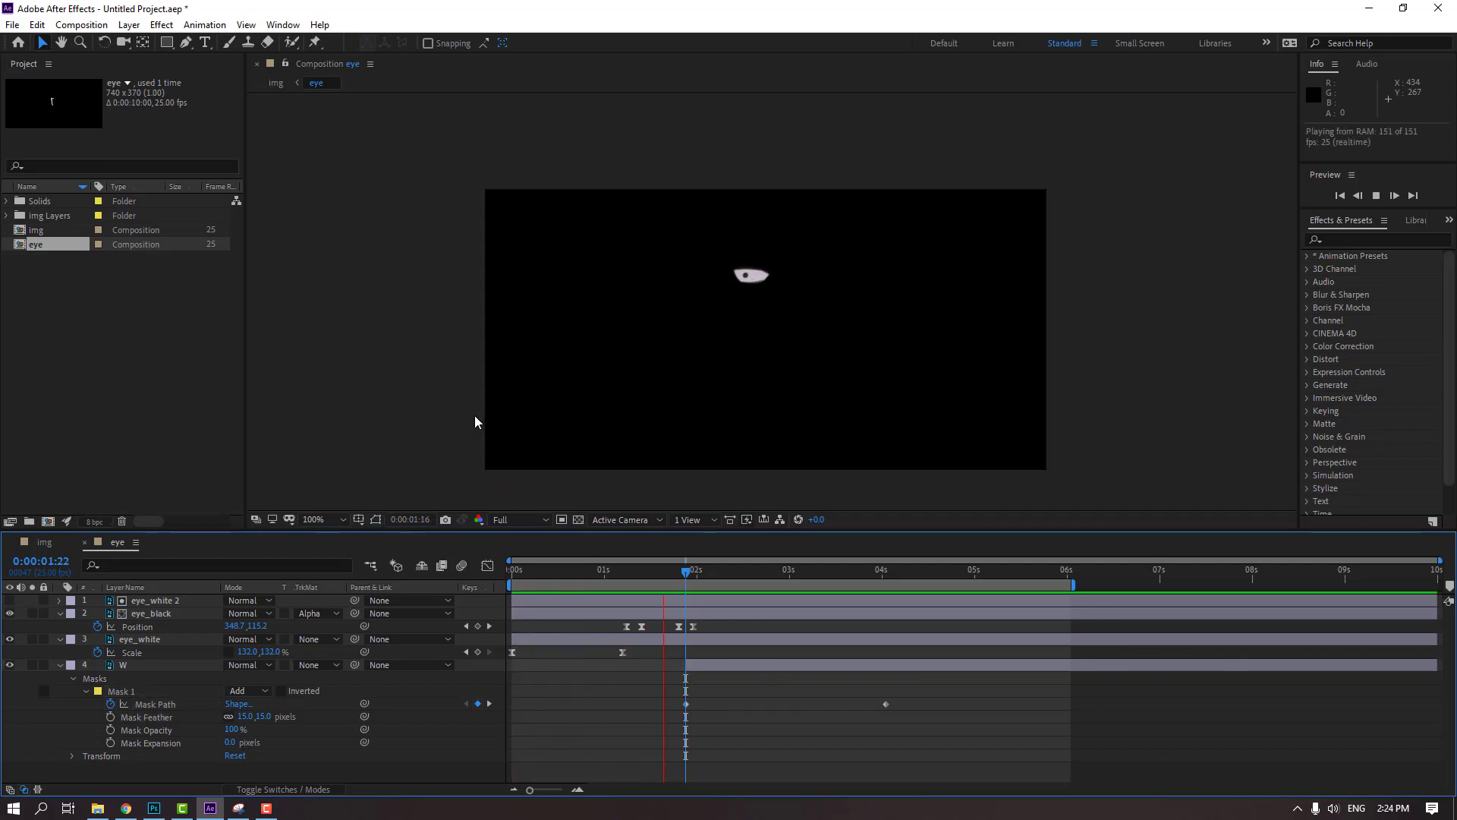
key(space)
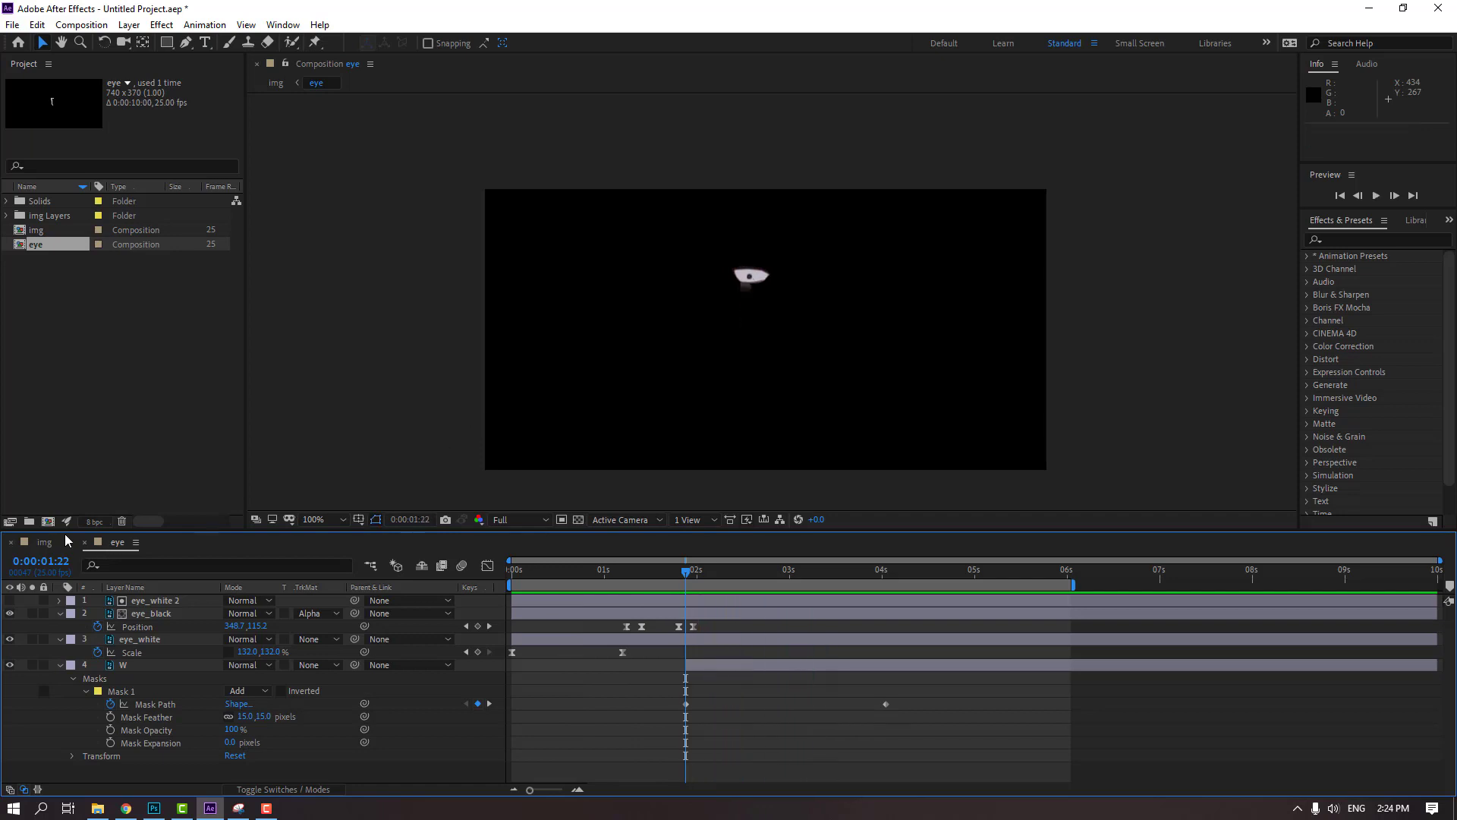
click(44, 542)
key(space)
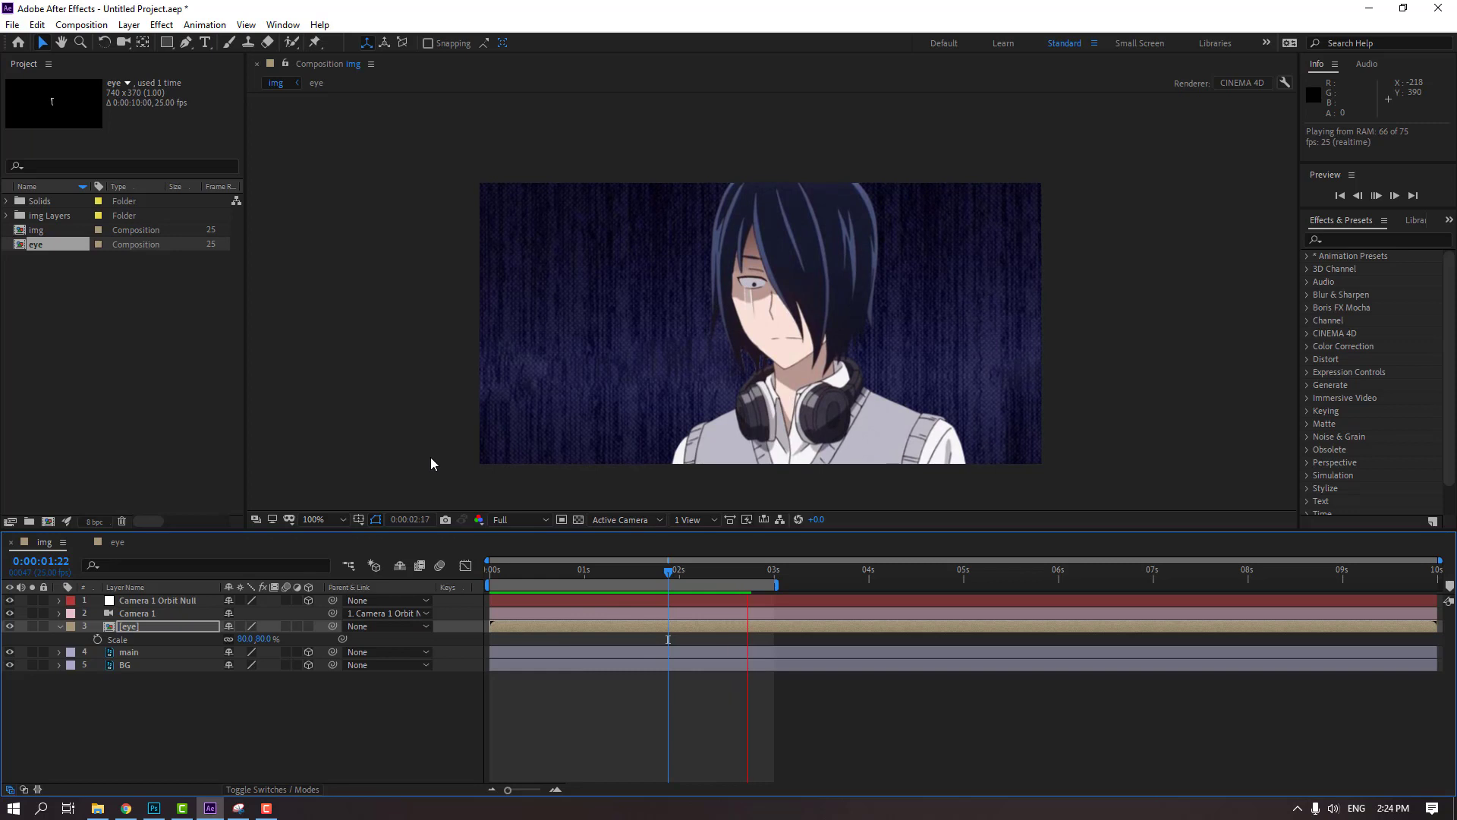
key(space)
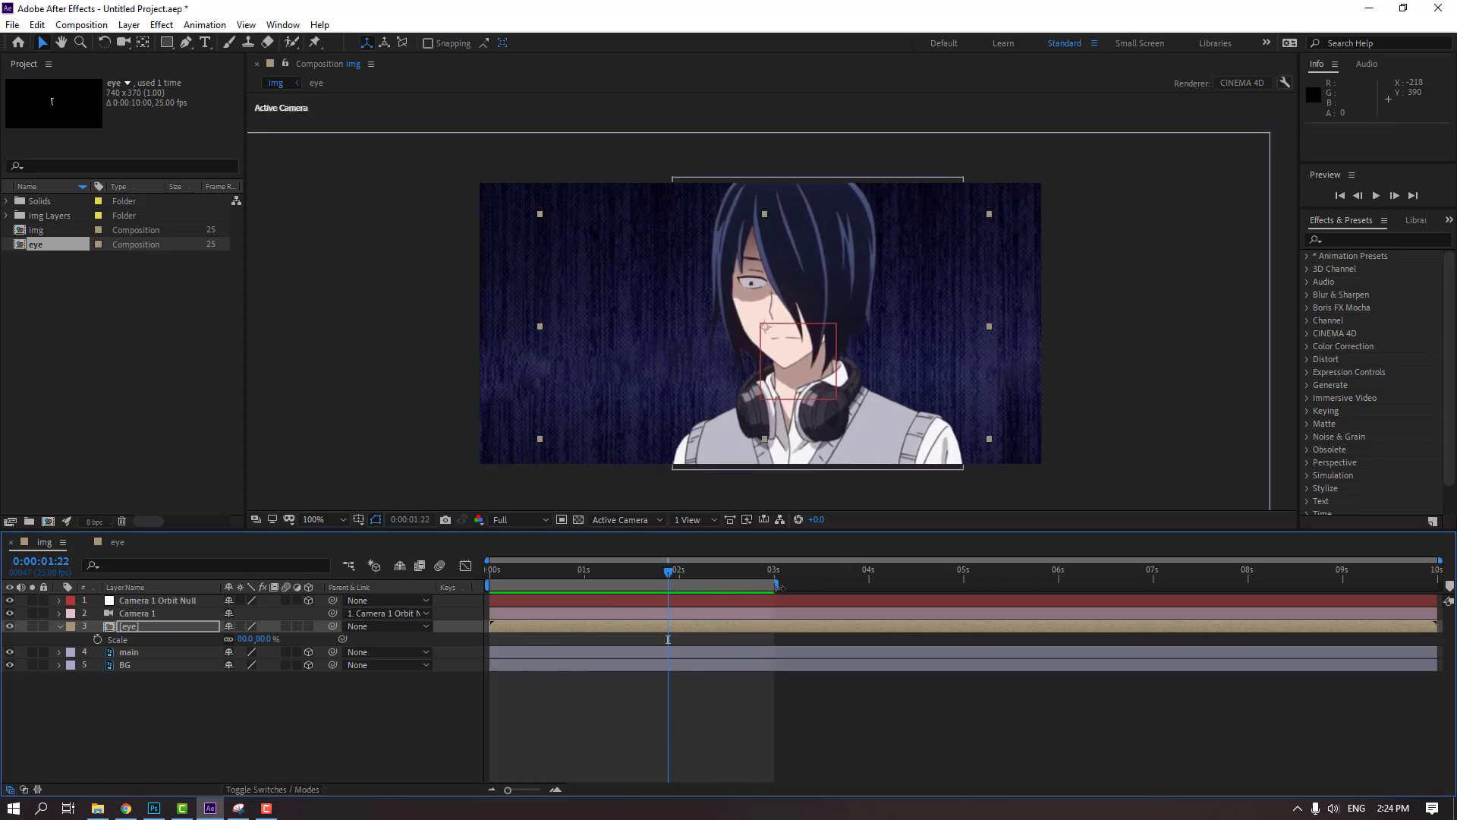
Extend the img composition's work area to about 6 seconds, preview it, and return to the first frame
drag(780, 587, 1055, 585)
key(space)
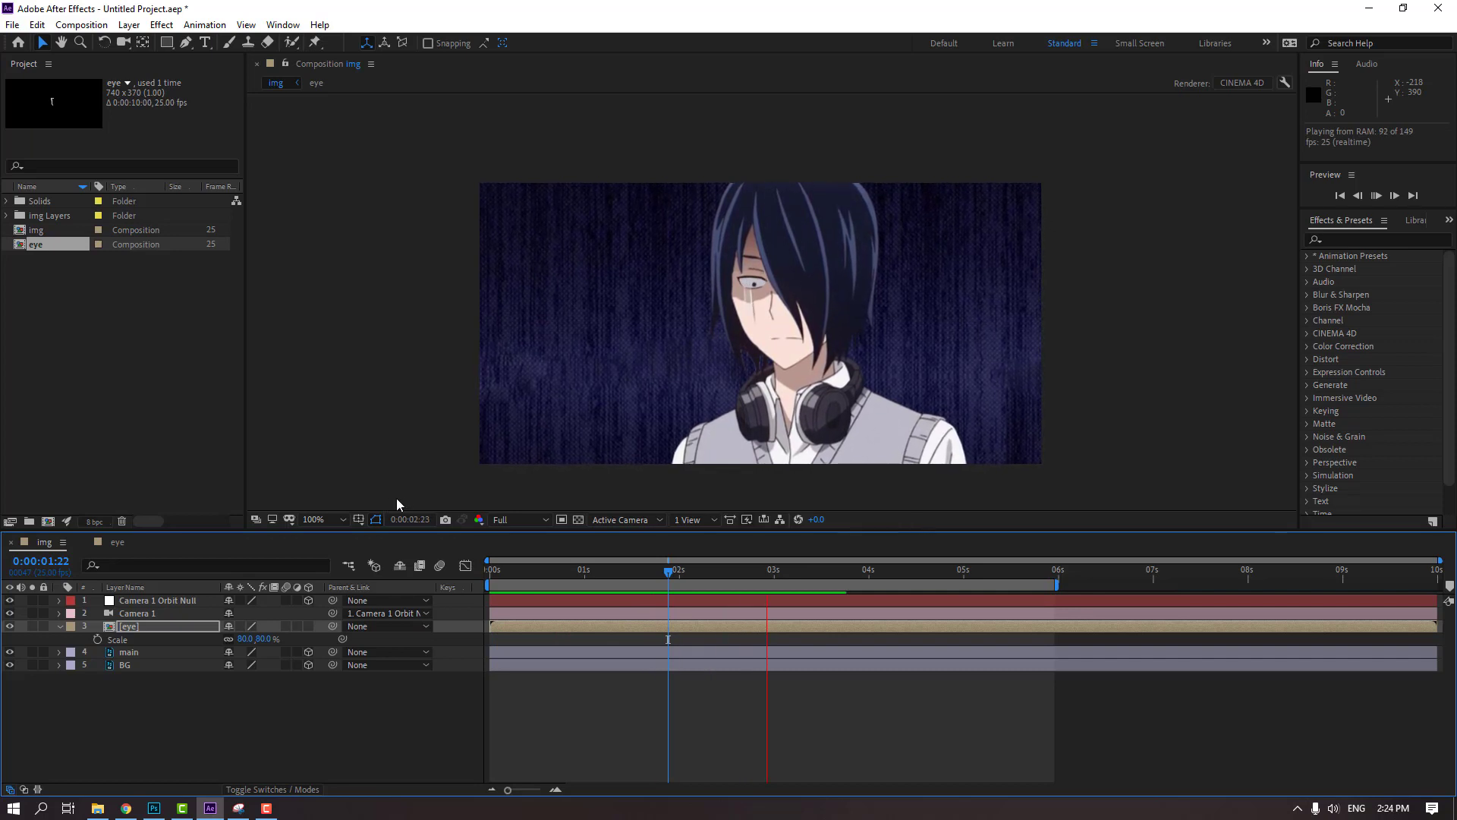
drag(789, 572, 486, 559)
click(60, 626)
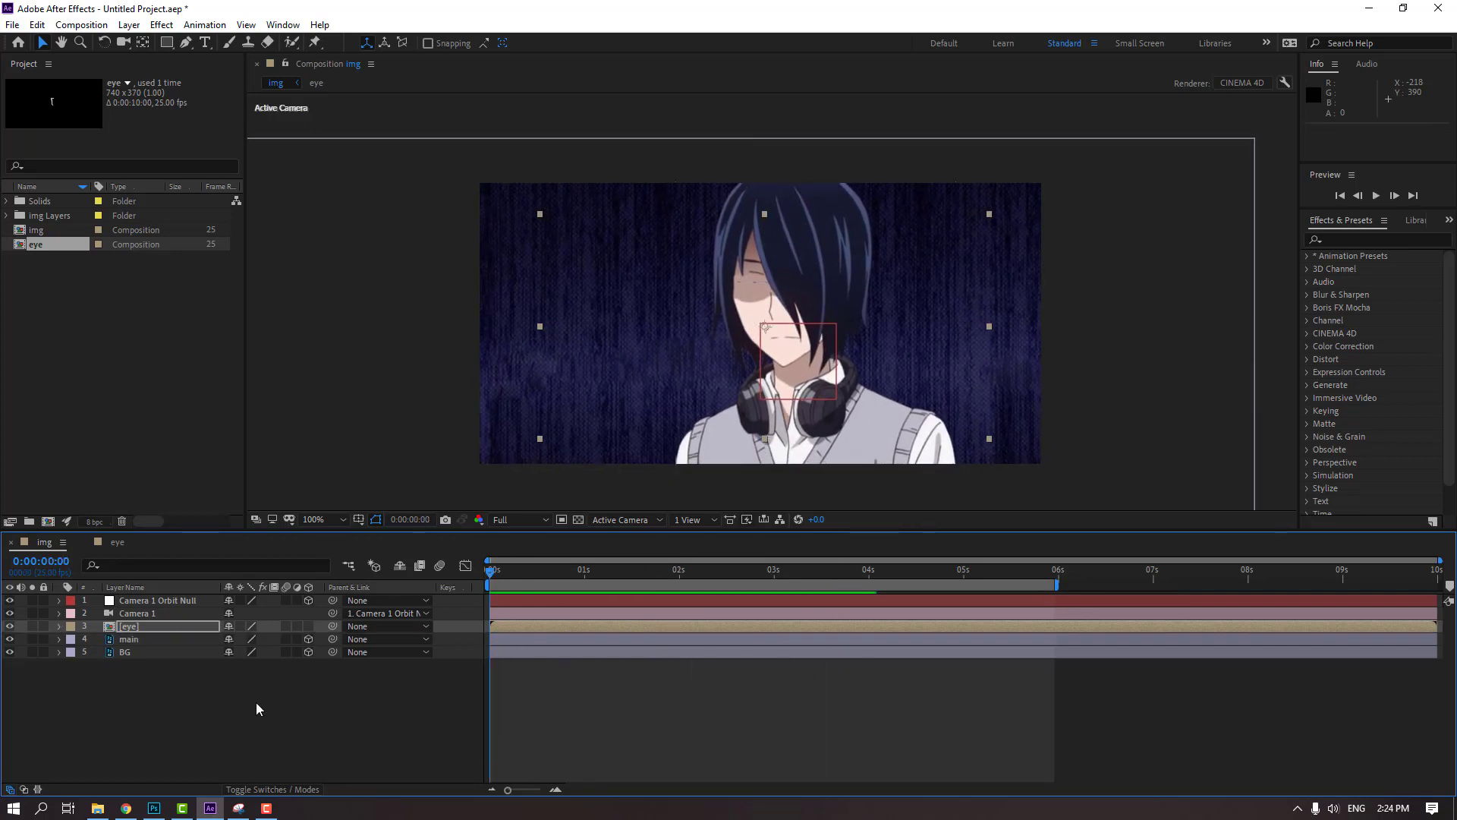
click(302, 759)
key(F9)
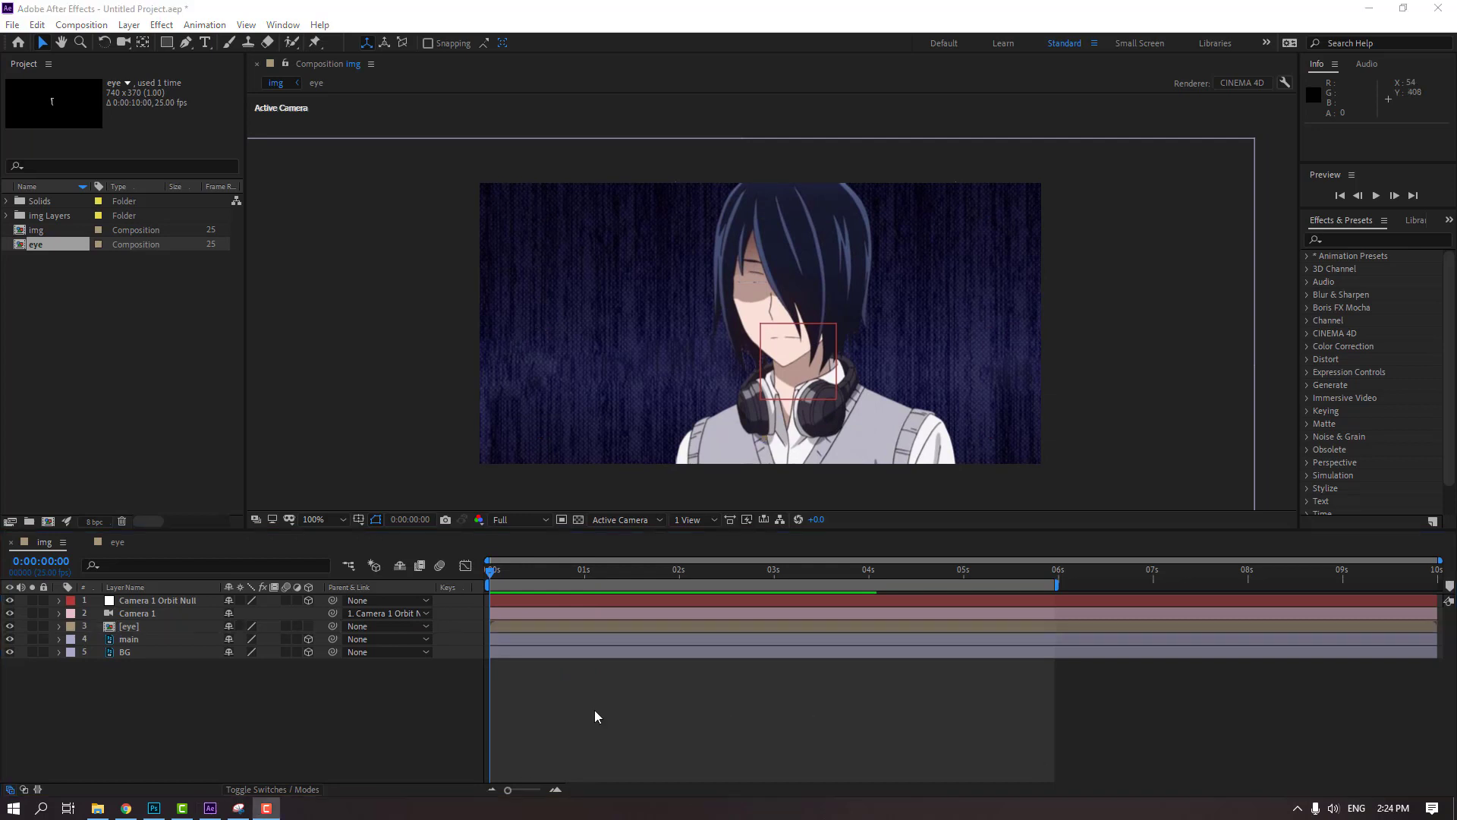
mouse_move(502, 573)
mouse_down()
mouse_move(524, 576)
mouse_move(486, 578)
mouse_up()
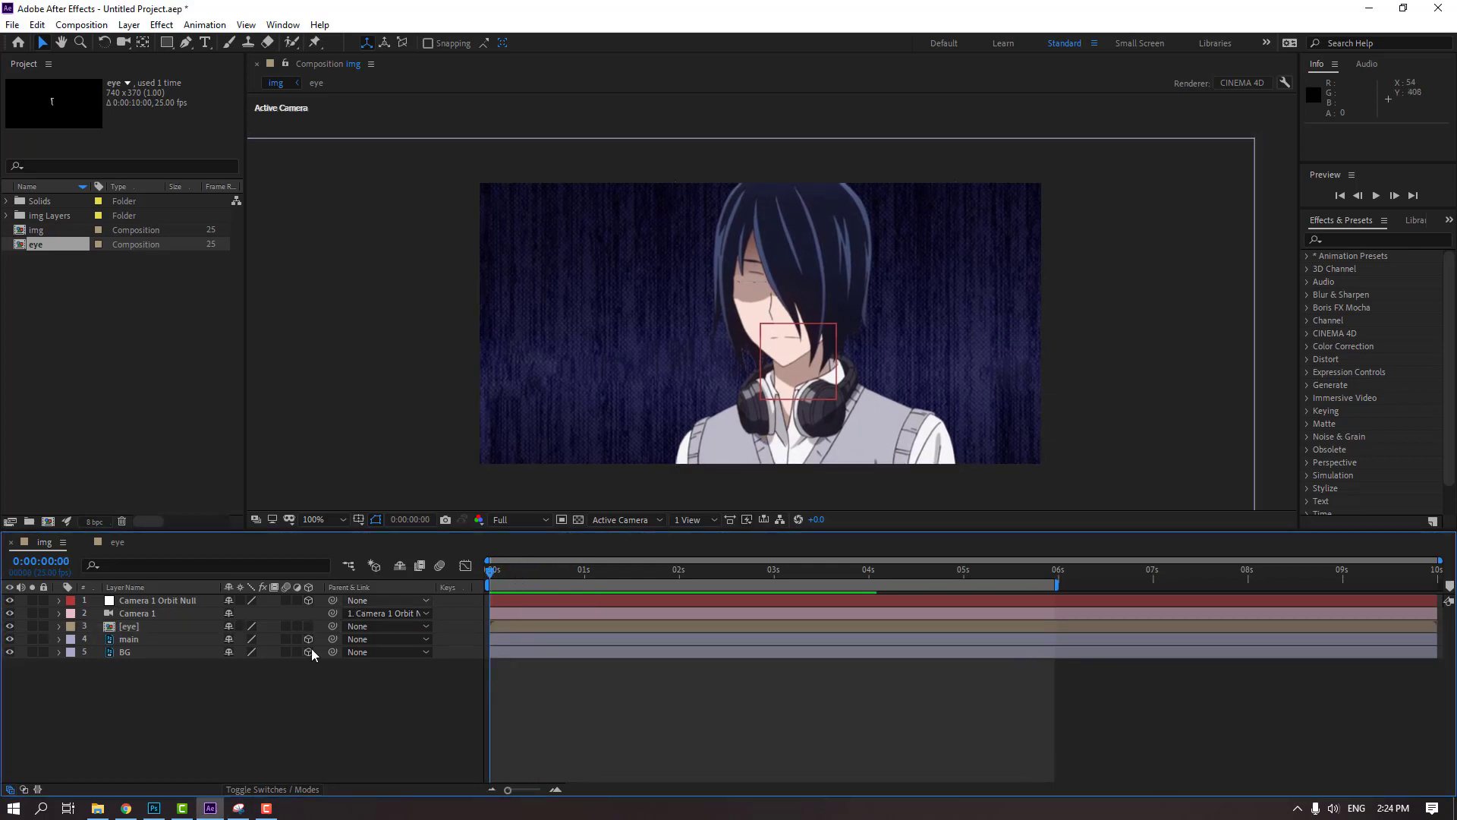
Make the eye layer 3D and copy the main layer's Position, 466, 185, 847, onto it
click(148, 626)
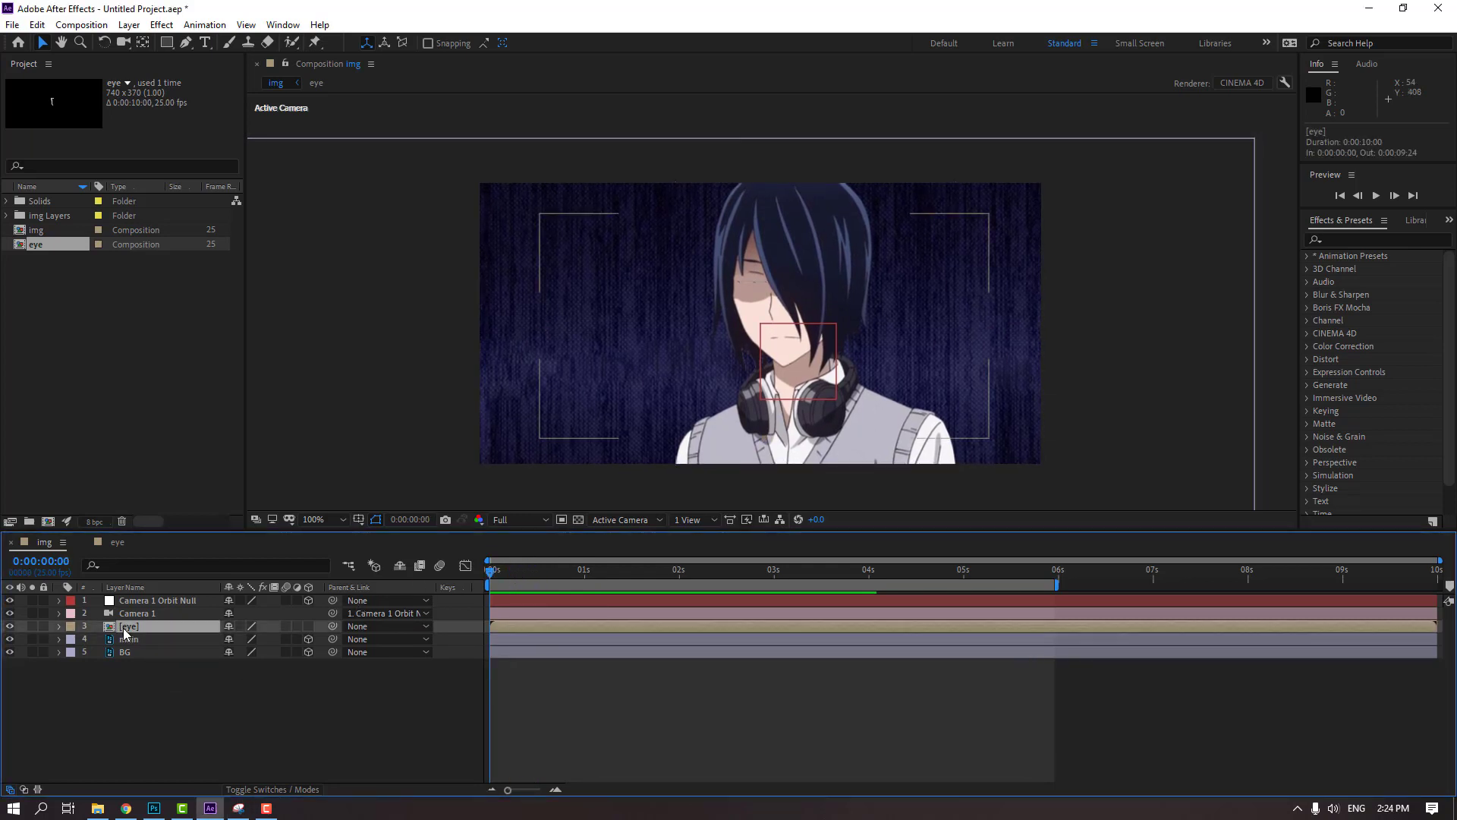
click(308, 627)
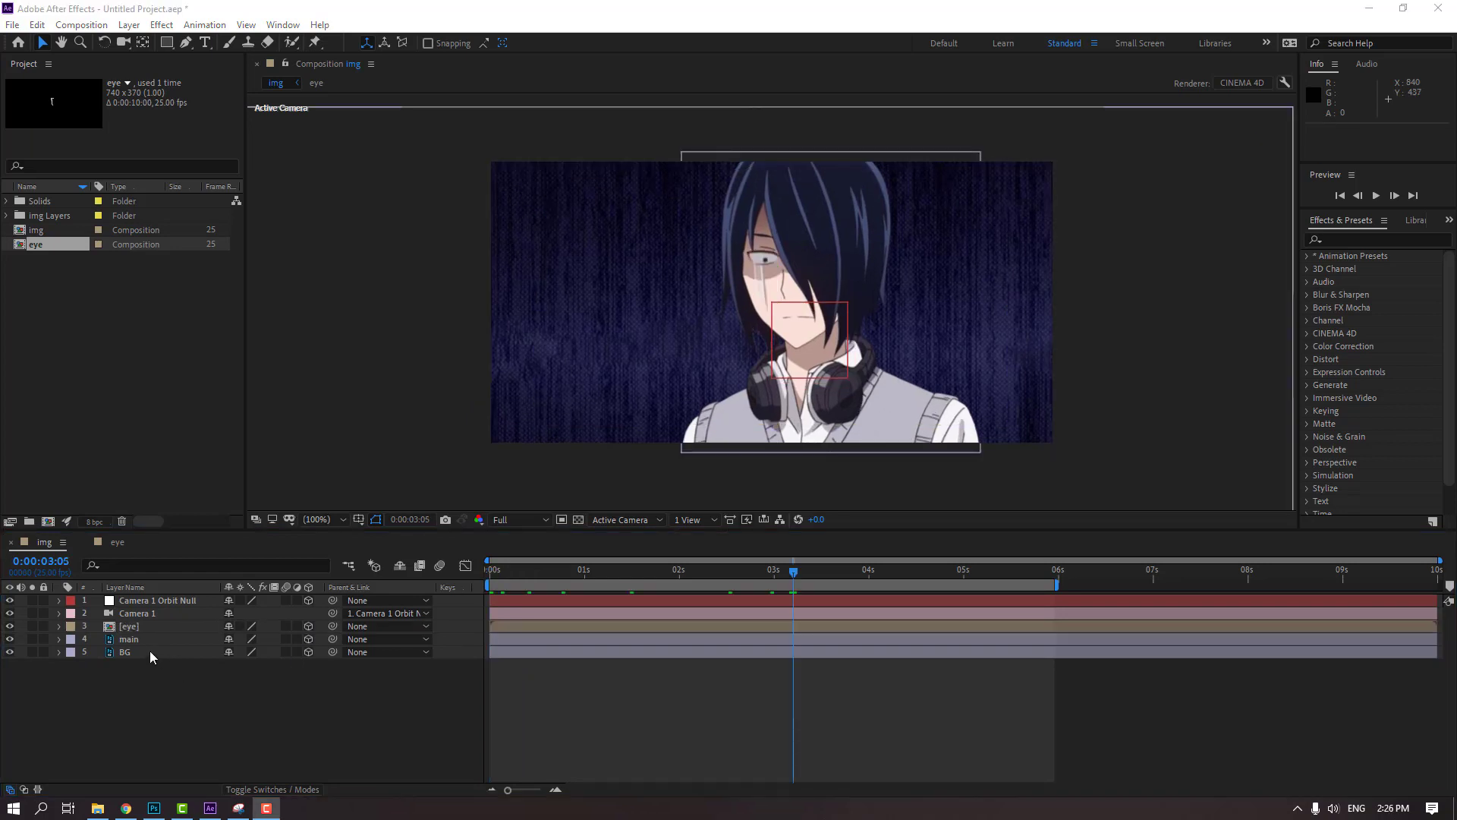
click(136, 640)
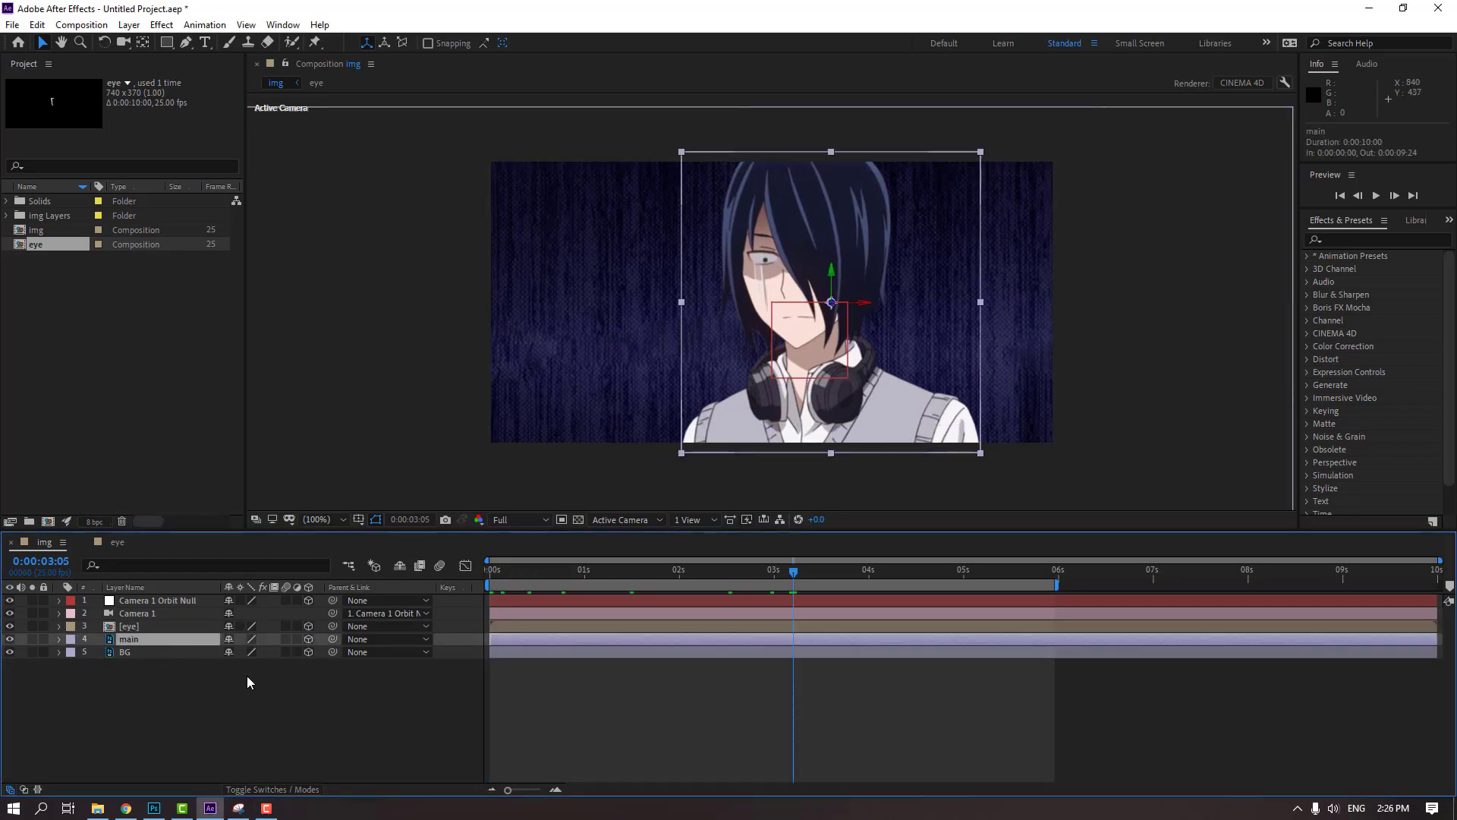
key(p)
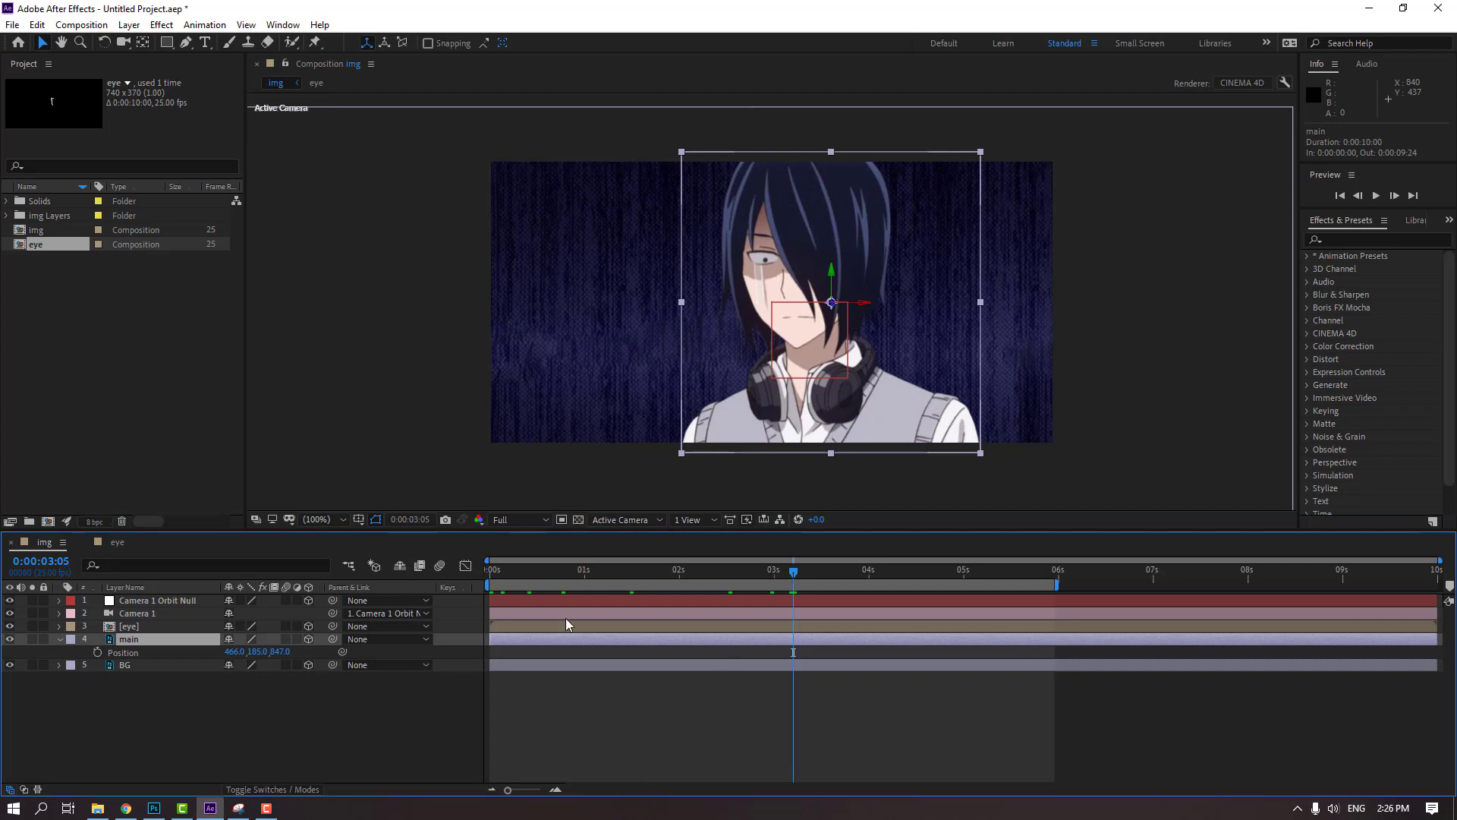
key(Return)
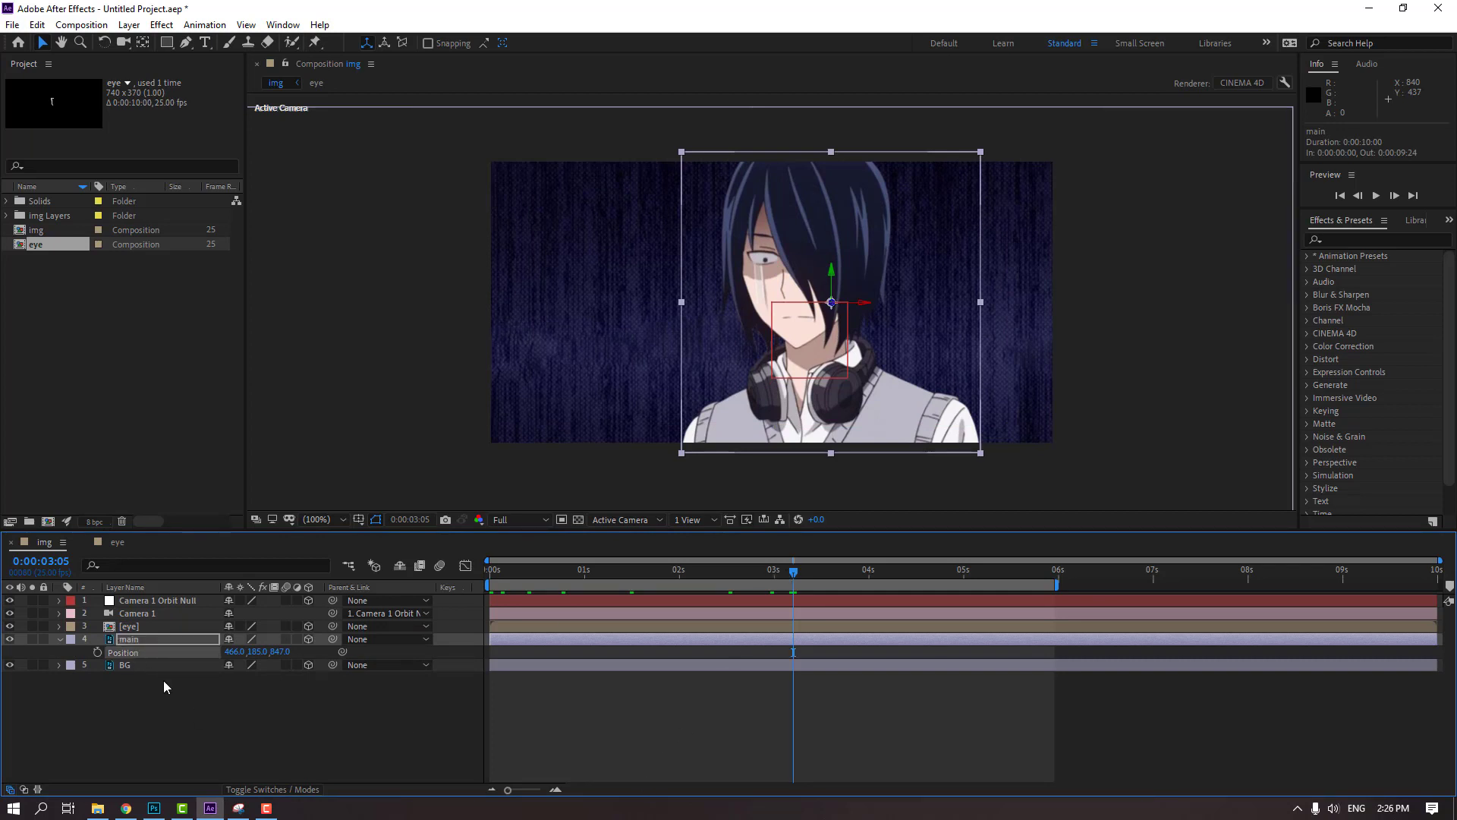
click(130, 629)
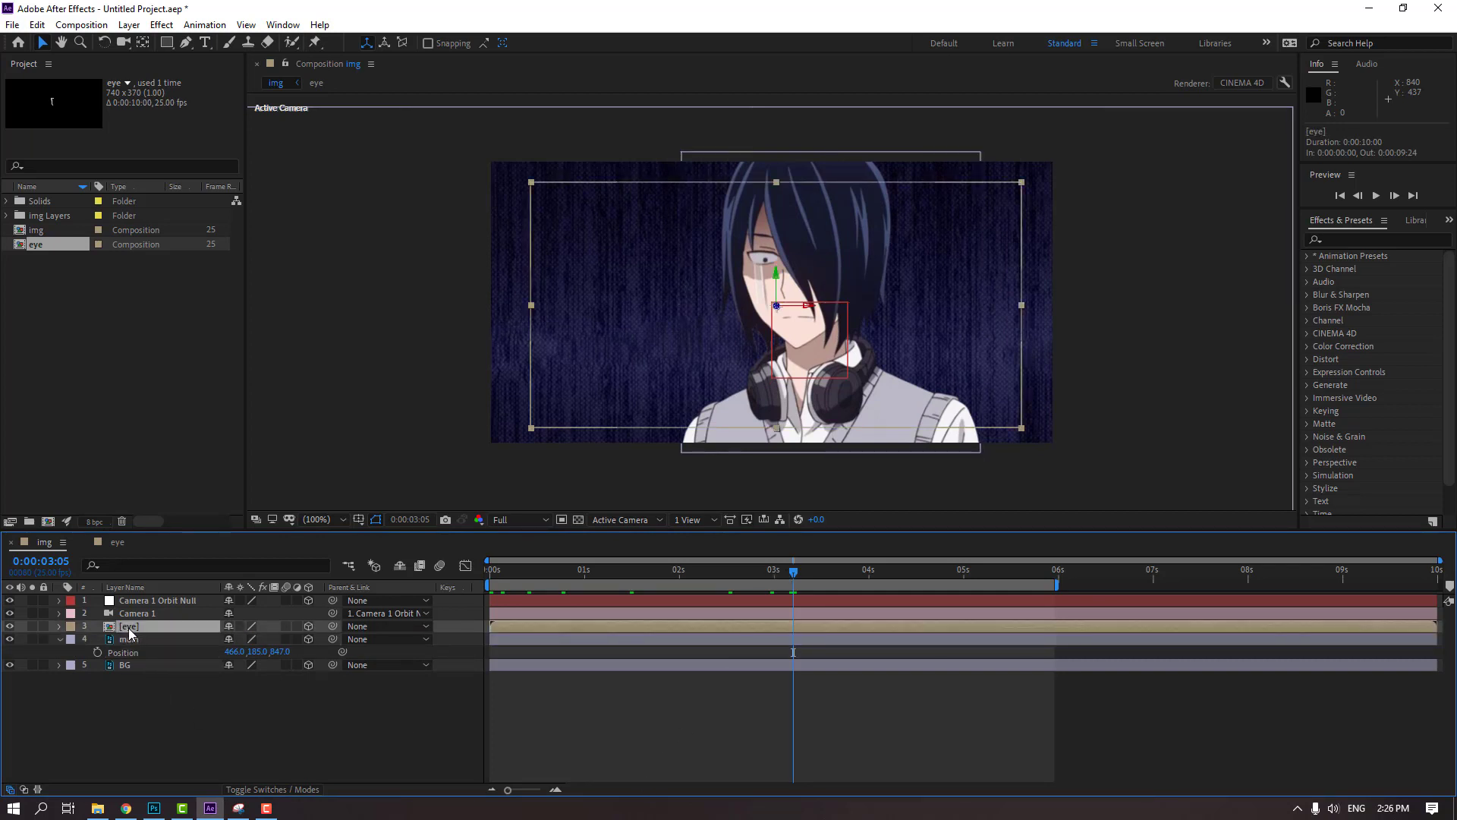
key(p)
click(126, 642)
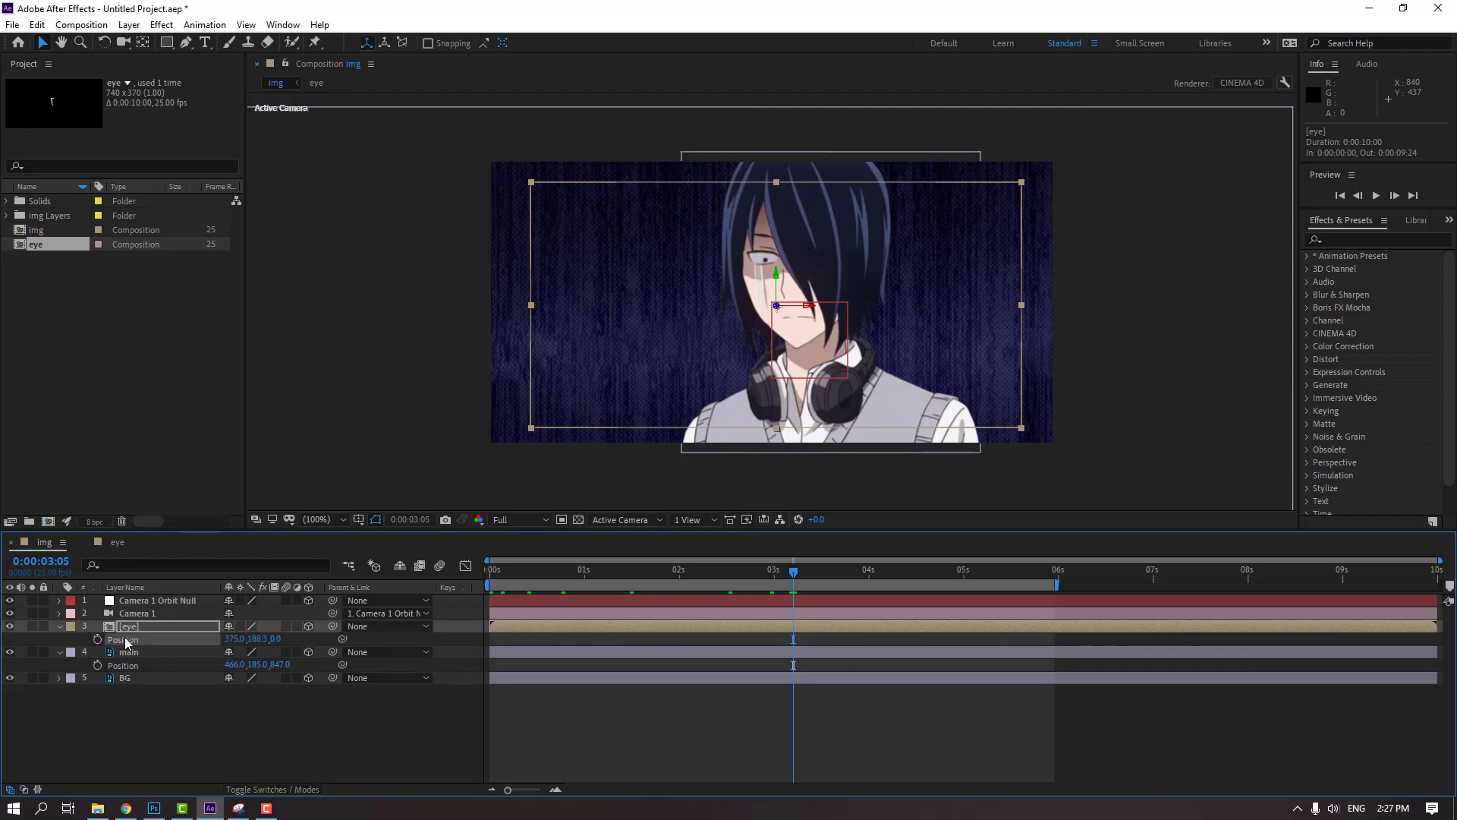
key(ctrl+v)
Set the eye layer's Z position to 842 and align it with the face at about 370, 172.5
scroll(834, 343, up, 1)
scroll(835, 347, up, 1)
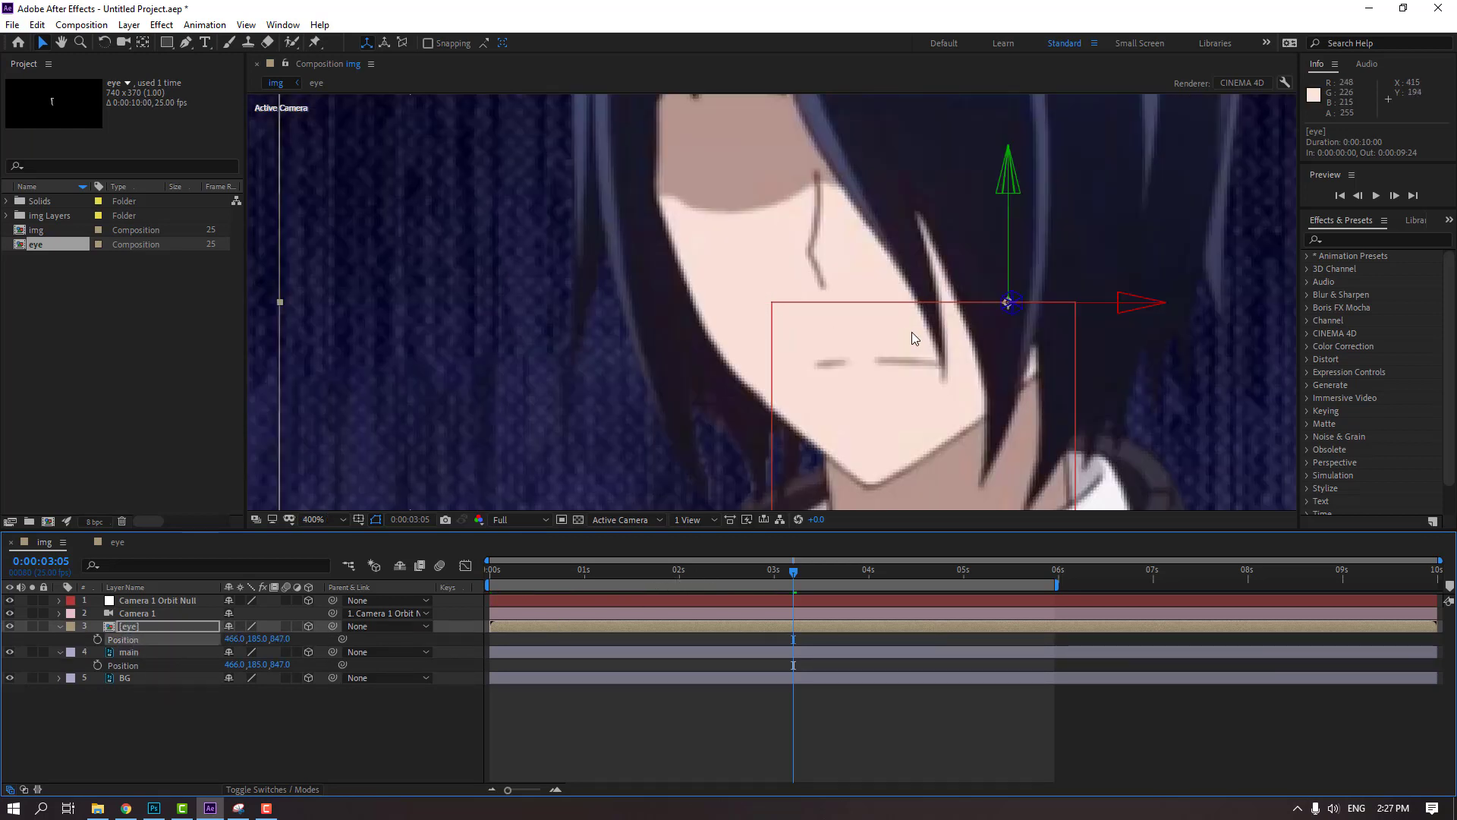
drag(831, 220, 659, 308)
mouse_move(279, 639)
mouse_down()
mouse_move(260, 647)
mouse_move(298, 634)
mouse_move(279, 639)
mouse_up()
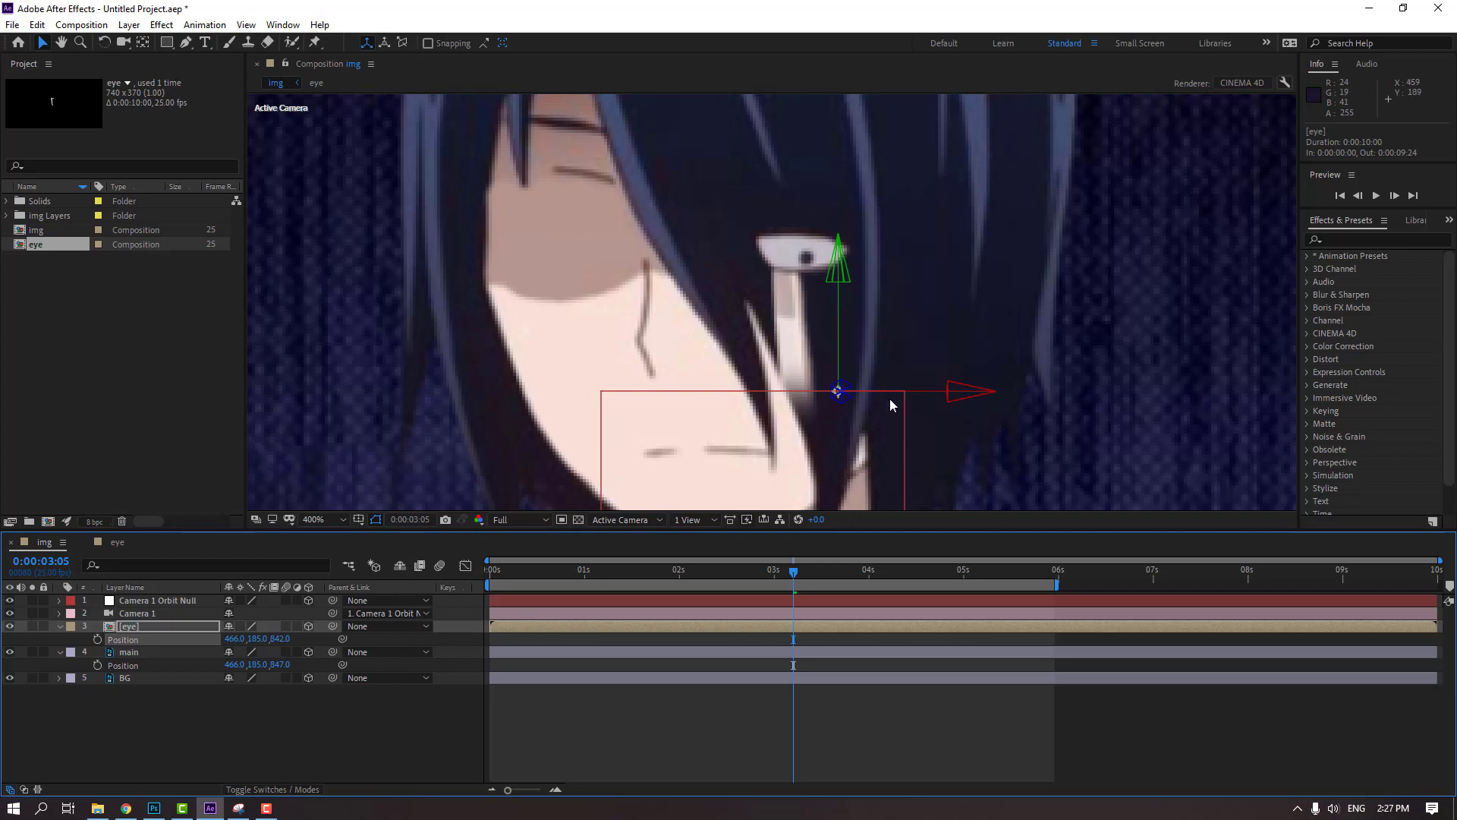
drag(926, 394, 644, 389)
drag(600, 331, 602, 294)
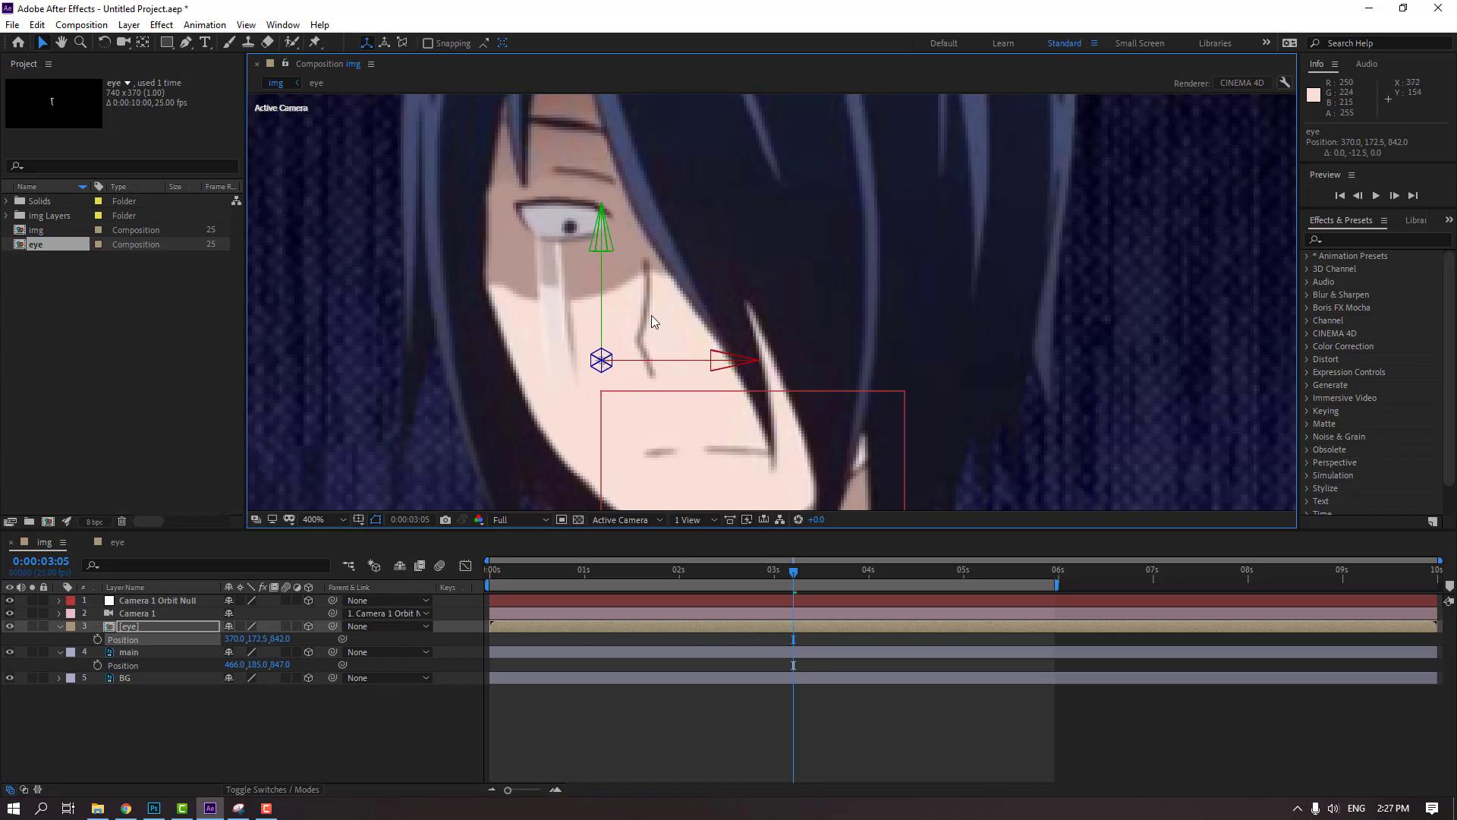
Scale the eye layer to 100% at about 0:00:05:01 and realign it with the face at about 373.8, 186.8, 842
drag(793, 571, 969, 582)
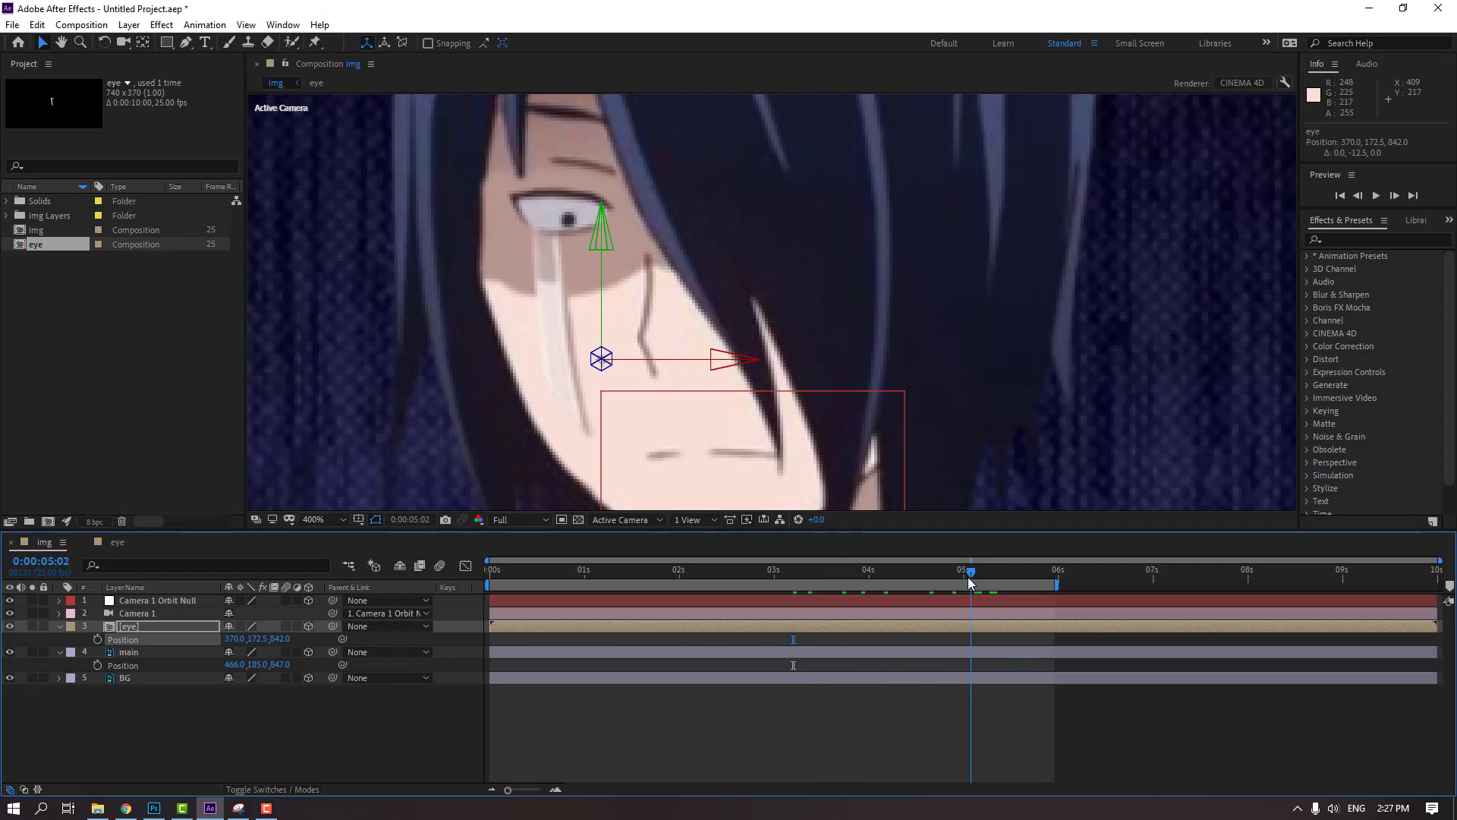
click(155, 630)
key(s)
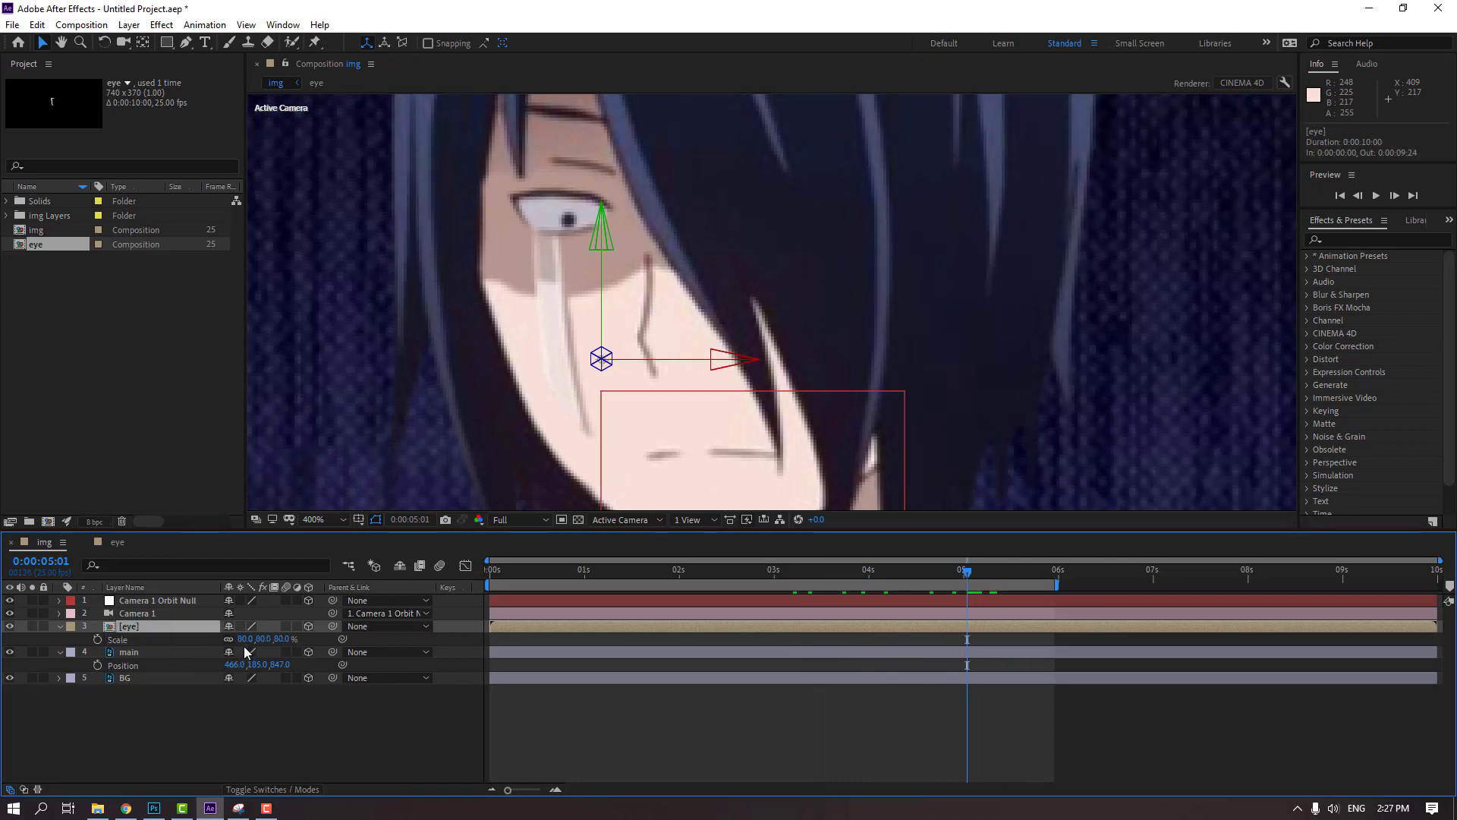
click(243, 639)
text(100)
key(Return)
drag(599, 293, 606, 327)
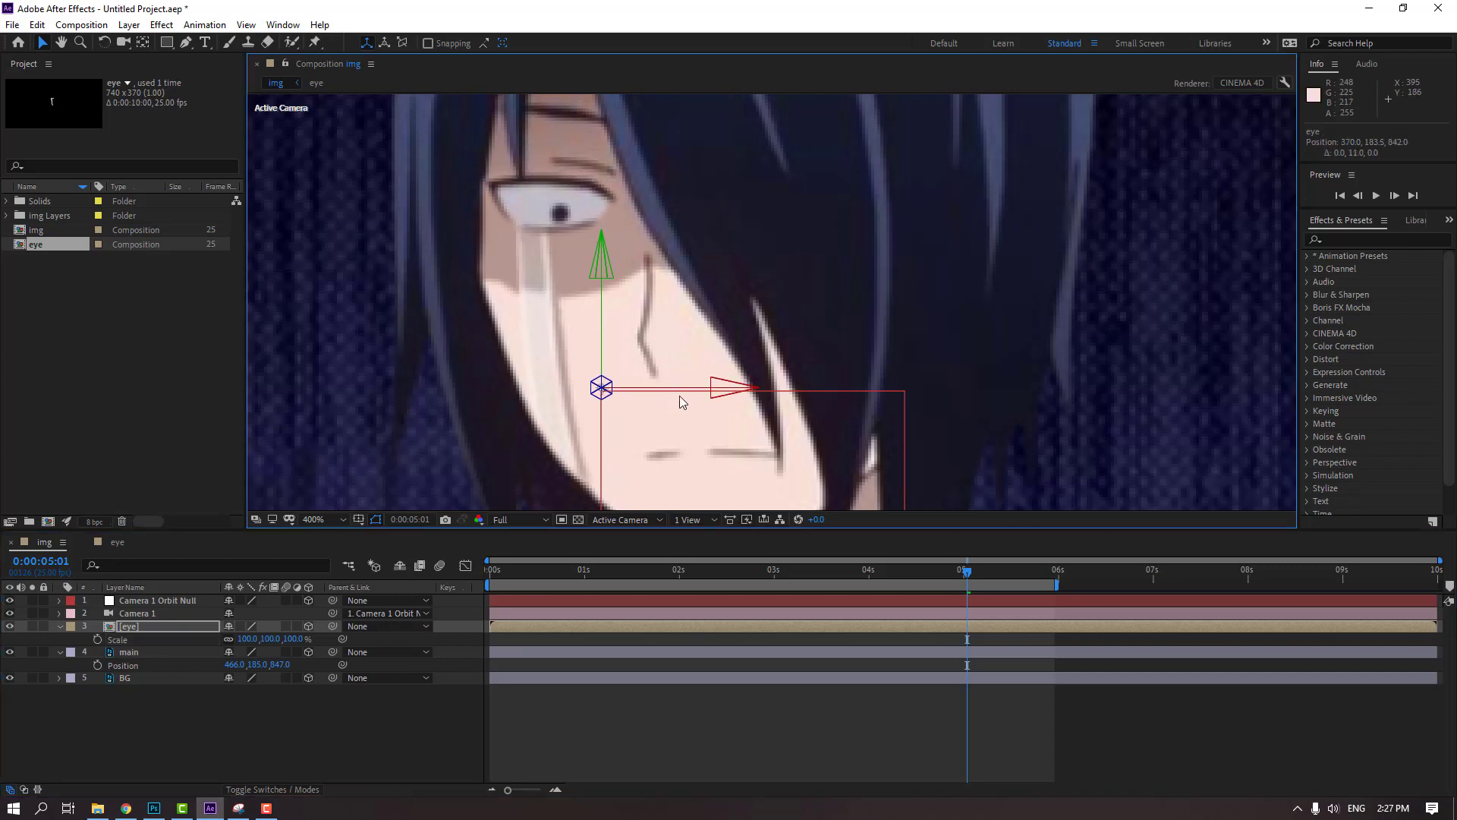
drag(682, 390, 692, 391)
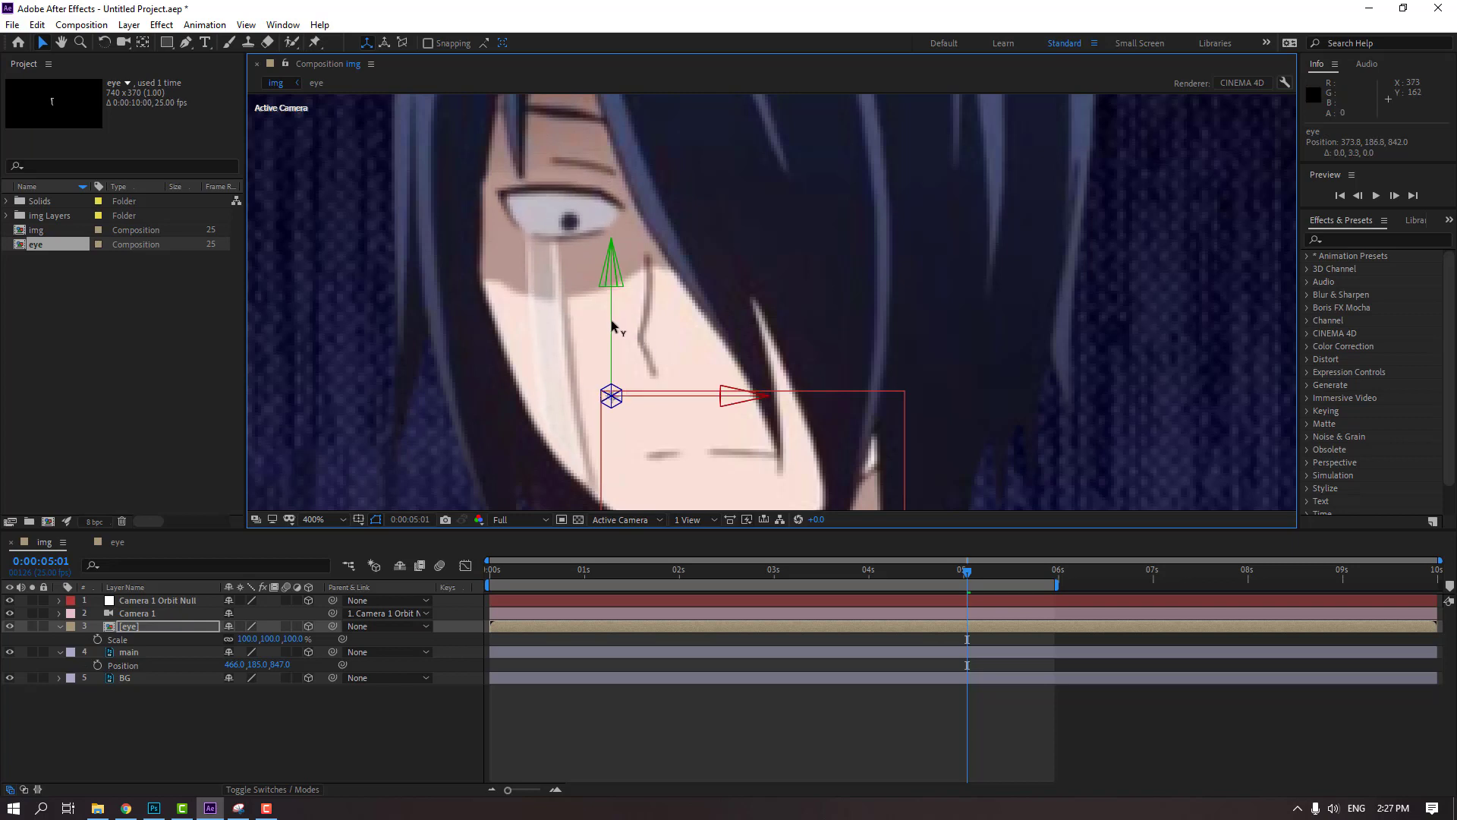
Return the img composition to its first frame, fit the whole picture in the viewer, and collapse the open layer properties
key(comma)
click(936, 600)
drag(923, 567, 487, 570)
click(335, 521)
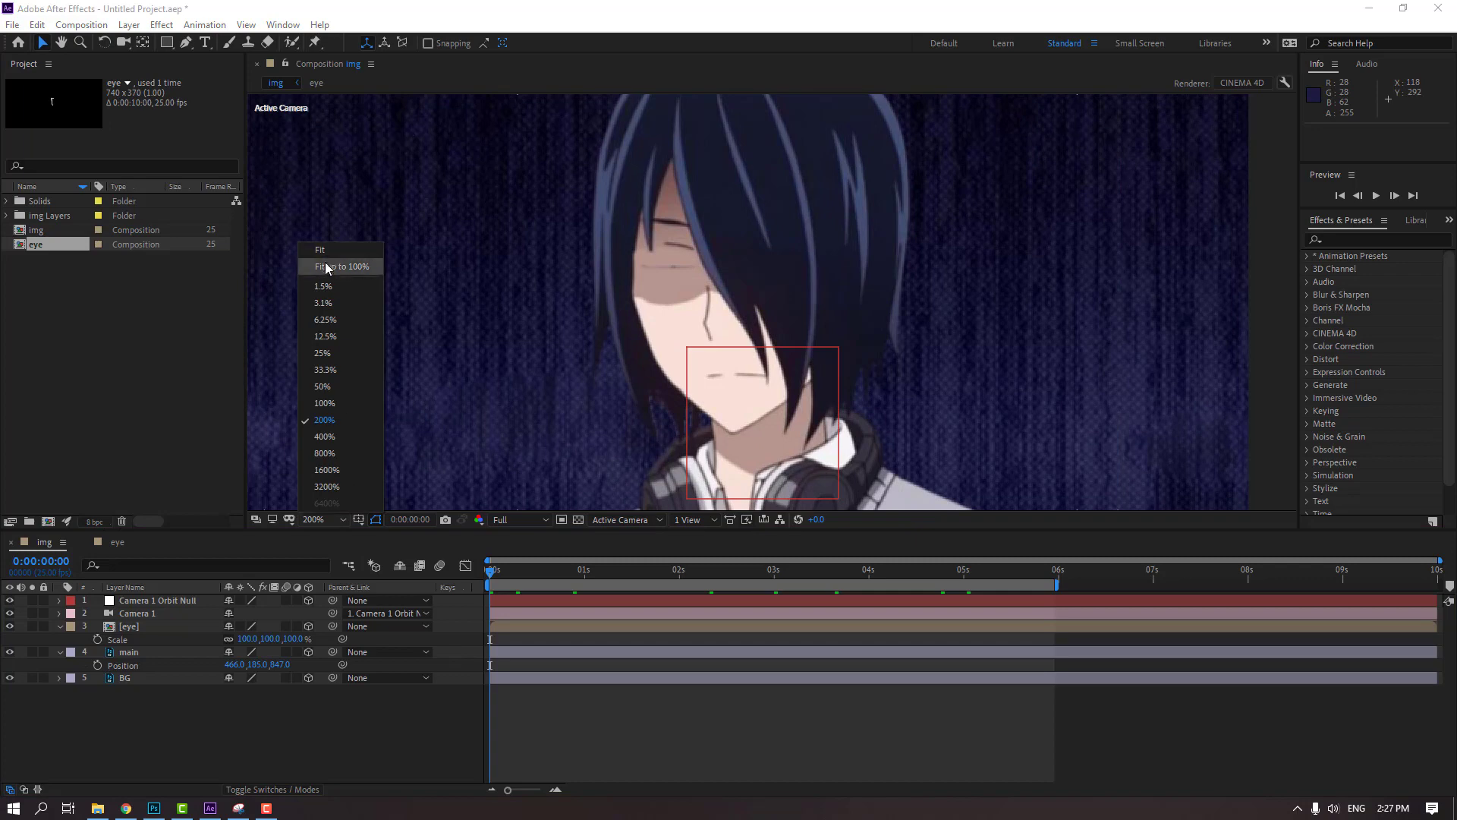
click(342, 266)
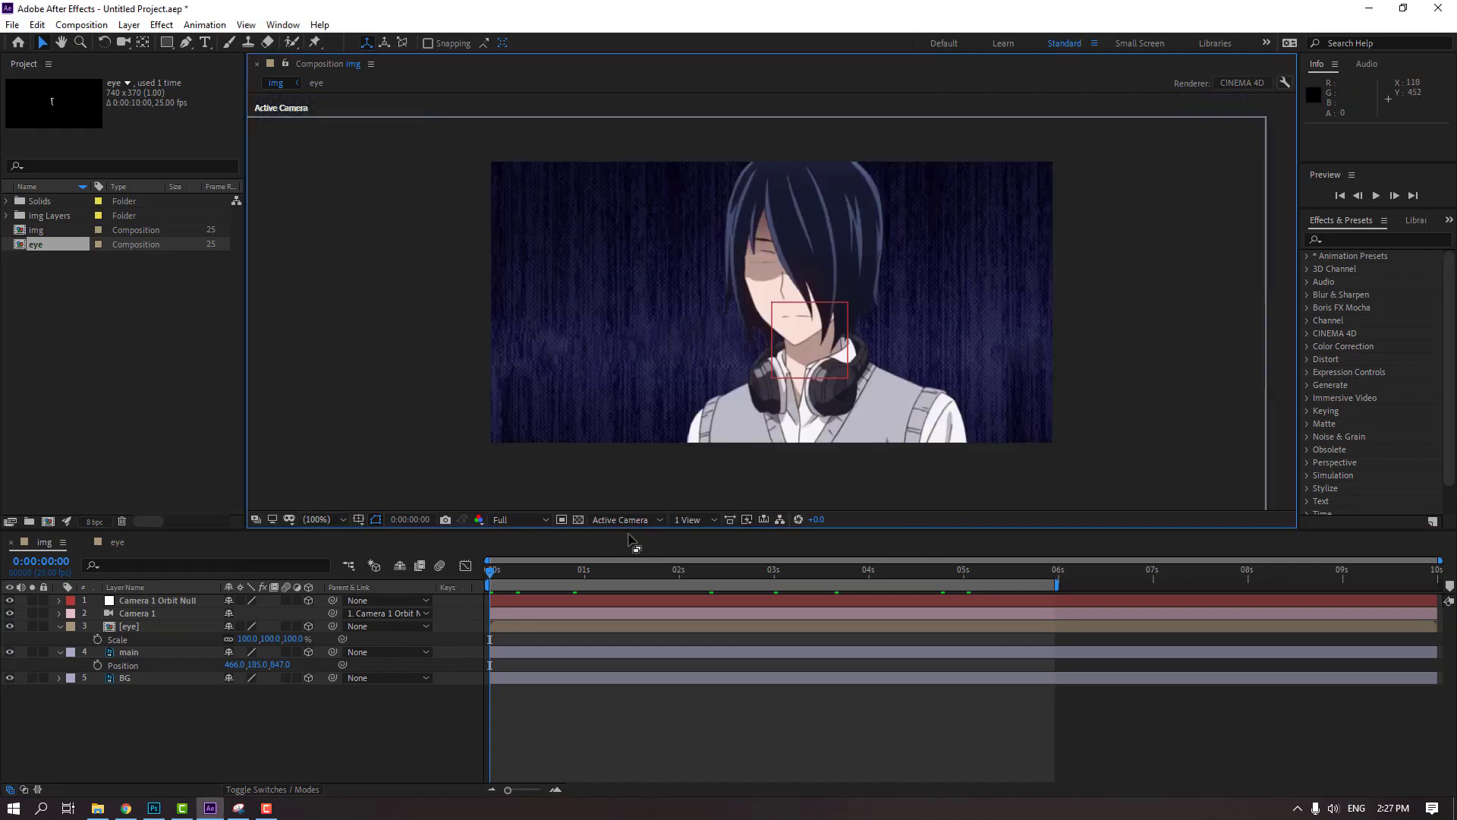
click(60, 626)
click(60, 639)
Add a white Spot light with 100% intensity, 90° cone angle and 50% cone feather, and reveal its Transform properties
right_click(156, 716)
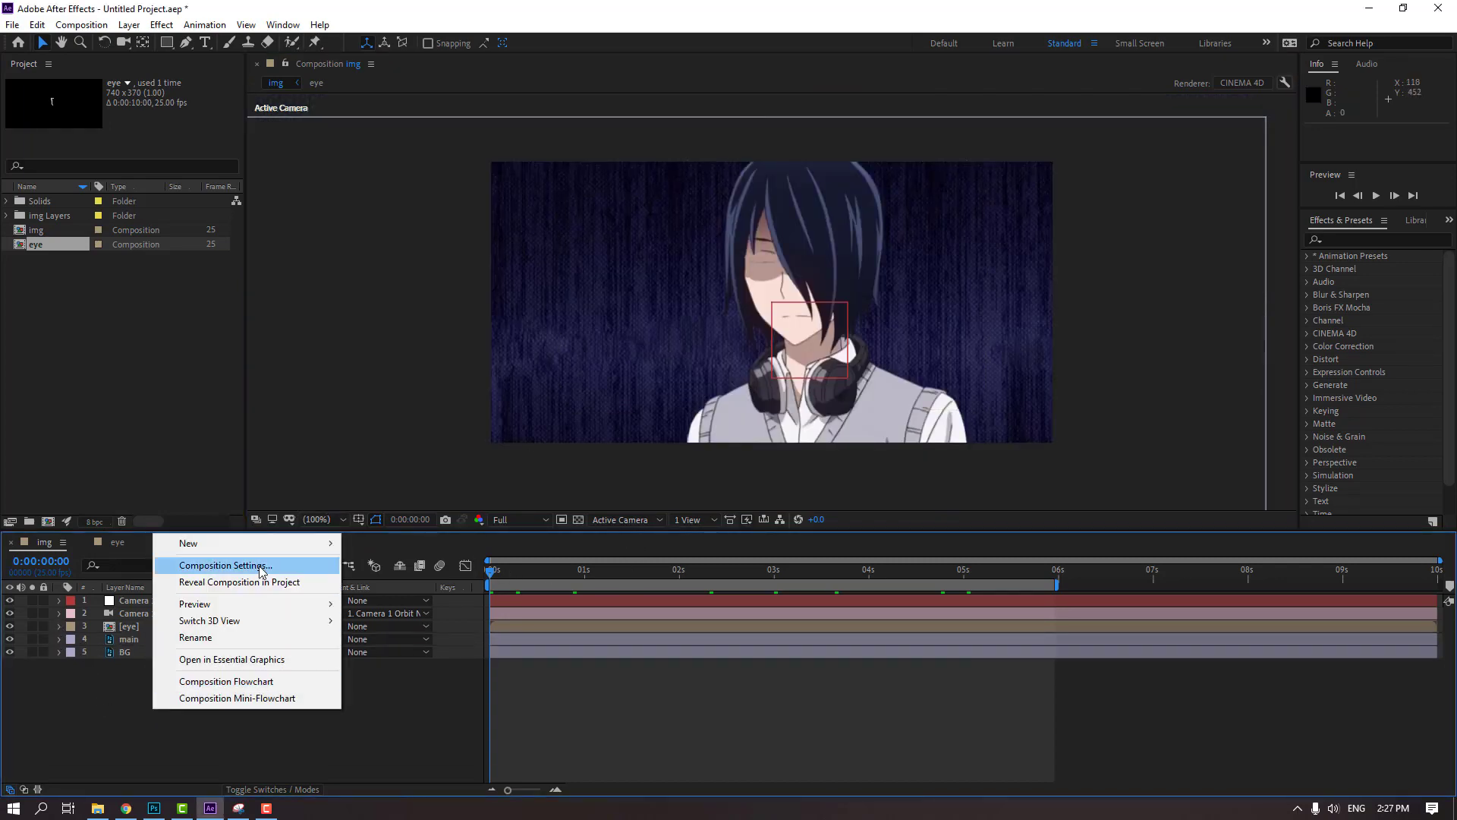
mouse_move(327, 543)
click(367, 601)
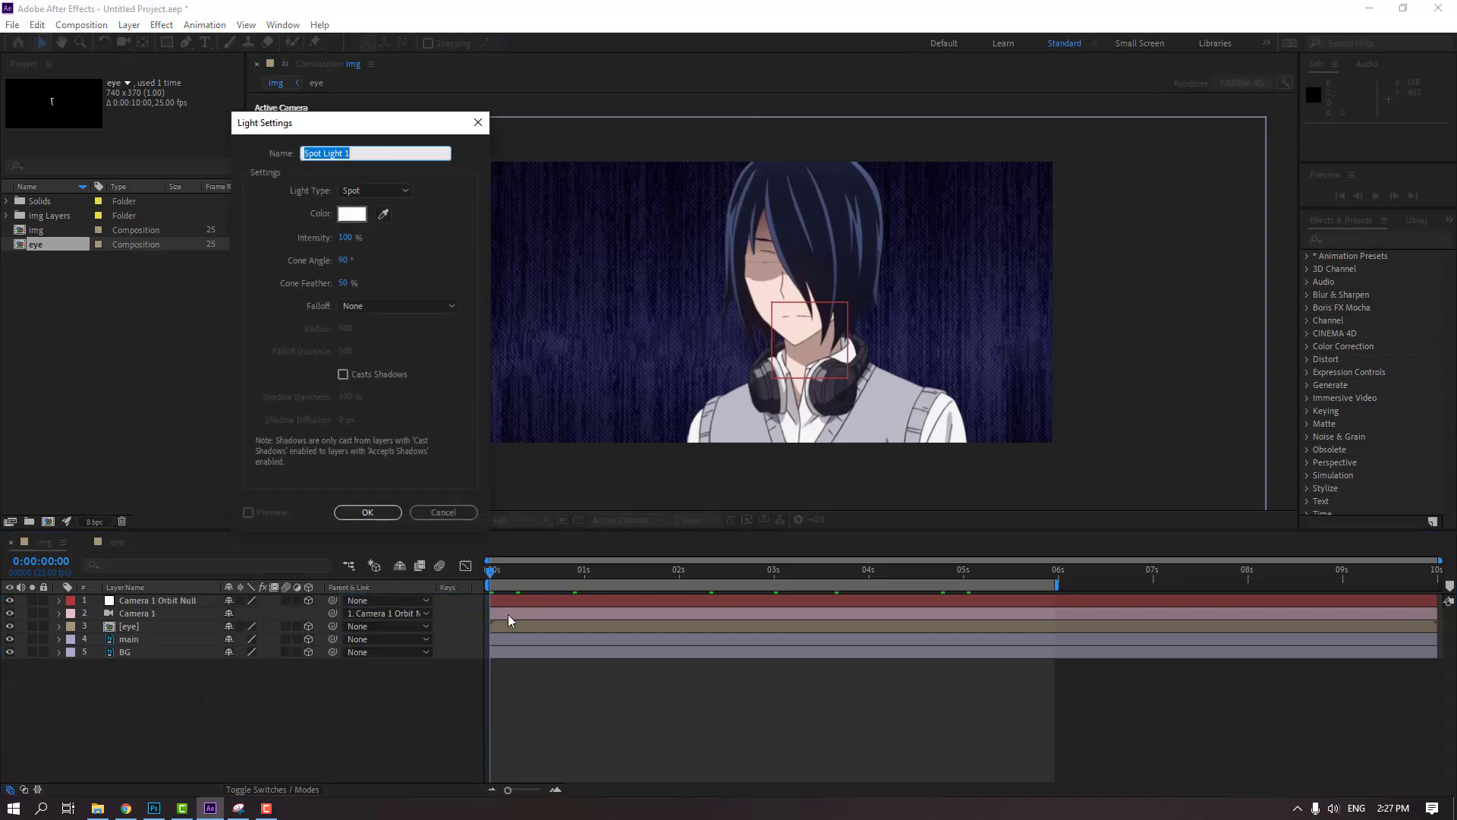
click(362, 192)
click(371, 231)
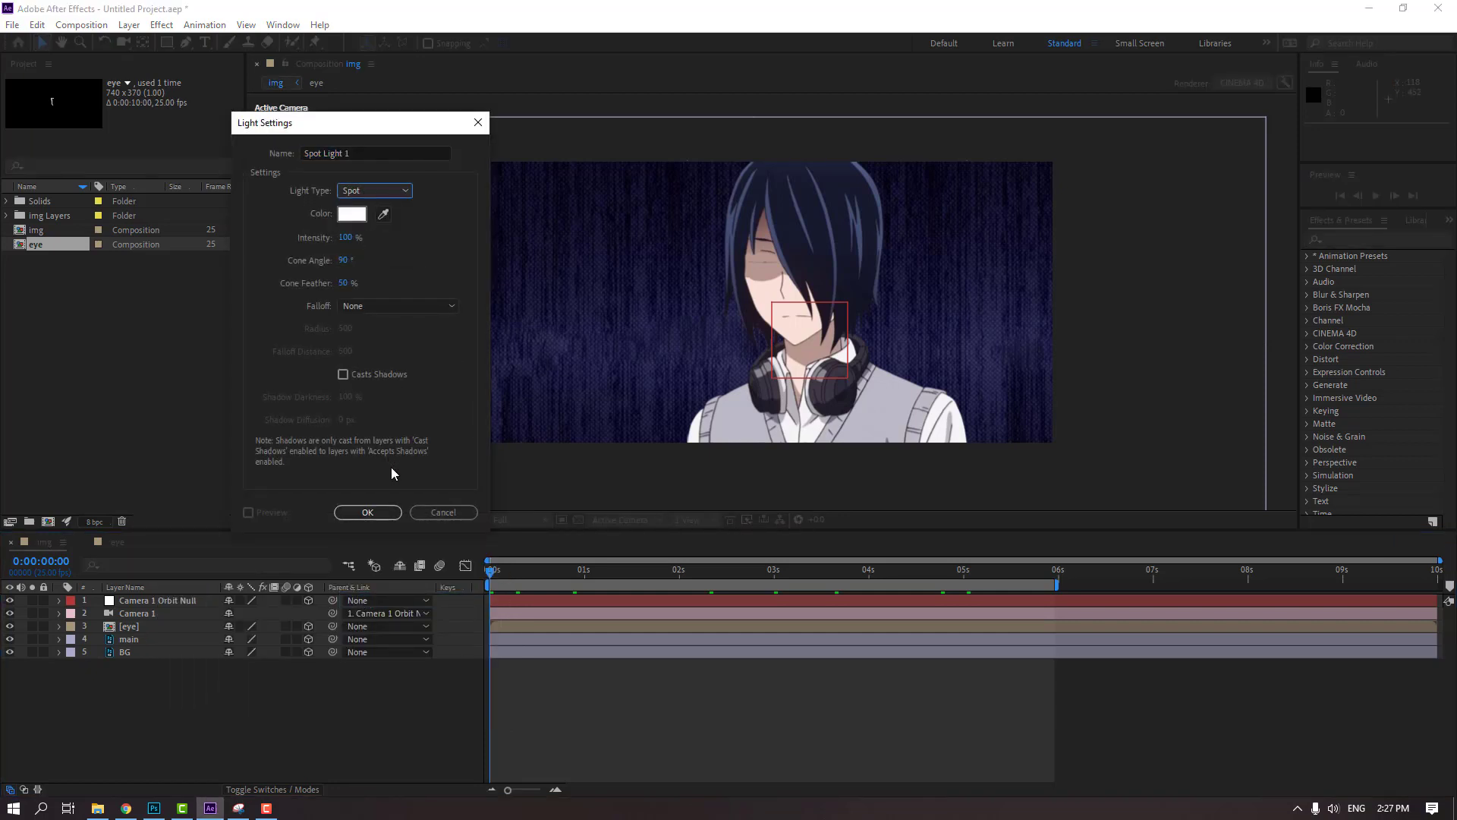
click(369, 513)
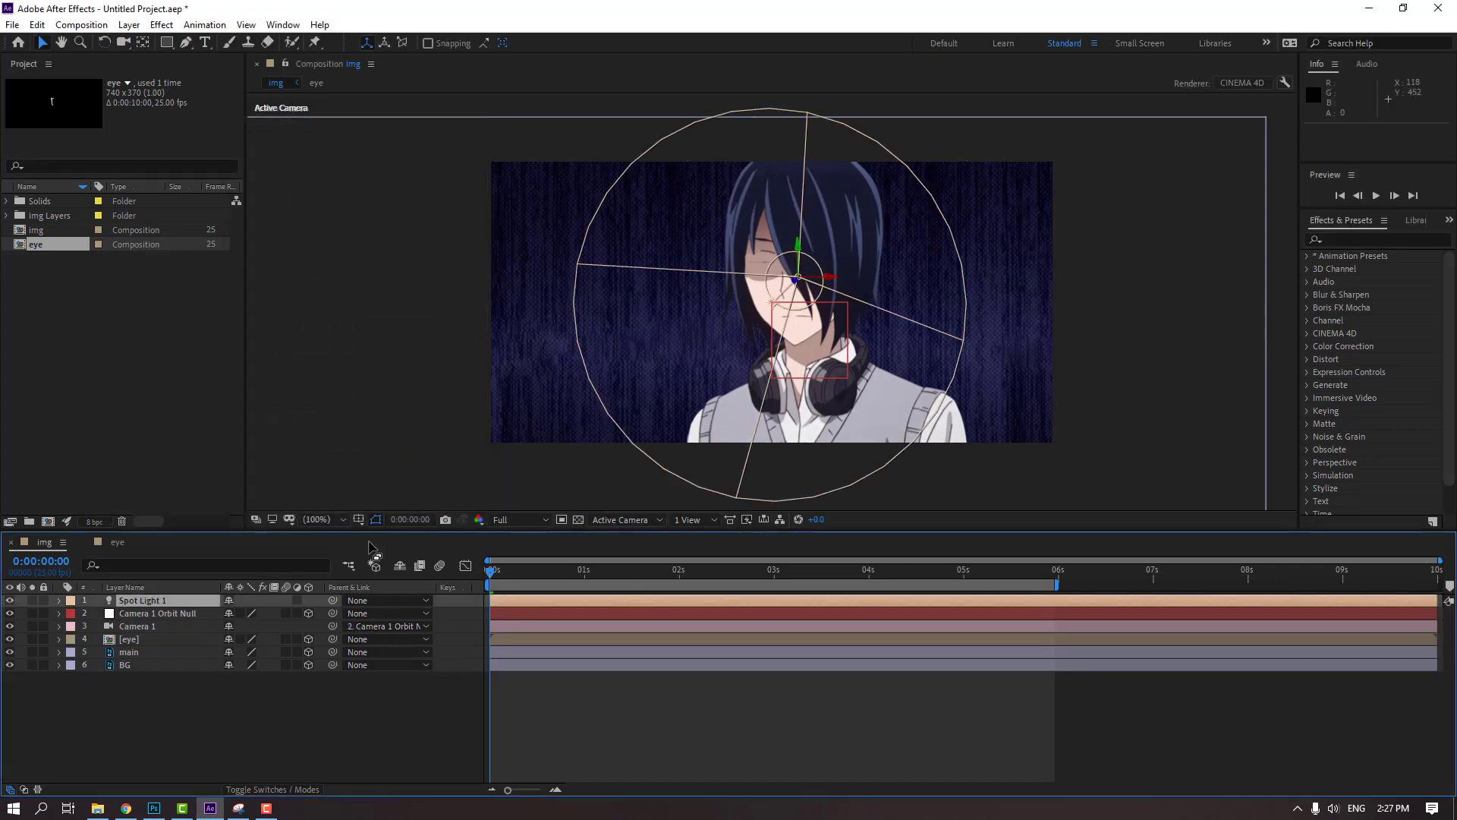
click(60, 600)
click(71, 614)
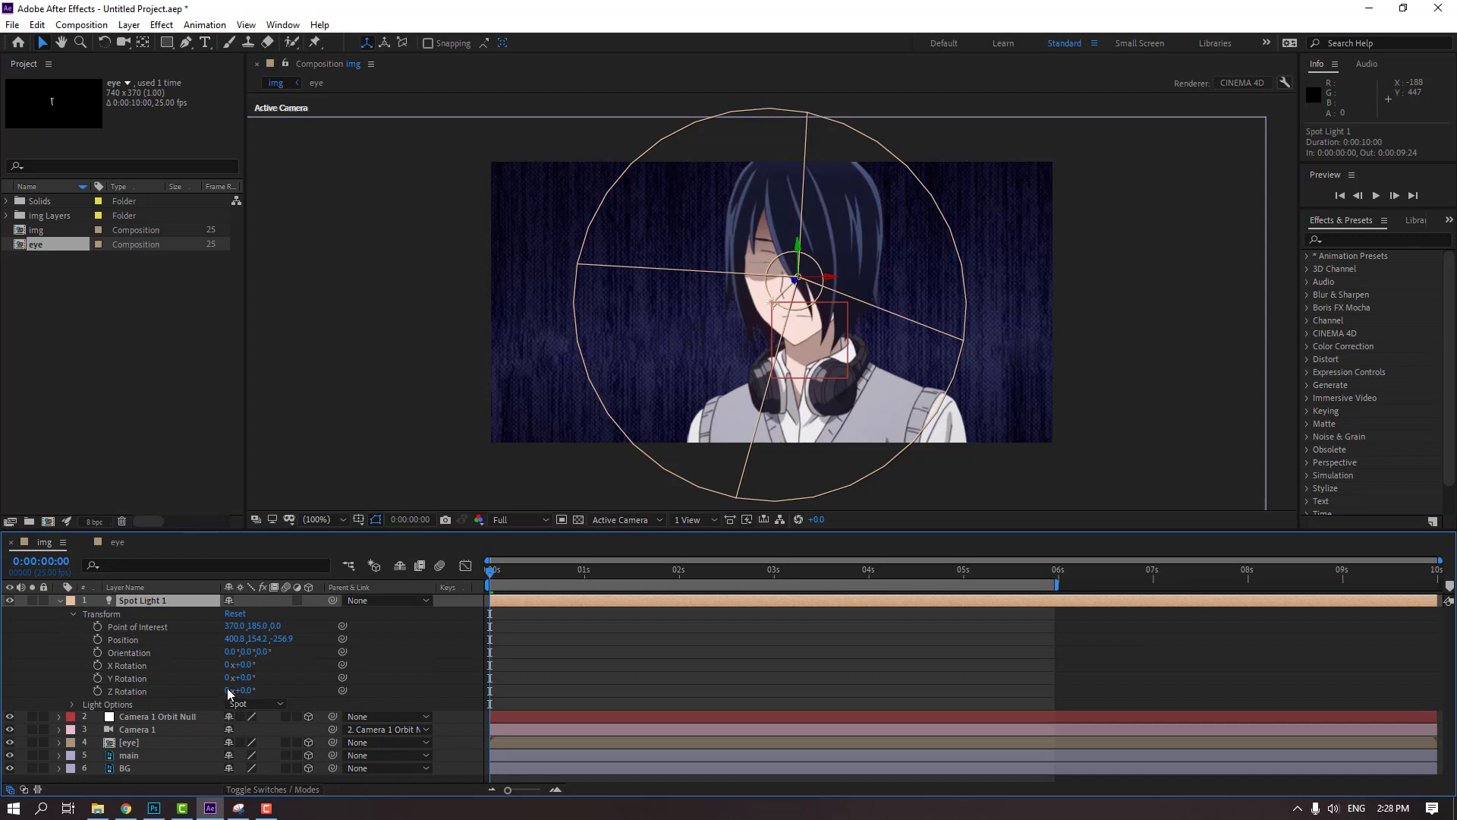
Try shifting the spot light's Point of Interest X to 181 and moving its Position sideways, and undo both changes
drag(207, 627, 109, 647)
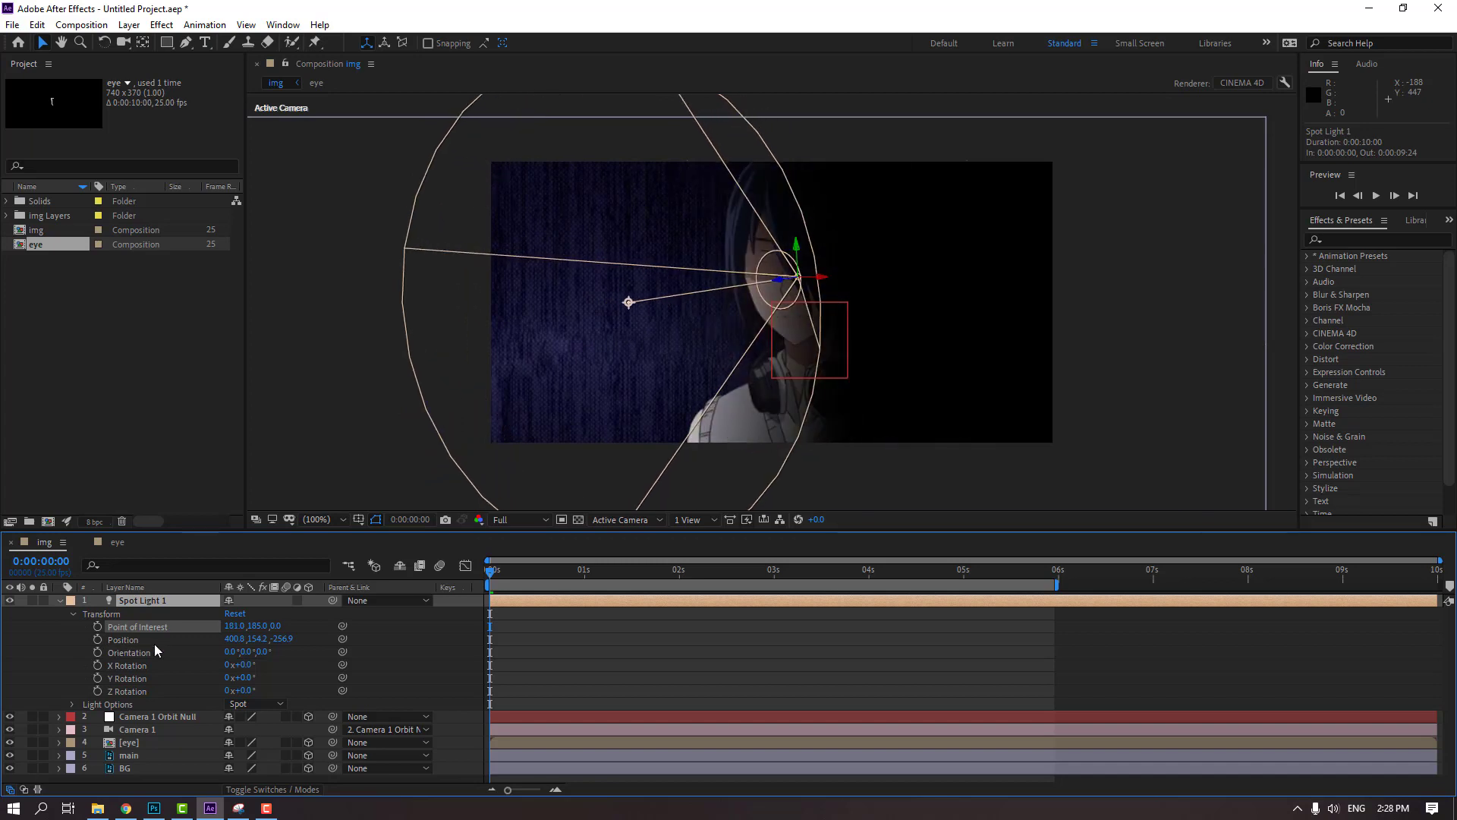
drag(229, 640, 189, 641)
key(ctrl+z)
key(ctrl+z)
key(ctrl+z)
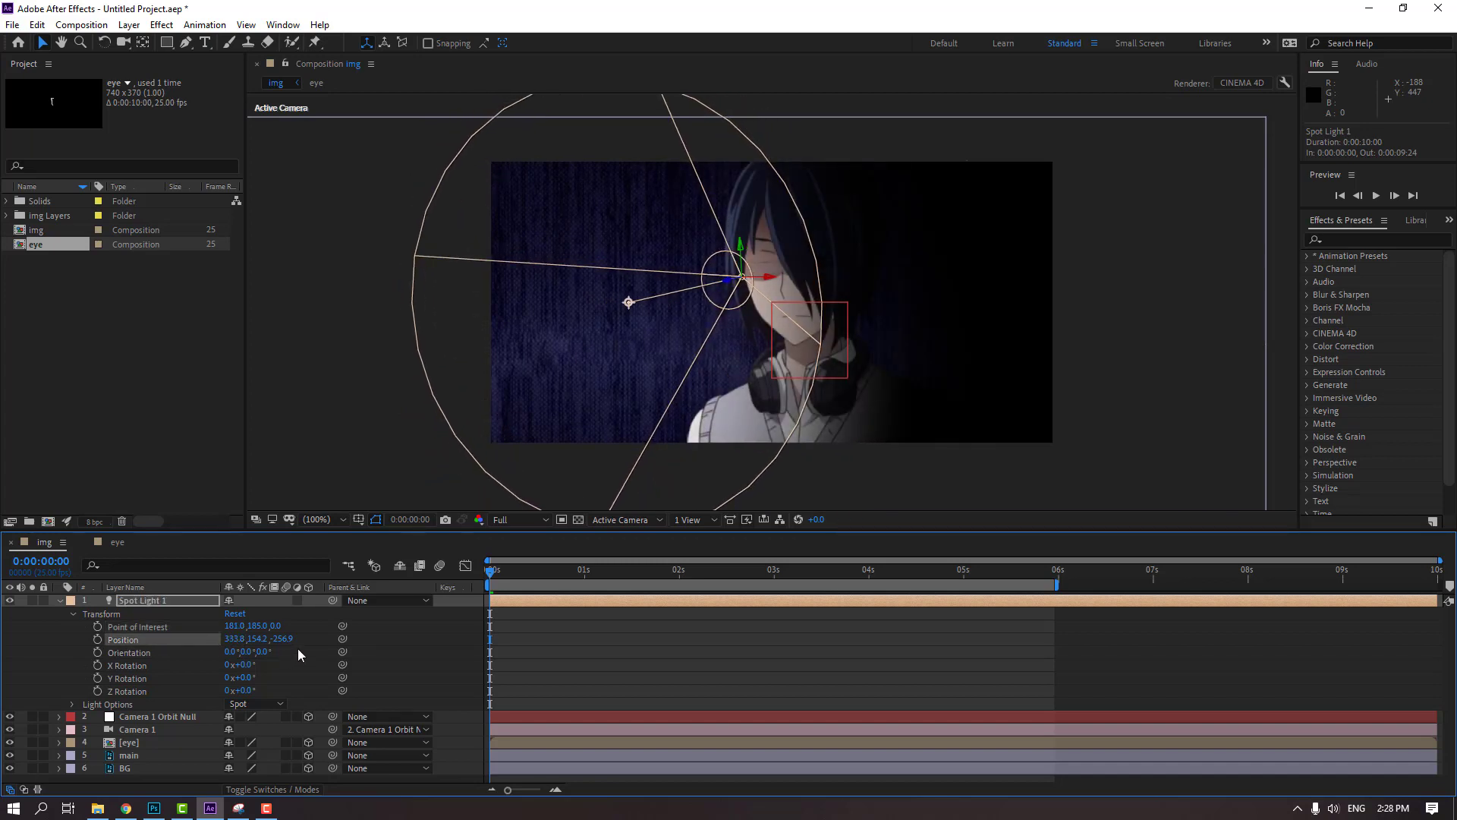
Keyframe all of the spot light's Transform properties at 0:00:03:00 and return to the first frame
mouse_move(766, 578)
mouse_down()
mouse_move(844, 586)
mouse_move(775, 595)
mouse_up()
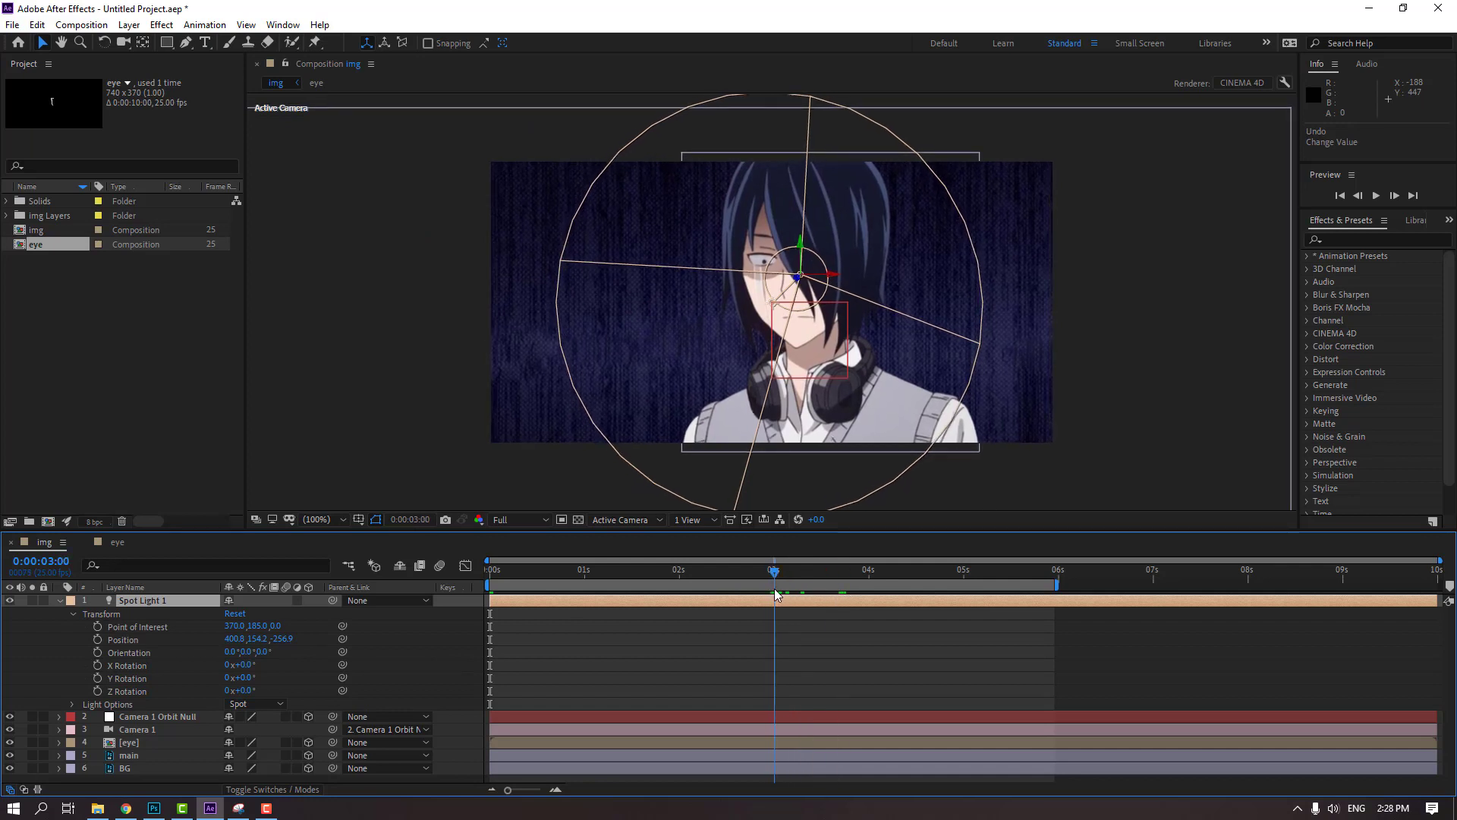
drag(99, 630, 97, 691)
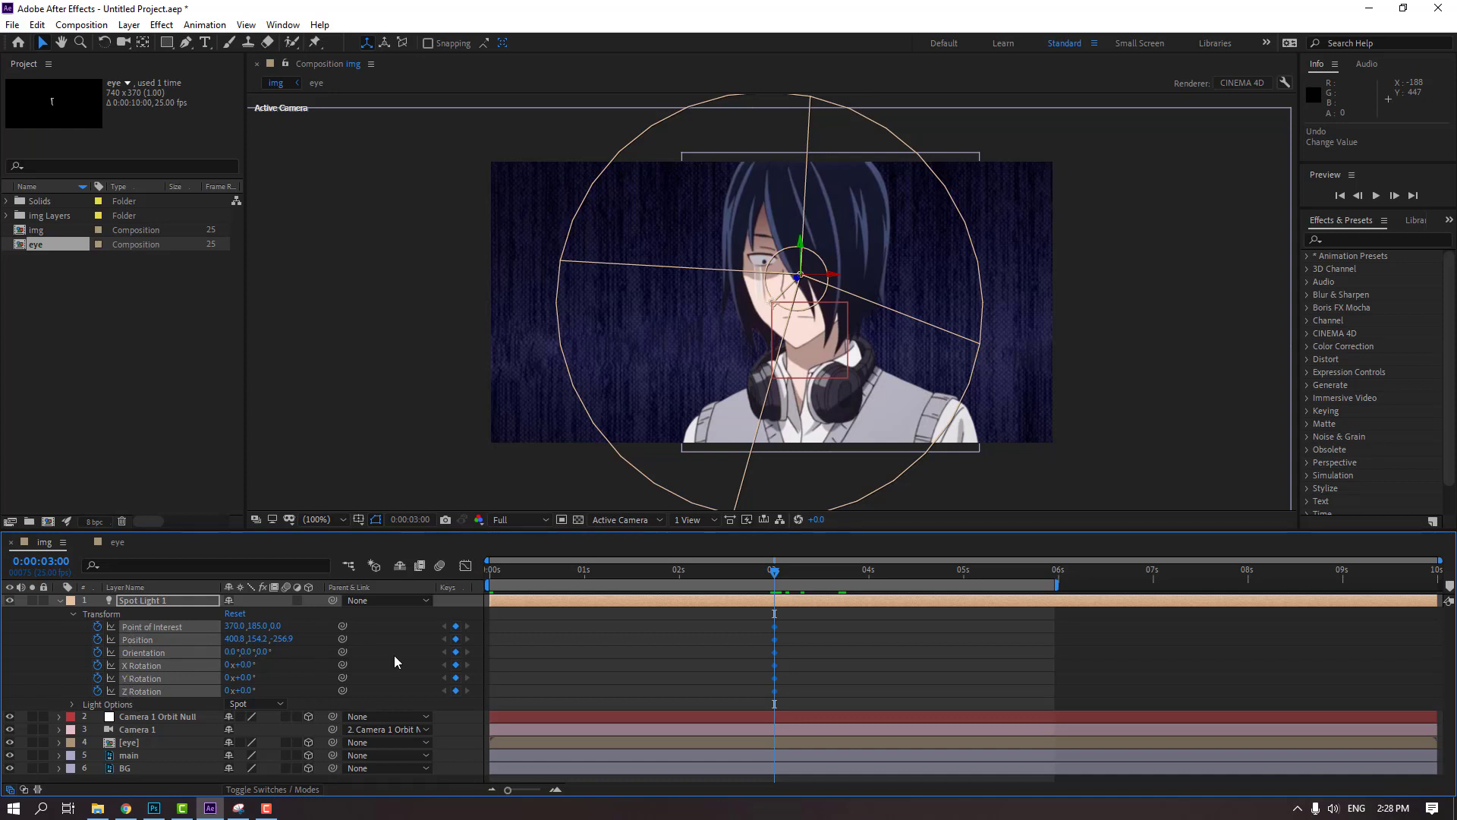
drag(772, 577, 490, 569)
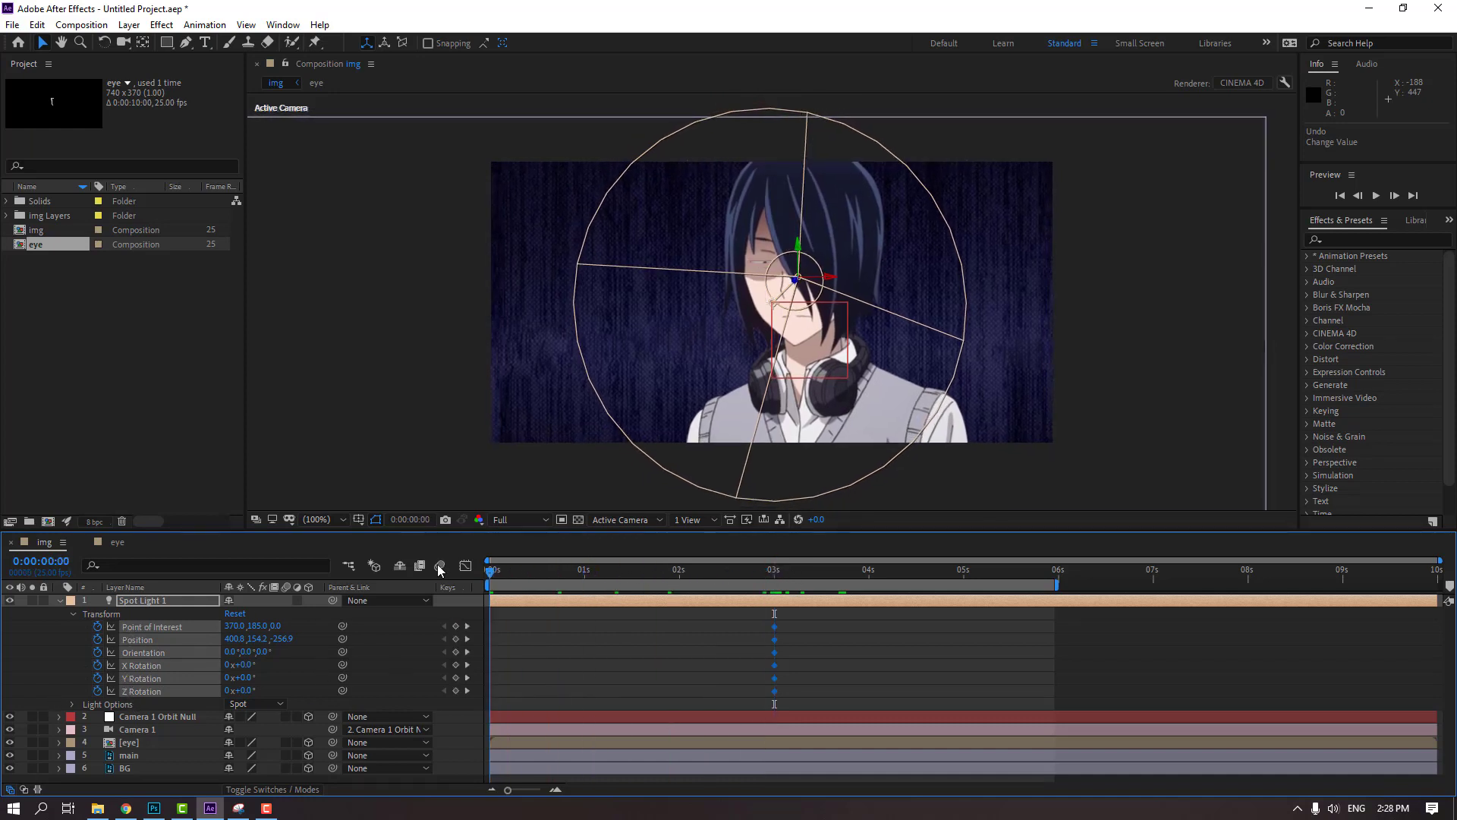
click(570, 645)
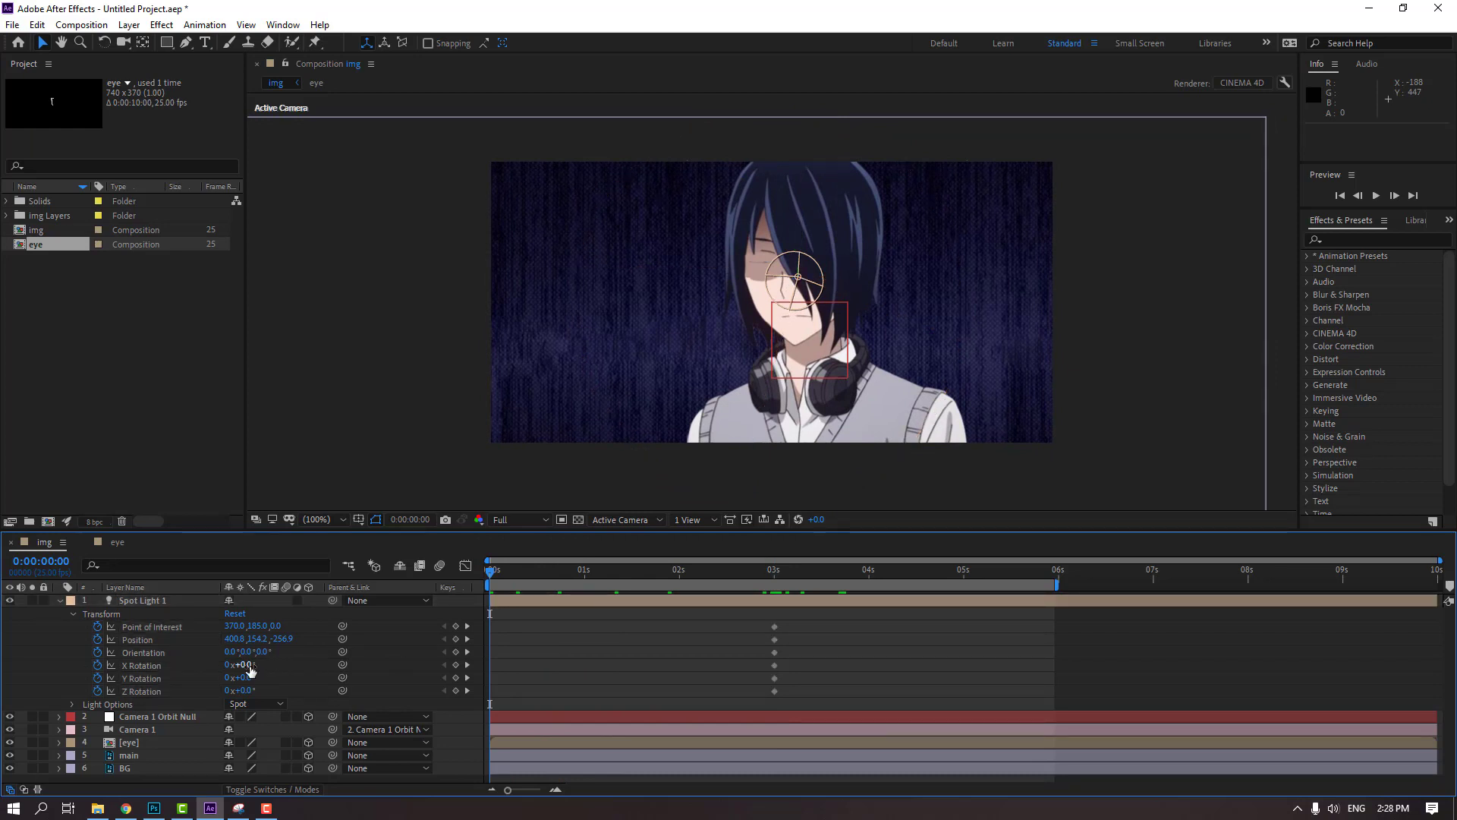
Set the spot light's X Rotation to -40° at the first frame and preview the light animation
drag(249, 665, 219, 667)
click(561, 677)
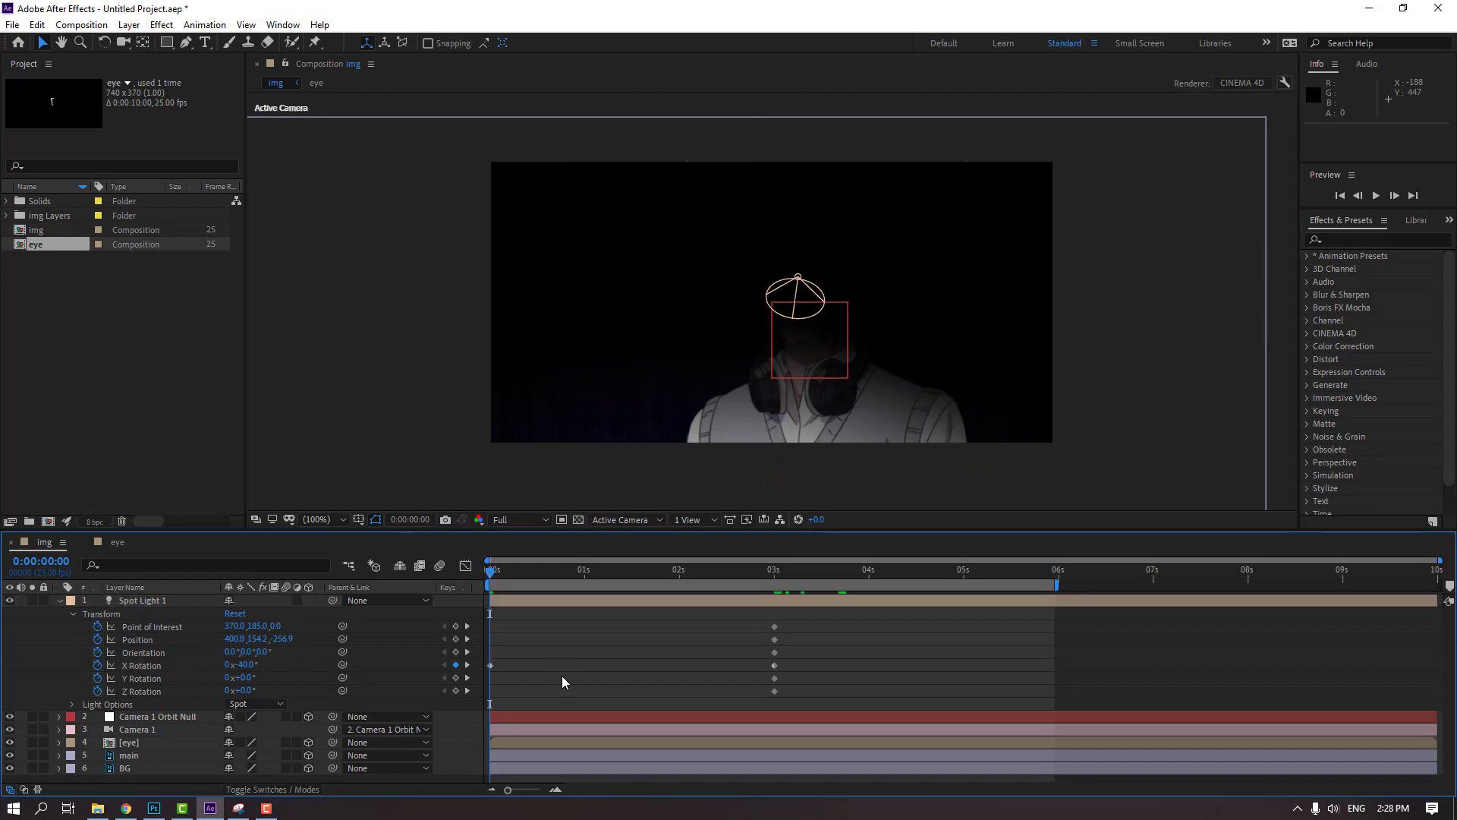
key(space)
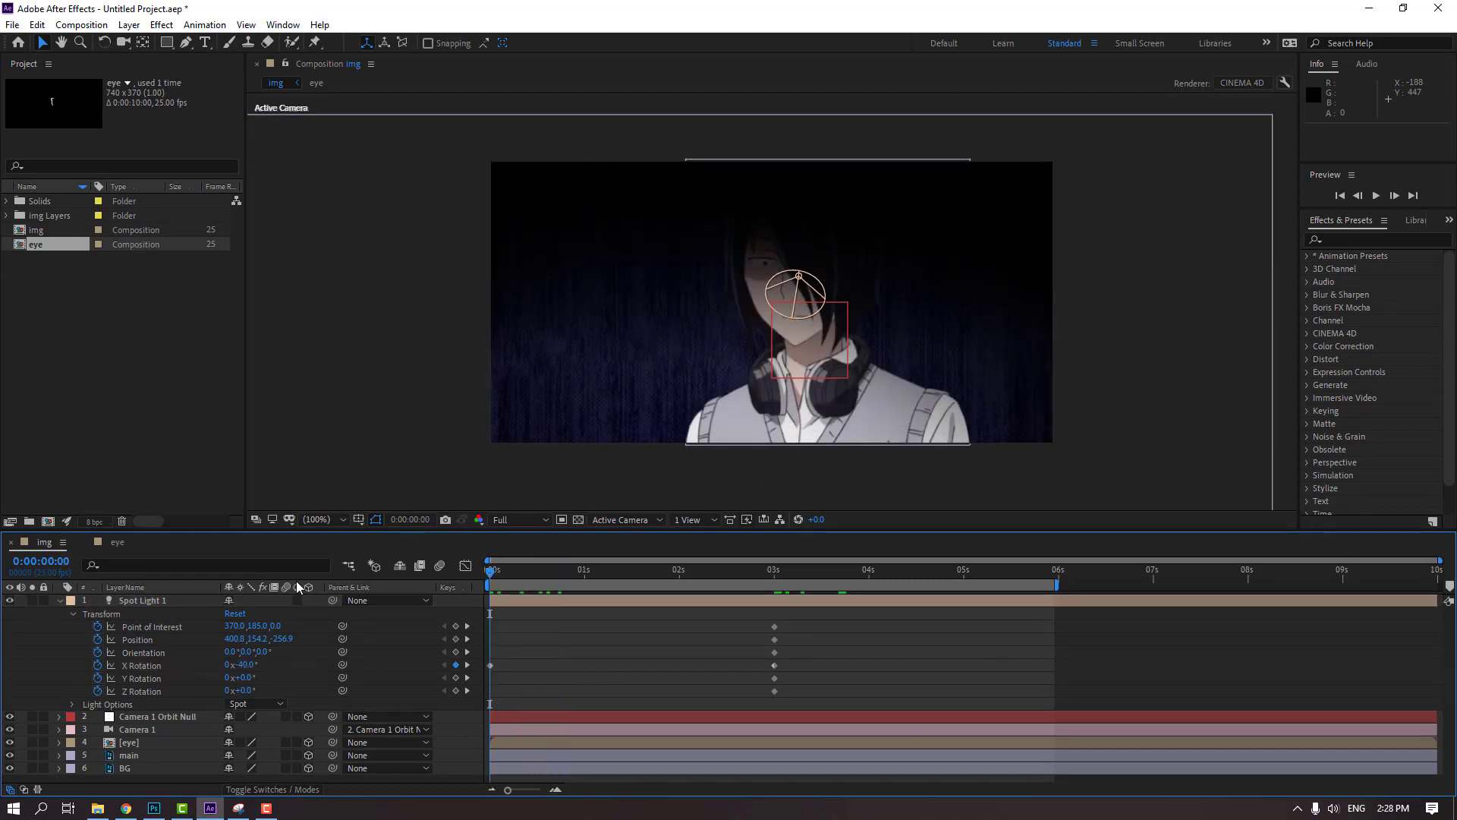
key(space)
key(space)
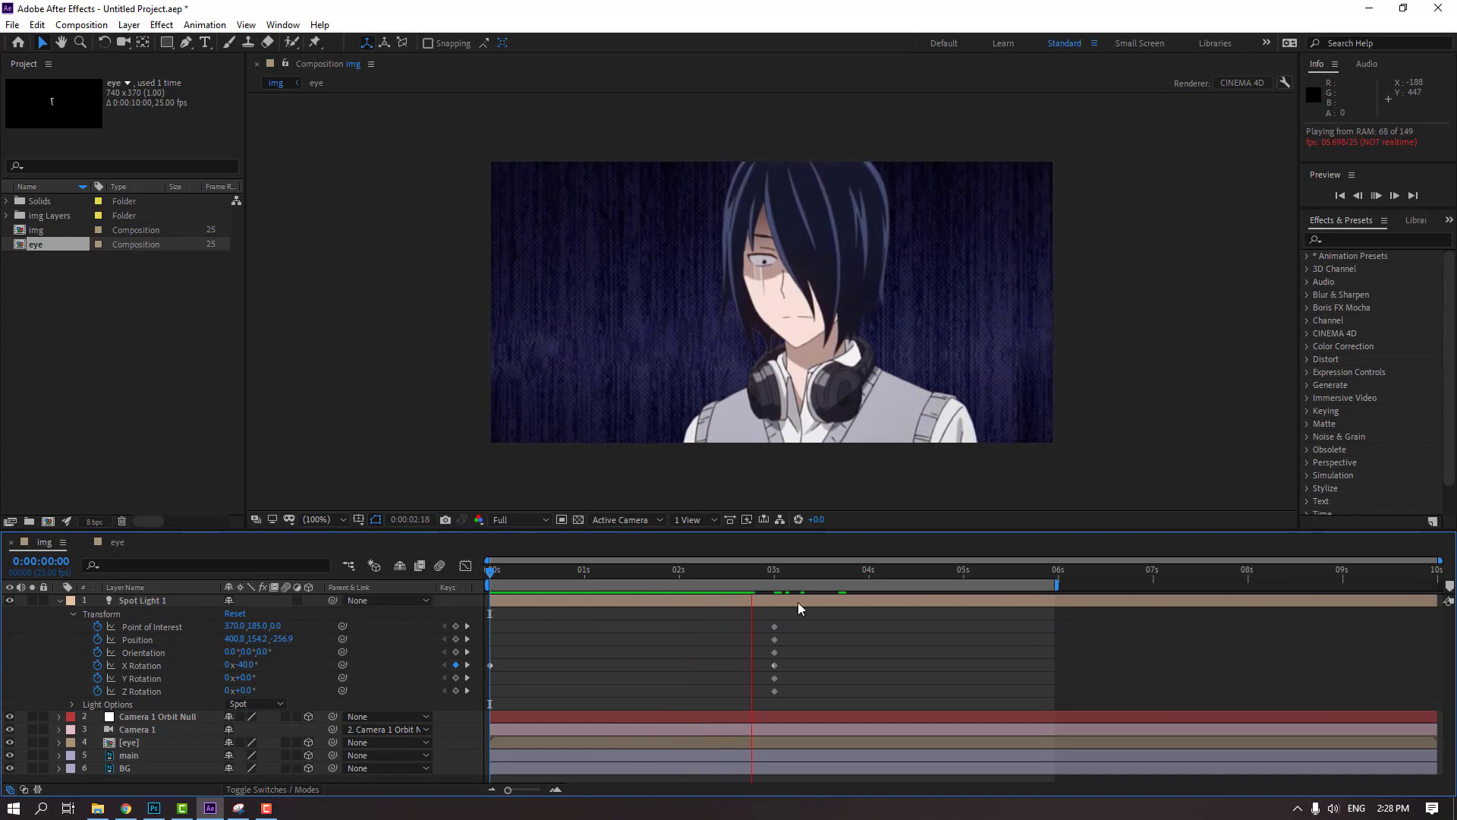
key(space)
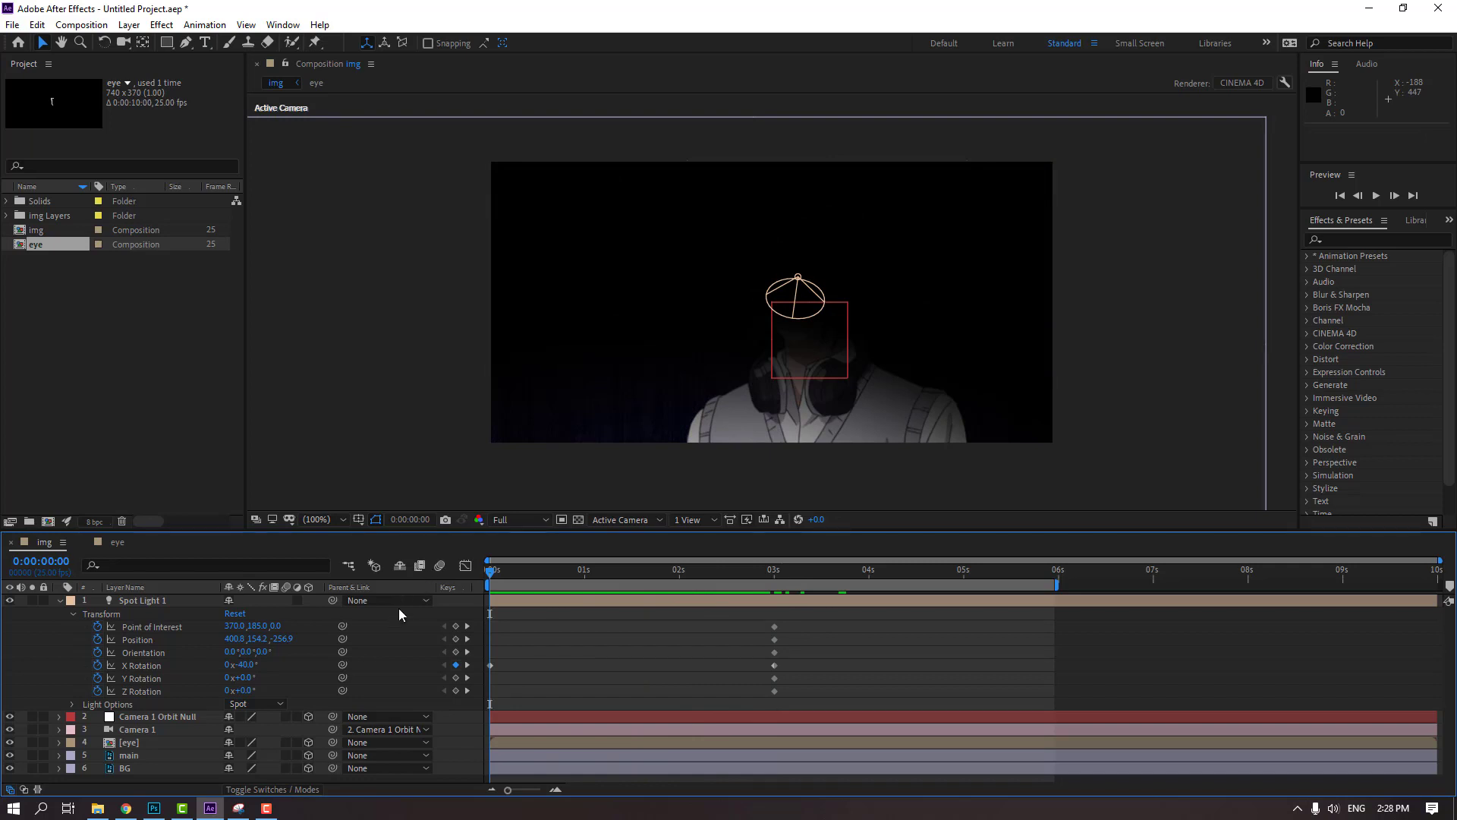
At the first frame, set the spot light's X Rotation to -45° and Y Rotation to 11°, with a slight Z Rotation
drag(255, 665, 238, 665)
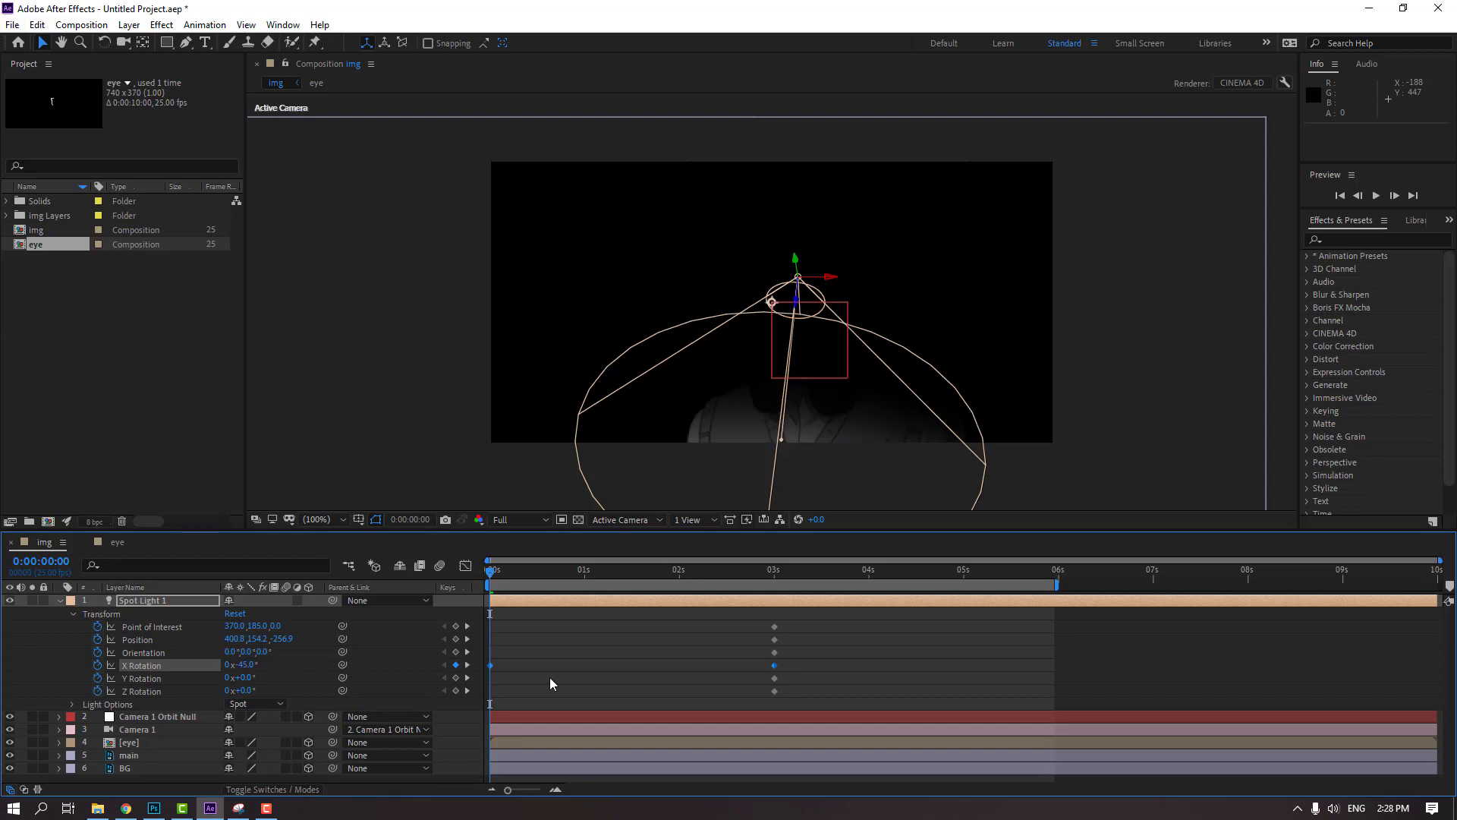
click(371, 675)
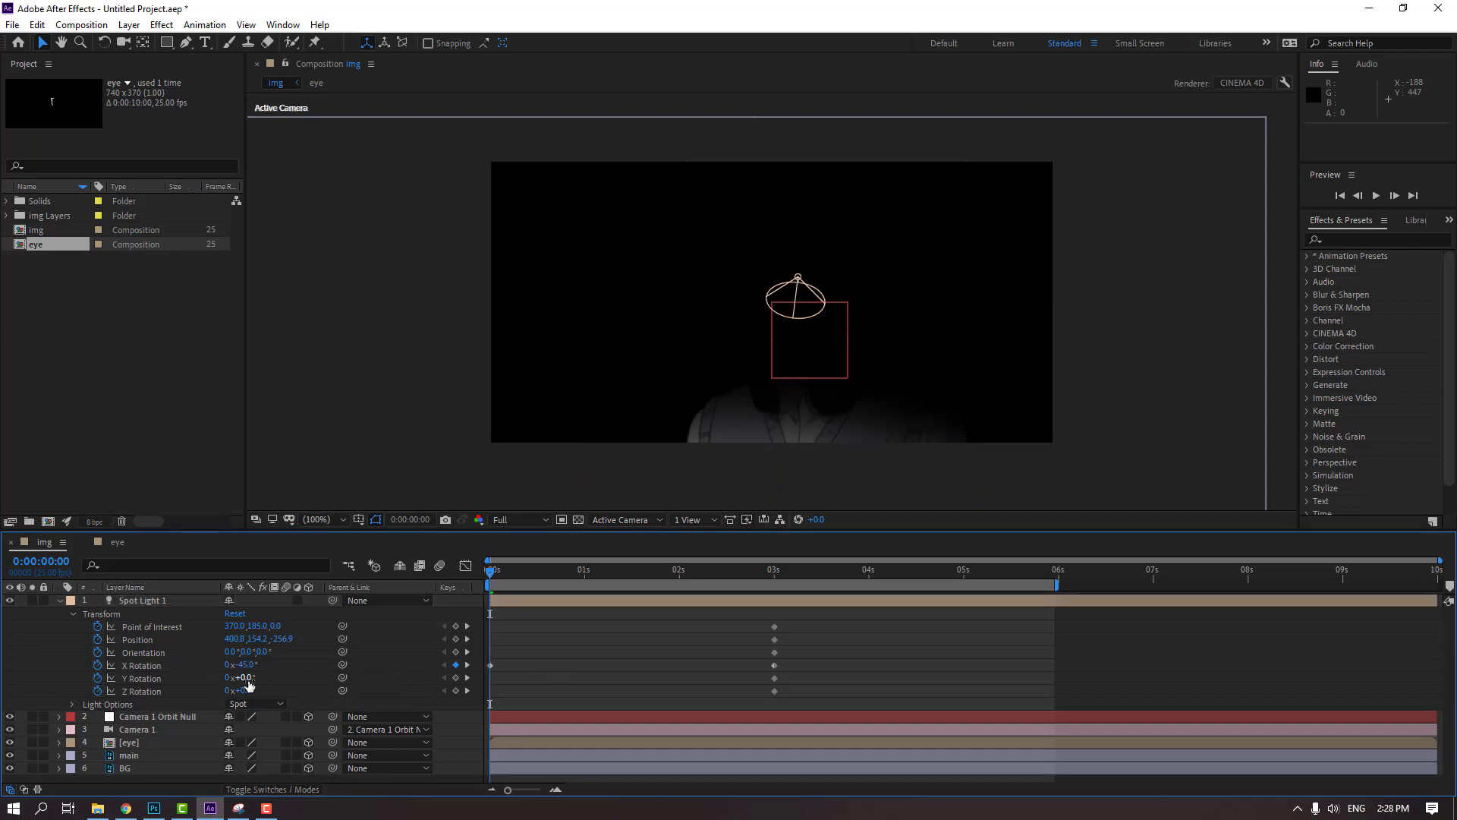
drag(251, 678, 249, 692)
click(288, 676)
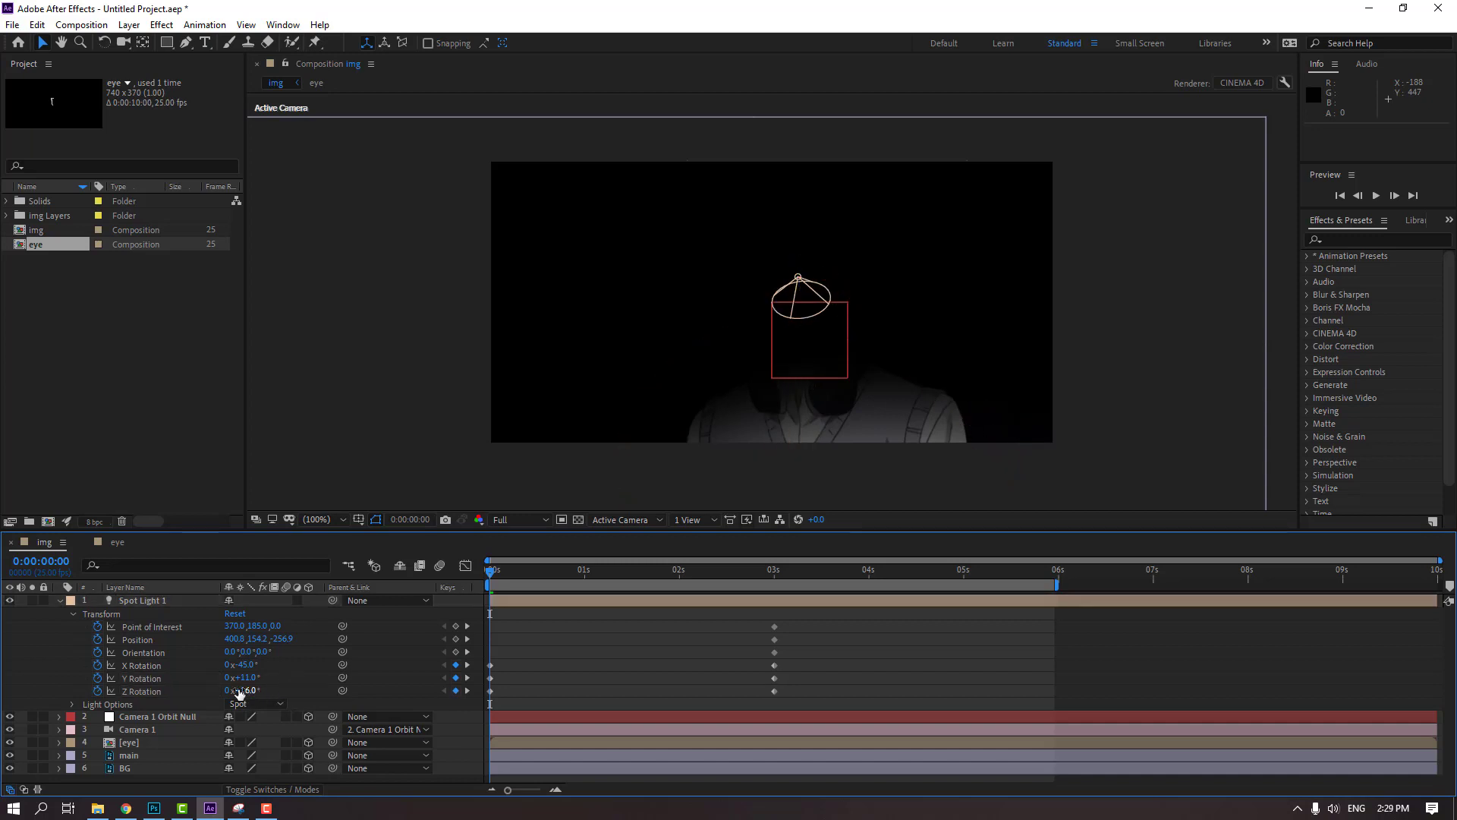
Change the spot light's Color to pure red, FF0000, in its Light Options
click(74, 614)
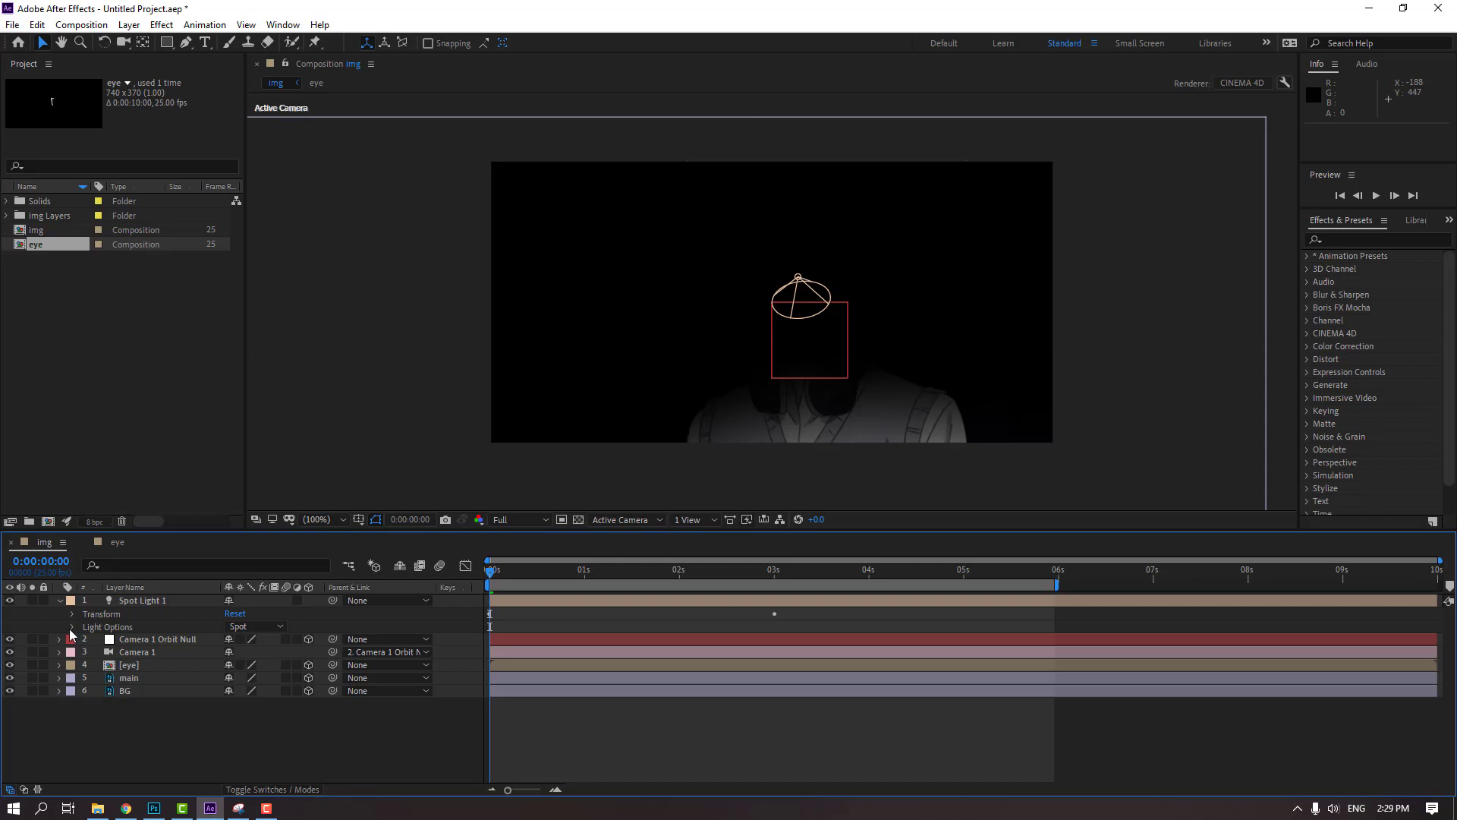
click(72, 627)
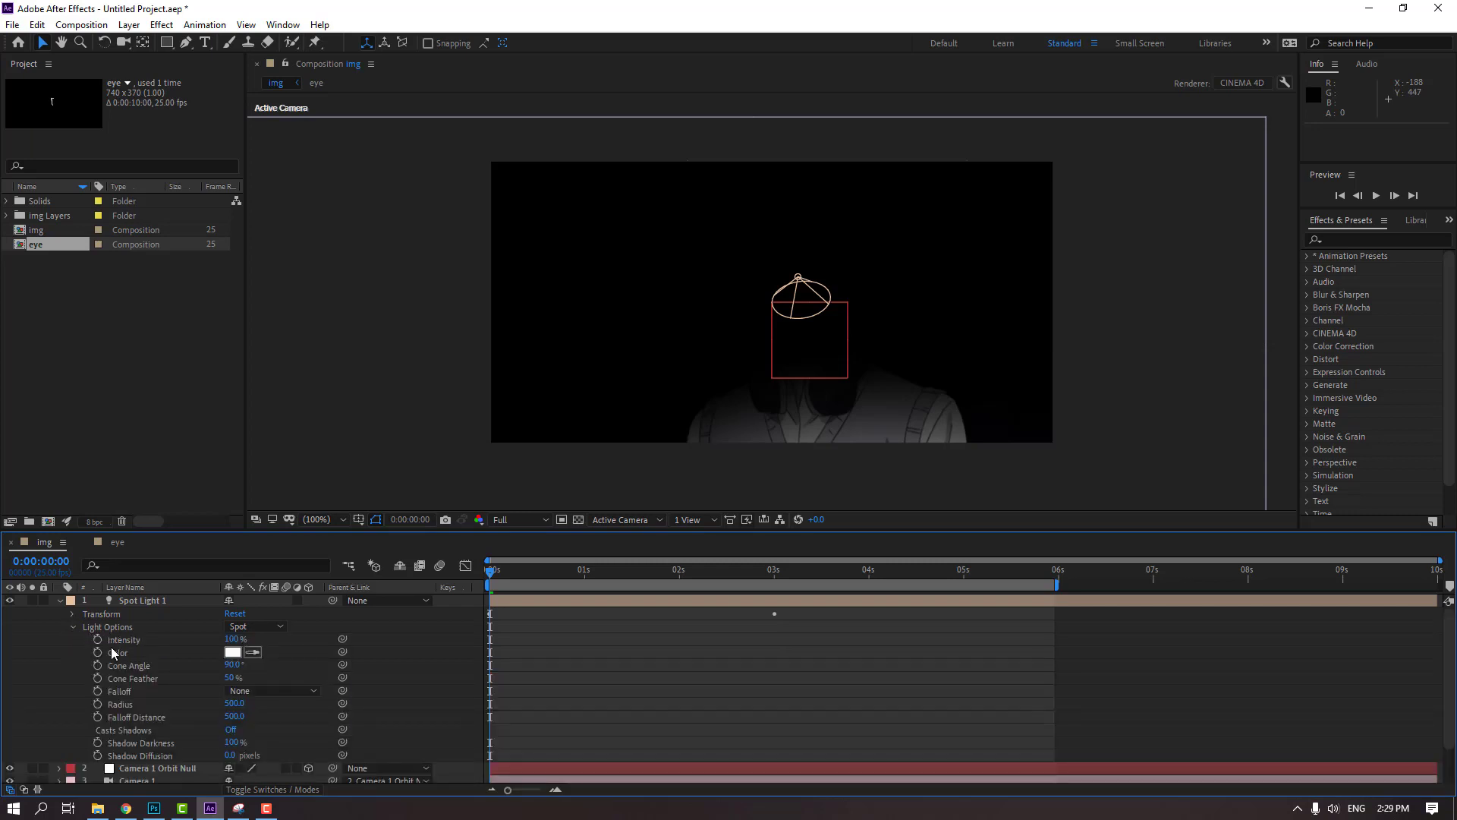
scroll(137, 661, down, 1)
scroll(193, 690, up, 1)
click(230, 652)
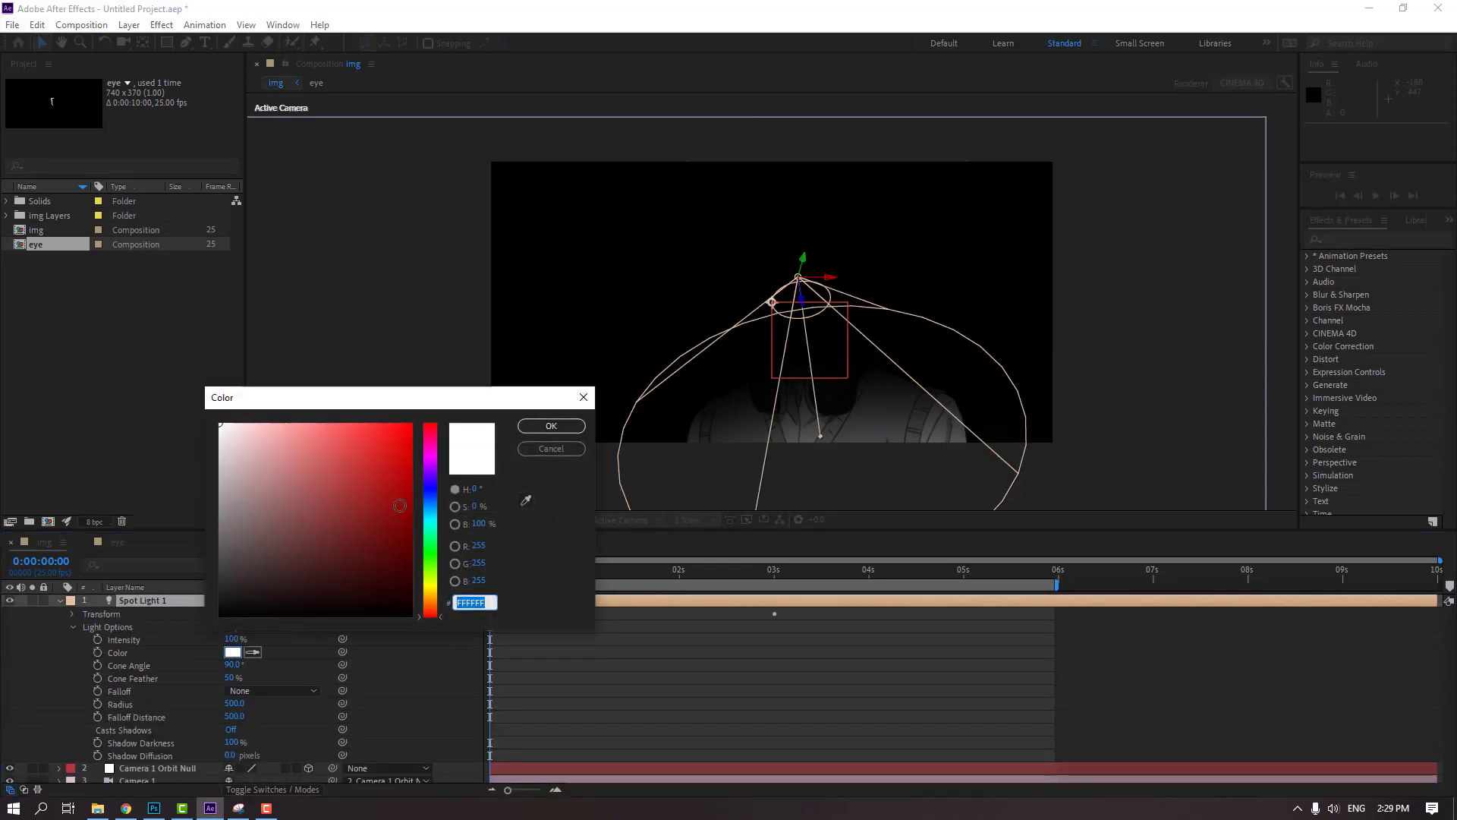
mouse_move(399, 505)
mouse_down()
mouse_move(343, 466)
mouse_move(412, 387)
mouse_up()
click(541, 426)
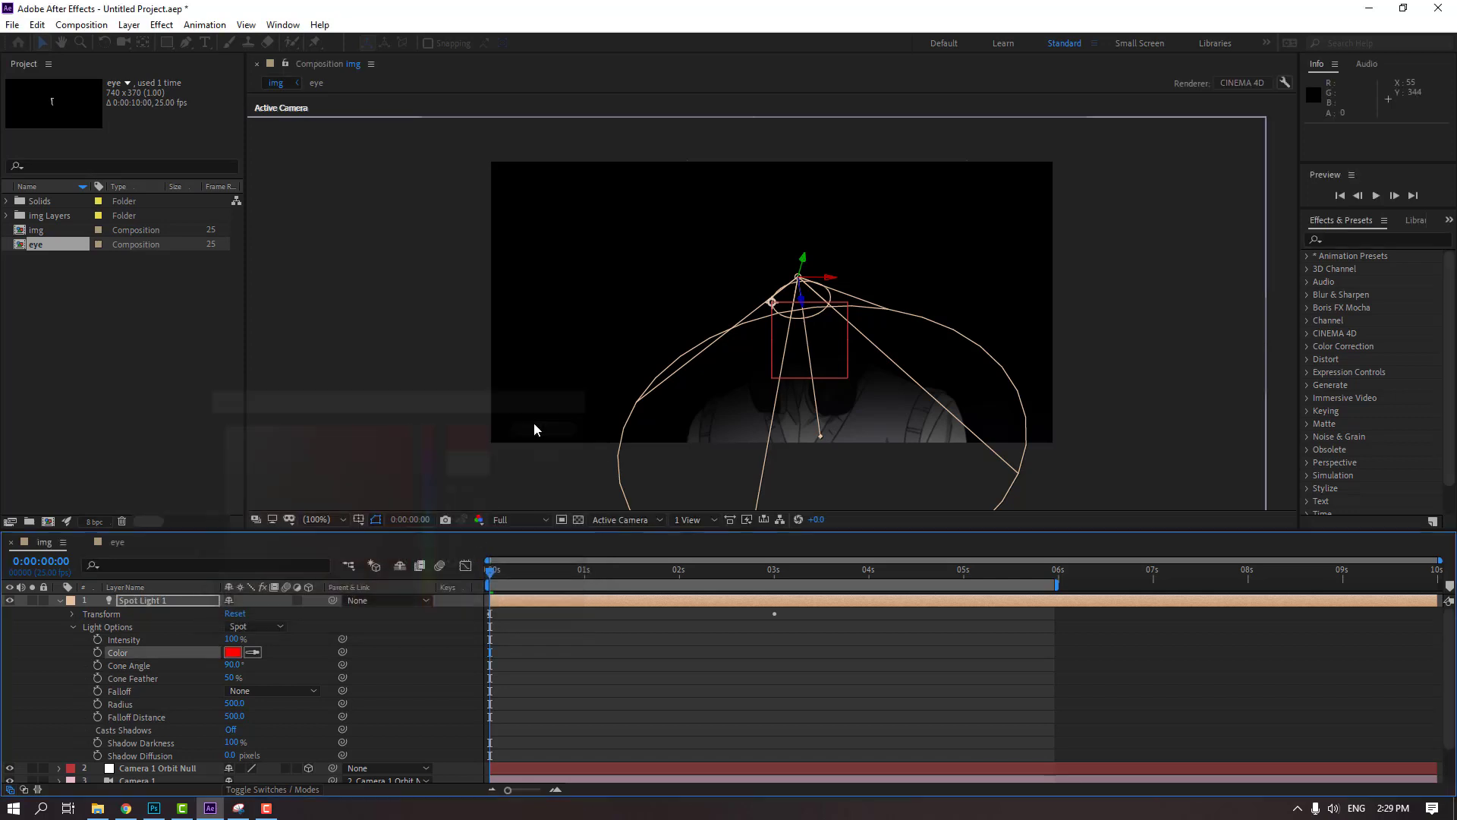
Keyframe the spot light's red Color at 0:00:00:13 and change it to light blue, B5EAF9, at 0:00:02:02
drag(495, 581, 539, 580)
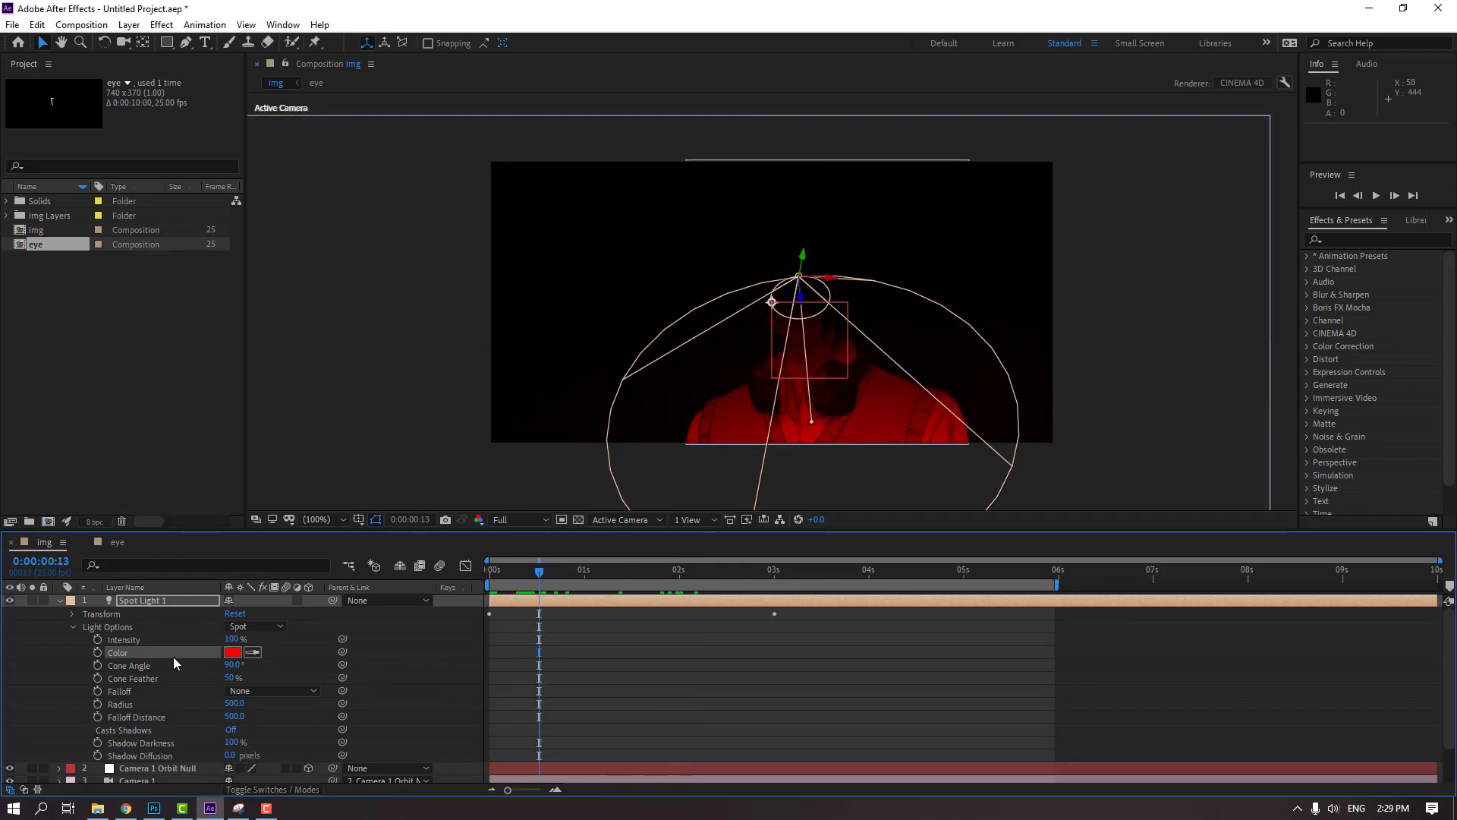
click(98, 652)
drag(564, 578, 686, 579)
click(233, 652)
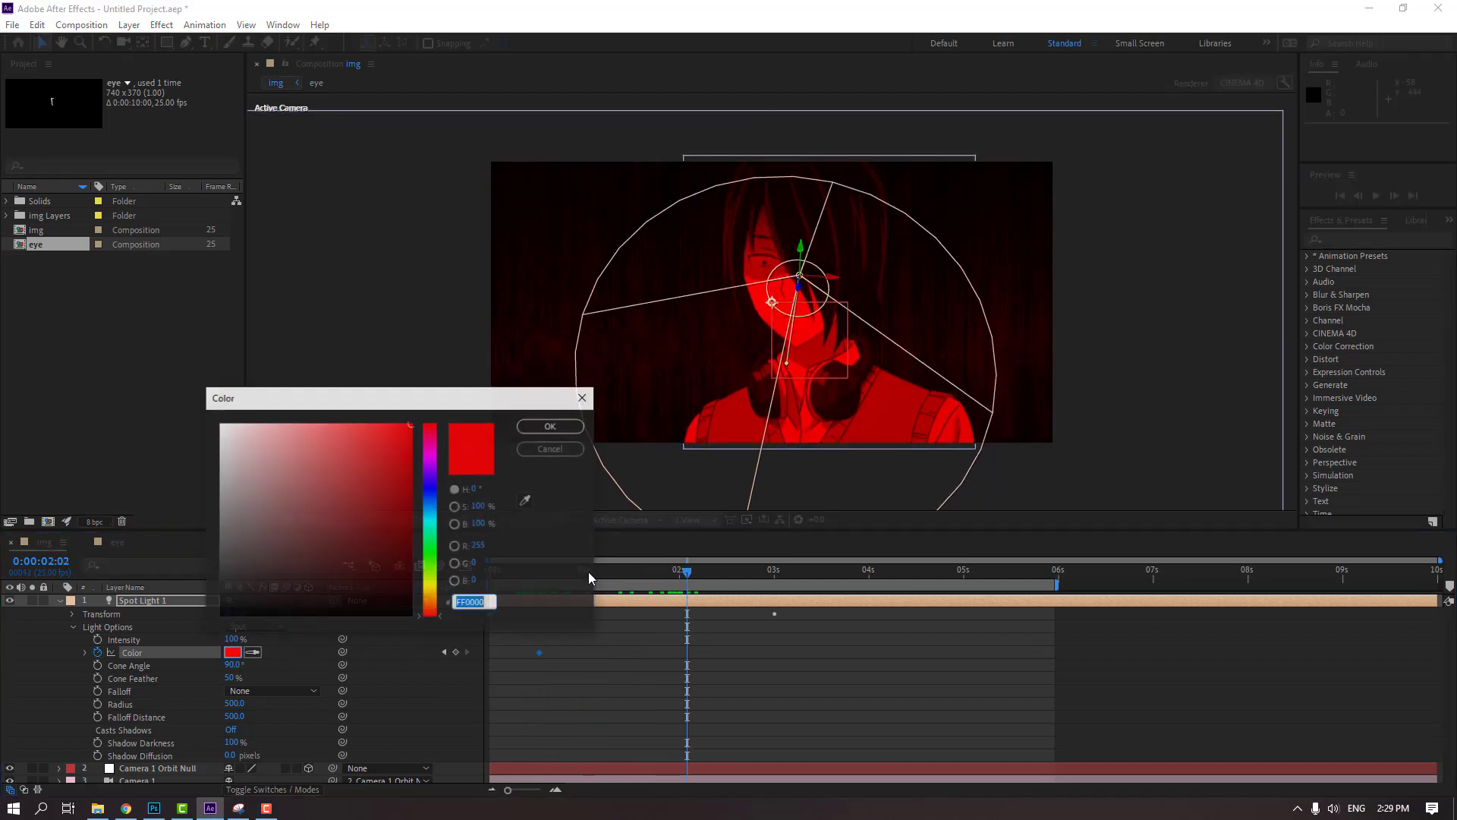
click(430, 512)
click(350, 469)
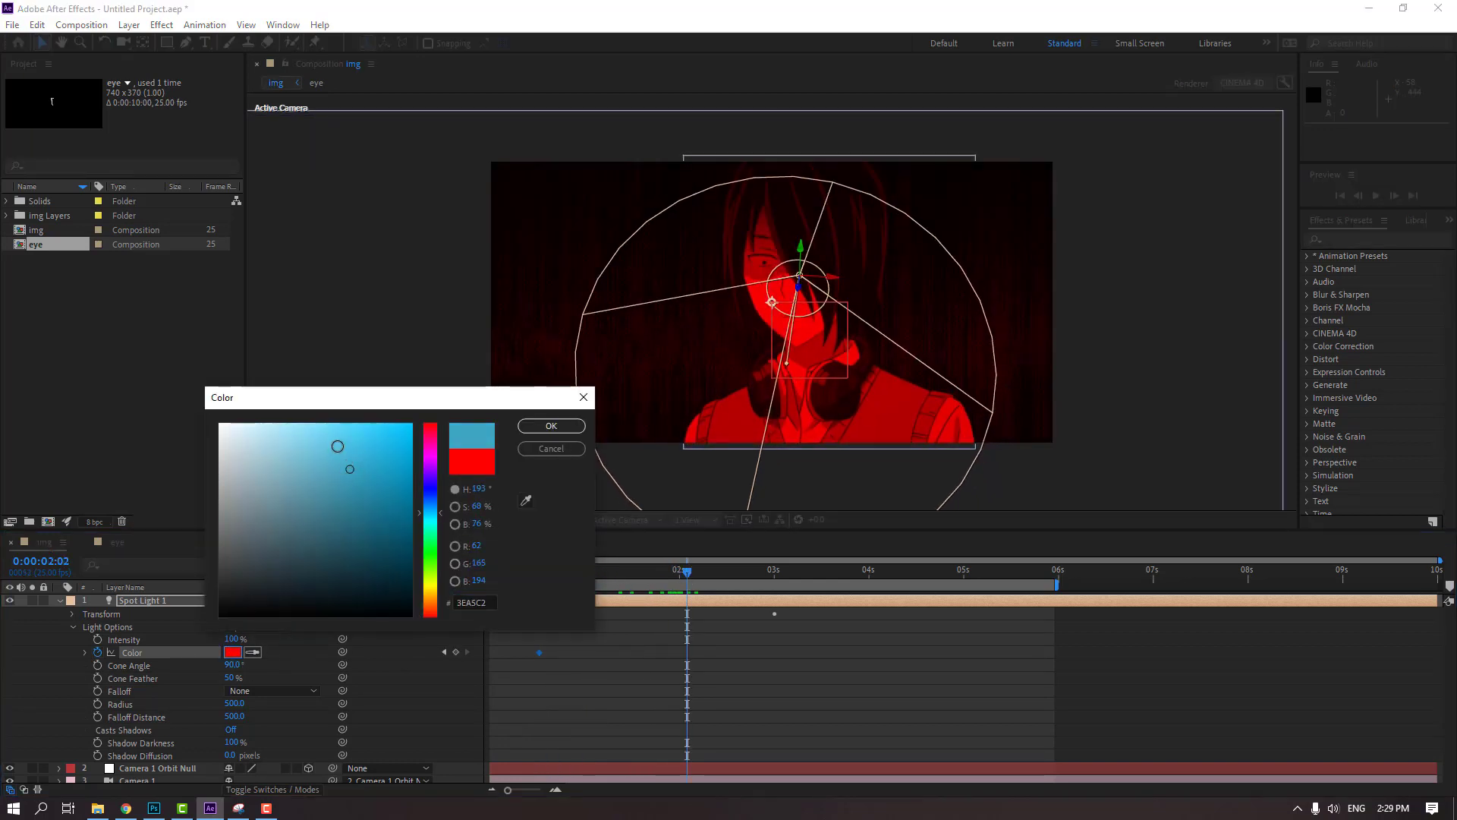
drag(338, 446, 270, 426)
click(550, 425)
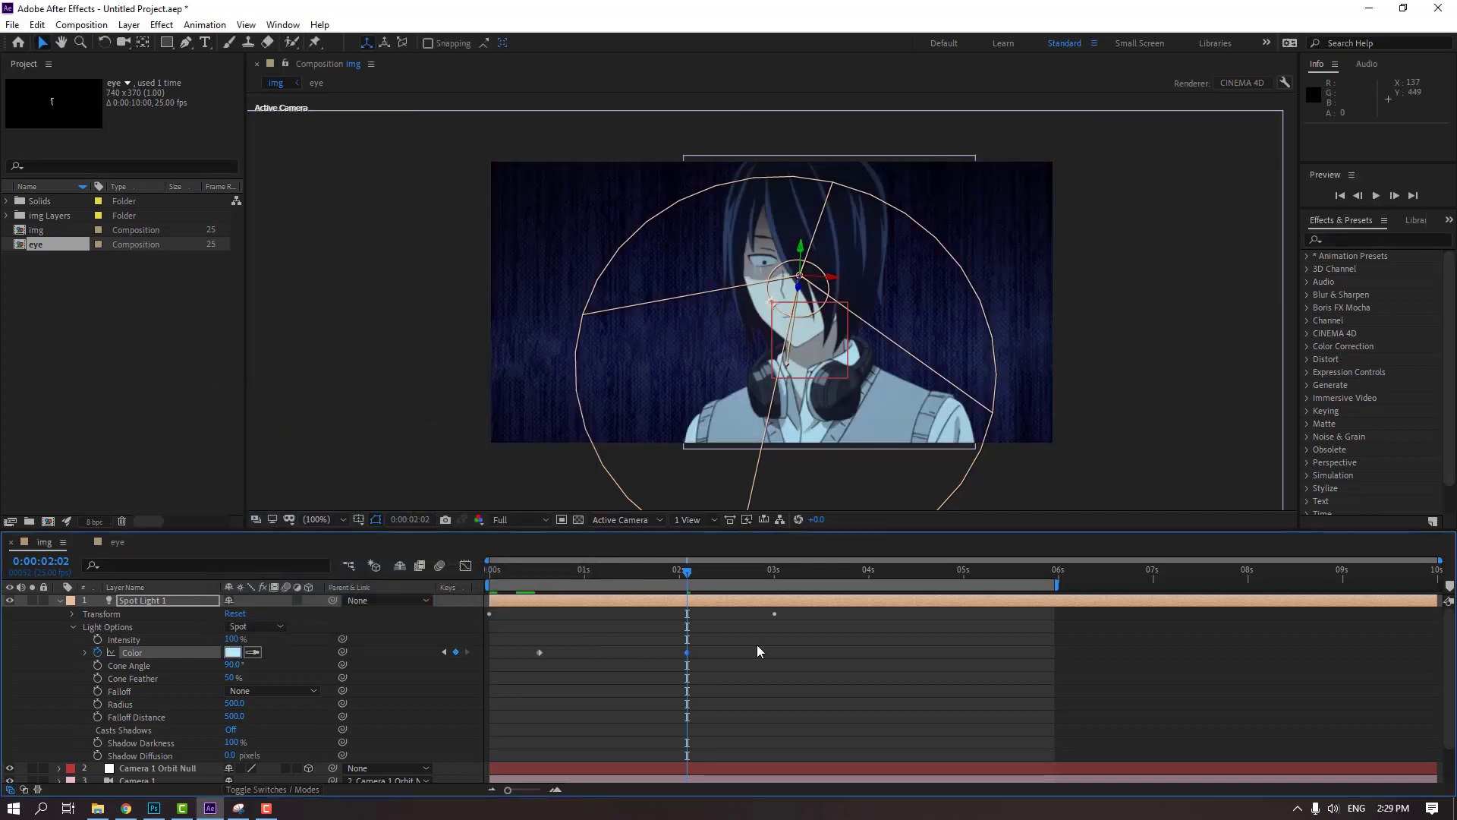
Check the hex code of the spot light's Color at 0:00:02:02 without changing it
click(855, 677)
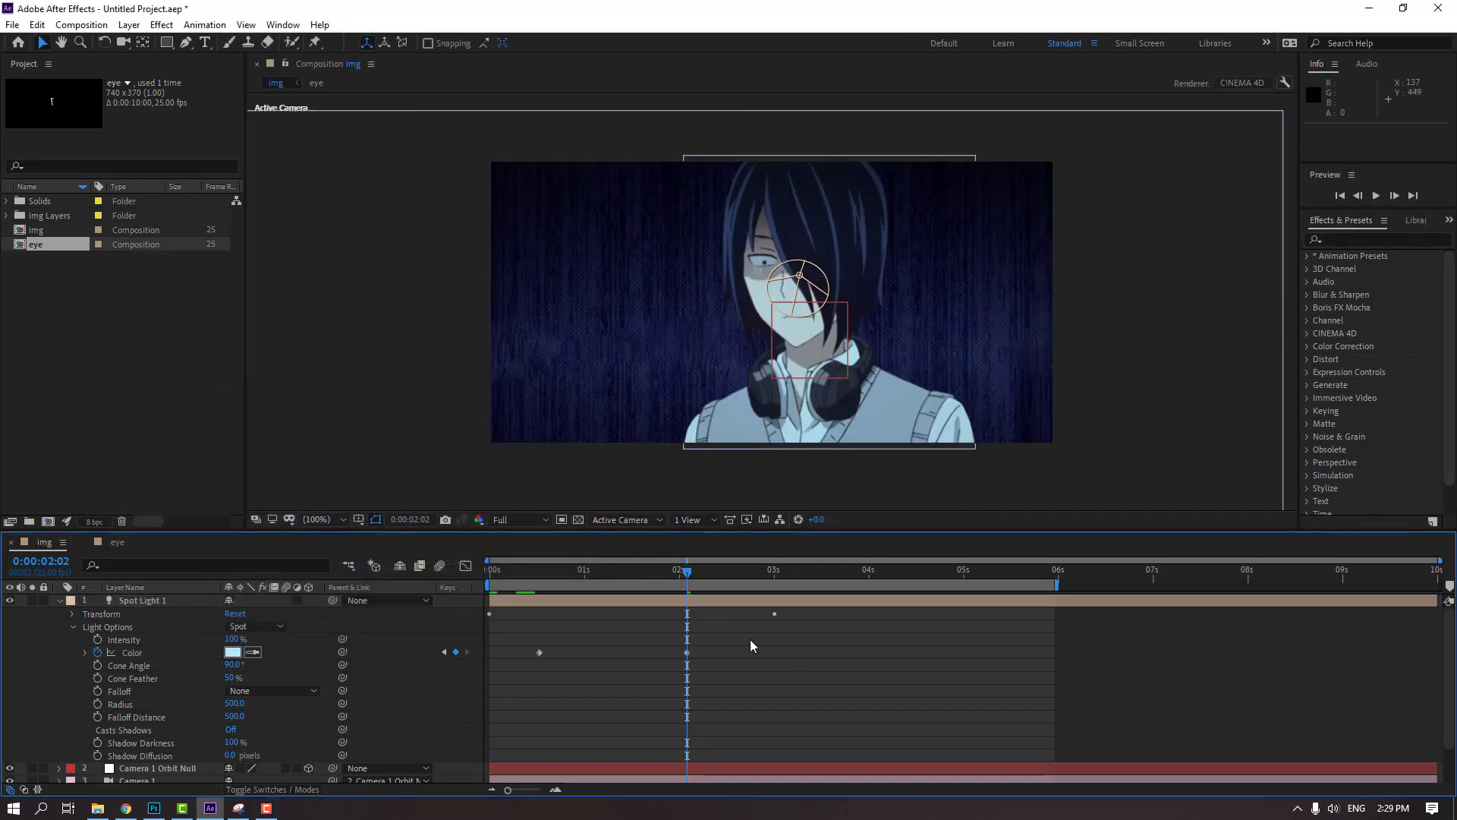
click(232, 651)
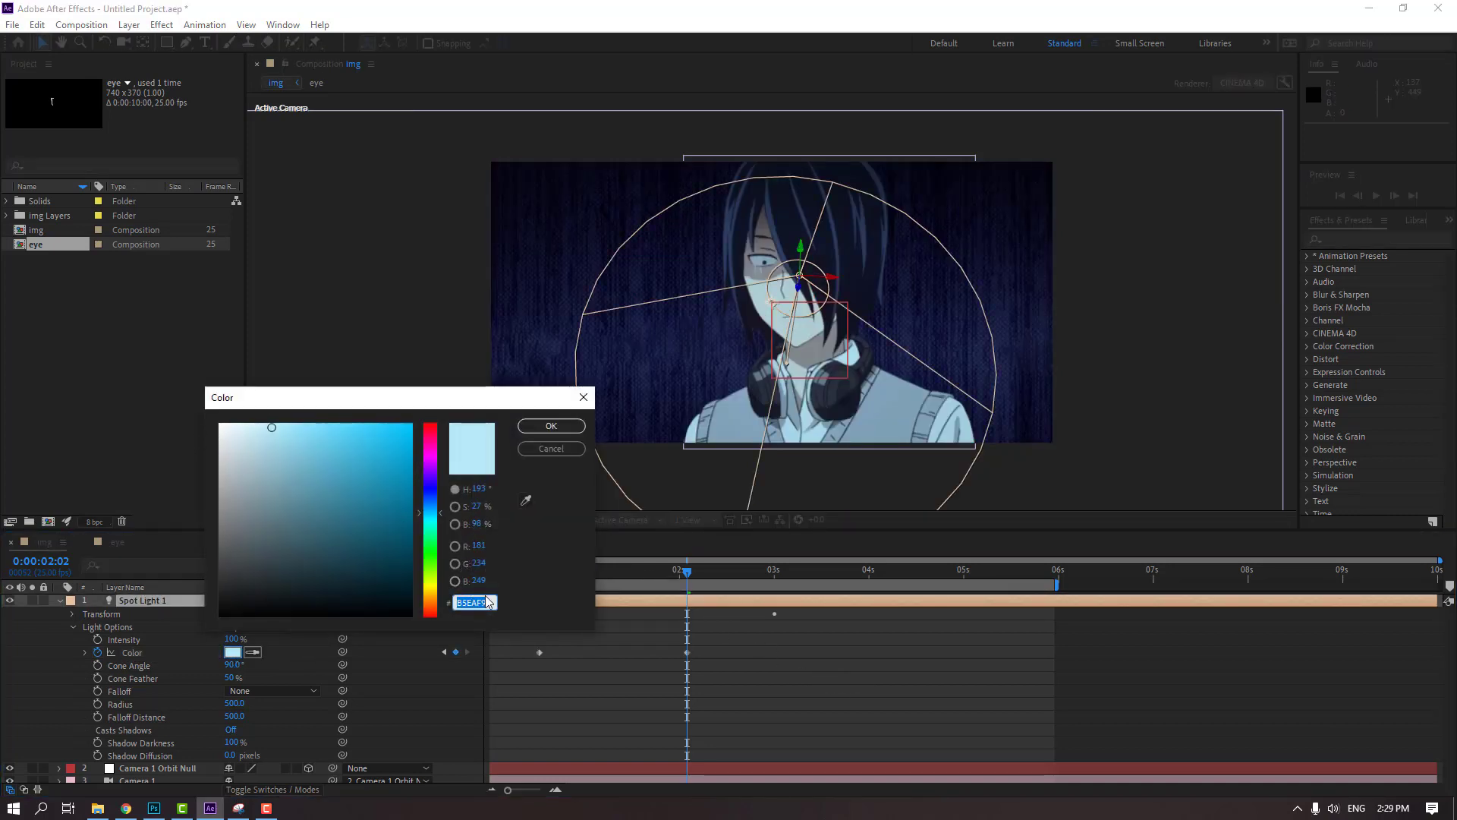
click(549, 450)
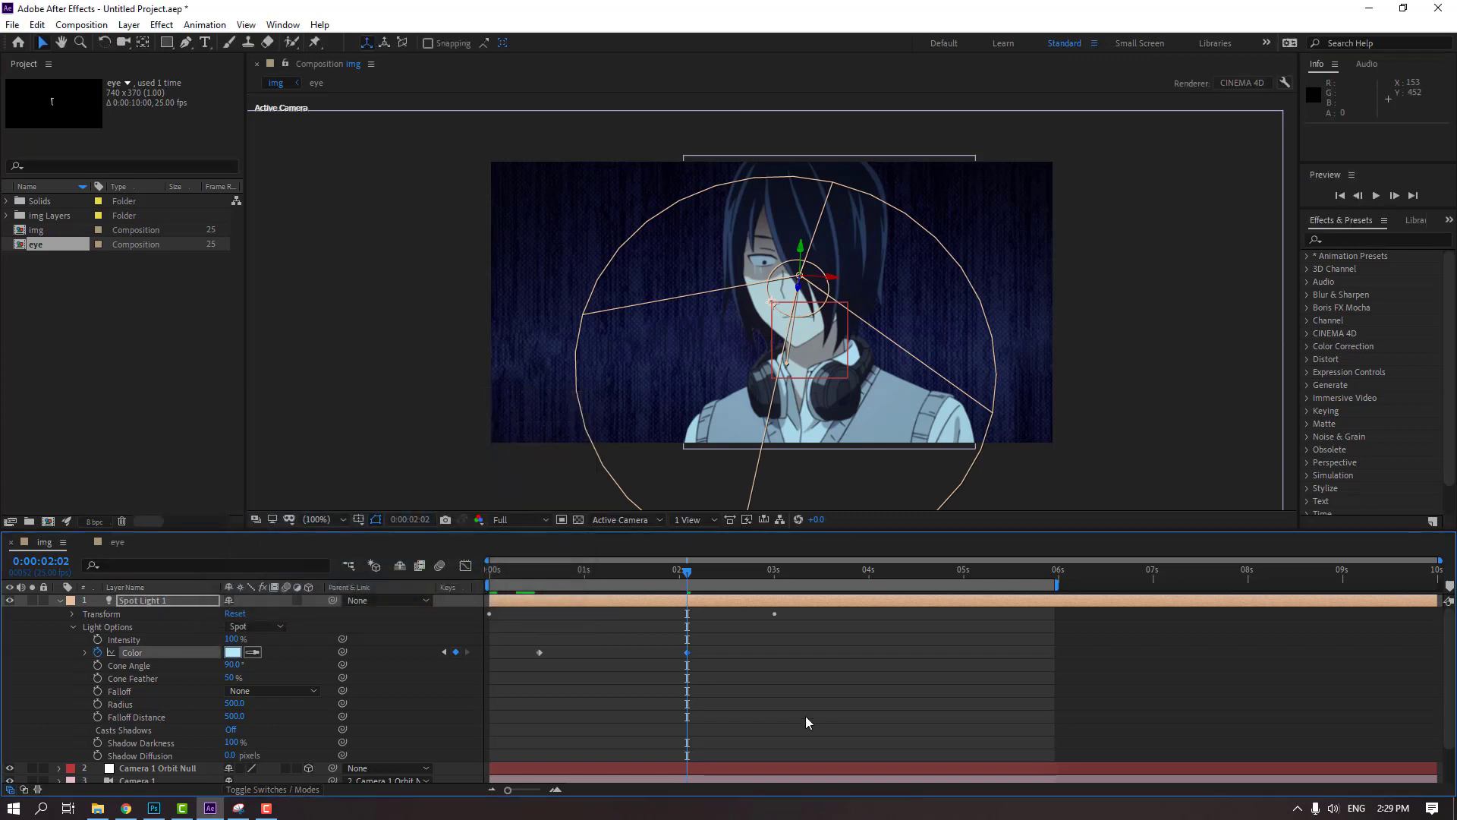
Play back the img composition to check the spot light's color change, then stop the preview
click(808, 706)
key(space)
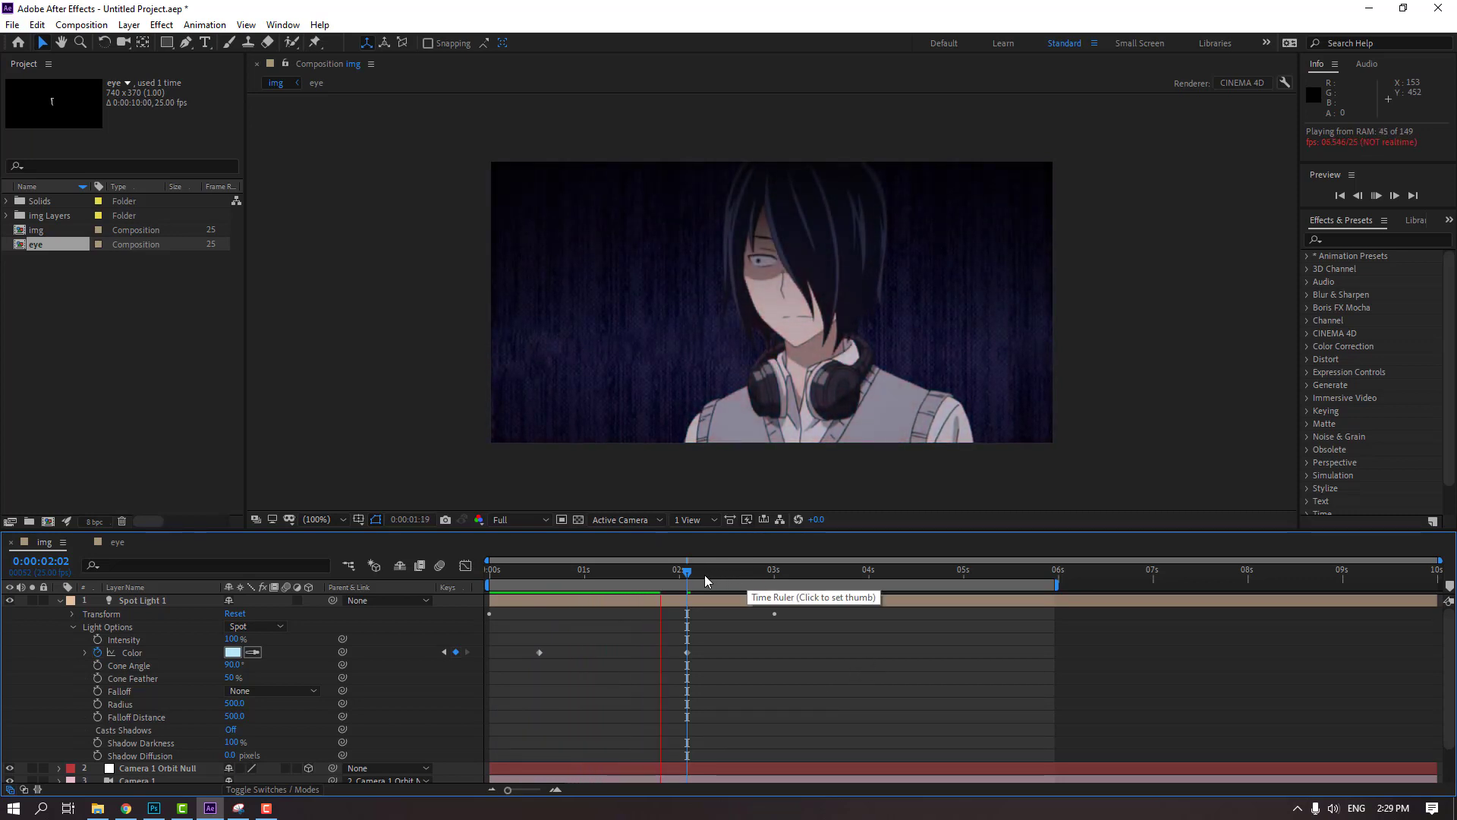
key(space)
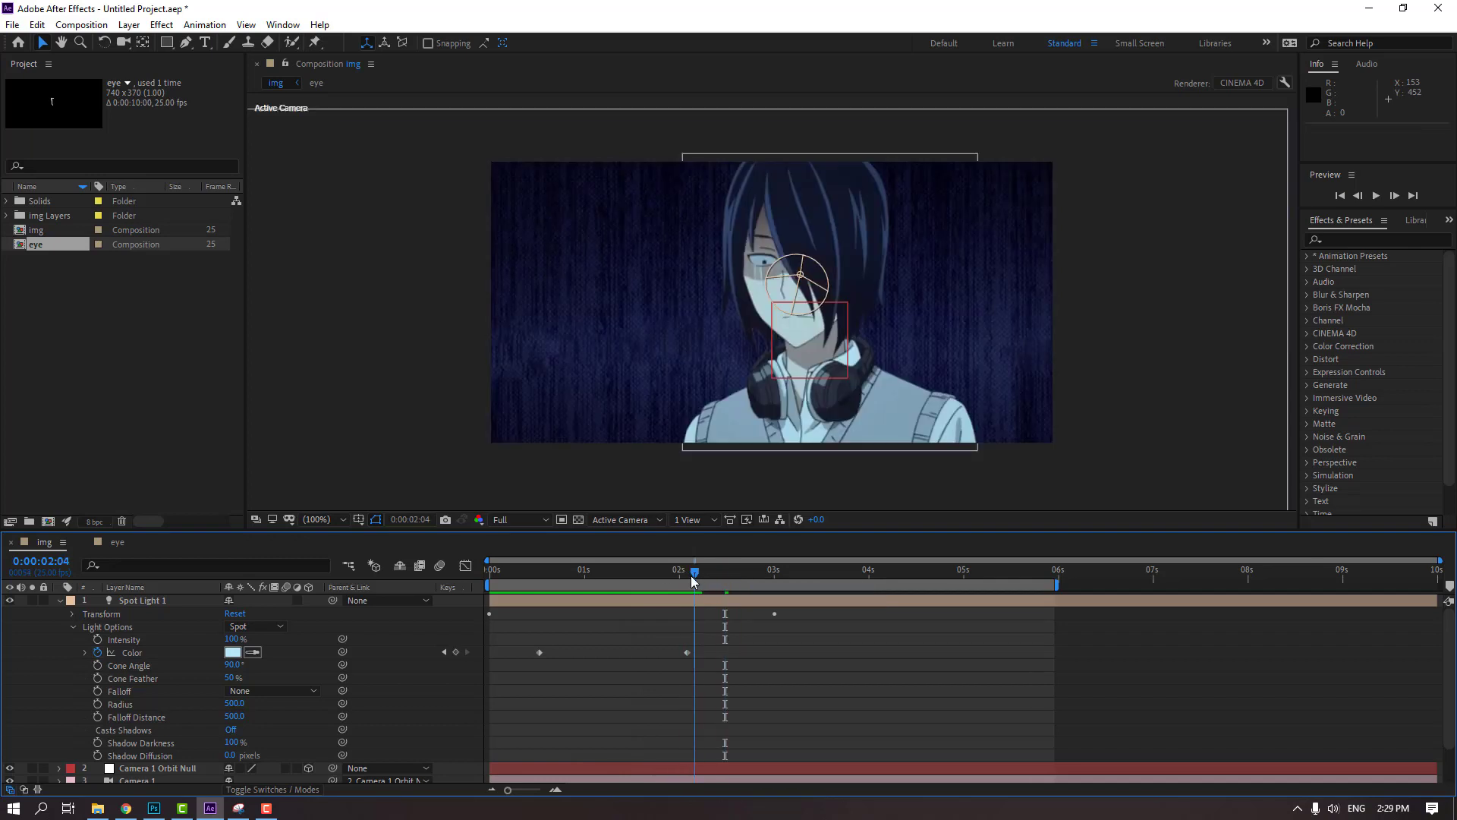
Shift the eye layer so it starts at 0:00:00:22 in the img composition, and preview the new timing
scroll(568, 657, down, 2)
click(130, 751)
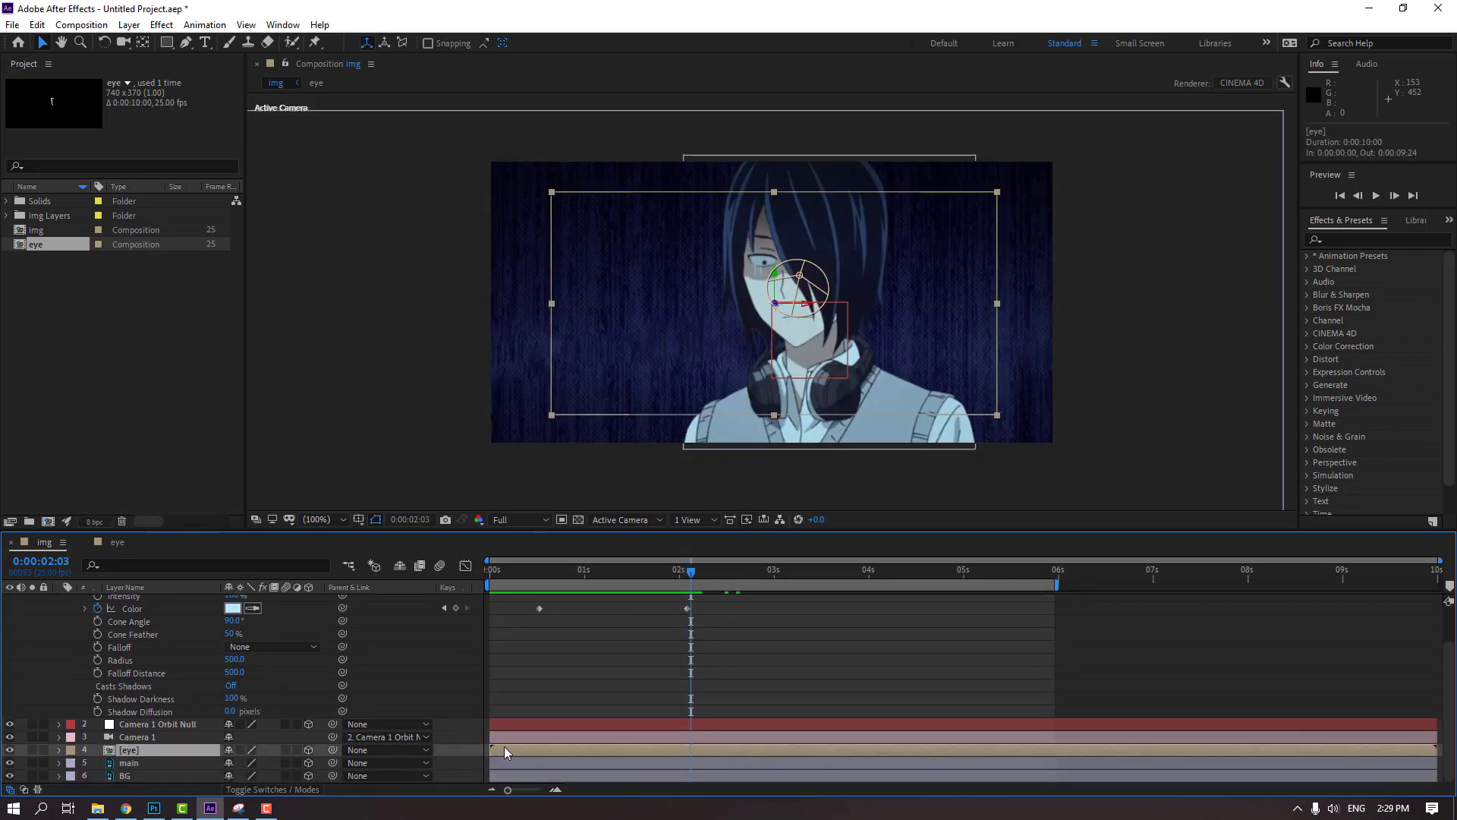
drag(504, 750, 593, 750)
click(550, 581)
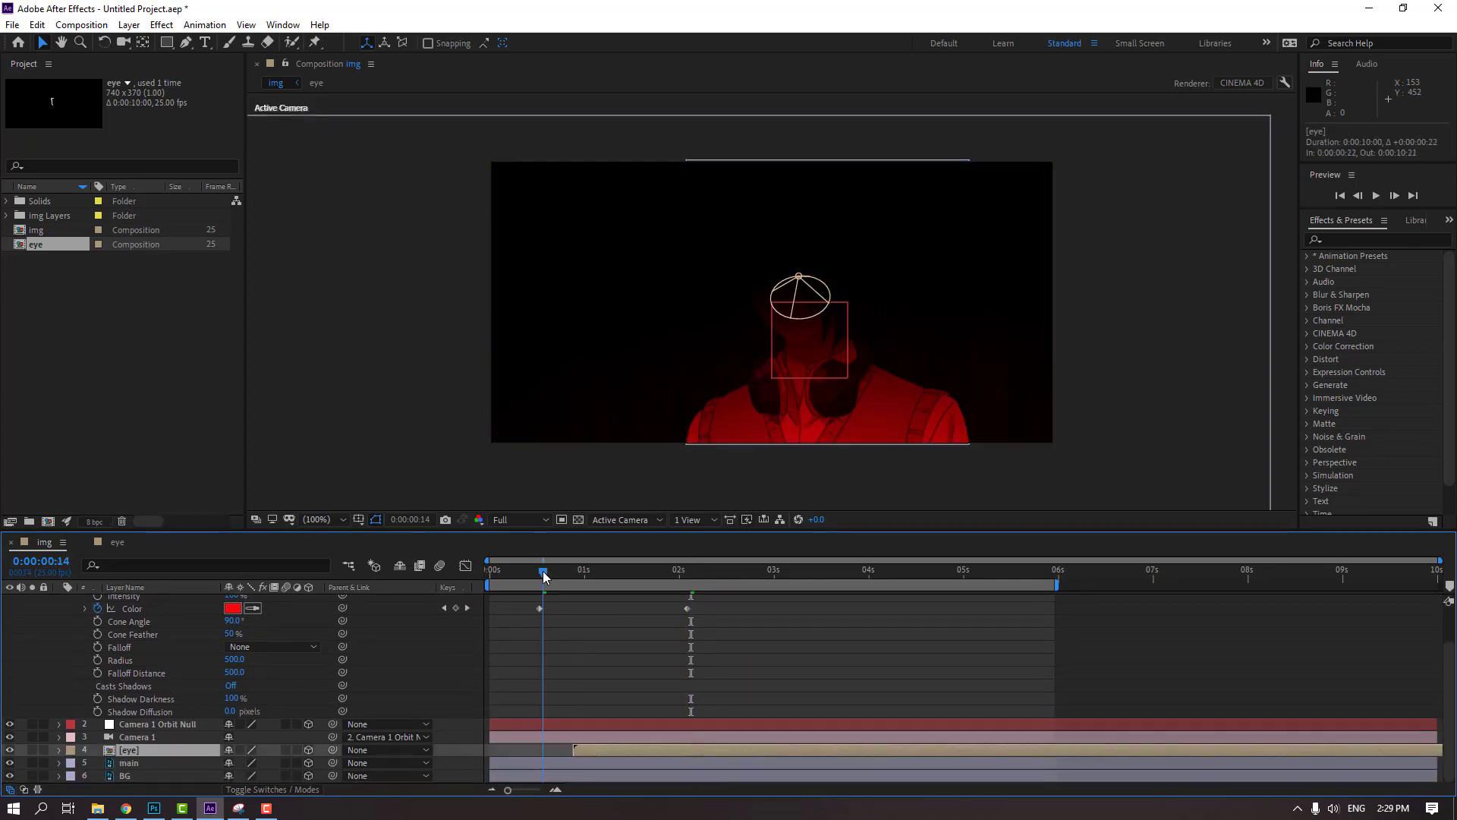
drag(555, 574, 694, 580)
click(825, 665)
key(space)
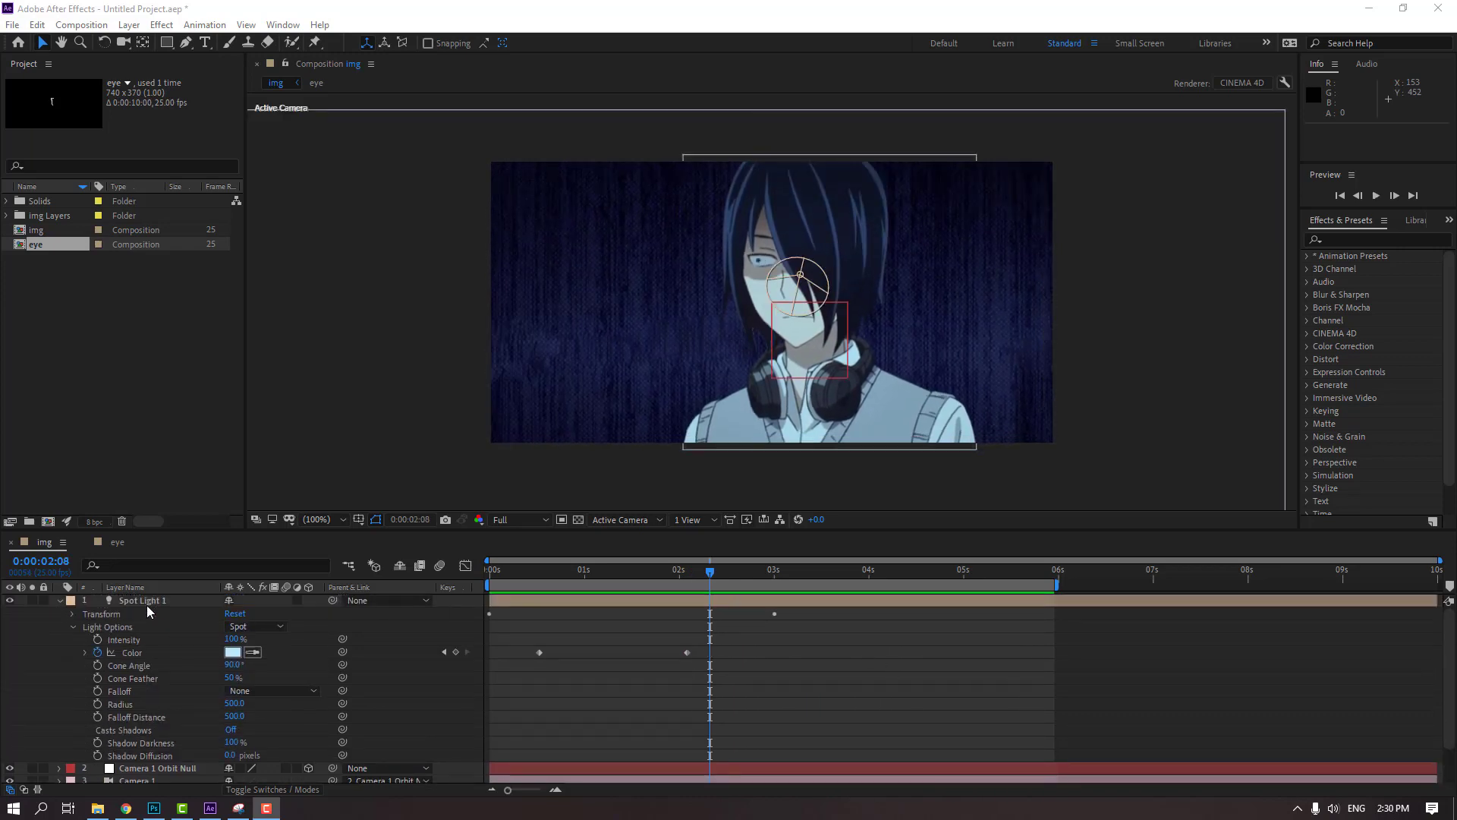
At the first frame, create a solid named BG2, place it between the main and BG layers, and make it 3D
click(60, 600)
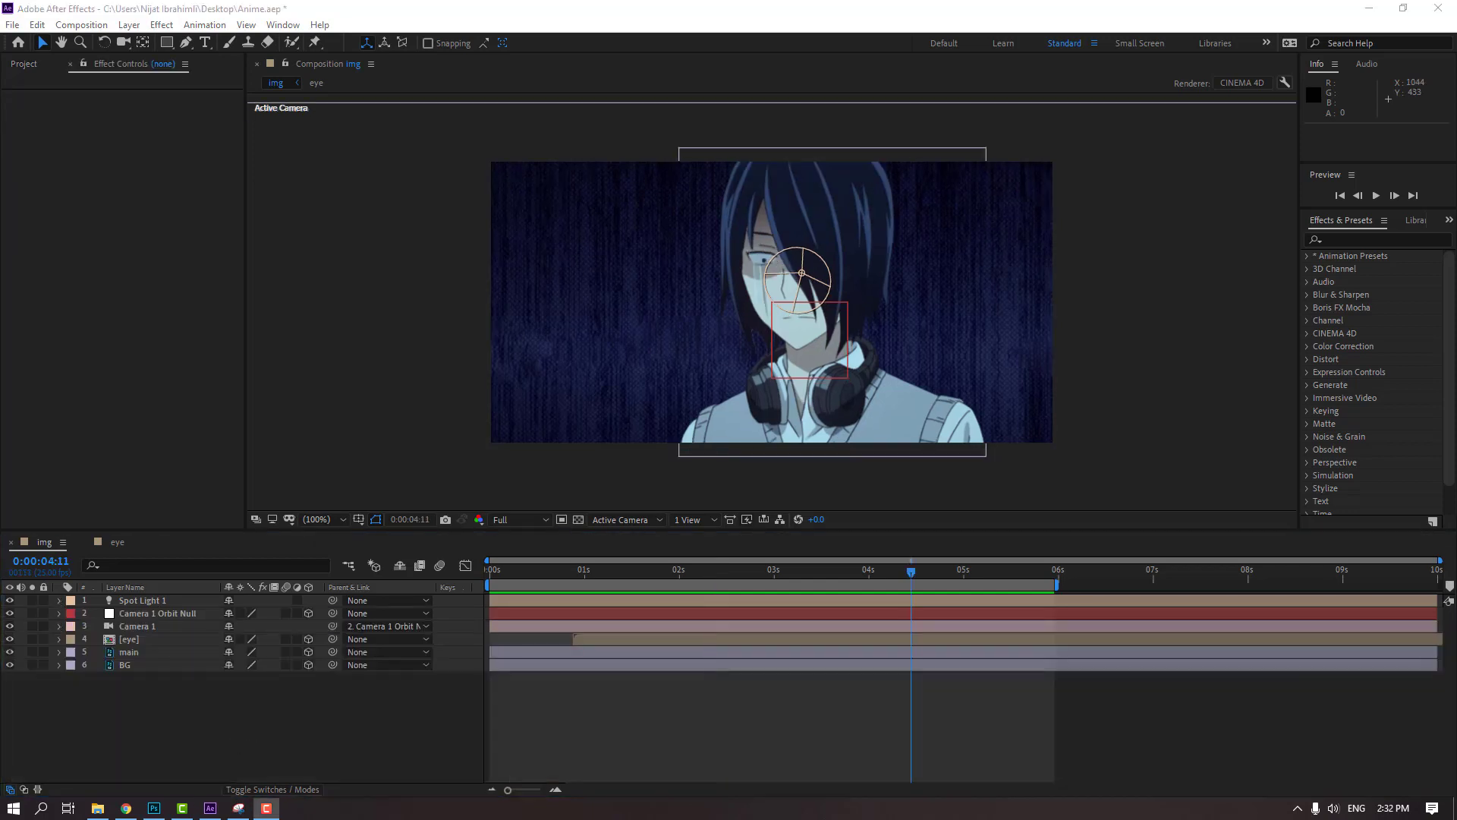
drag(729, 579, 84, 712)
right_click(212, 712)
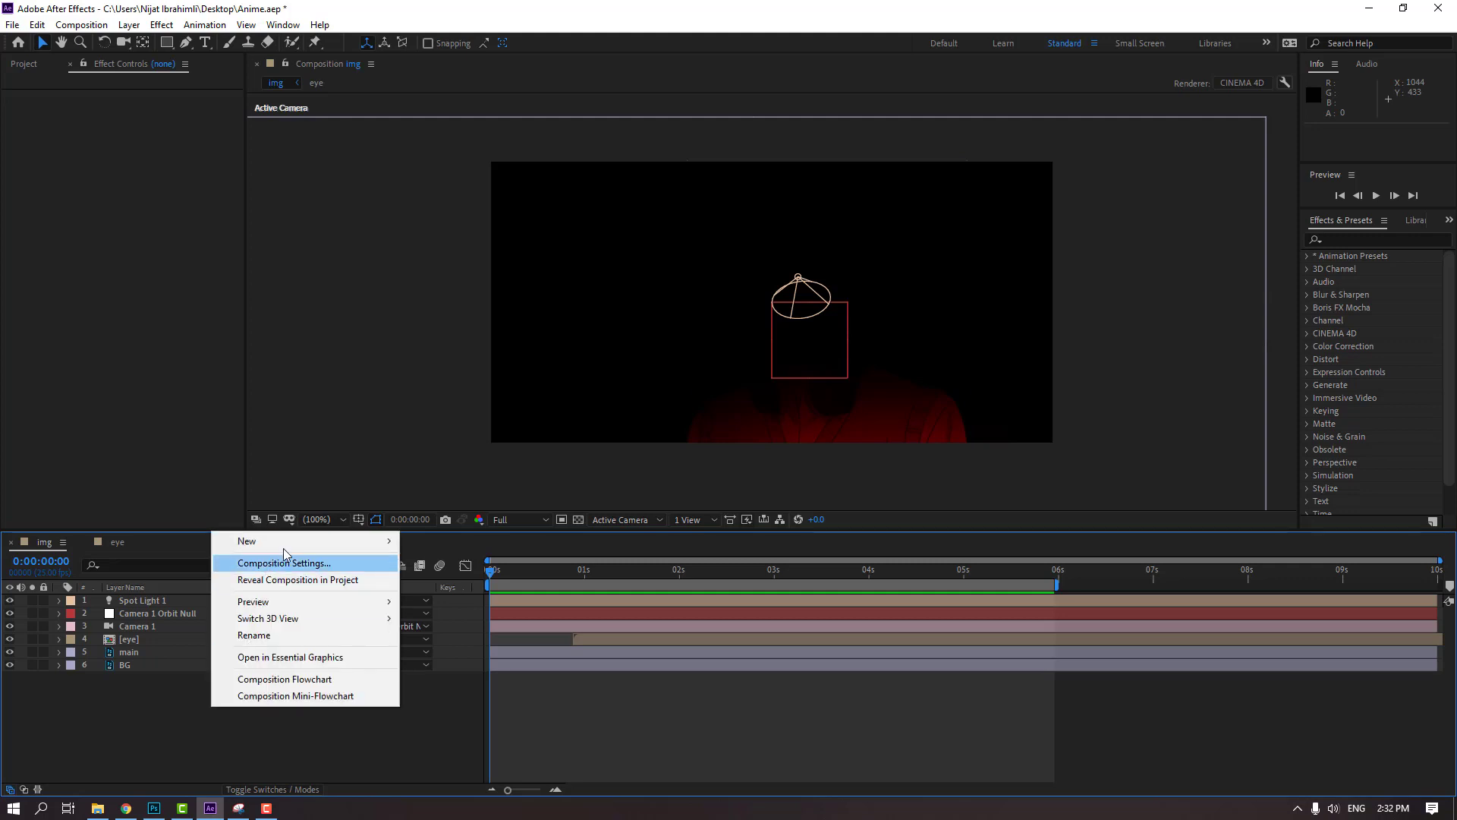
mouse_move(364, 541)
click(432, 580)
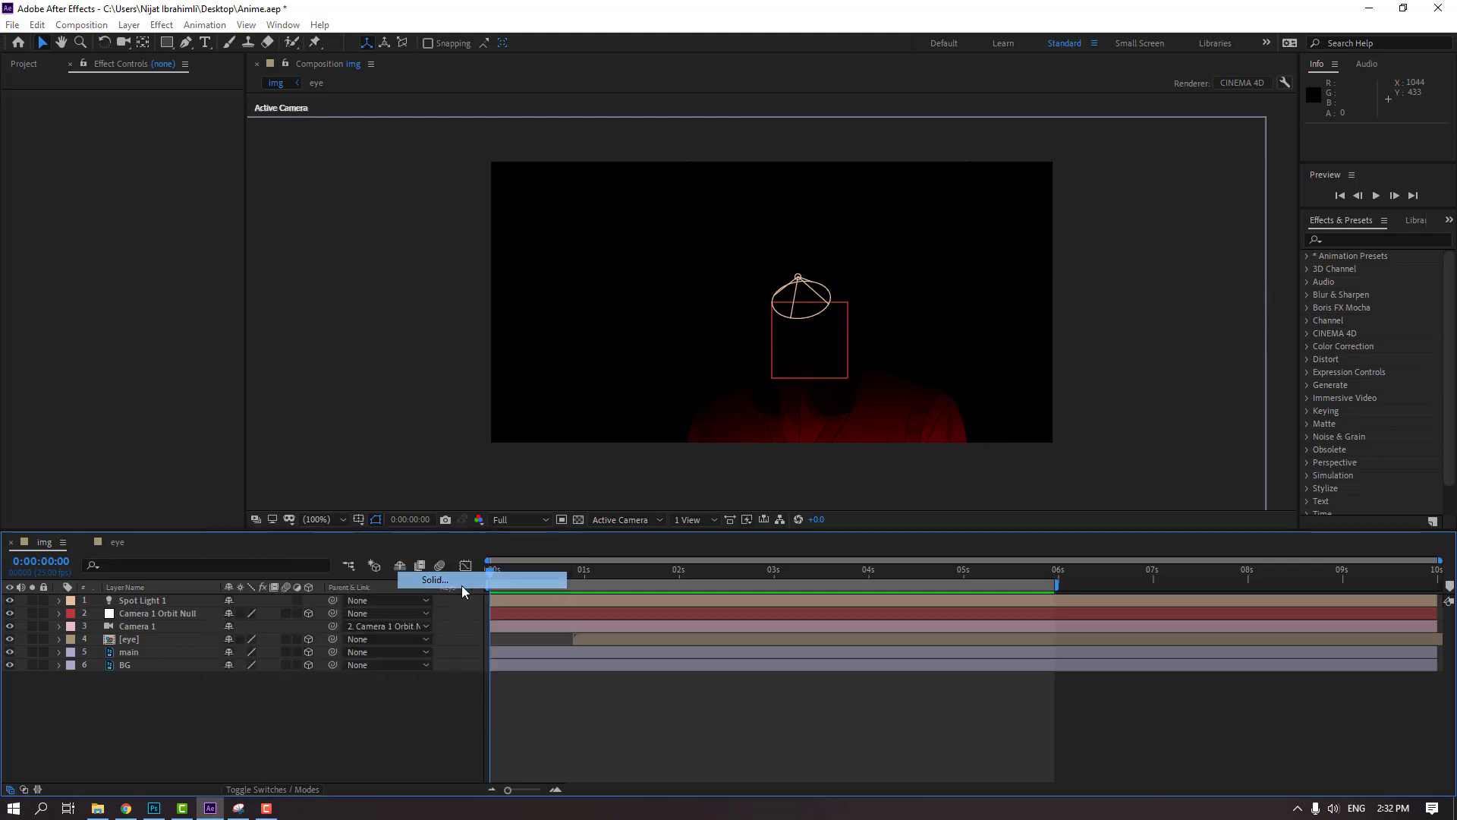
text(BG2)
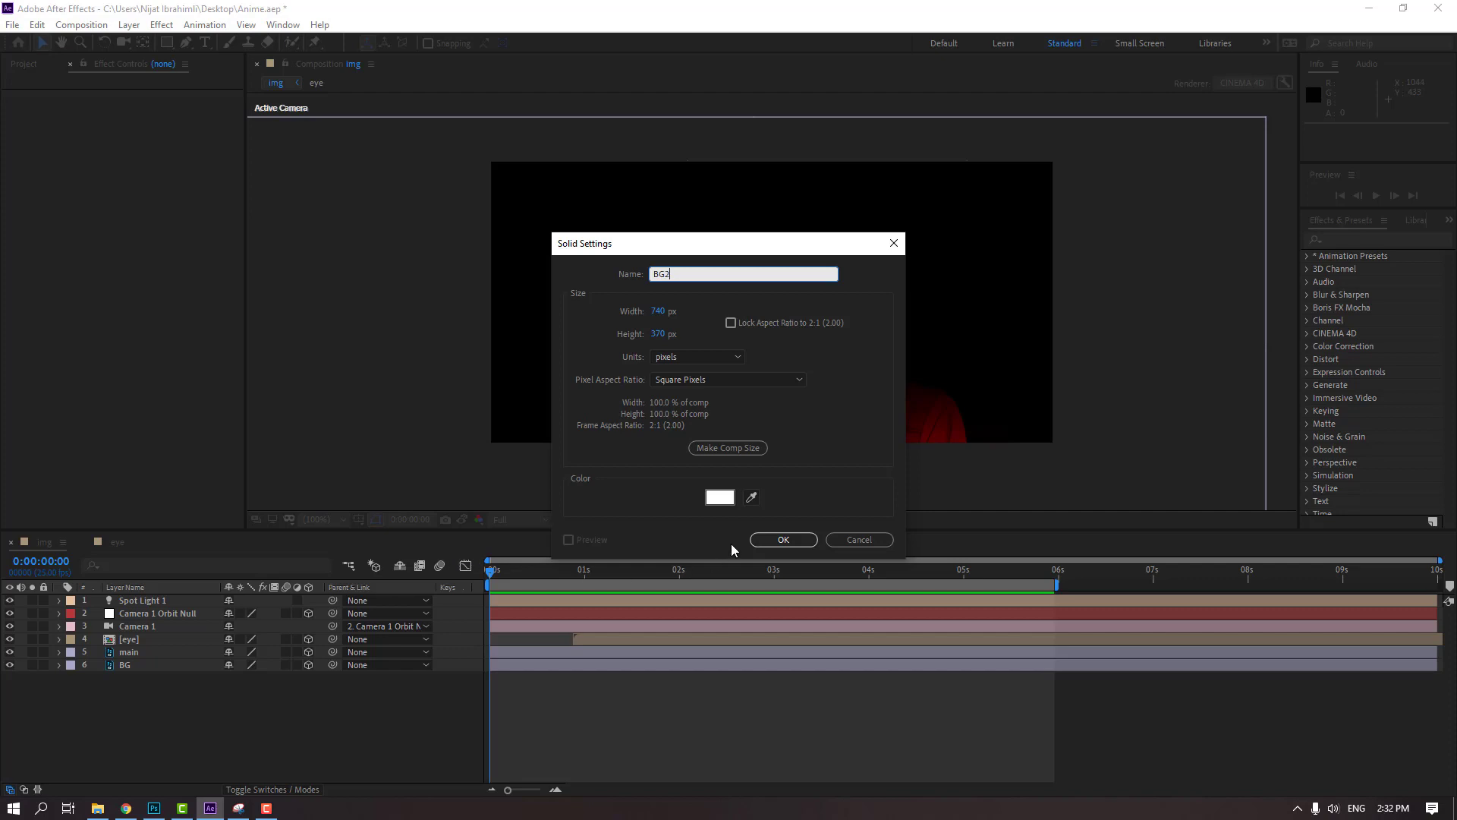
click(780, 544)
drag(138, 601, 152, 674)
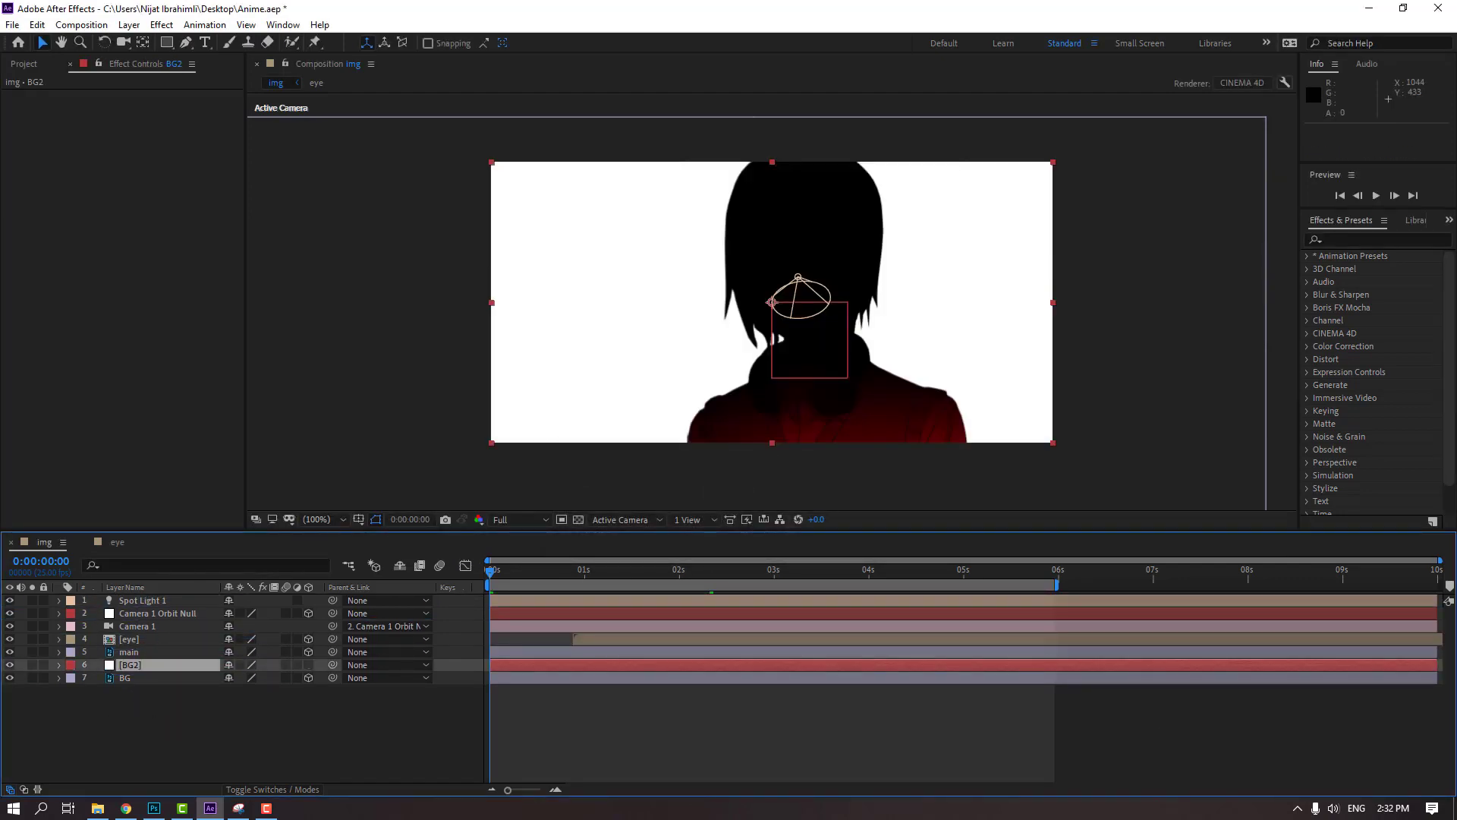
click(308, 665)
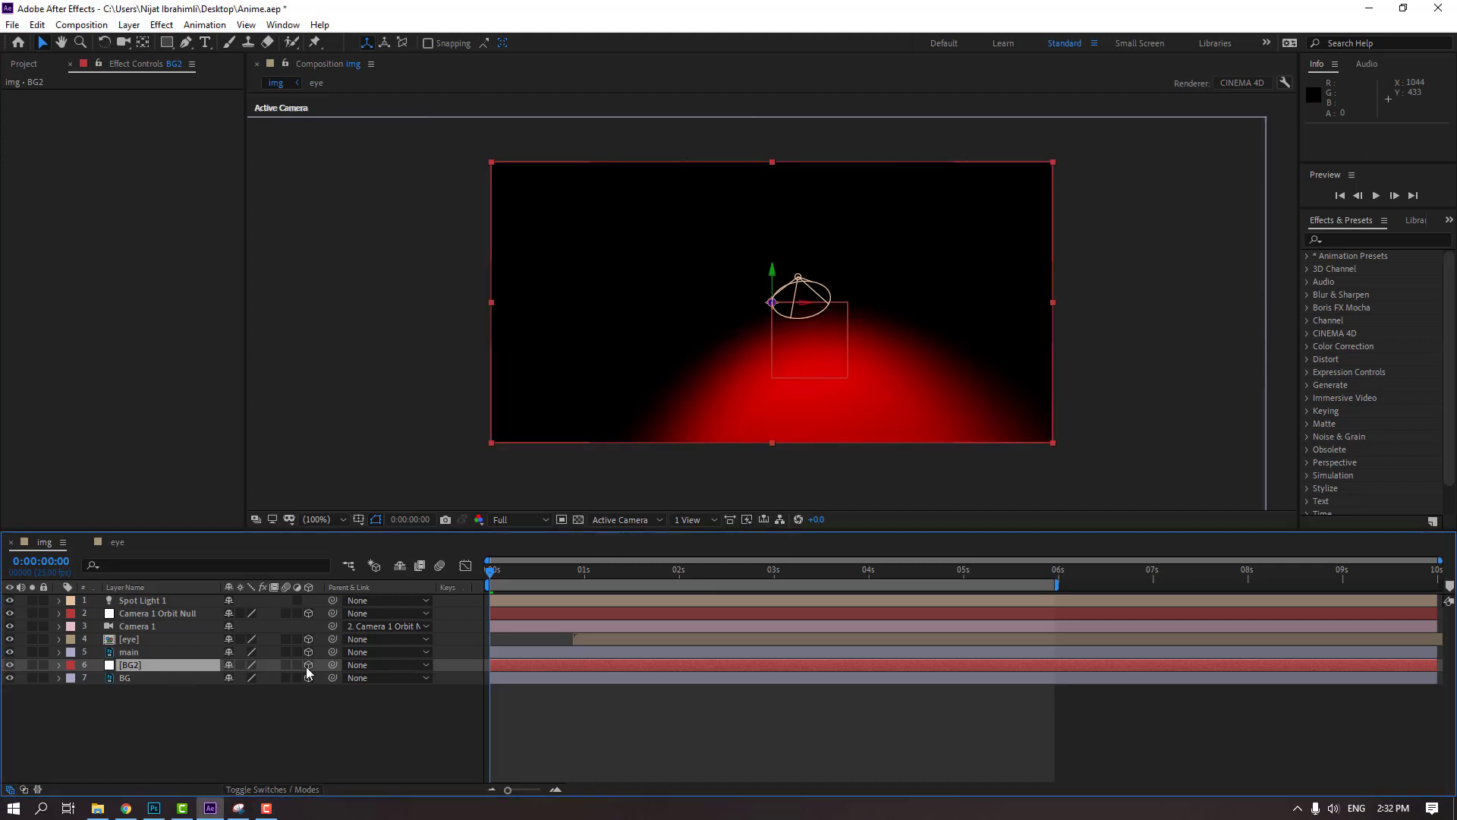
Copy the BG layer's Position to the BG2 solid, placing it at 331.0, 276.5, 1715.0
click(126, 680)
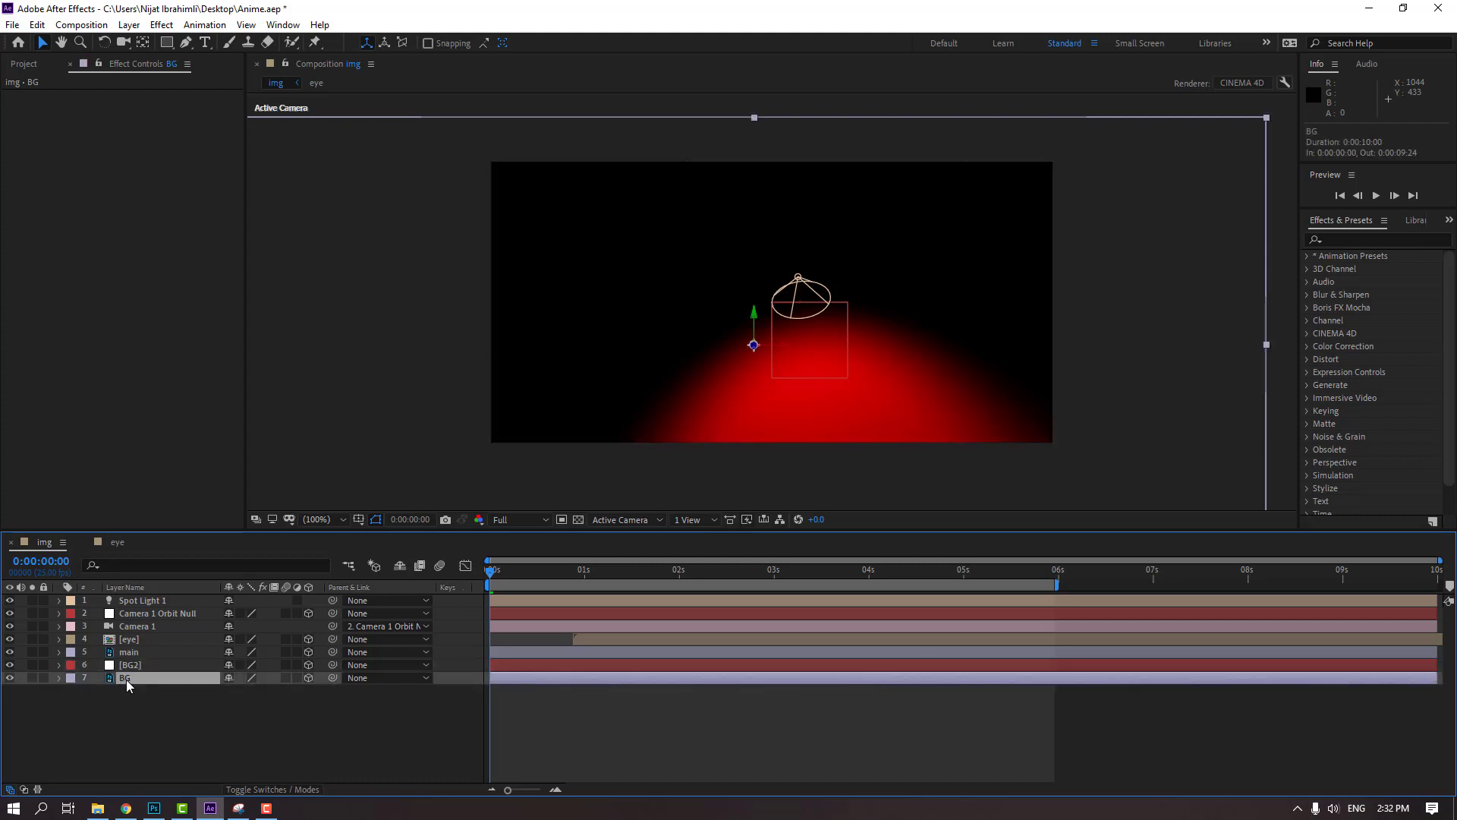
key(p)
click(123, 722)
click(127, 691)
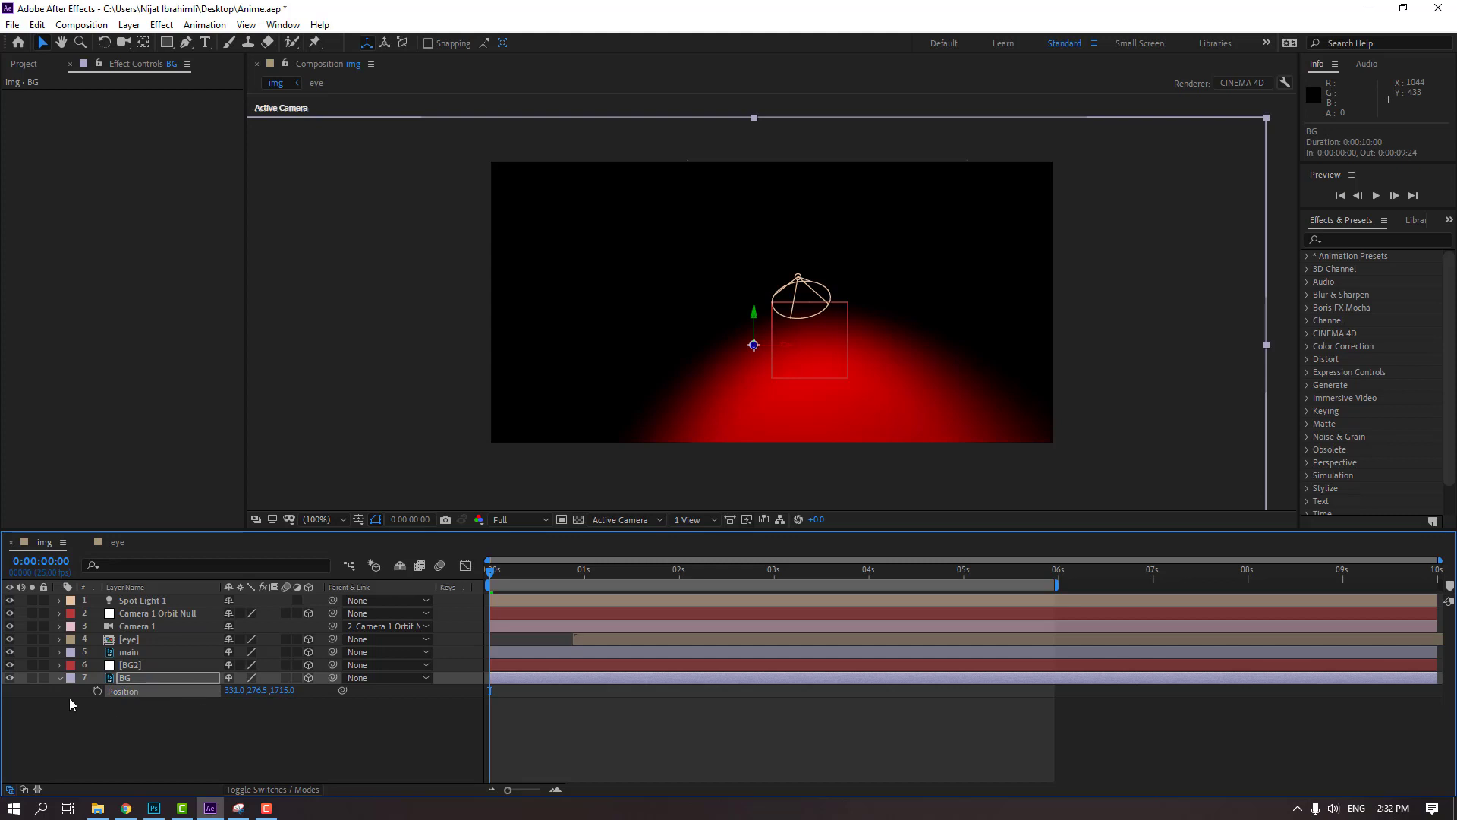
click(60, 679)
click(138, 665)
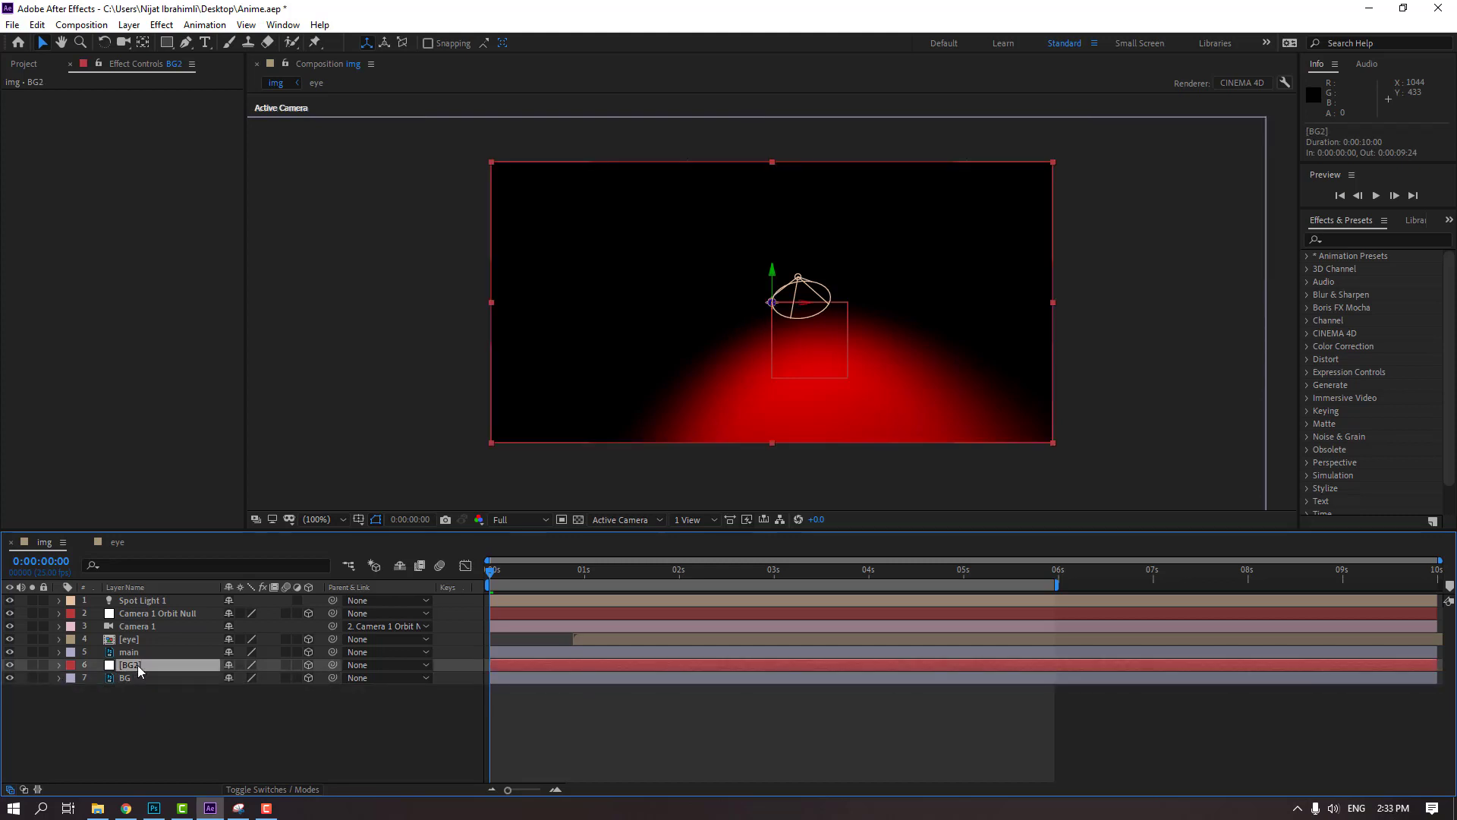
key(p)
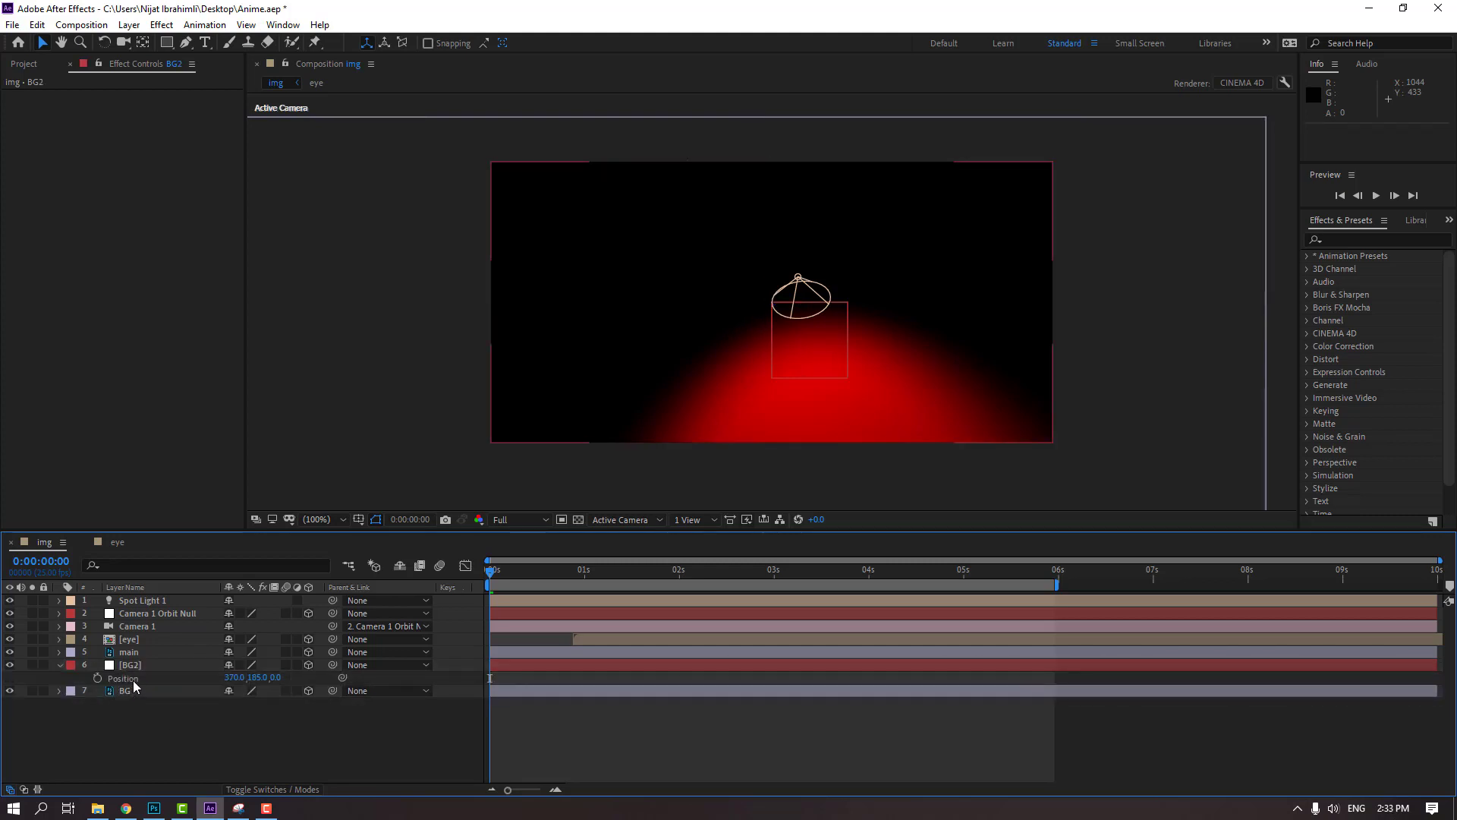
click(134, 680)
key(ctrl+v)
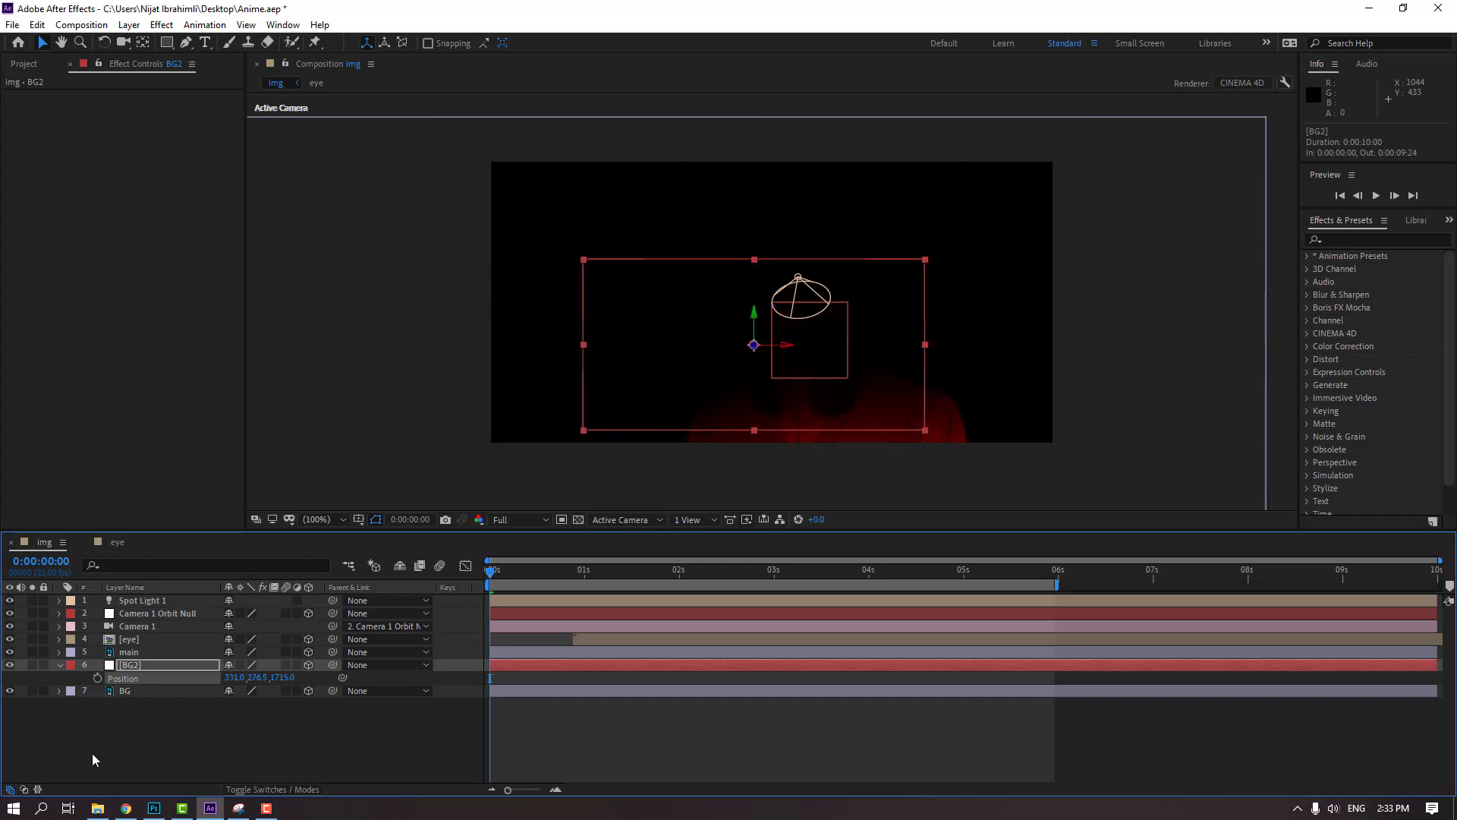
Check the BG layer's Scale and set the BG2 solid's Scale to 162%
click(134, 691)
key(s)
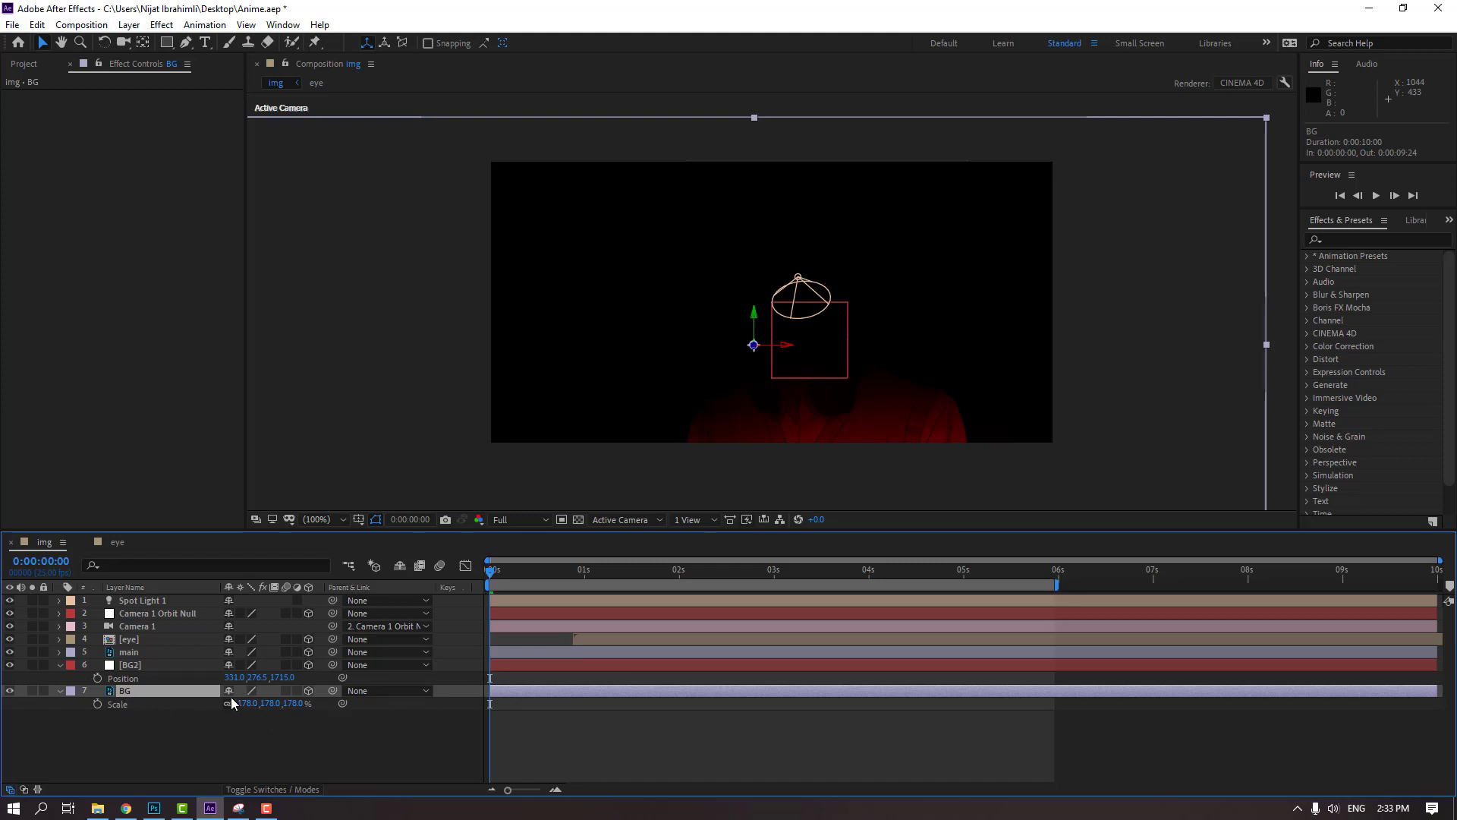
key(s)
click(124, 666)
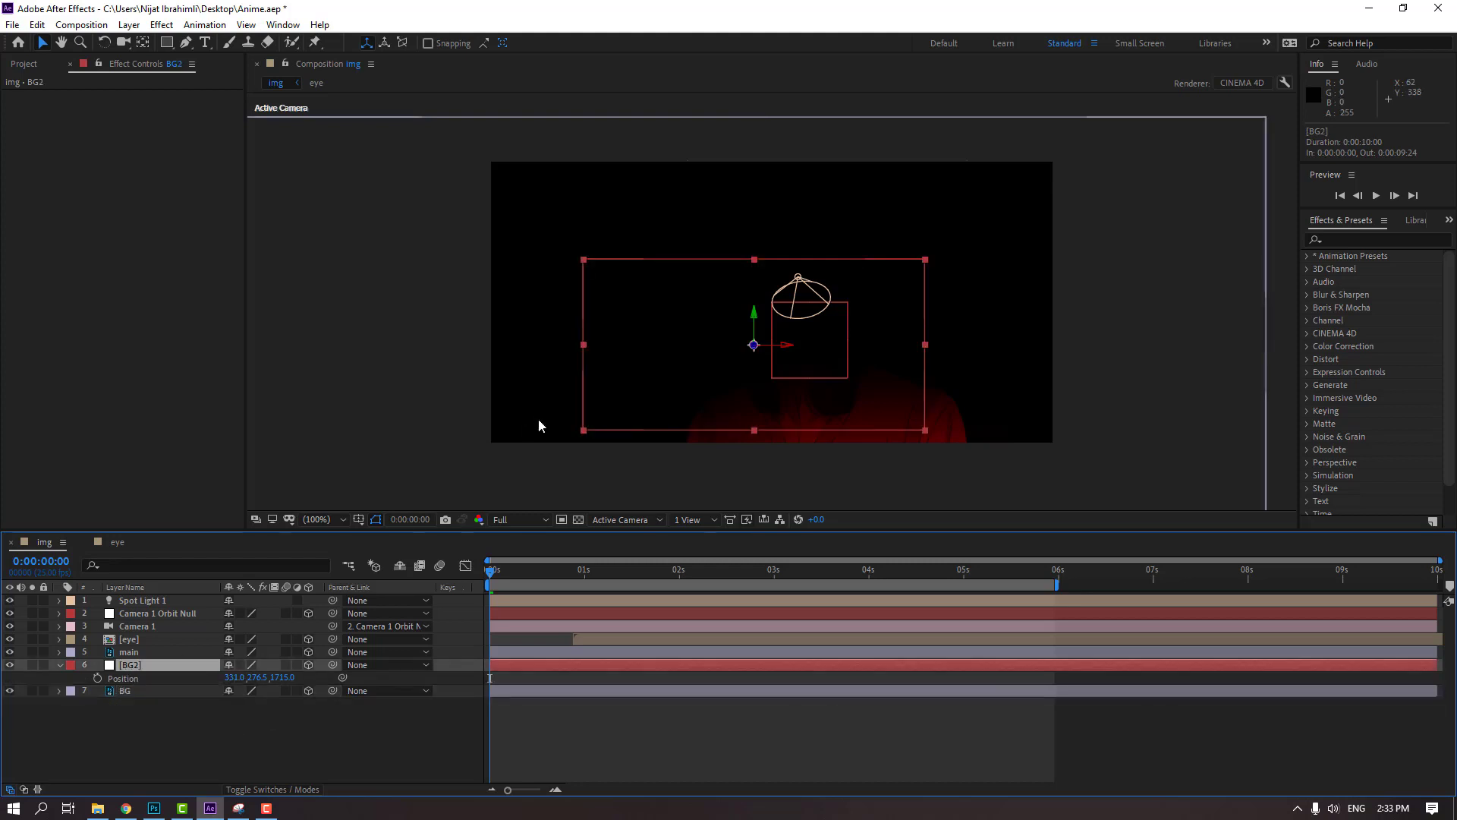
key(s)
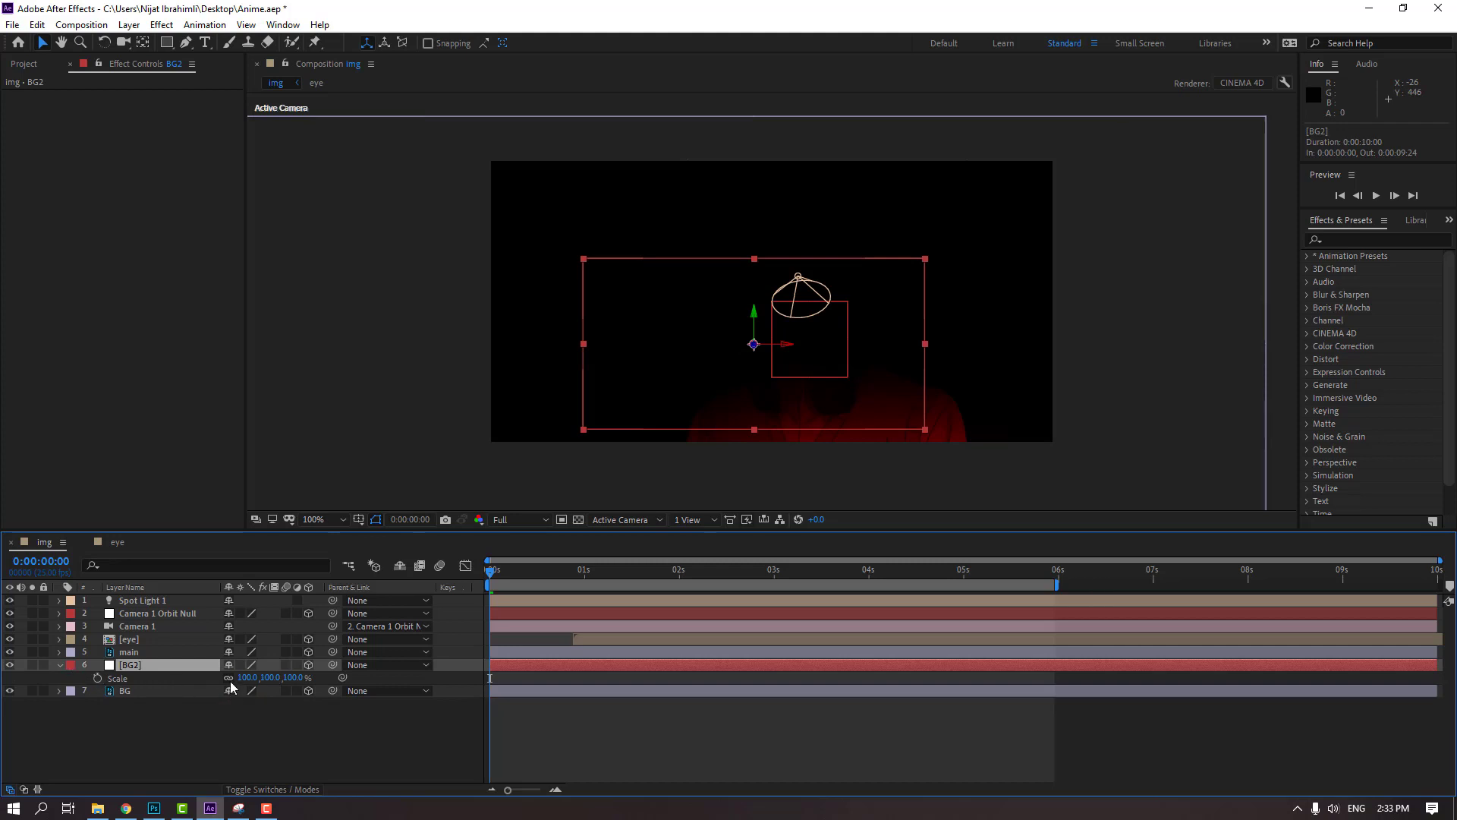
click(247, 677)
text(162)
key(Return)
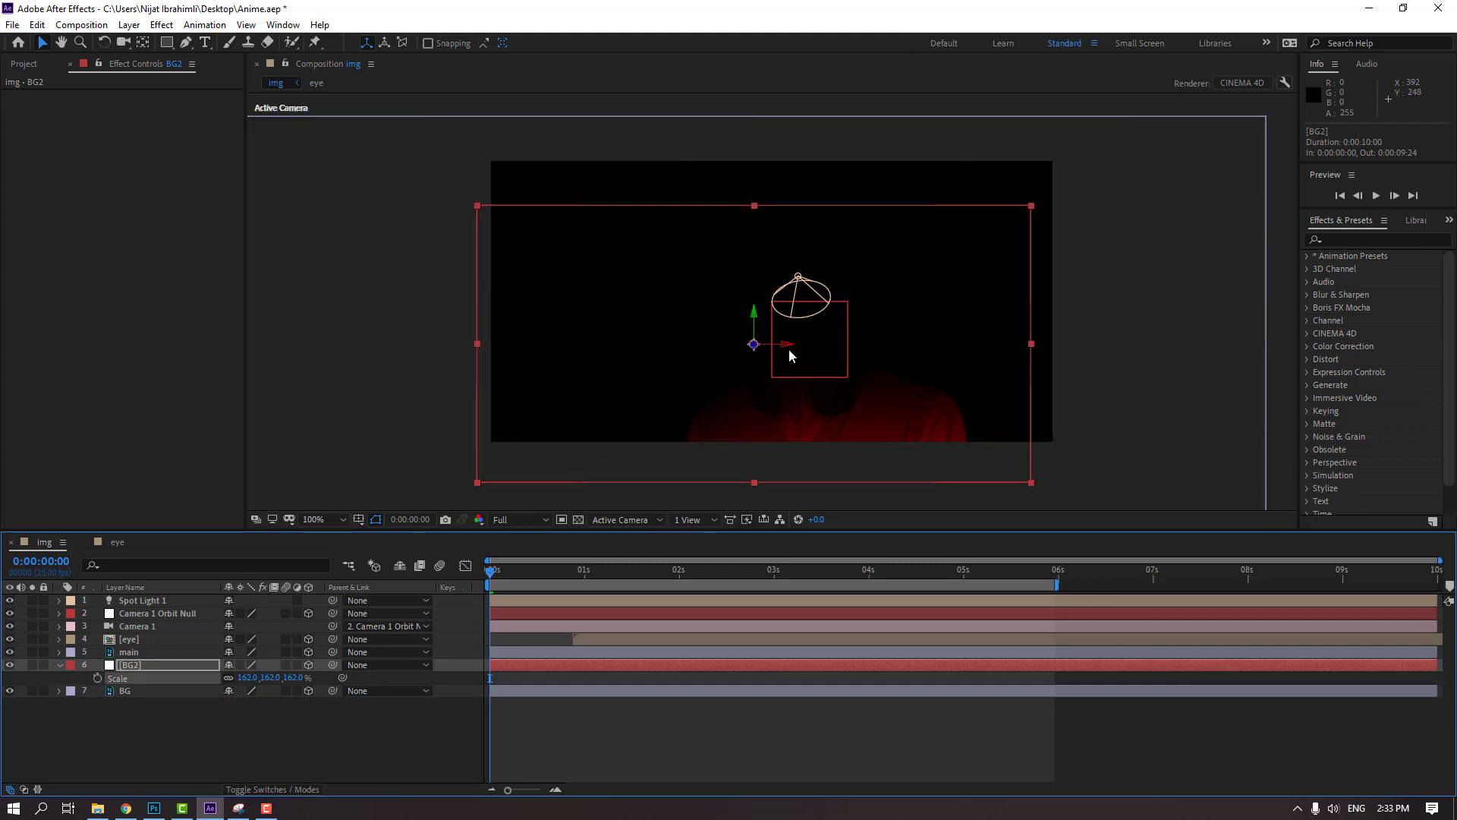
Enlarge BG2 to 178% Scale and move it to 354.0, 193.5, 1715.0 so it covers the whole frame
drag(785, 351, 766, 274)
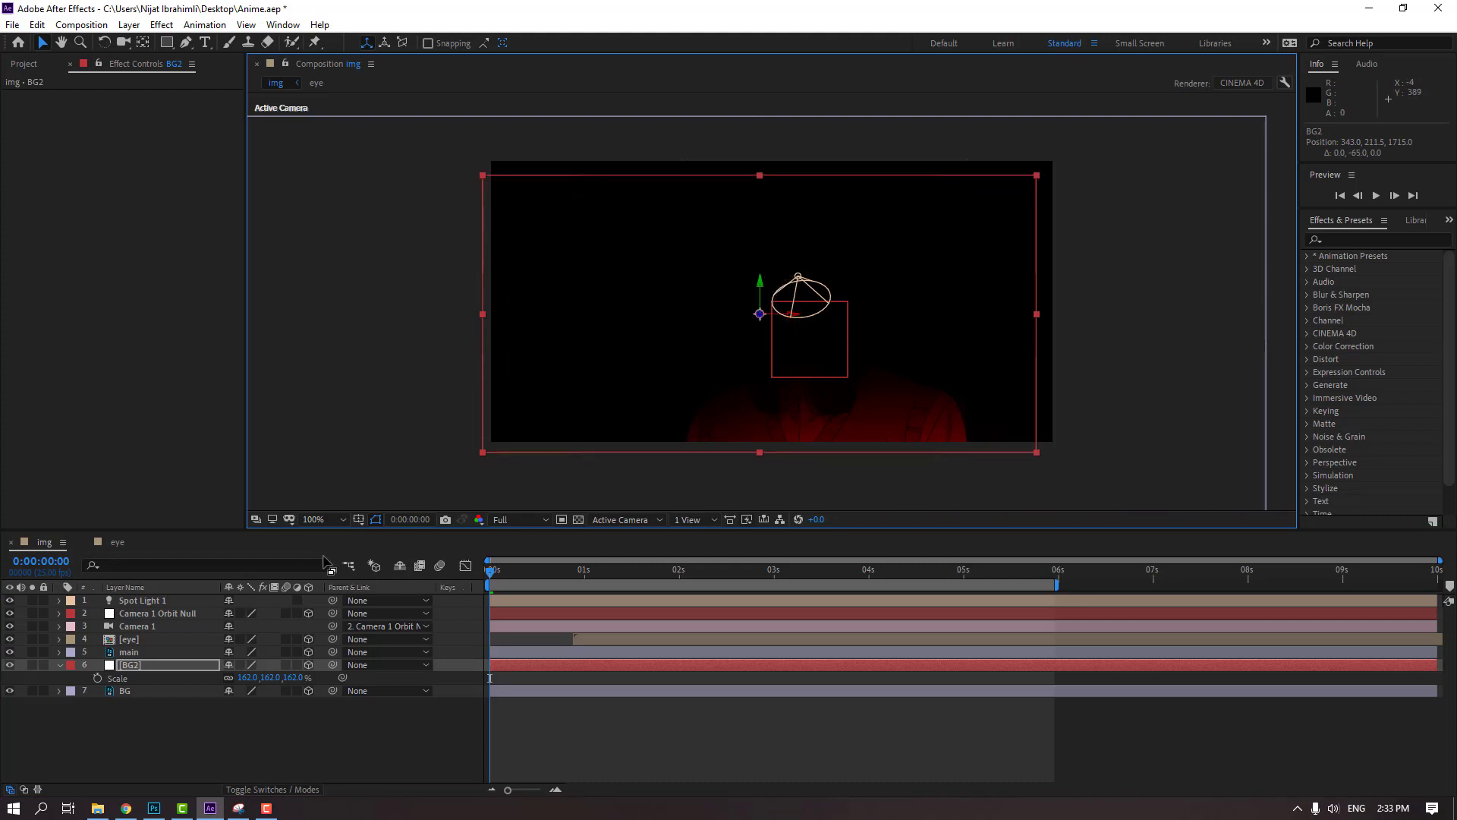
drag(247, 677, 261, 677)
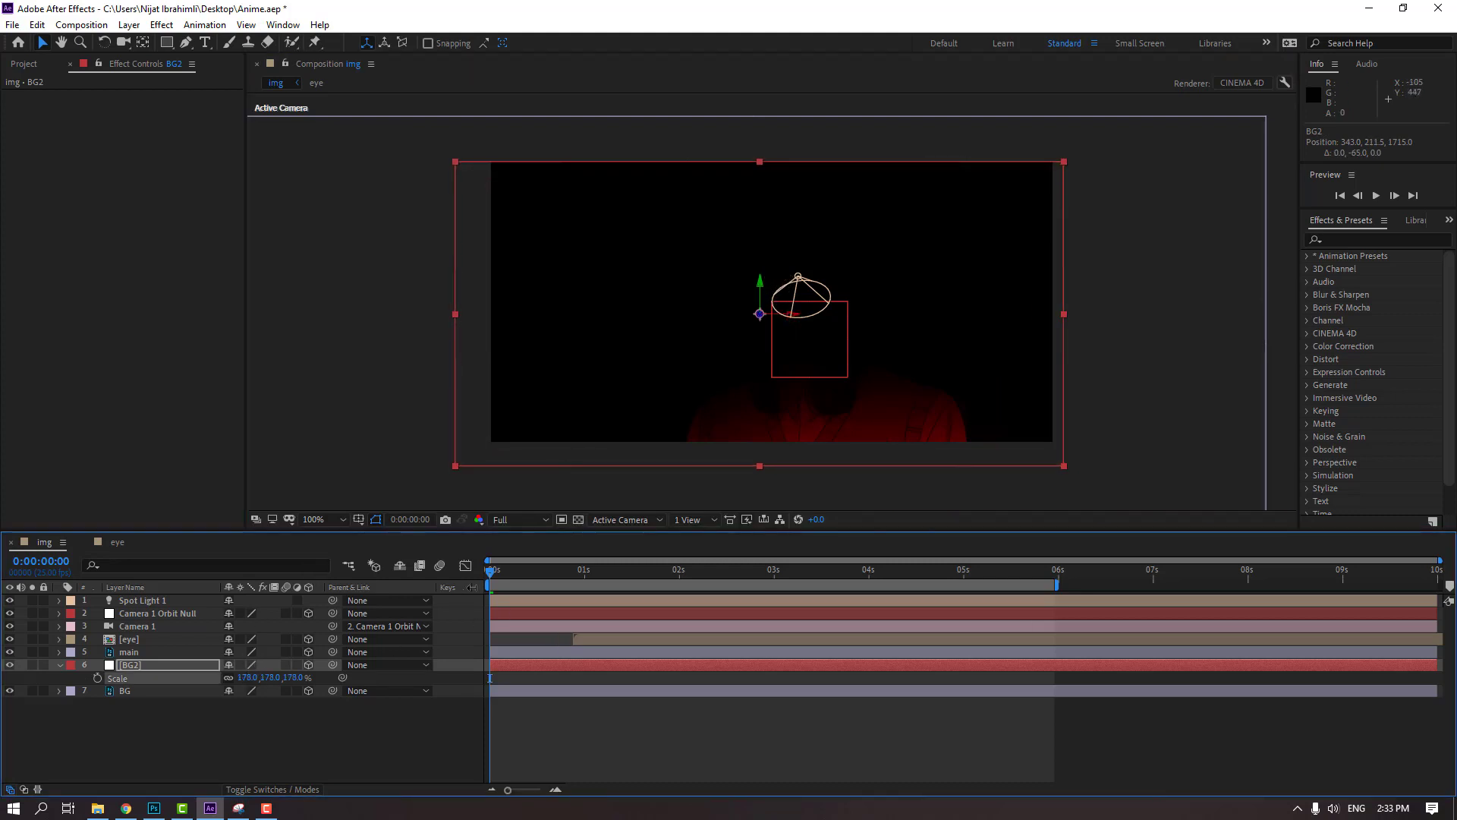
drag(787, 319, 769, 273)
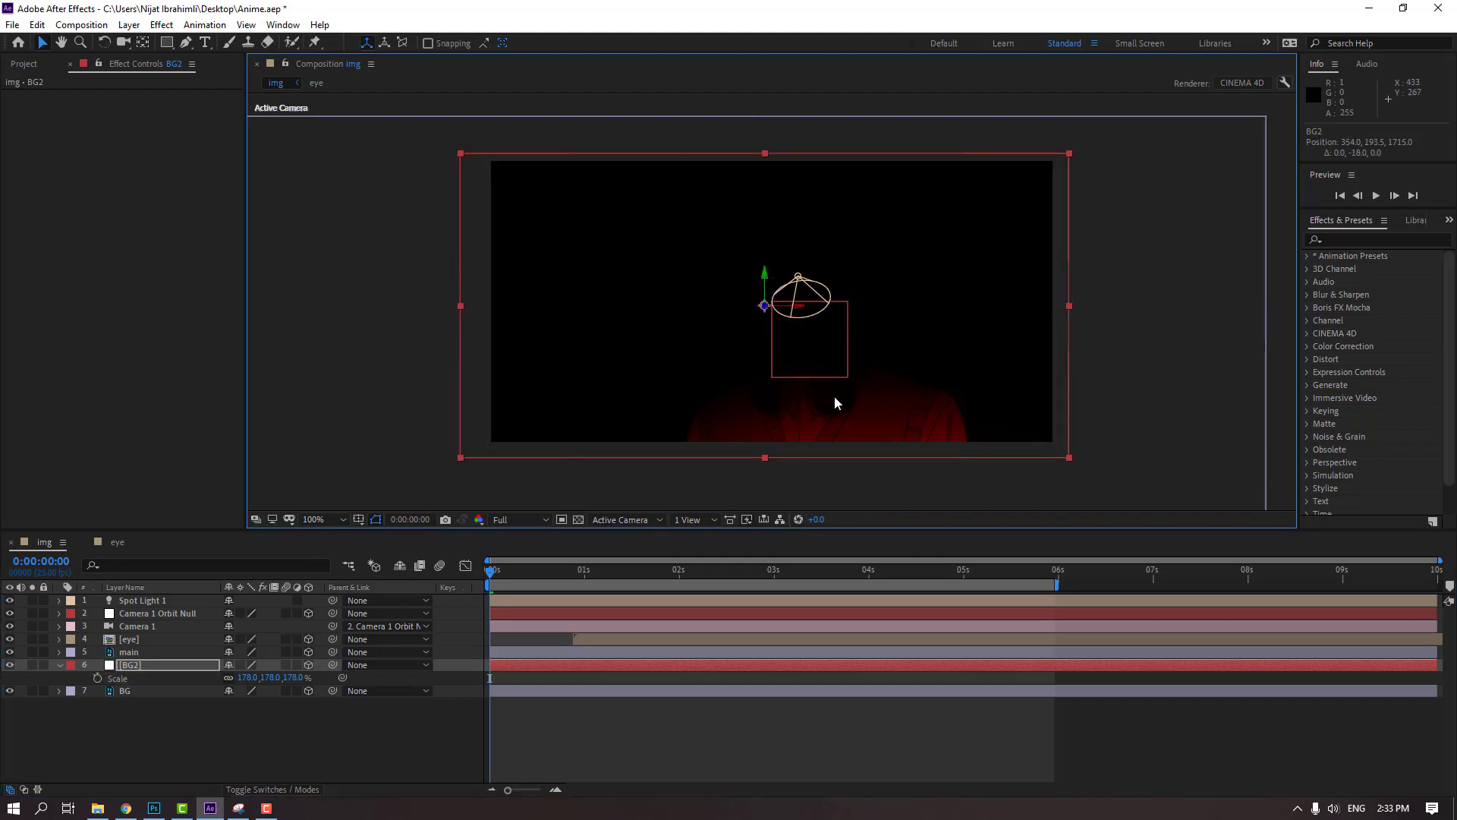
Apply the Apparition preset from the Backgrounds animation presets to the BG2 solid
click(64, 672)
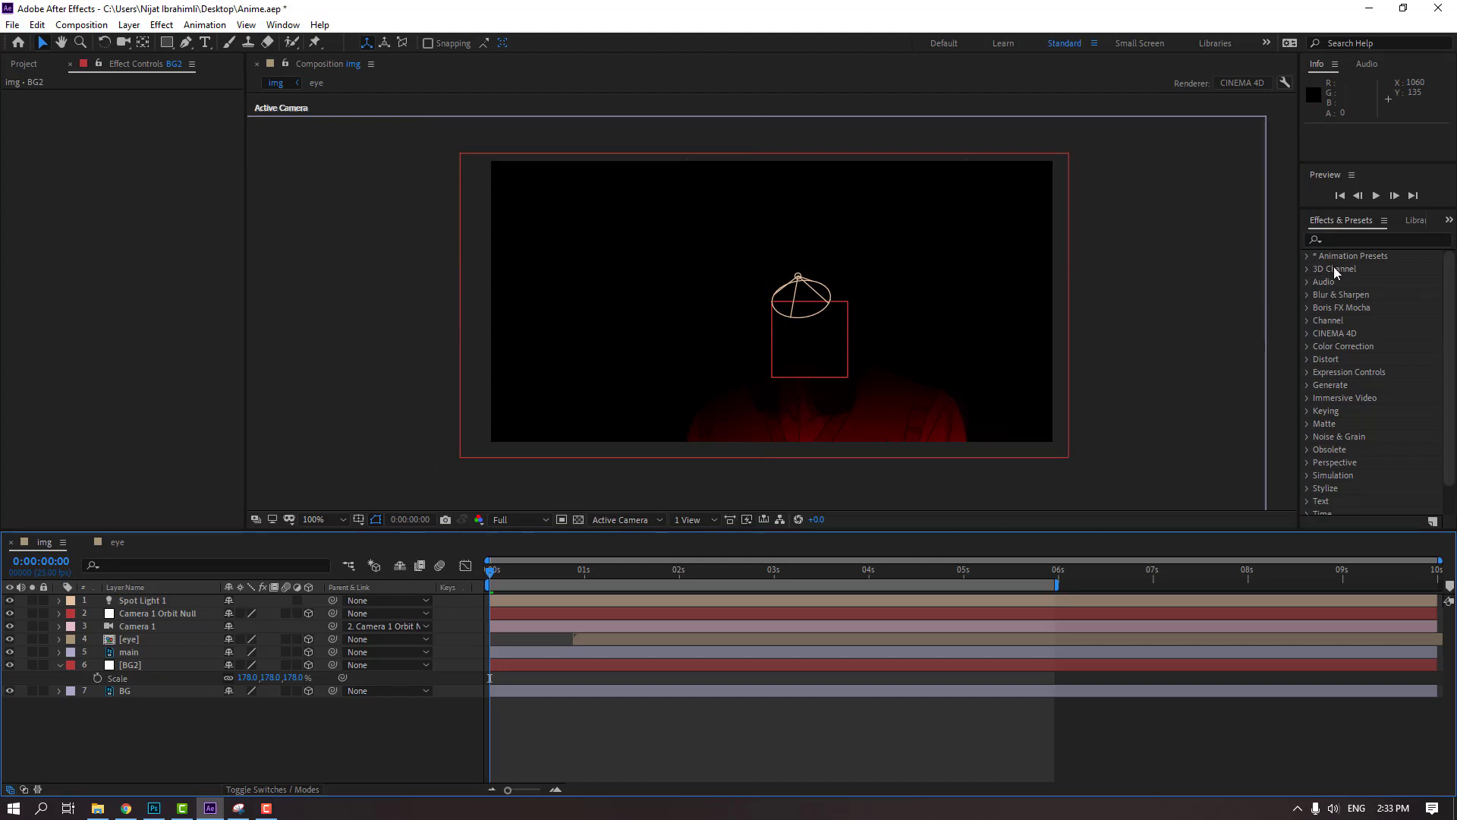
click(1360, 271)
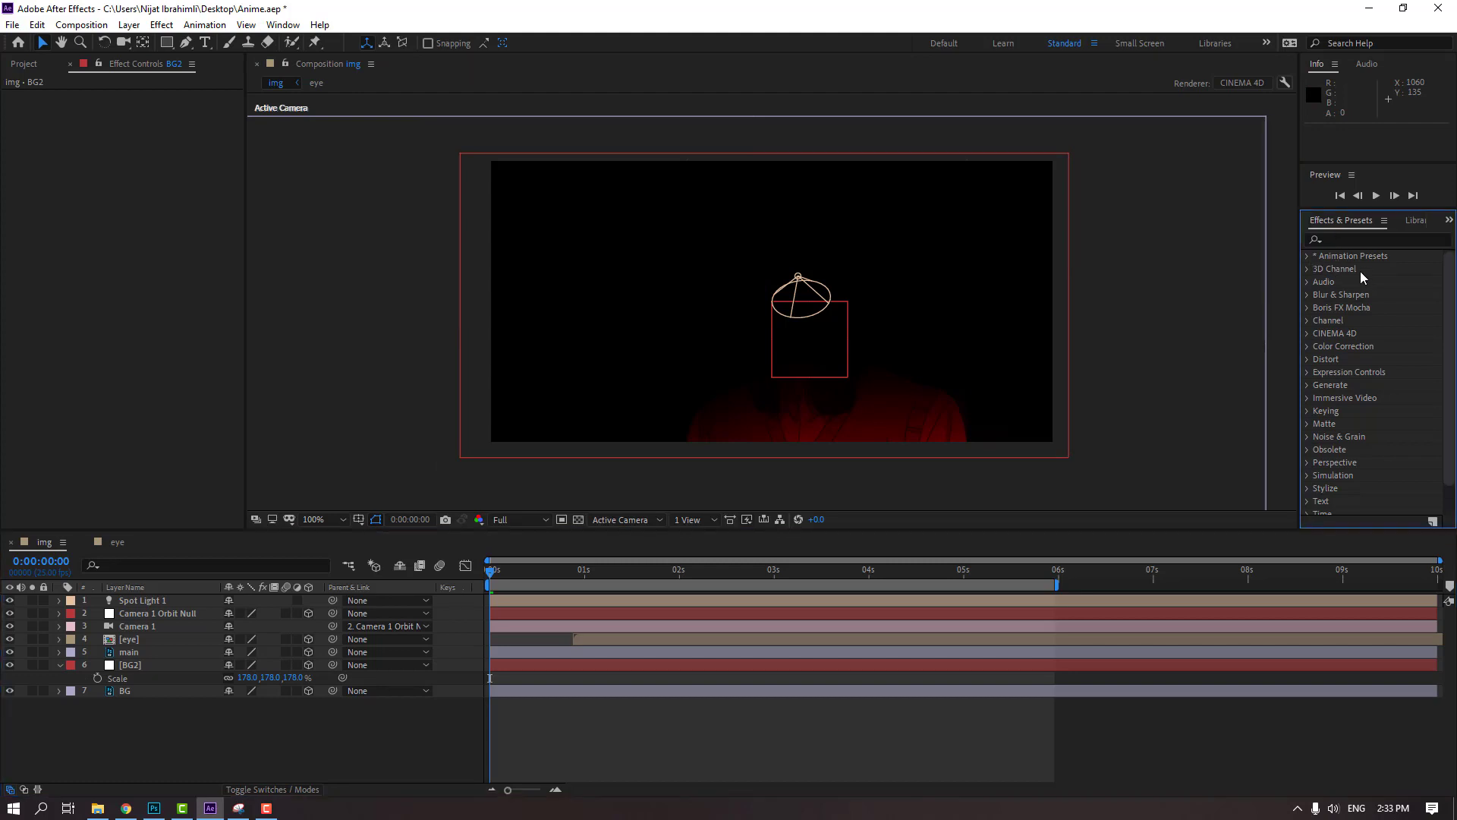
click(1307, 257)
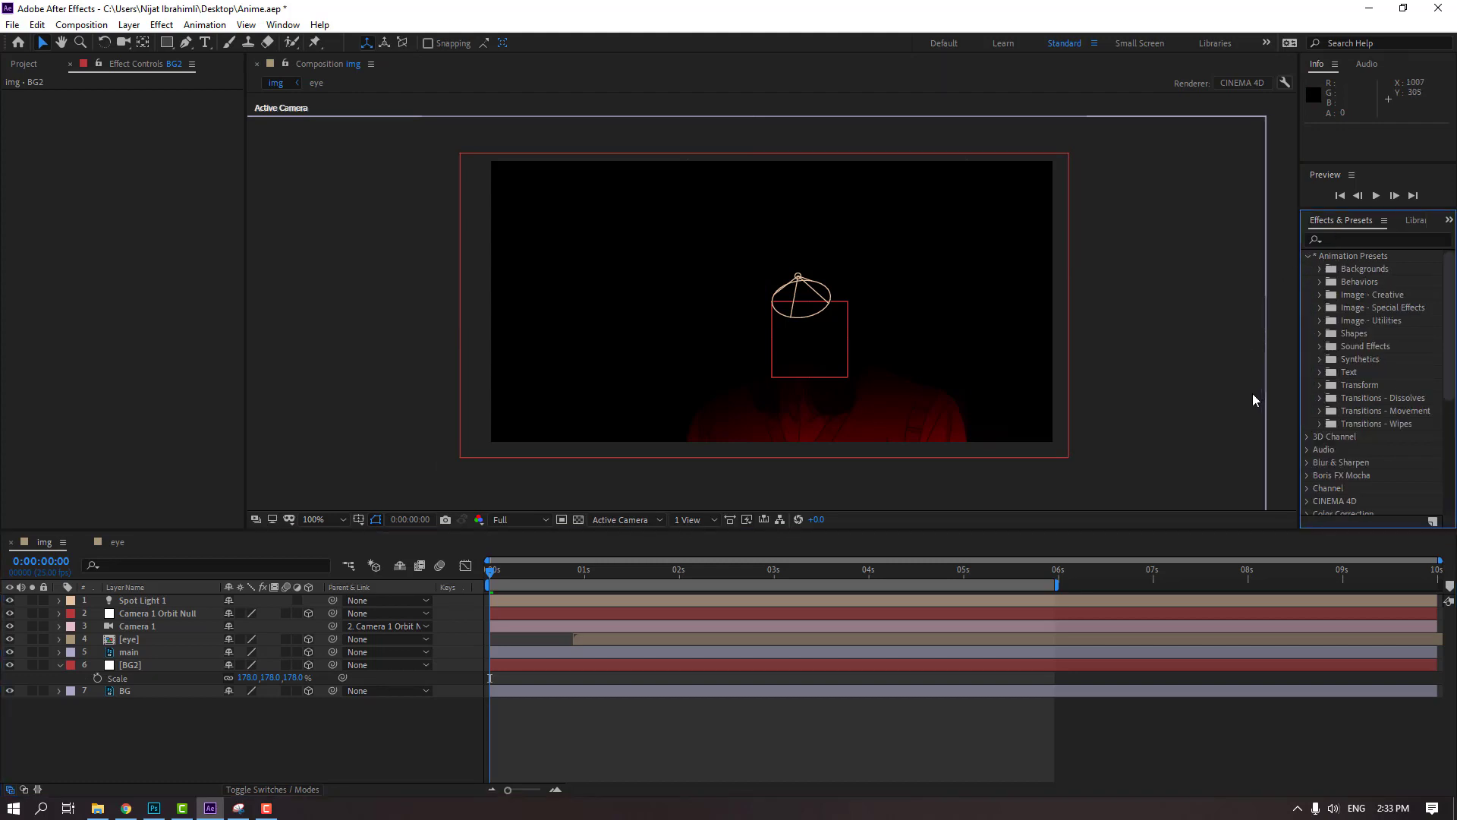
click(1320, 269)
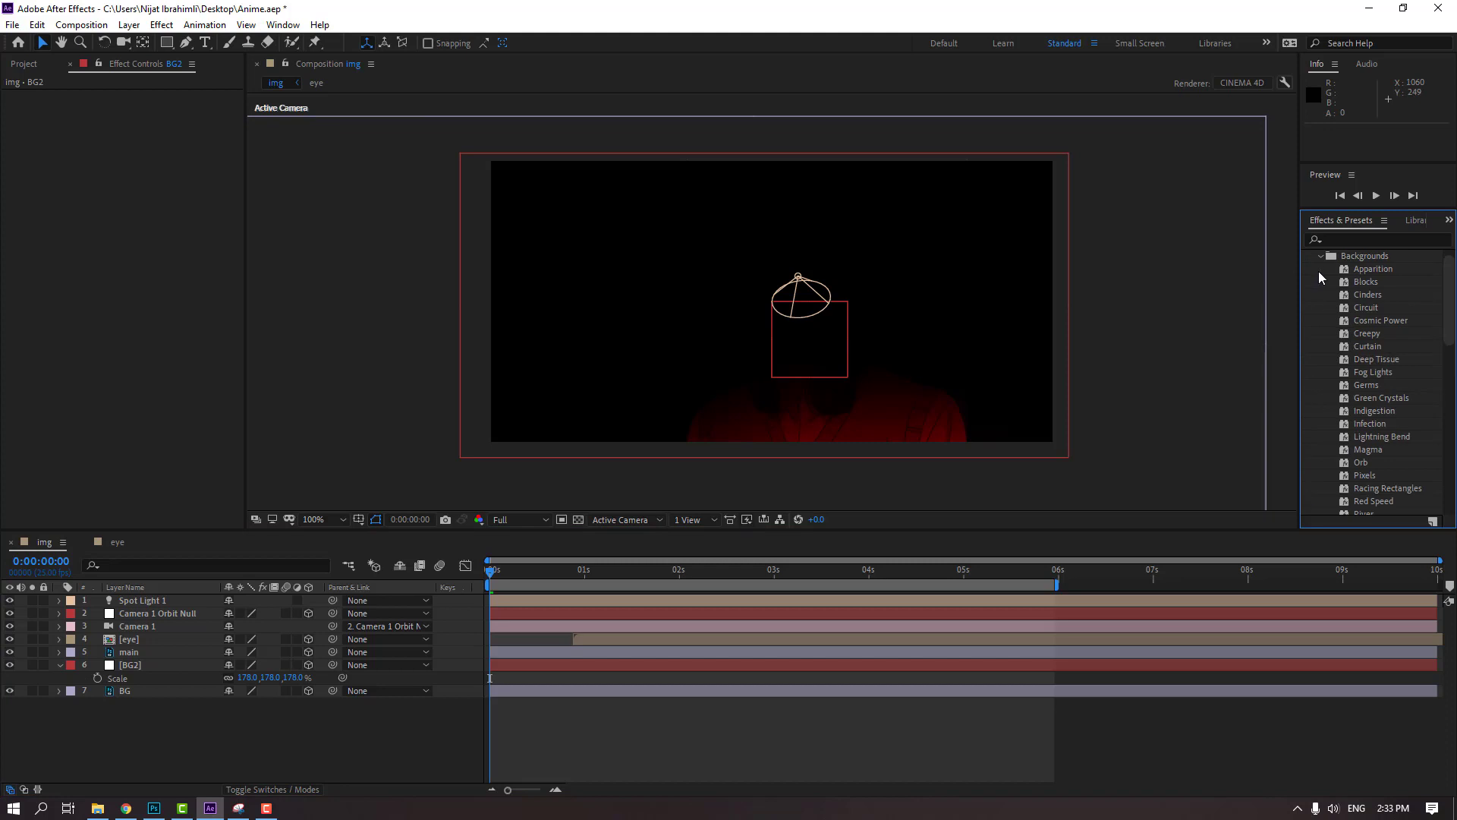
click(1370, 272)
drag(1358, 281, 133, 665)
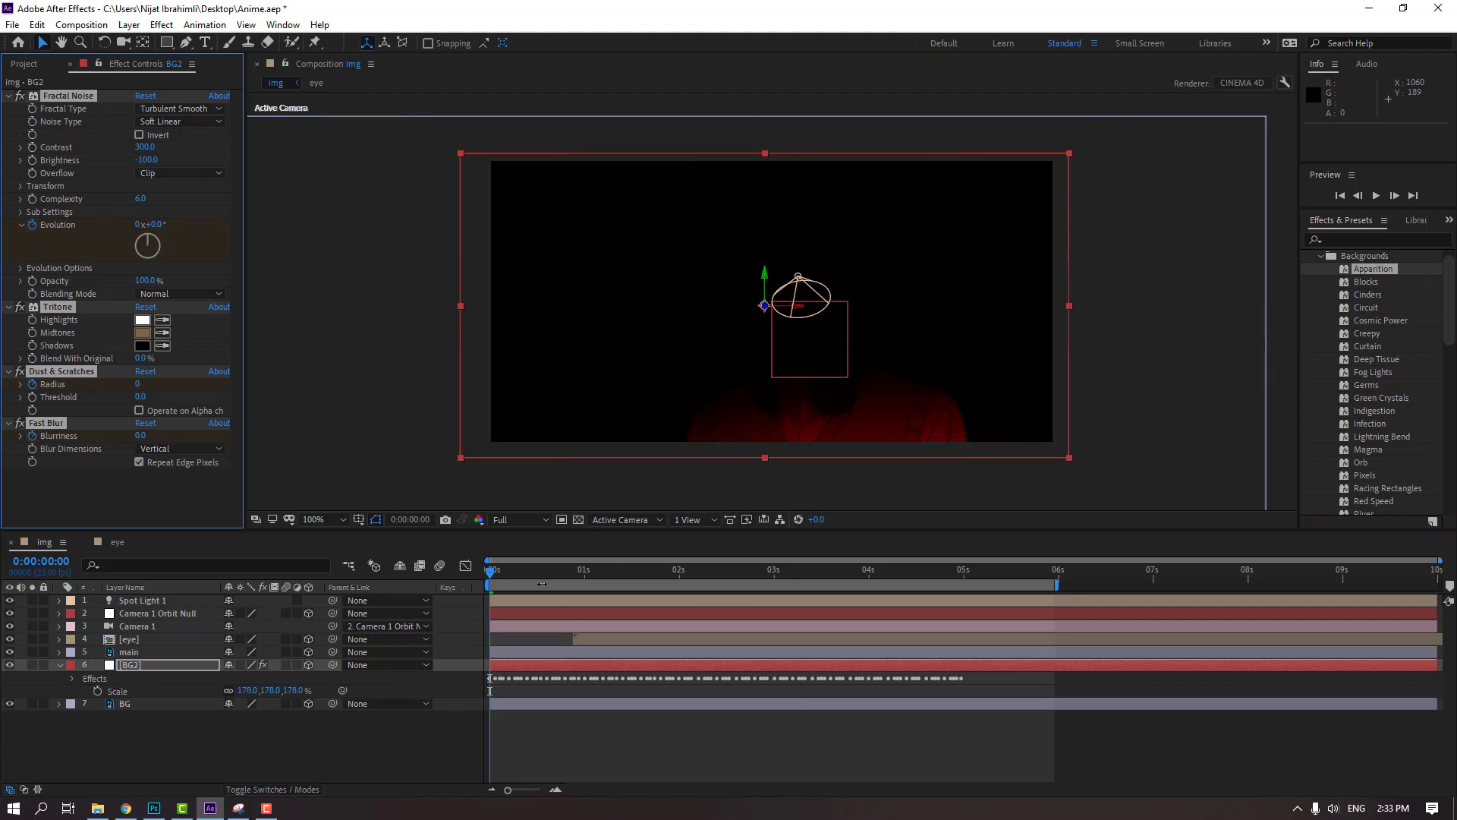
At 0:00:03:01, move BG2 in front of BG by setting its Z position to 1713.0, and scrub through the animation
drag(489, 575, 778, 581)
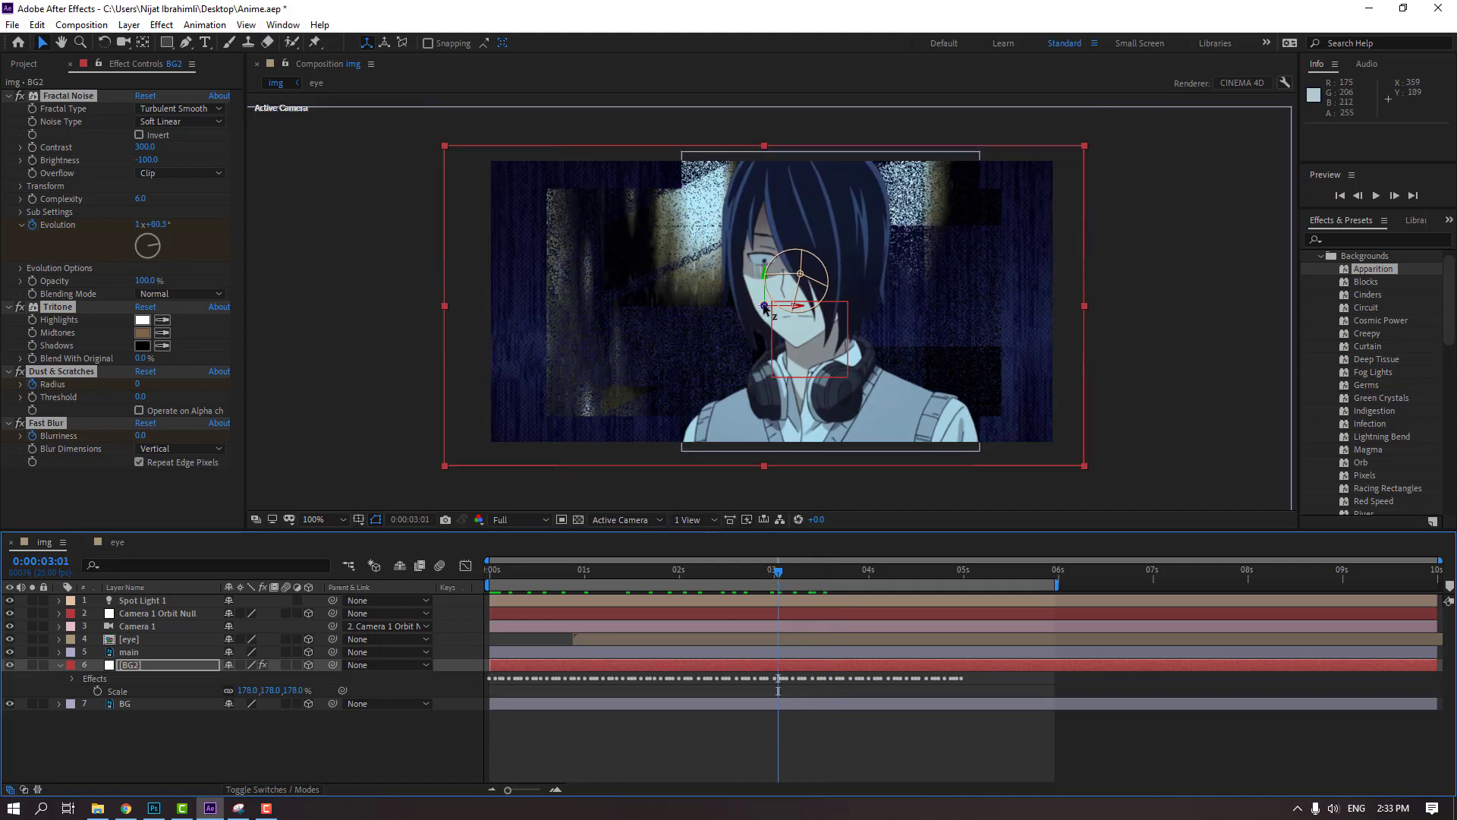
drag(764, 307, 766, 307)
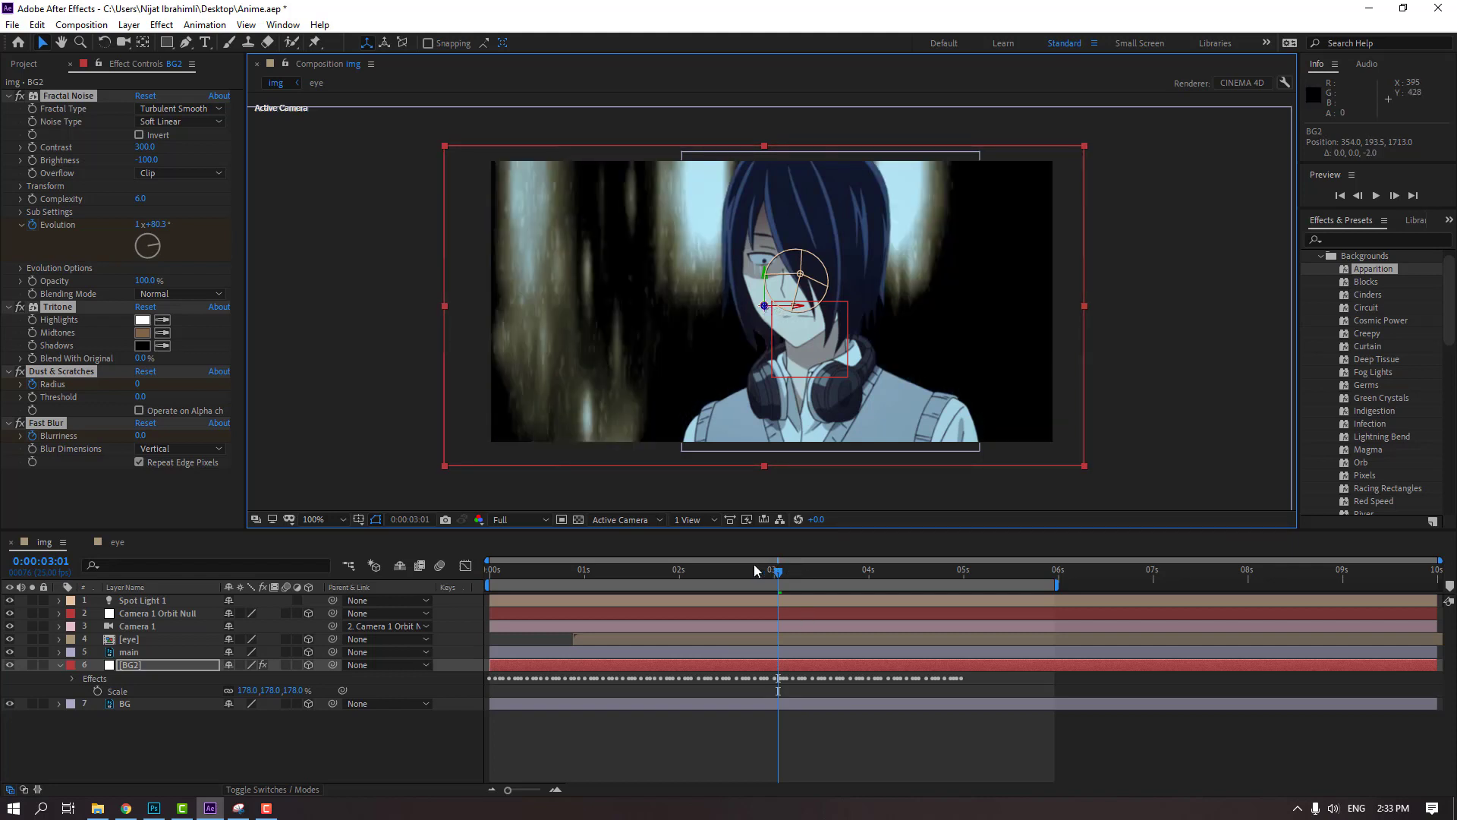
drag(782, 571, 518, 574)
drag(535, 574, 623, 575)
Shift the BG2 layer earlier in time to an in point of -0:00:02:14, and scrub to 0:00:03:15 to check it
click(131, 664)
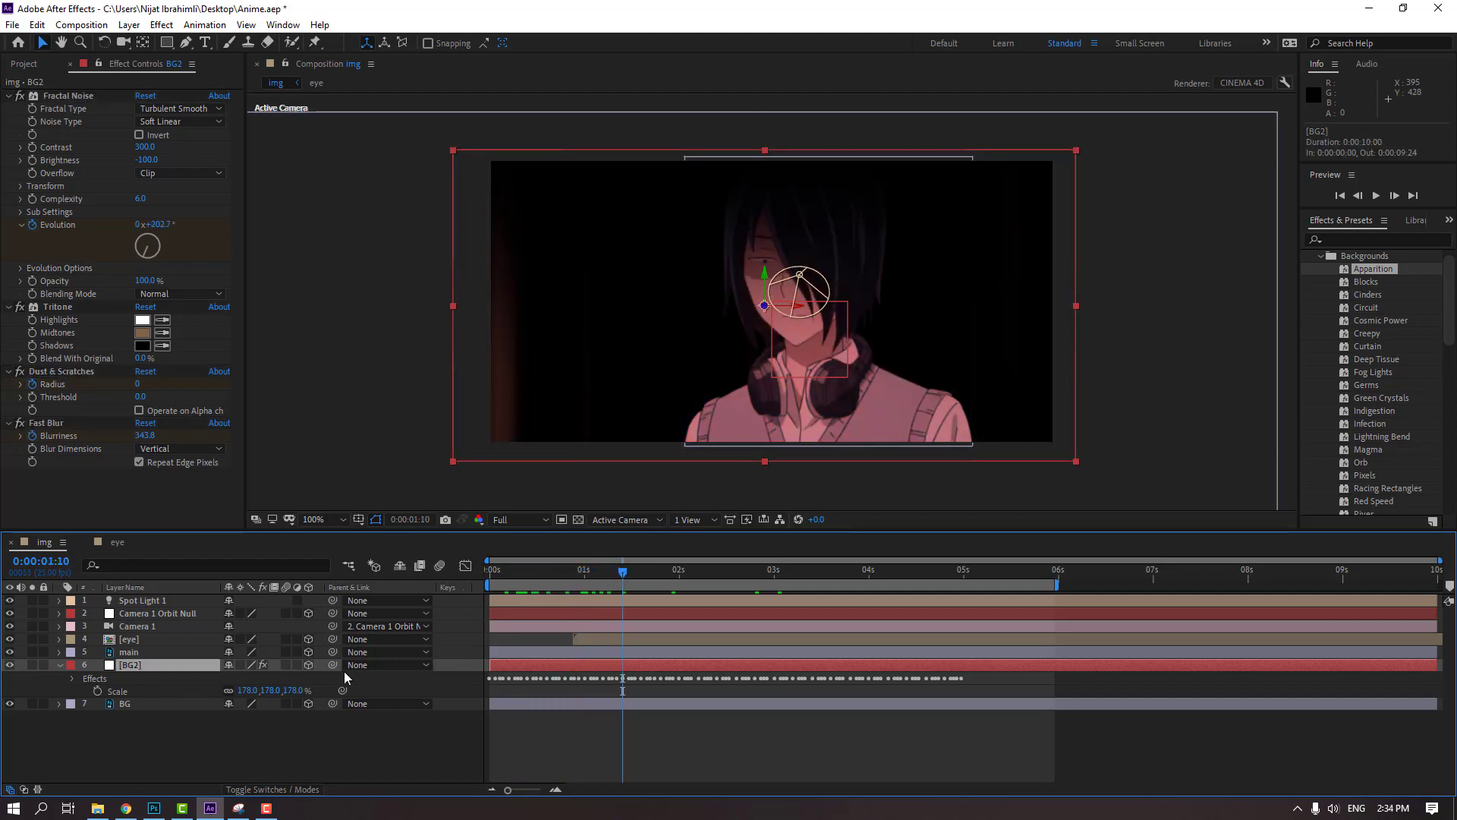
drag(706, 665, 549, 668)
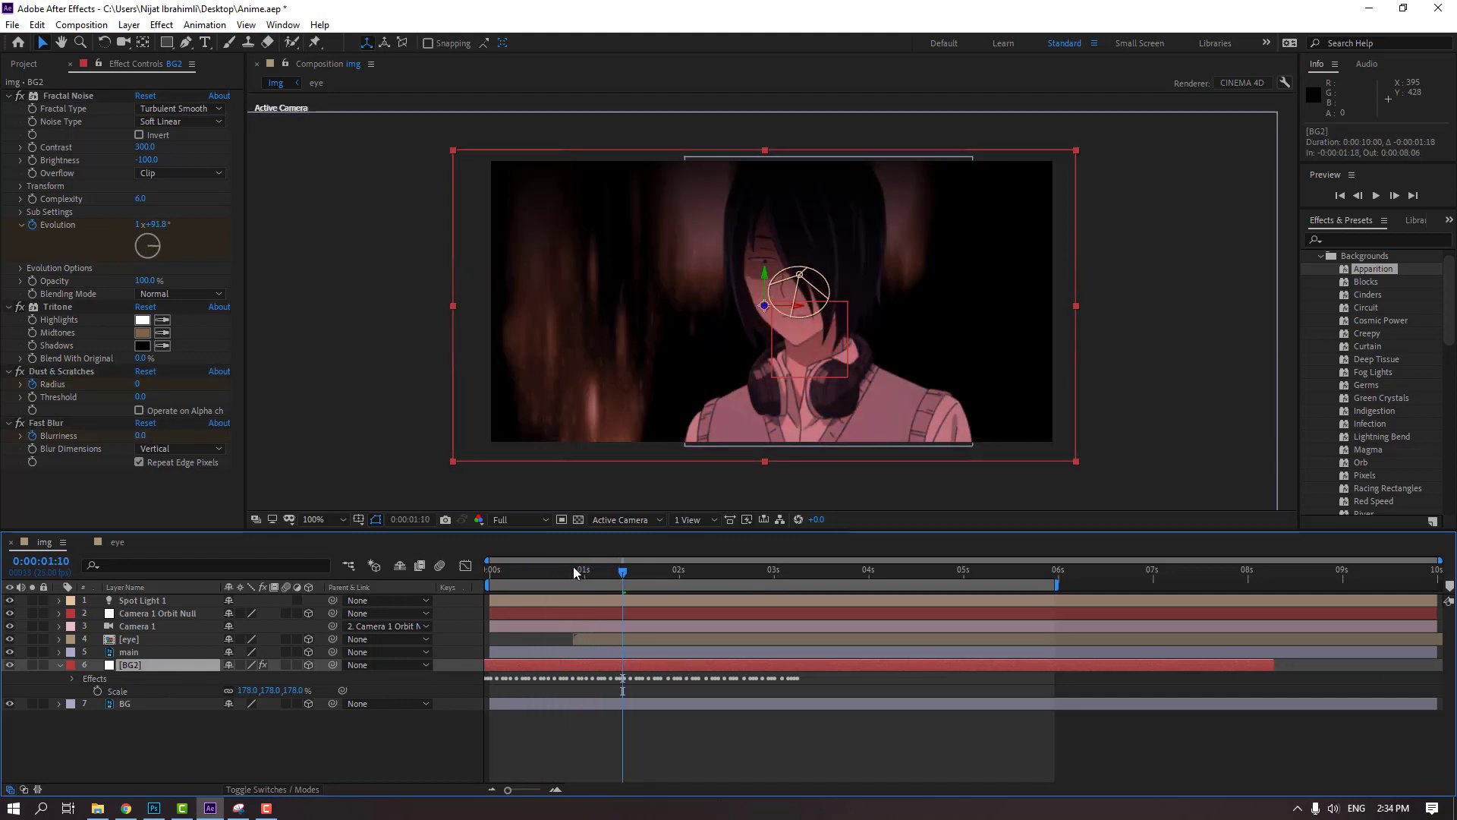
drag(567, 572, 607, 574)
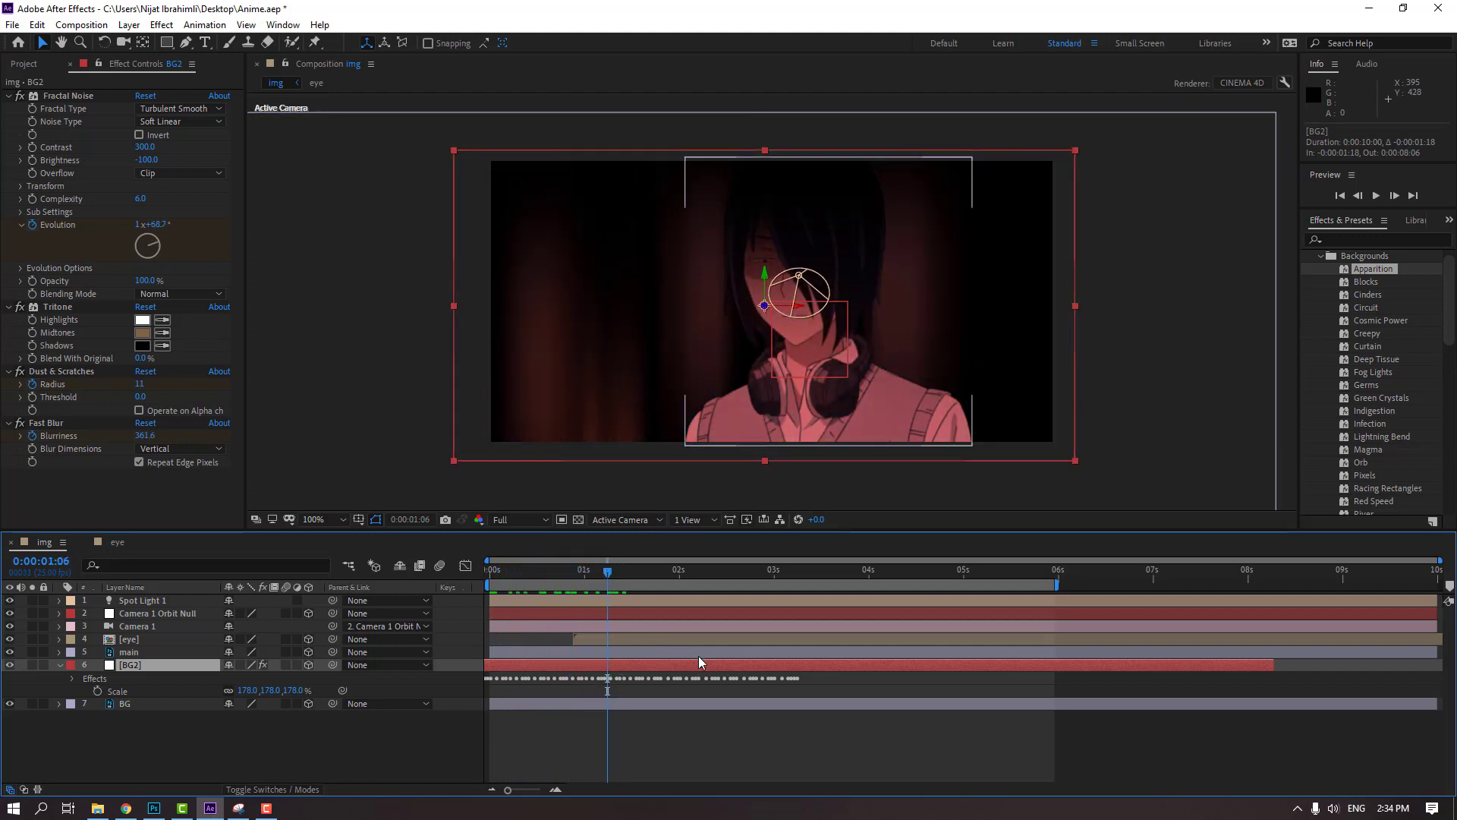
drag(769, 666, 690, 665)
drag(561, 572, 831, 585)
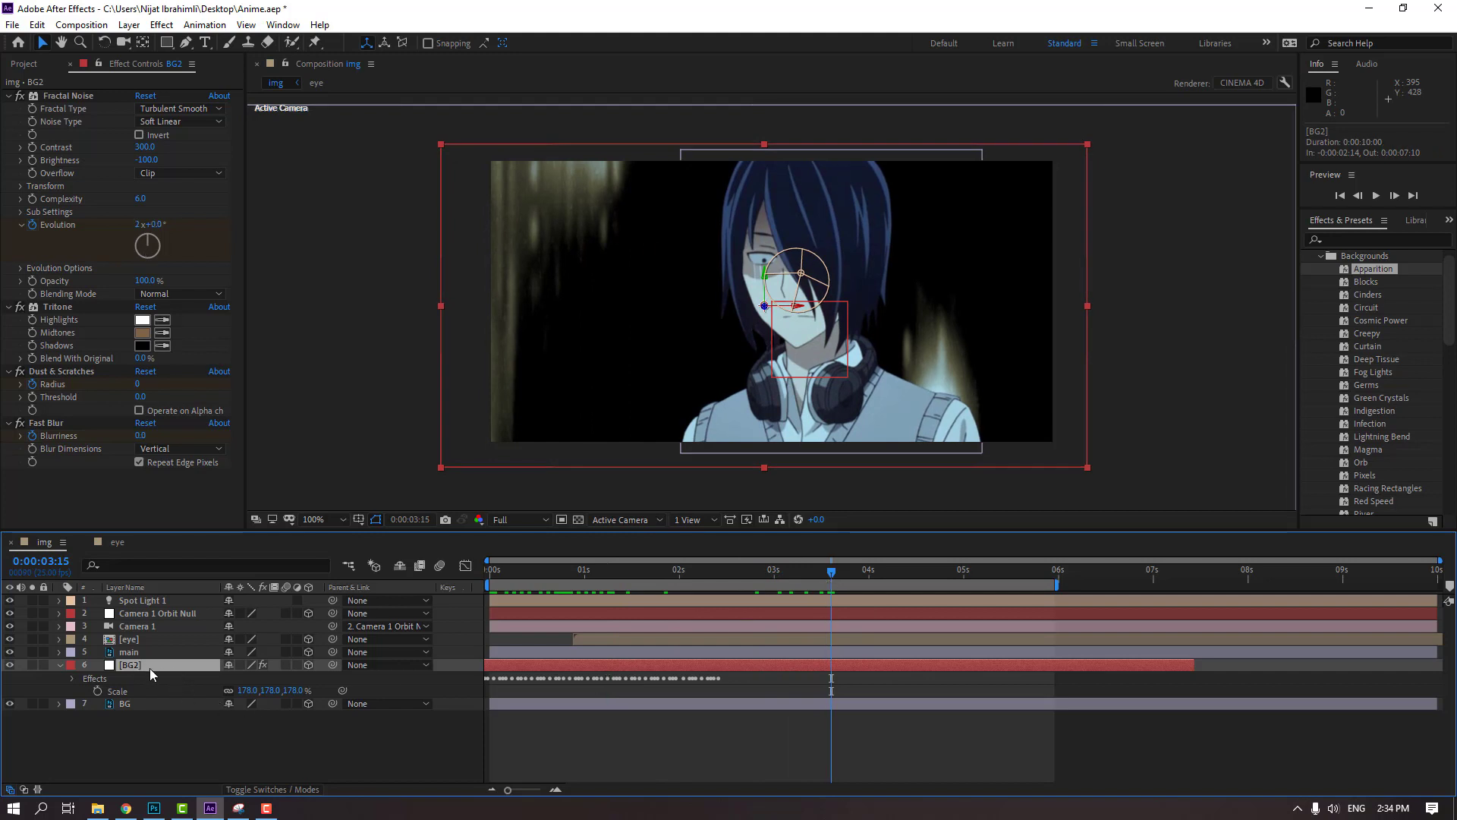
Copy BG2's Dust & Scratches Radius and Fast Blur Blurriness keyframes and paste them at 0:00:02:10 and again at 0:00:04:24
key(u)
scroll(677, 698, down, 3)
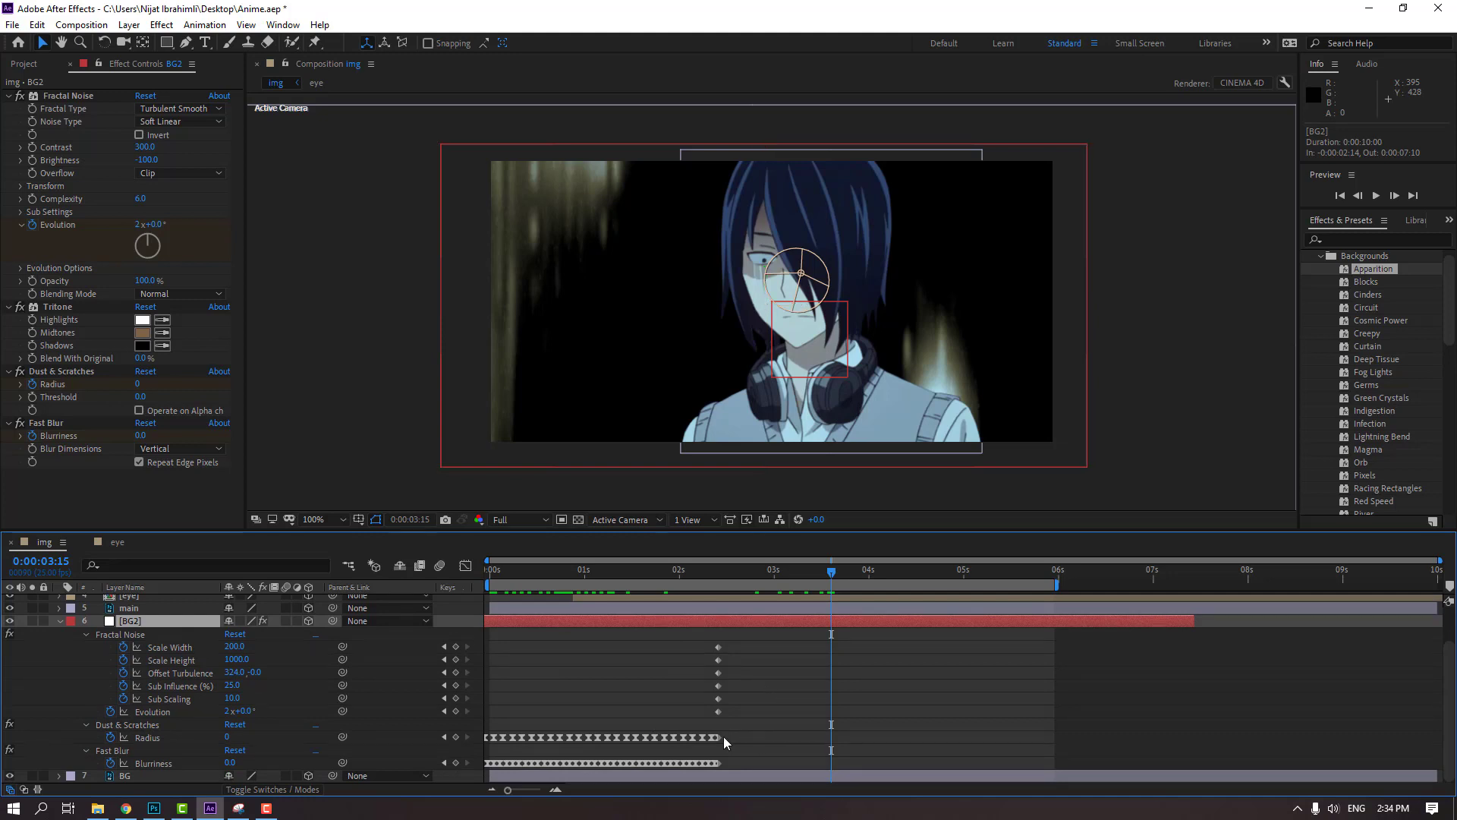
drag(722, 736, 485, 740)
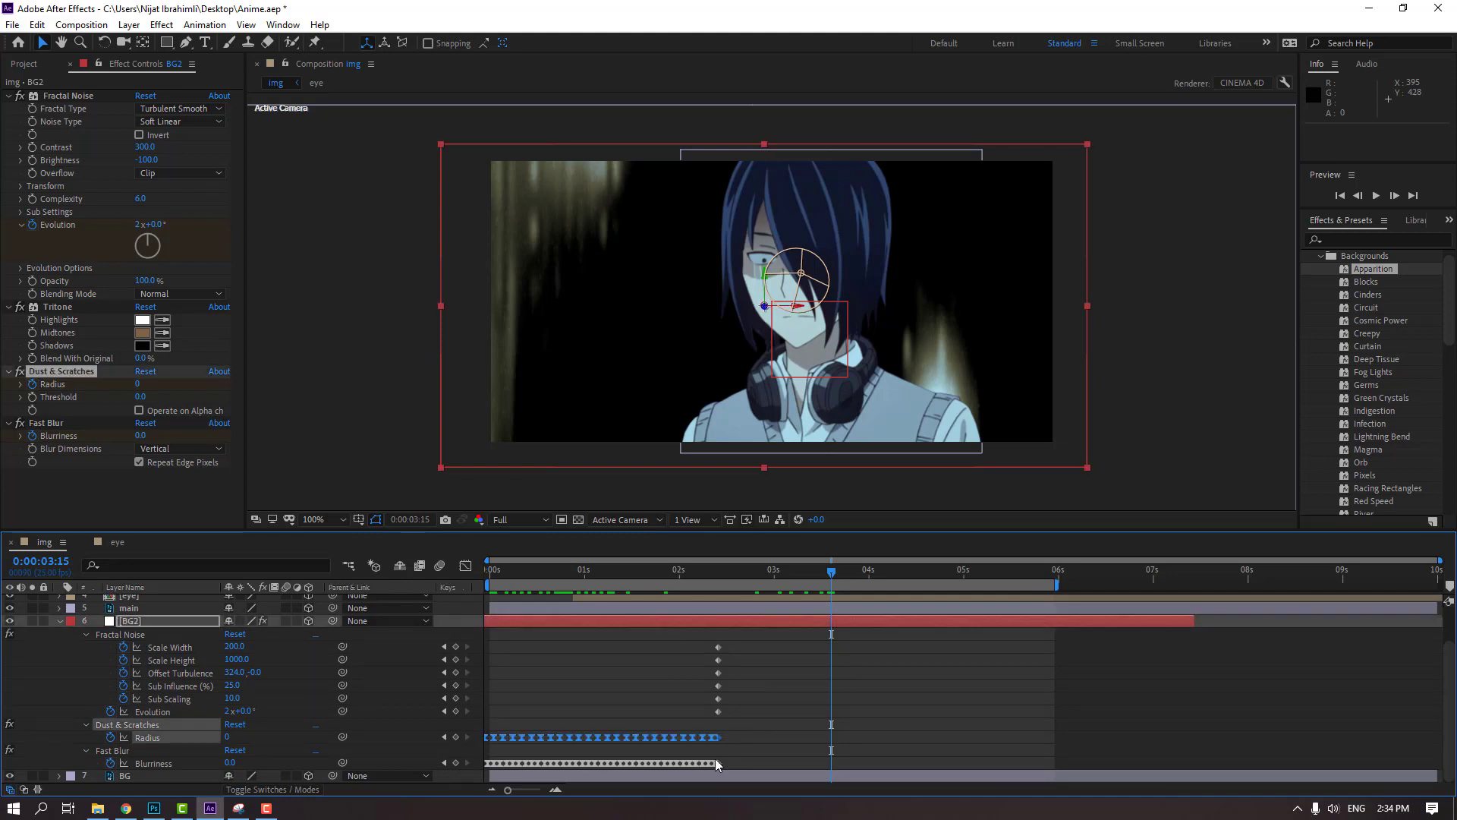
drag(736, 762, 486, 769)
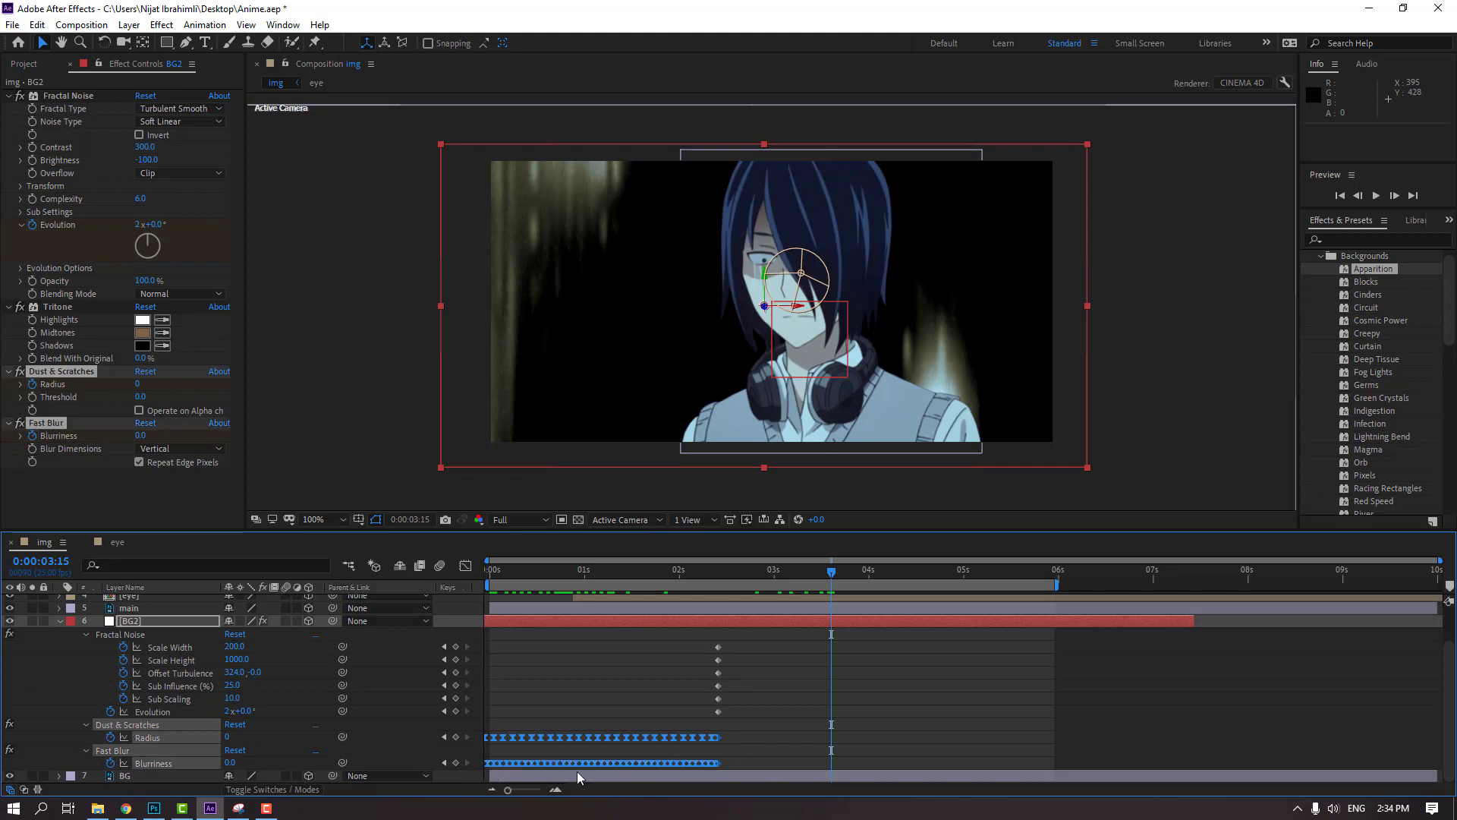
drag(731, 570, 717, 575)
key(ctrl+v)
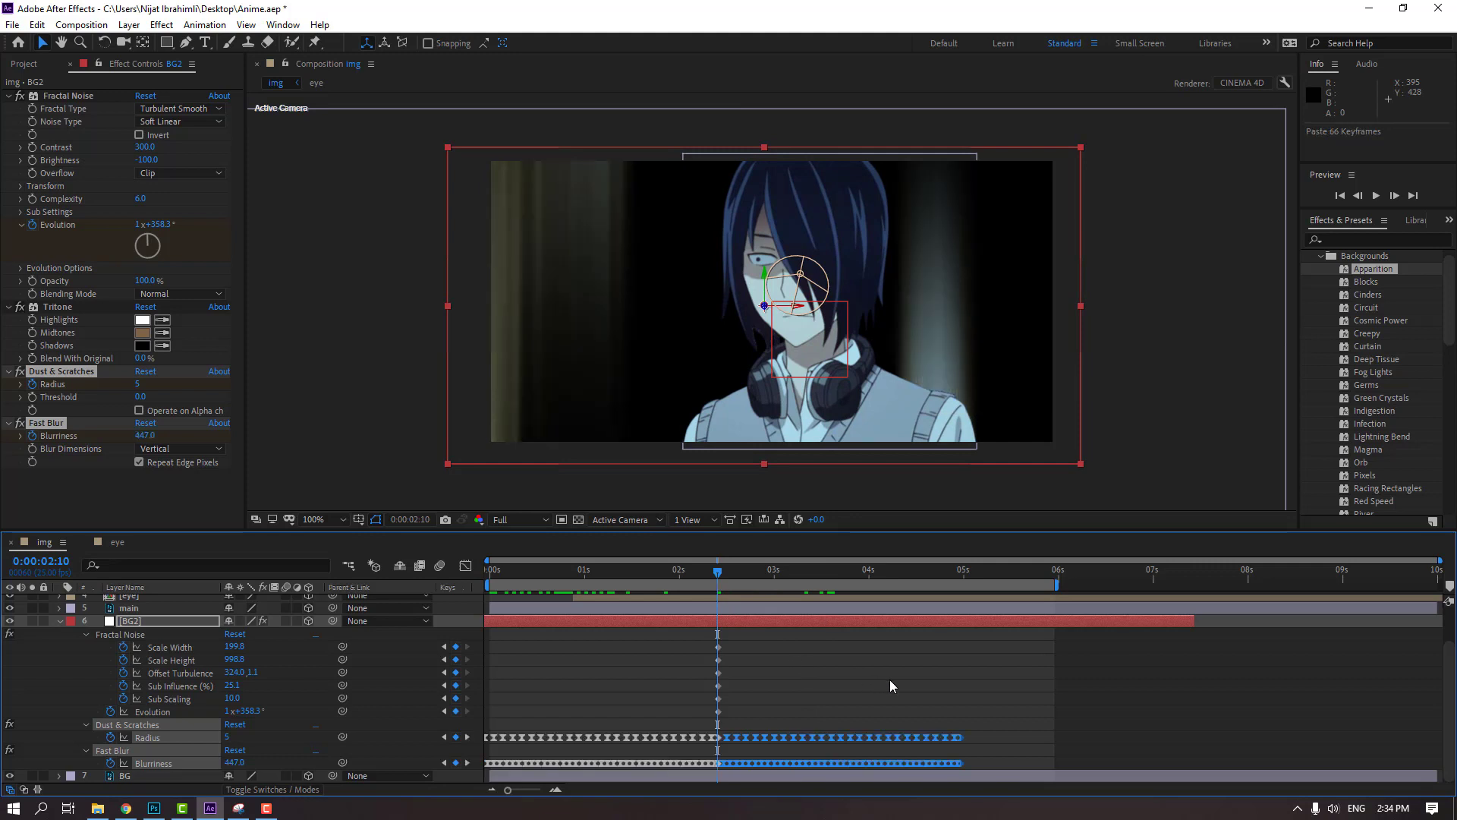
drag(941, 571, 960, 573)
key(ctrl+v)
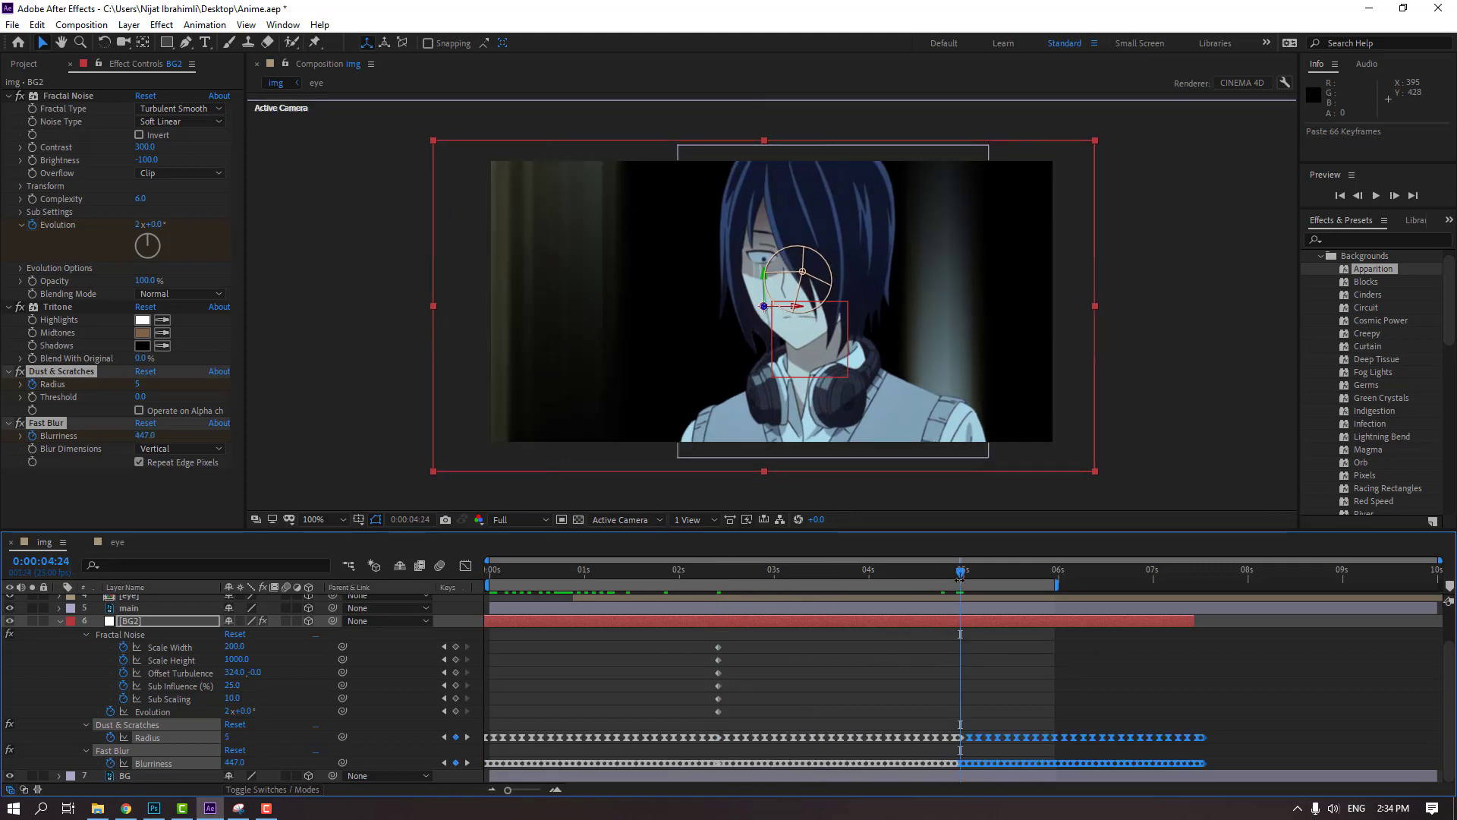
Copy BG2's six Fractal Noise keyframes, paste them at 0:00:05:23, and preview the composition
drag(662, 570, 908, 572)
drag(733, 643, 713, 671)
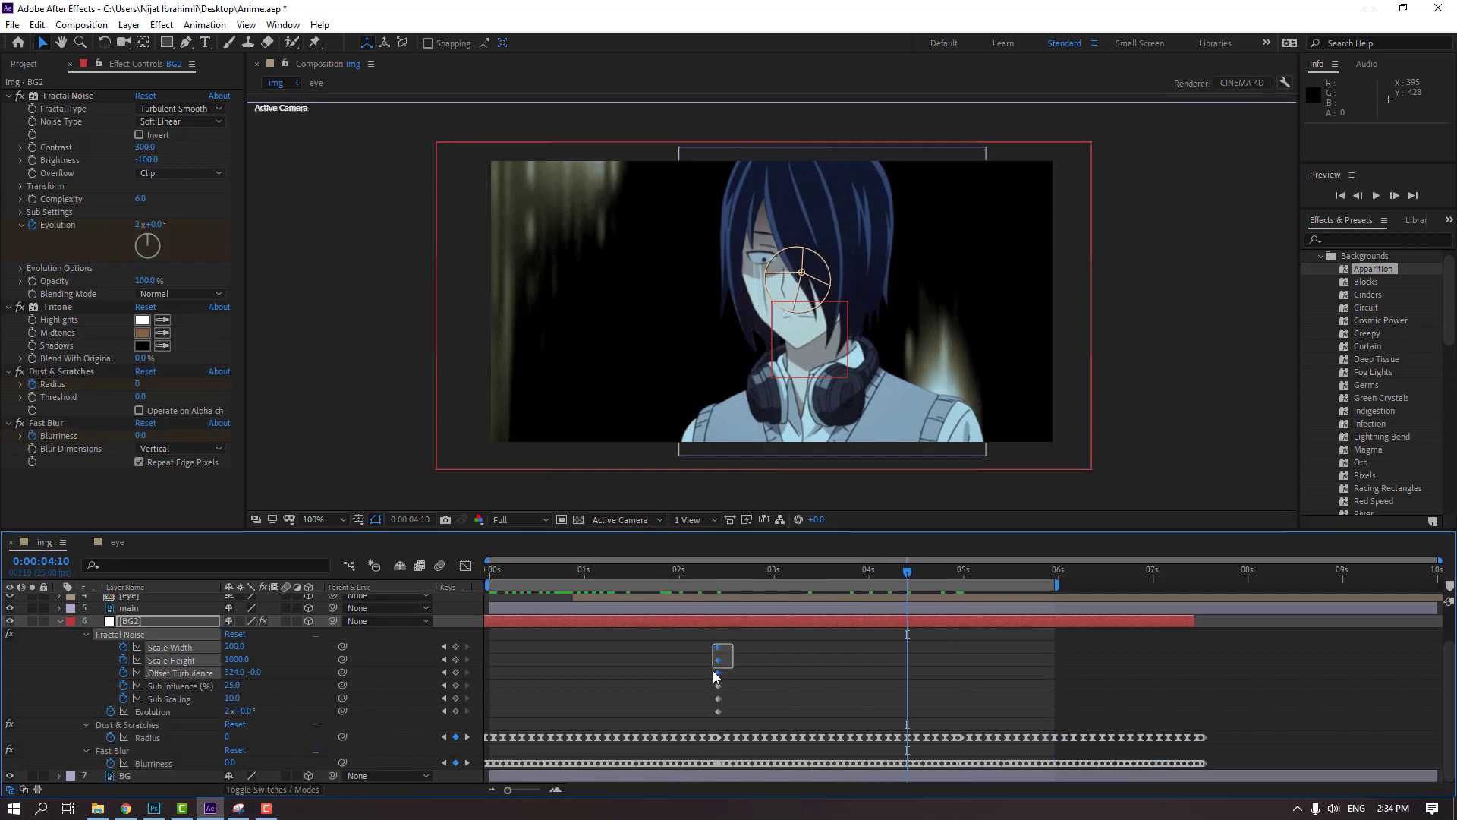
drag(699, 721, 699, 721)
key(ctrl+c)
mouse_move(739, 668)
mouse_down()
mouse_move(813, 662)
mouse_move(743, 682)
mouse_up()
drag(885, 570, 1058, 580)
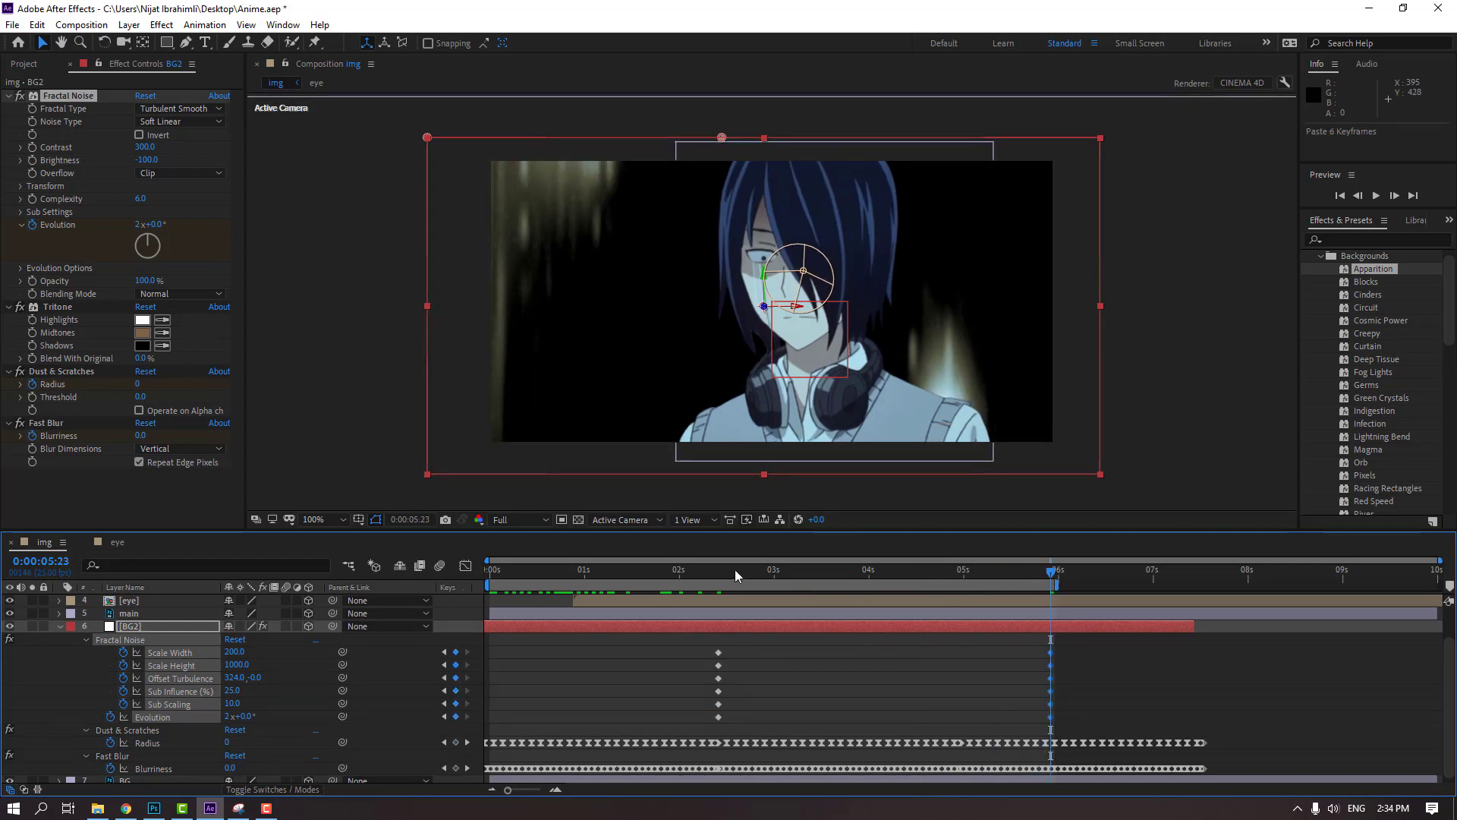
drag(735, 575, 978, 581)
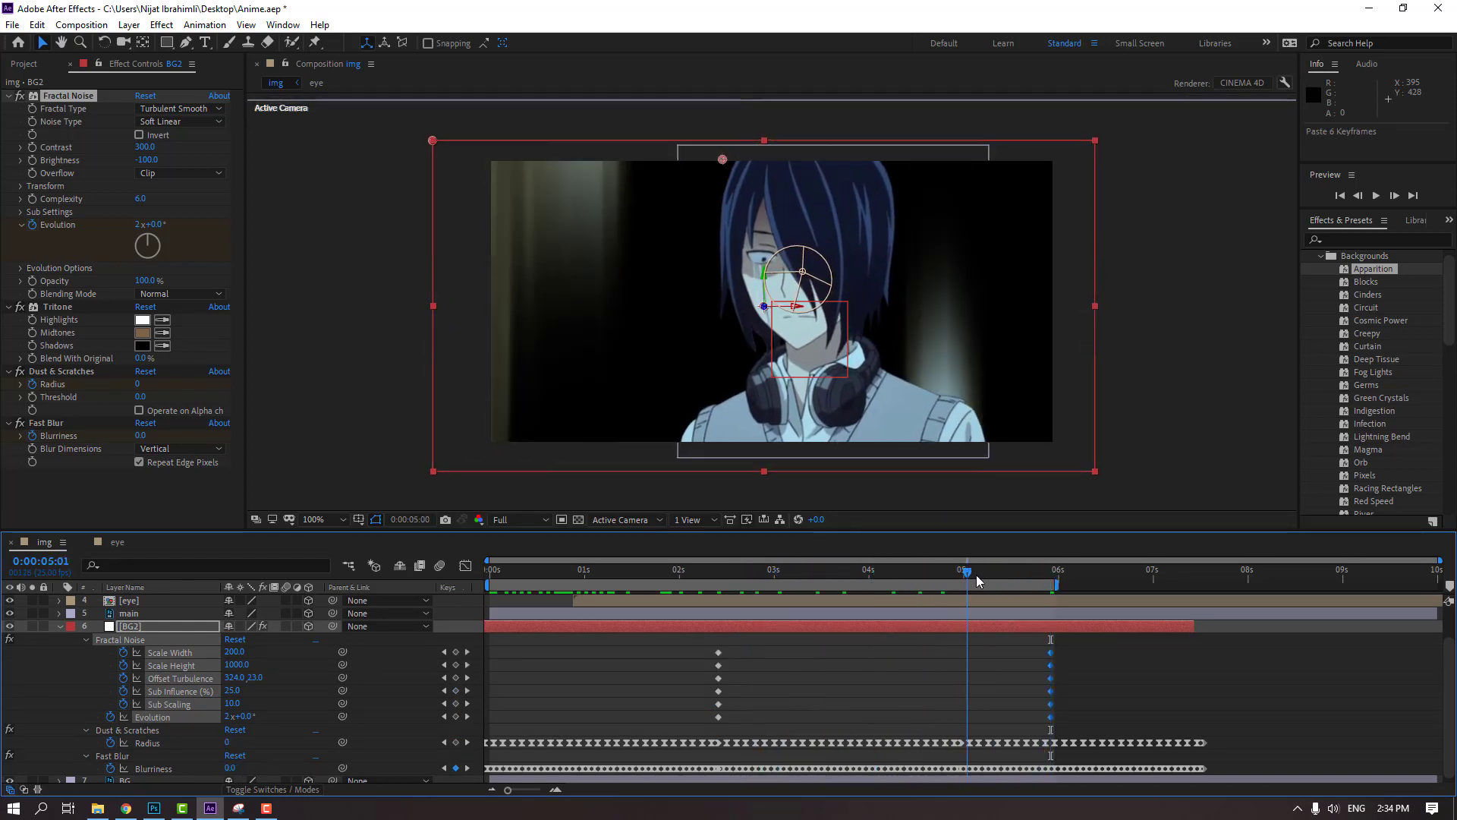
click(1188, 692)
key(space)
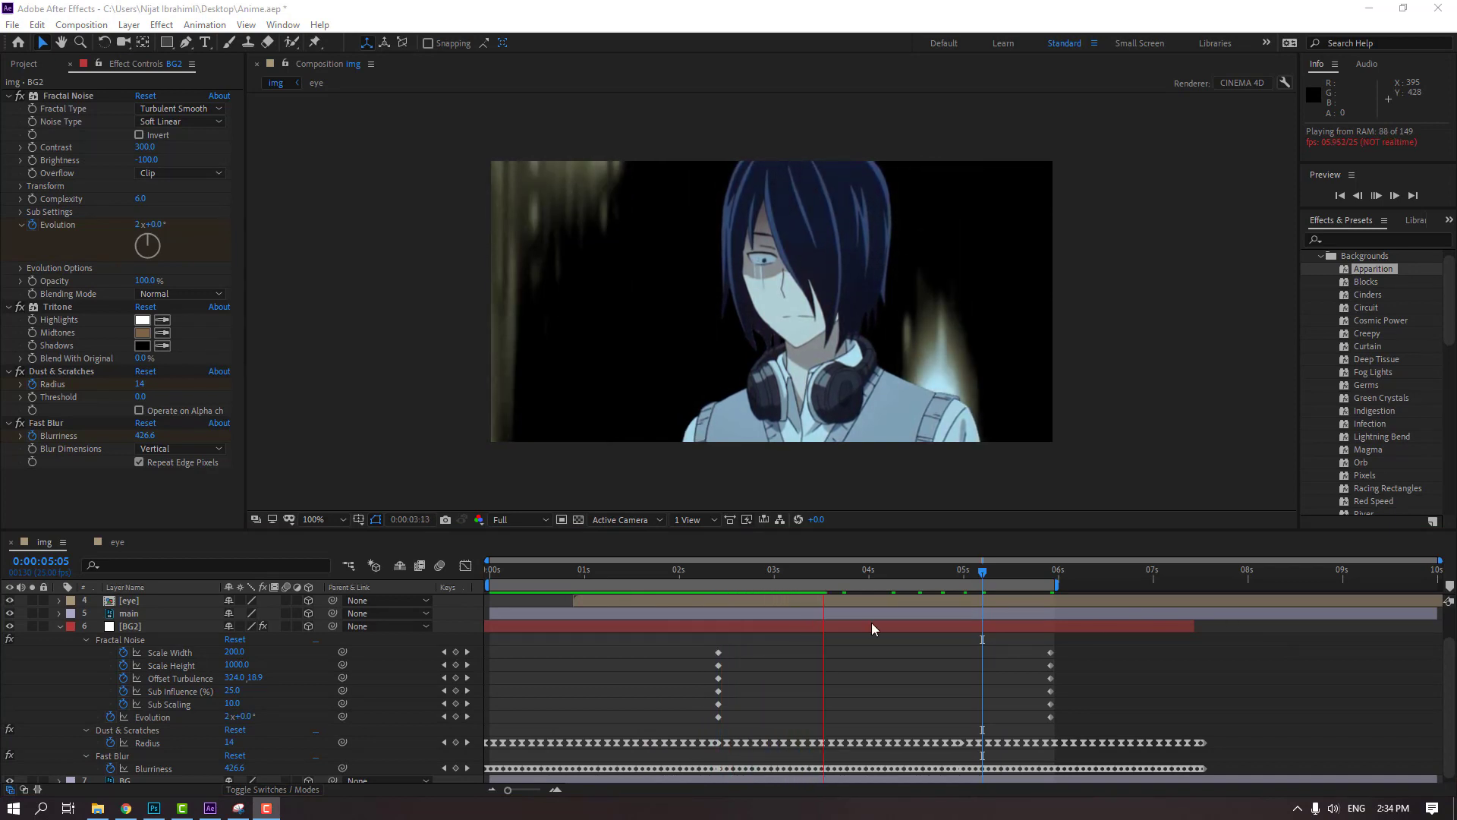
Fade out BG2 with Opacity keyframes of 100% at 0:00:01:20 and 0% at 0:00:02:18, and preview the fade
drag(677, 573, 722, 580)
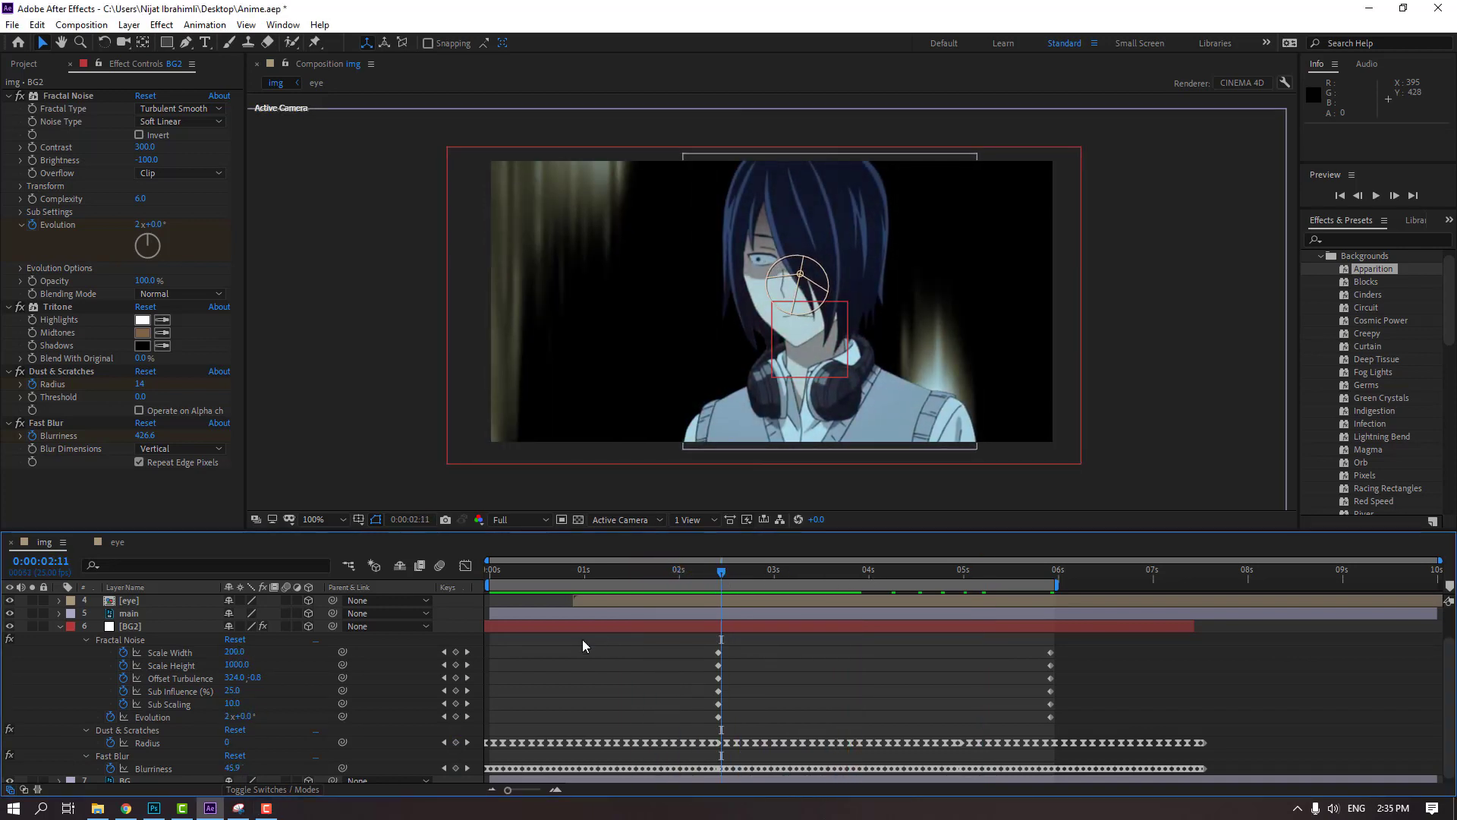
scroll(583, 653, down, 1)
click(125, 624)
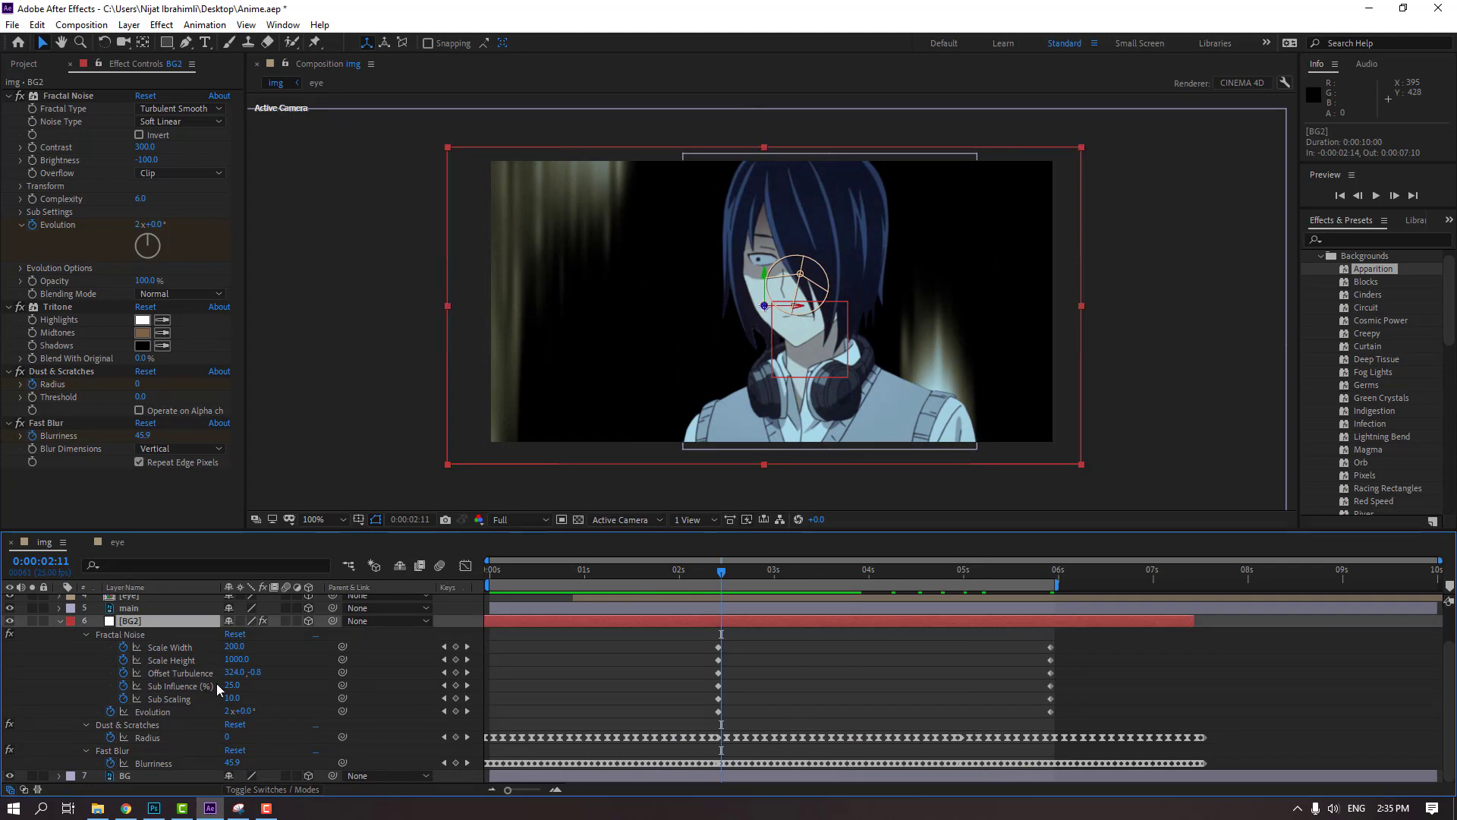
key(t)
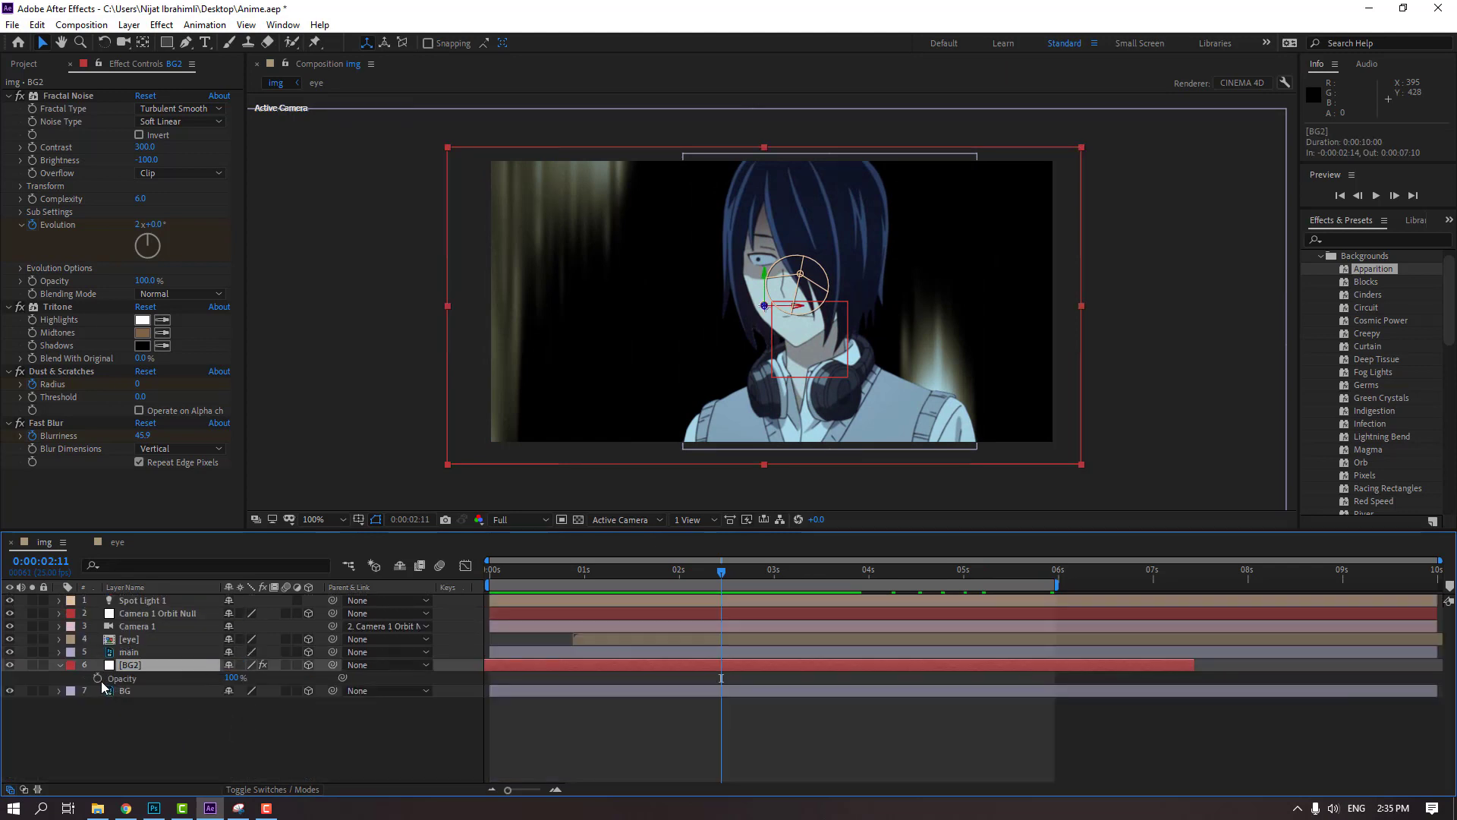
drag(721, 678, 667, 684)
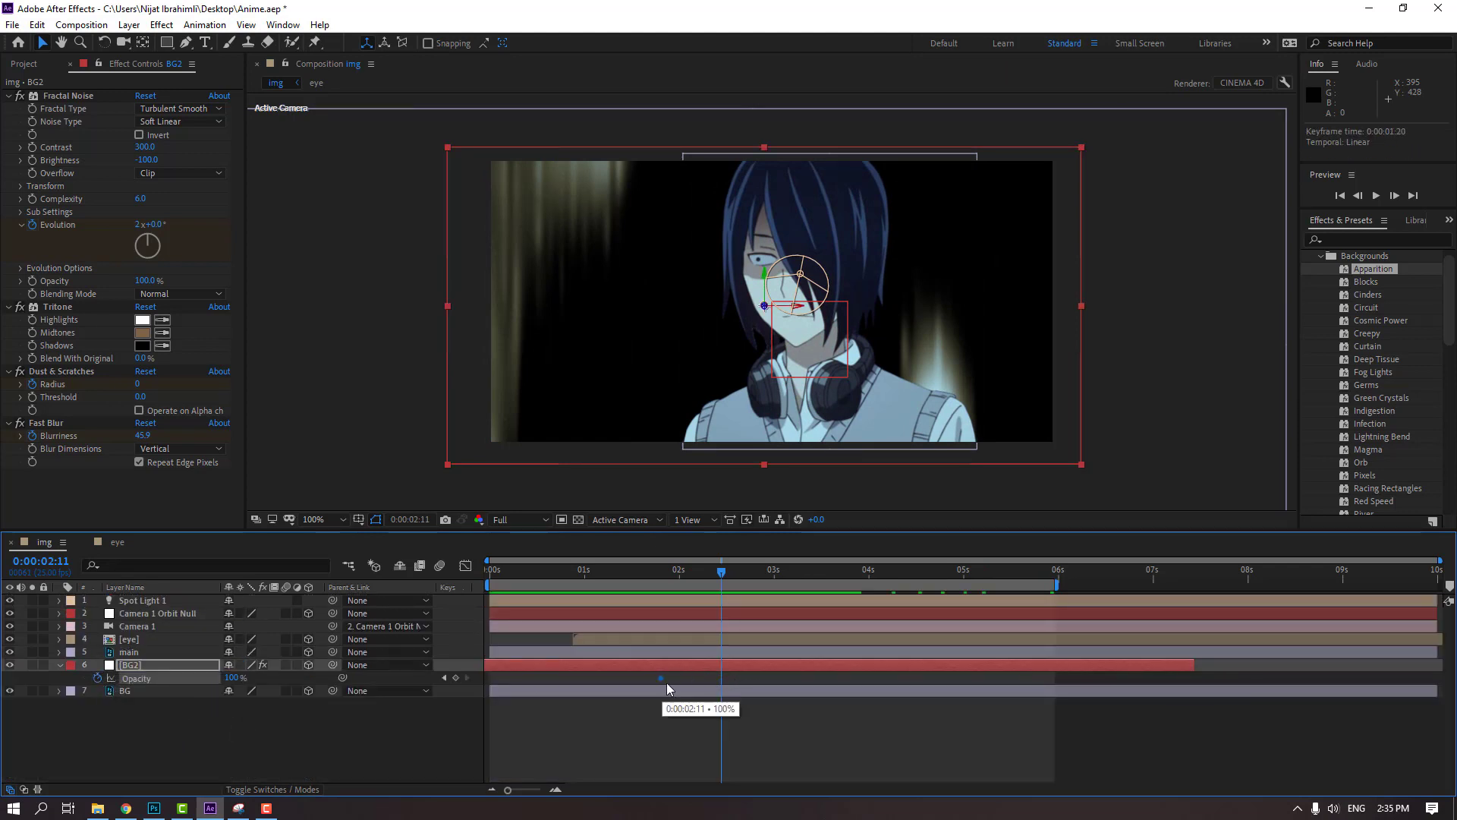
drag(721, 575, 748, 574)
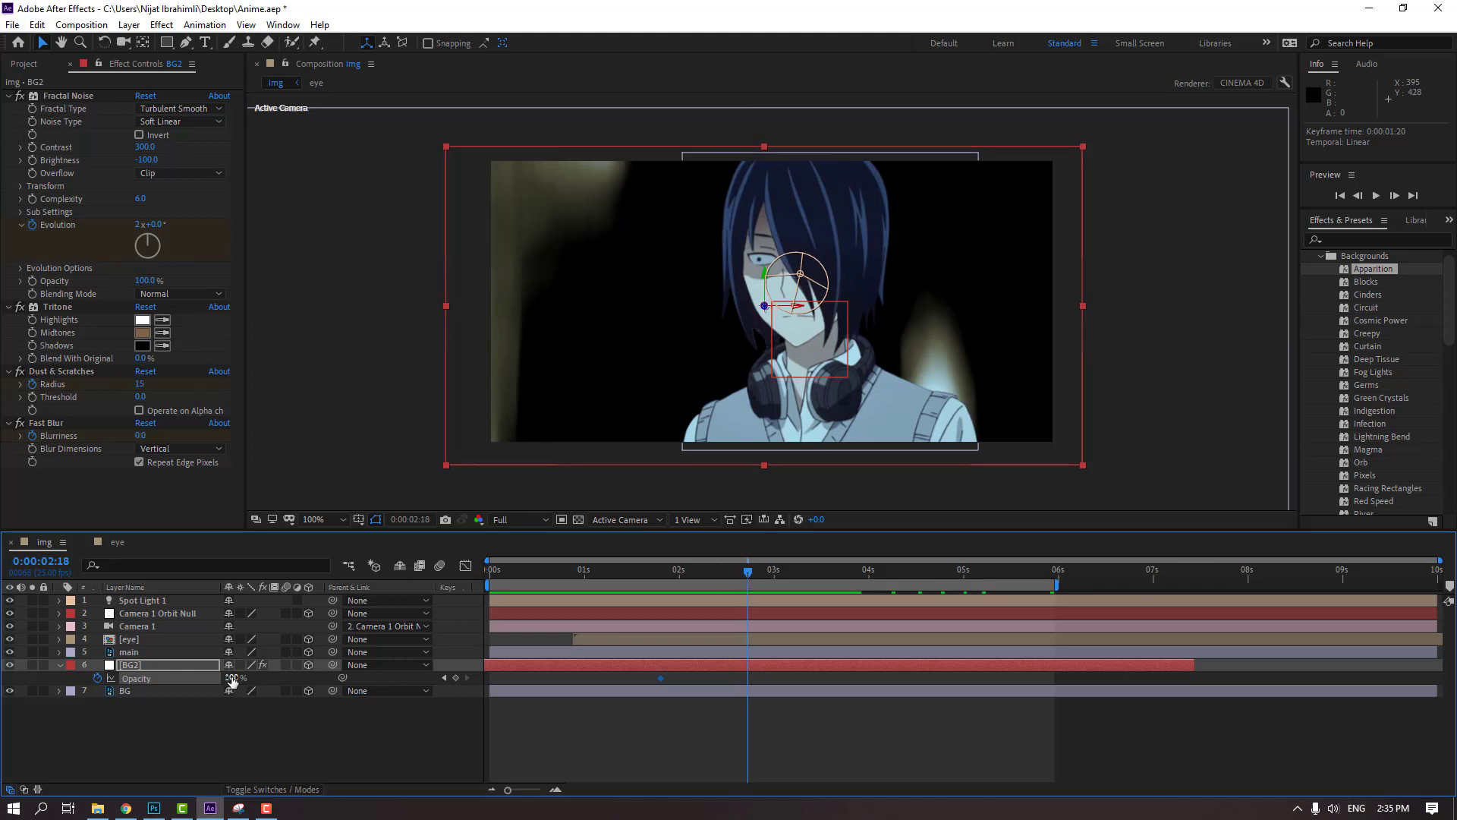
drag(199, 678, 144, 678)
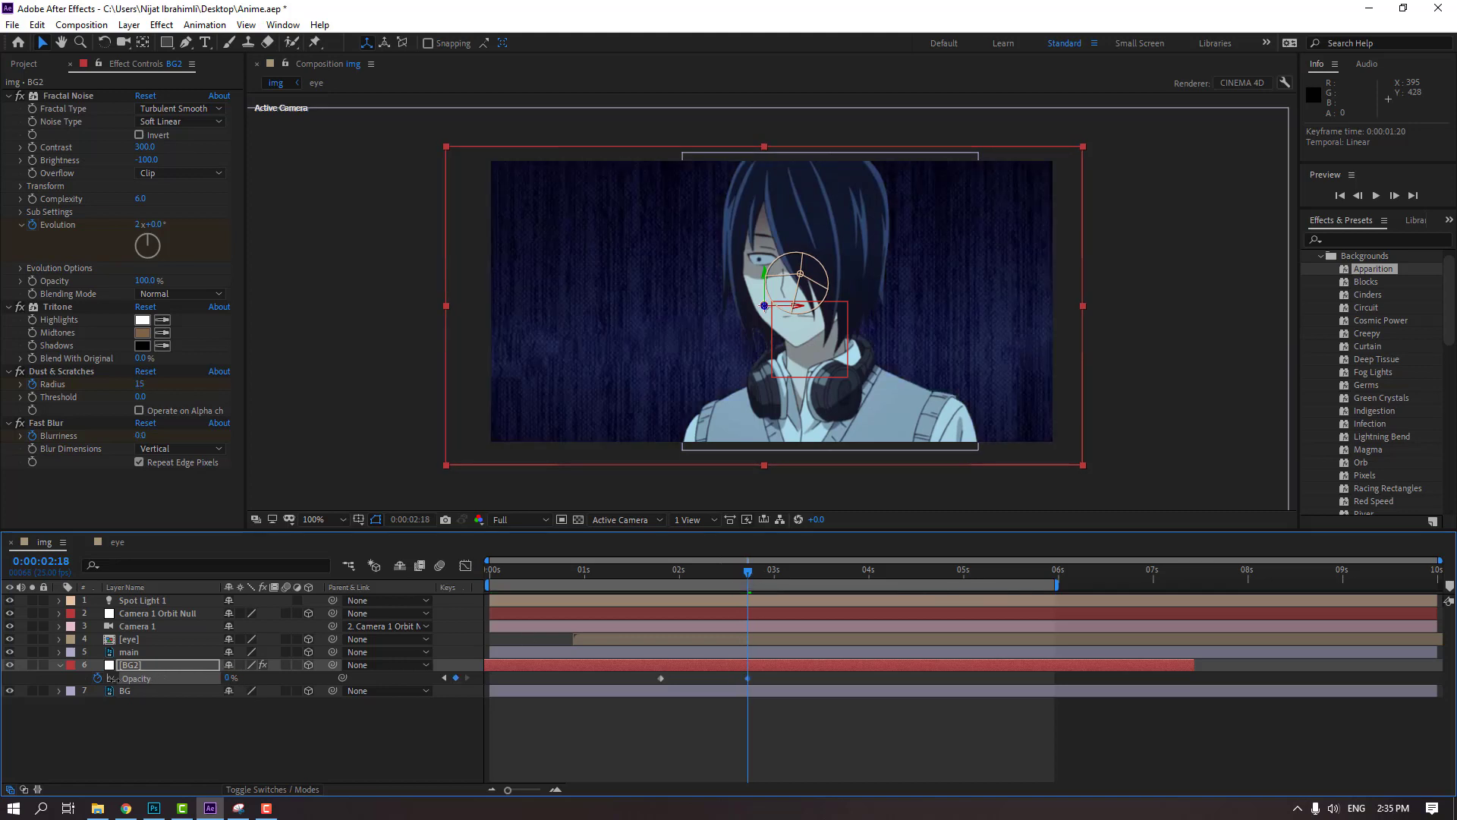
click(790, 750)
key(space)
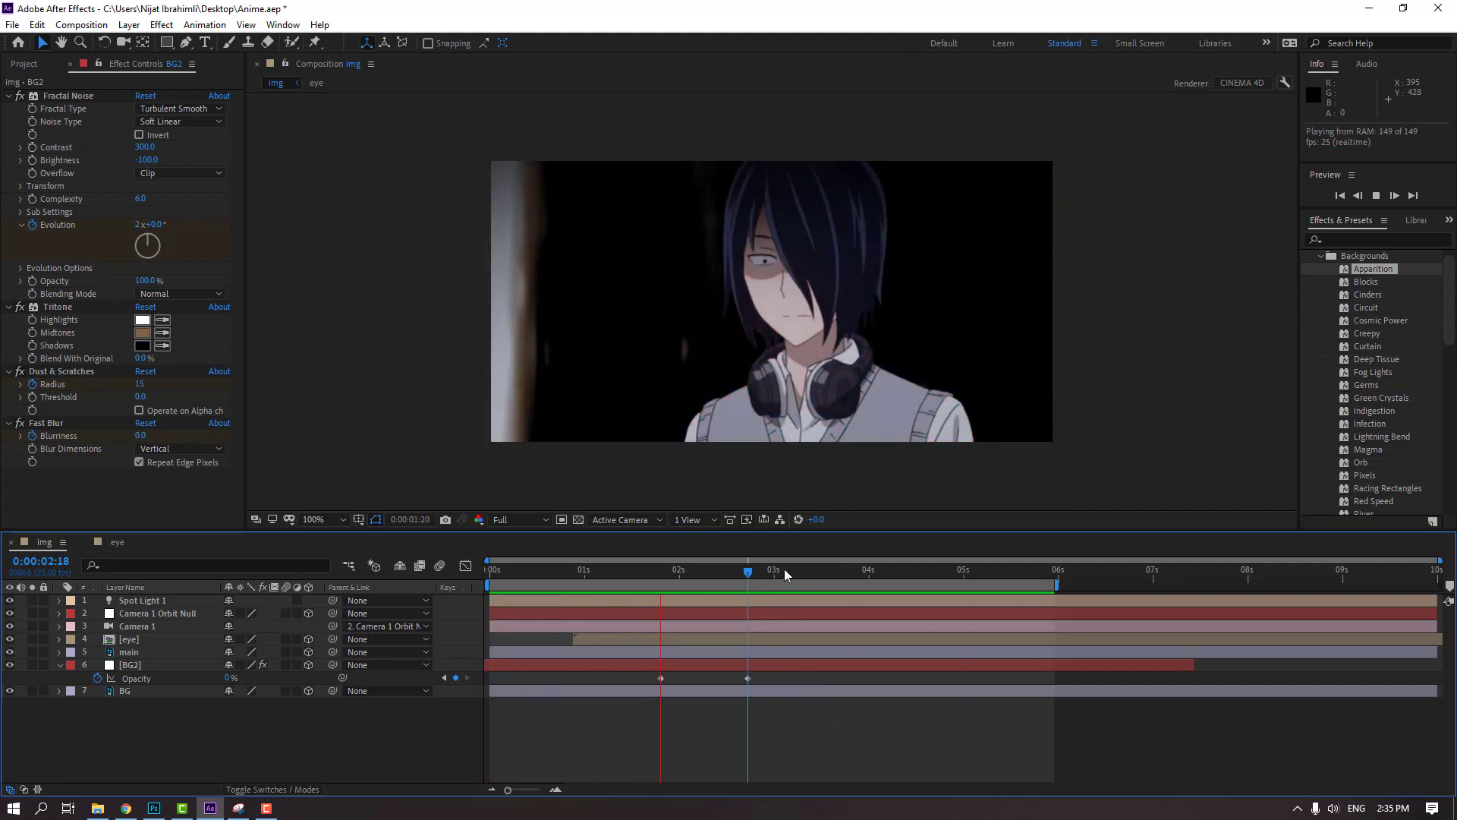
key(space)
Find the Drop Shadow effect and apply it to the main layer with a Distance of 39.0
click(1363, 239)
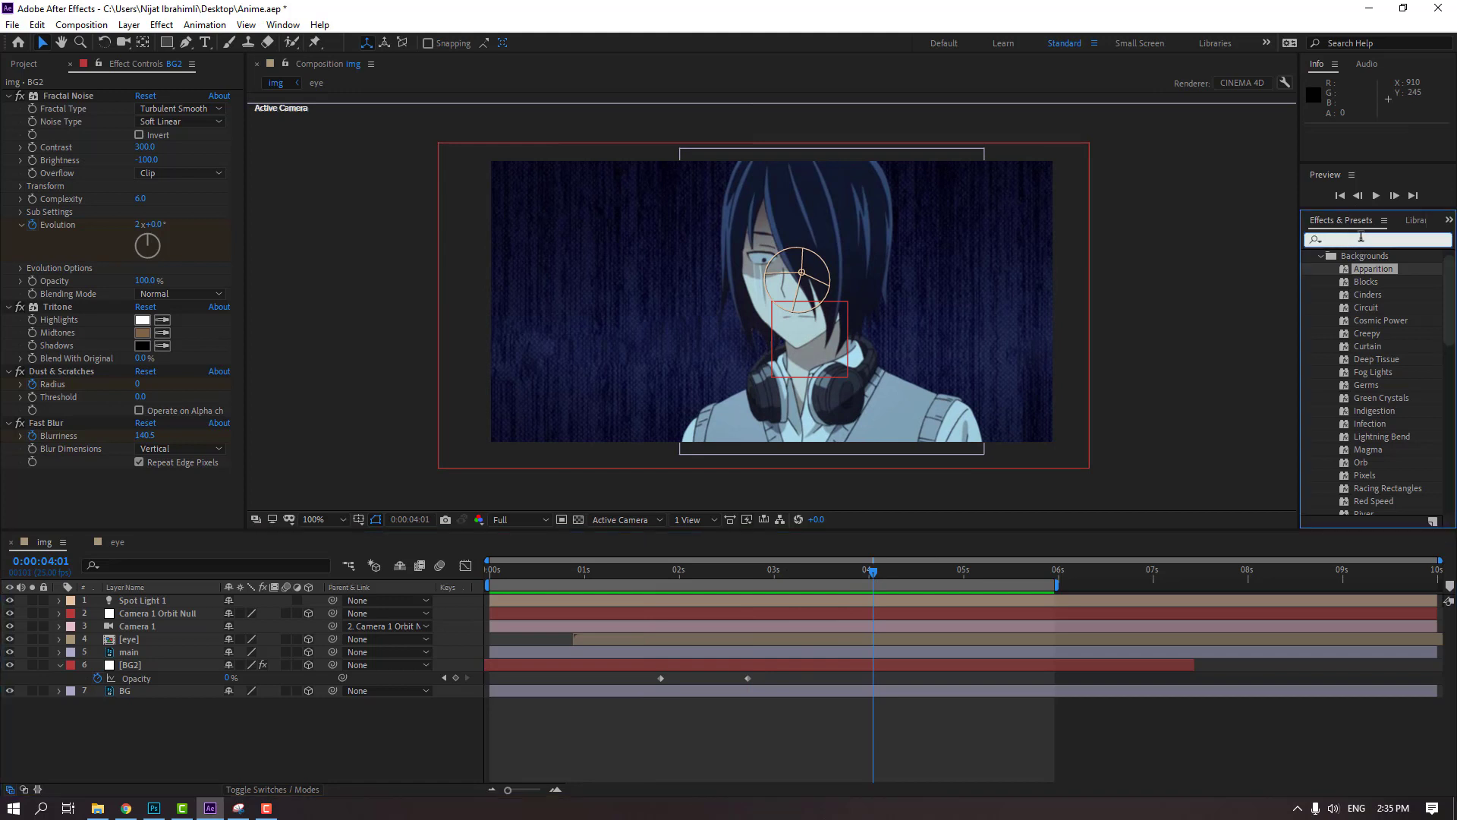
text(drop)
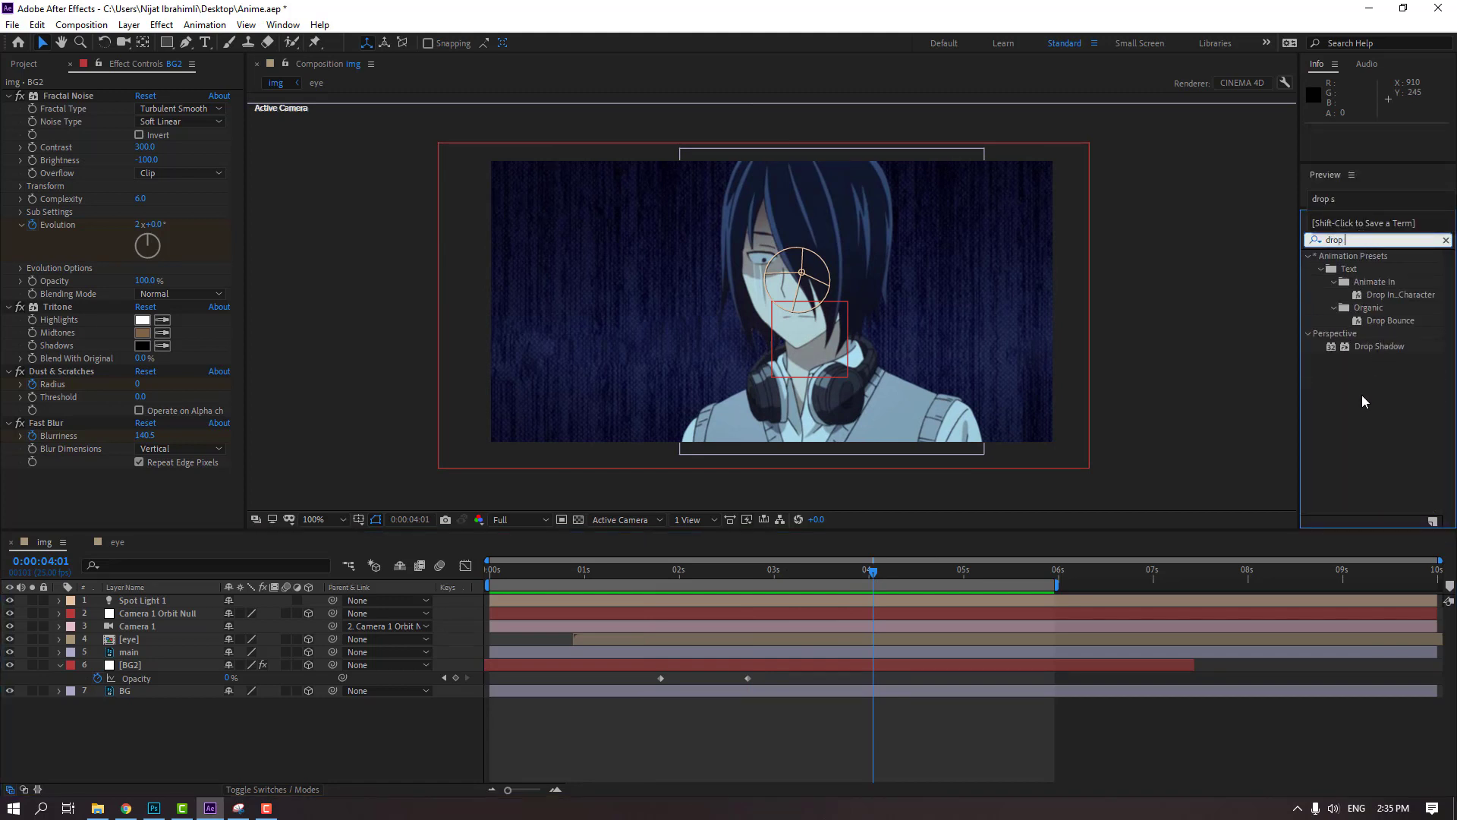
click(1363, 394)
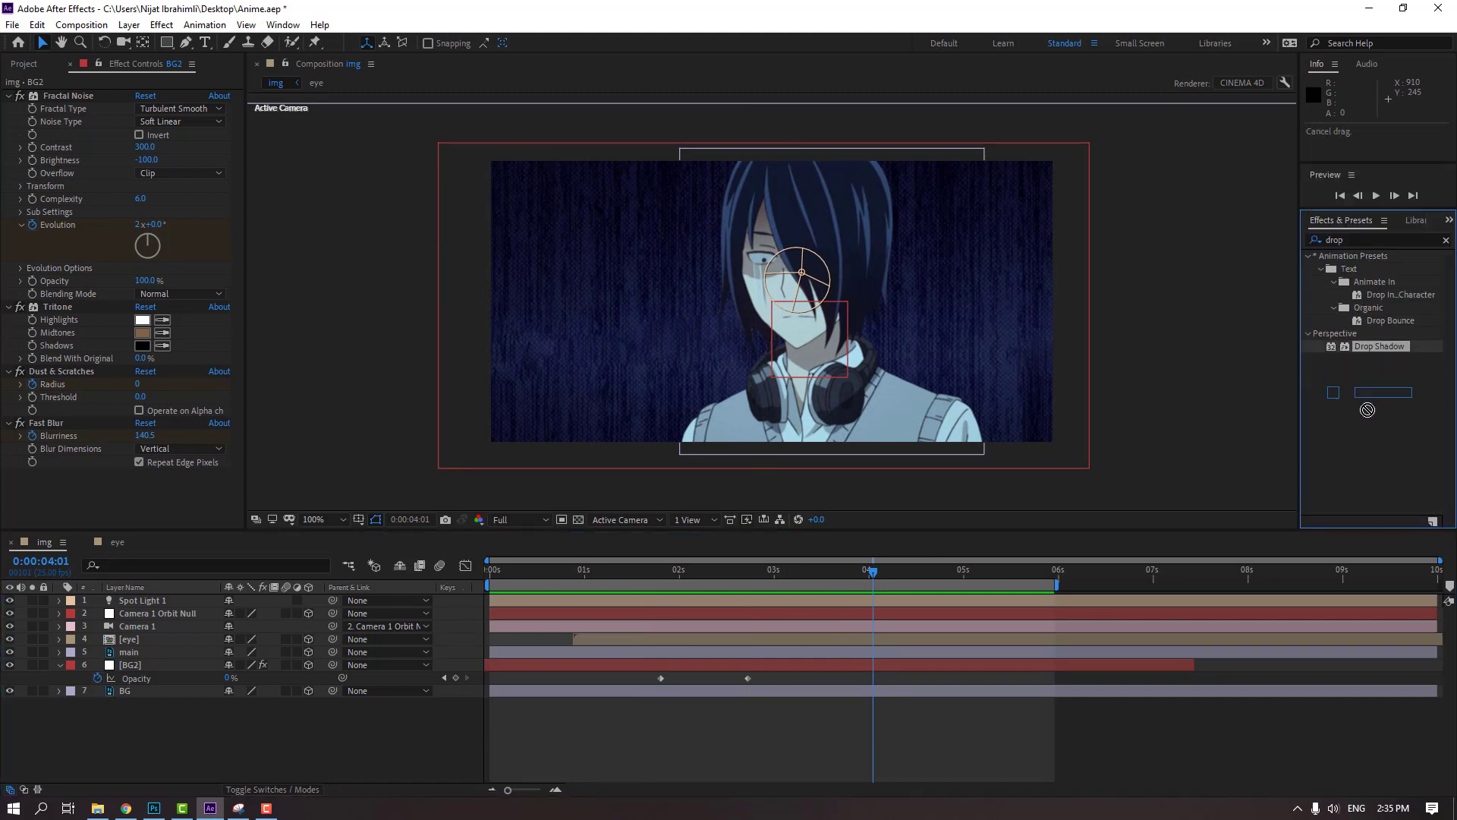
drag(1368, 410, 129, 659)
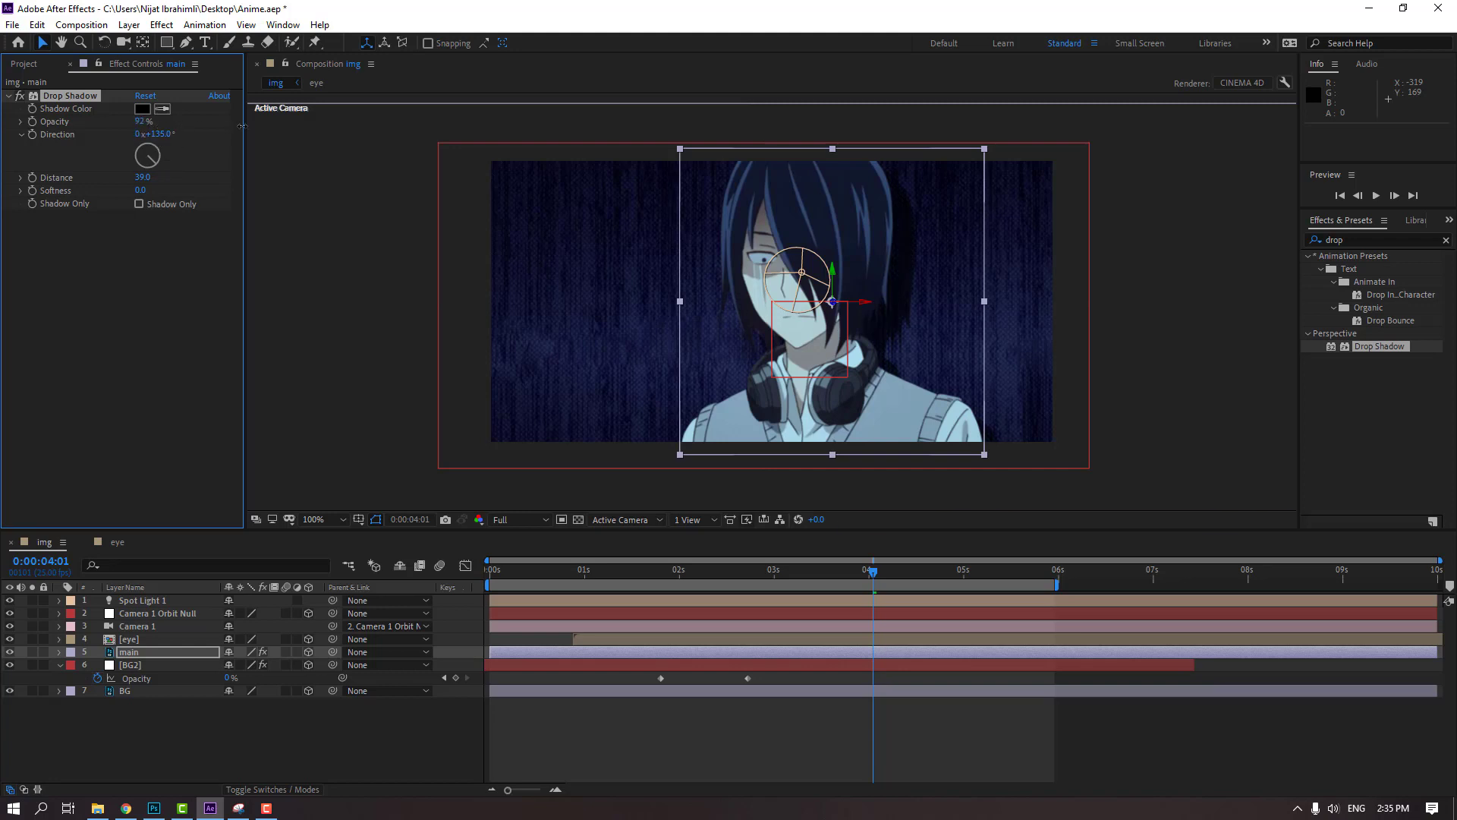
Set the main layer's shadow to 100% Opacity and 24.0 Softness, and preview the animation
scroll(809, 354, up, 2)
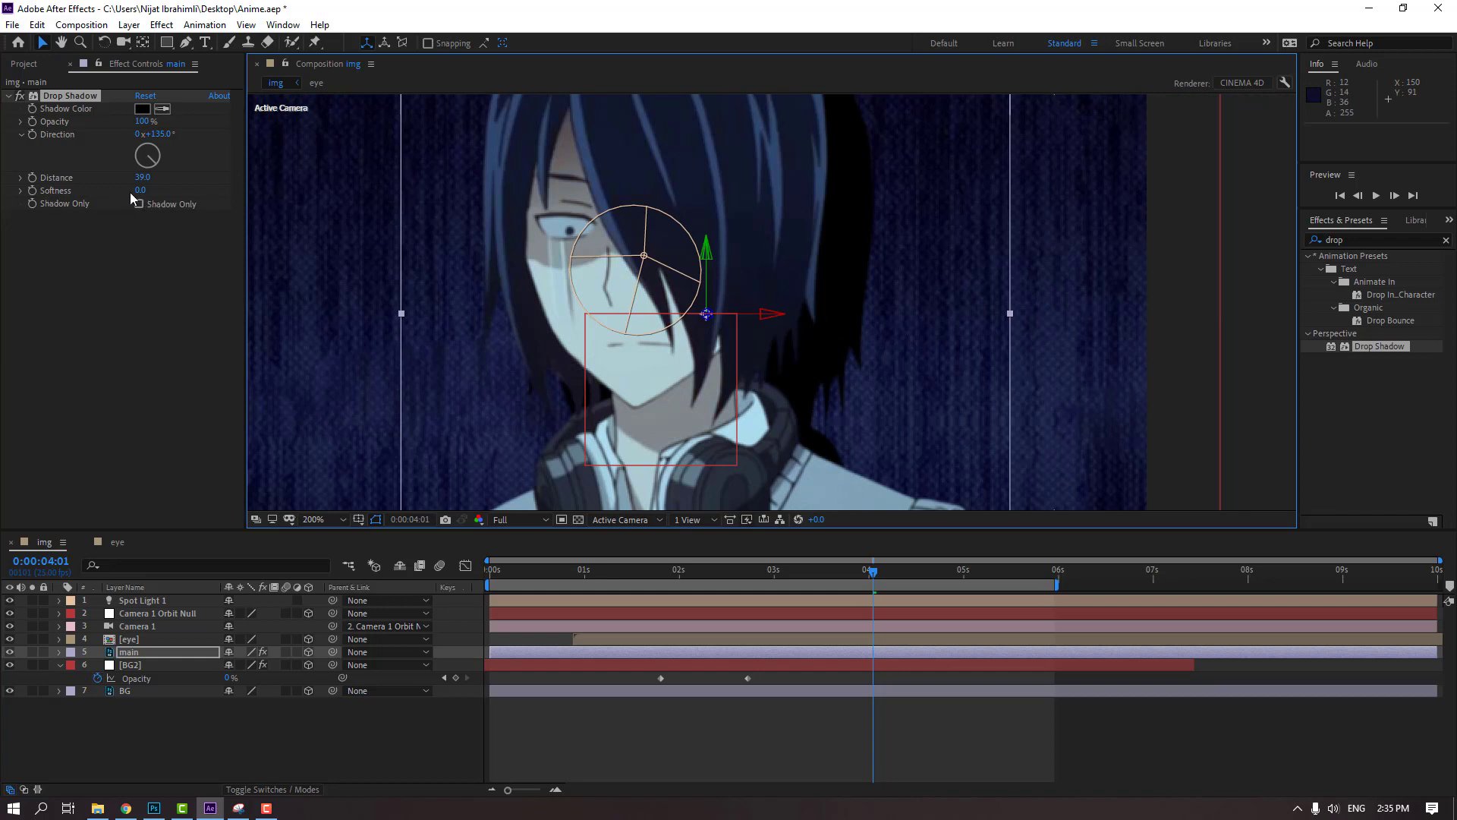
drag(138, 192, 147, 191)
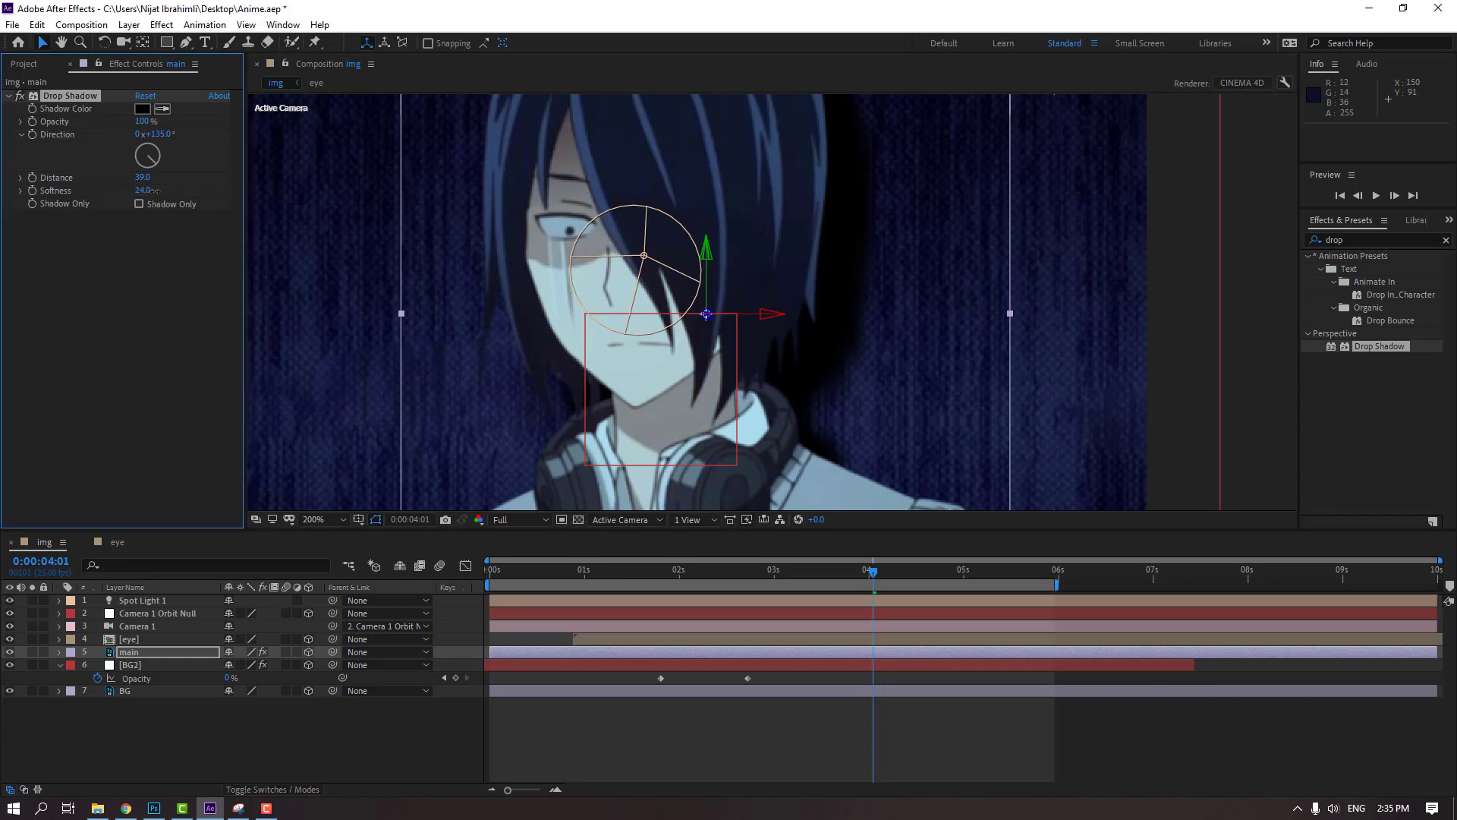
scroll(722, 427, down, 2)
click(779, 757)
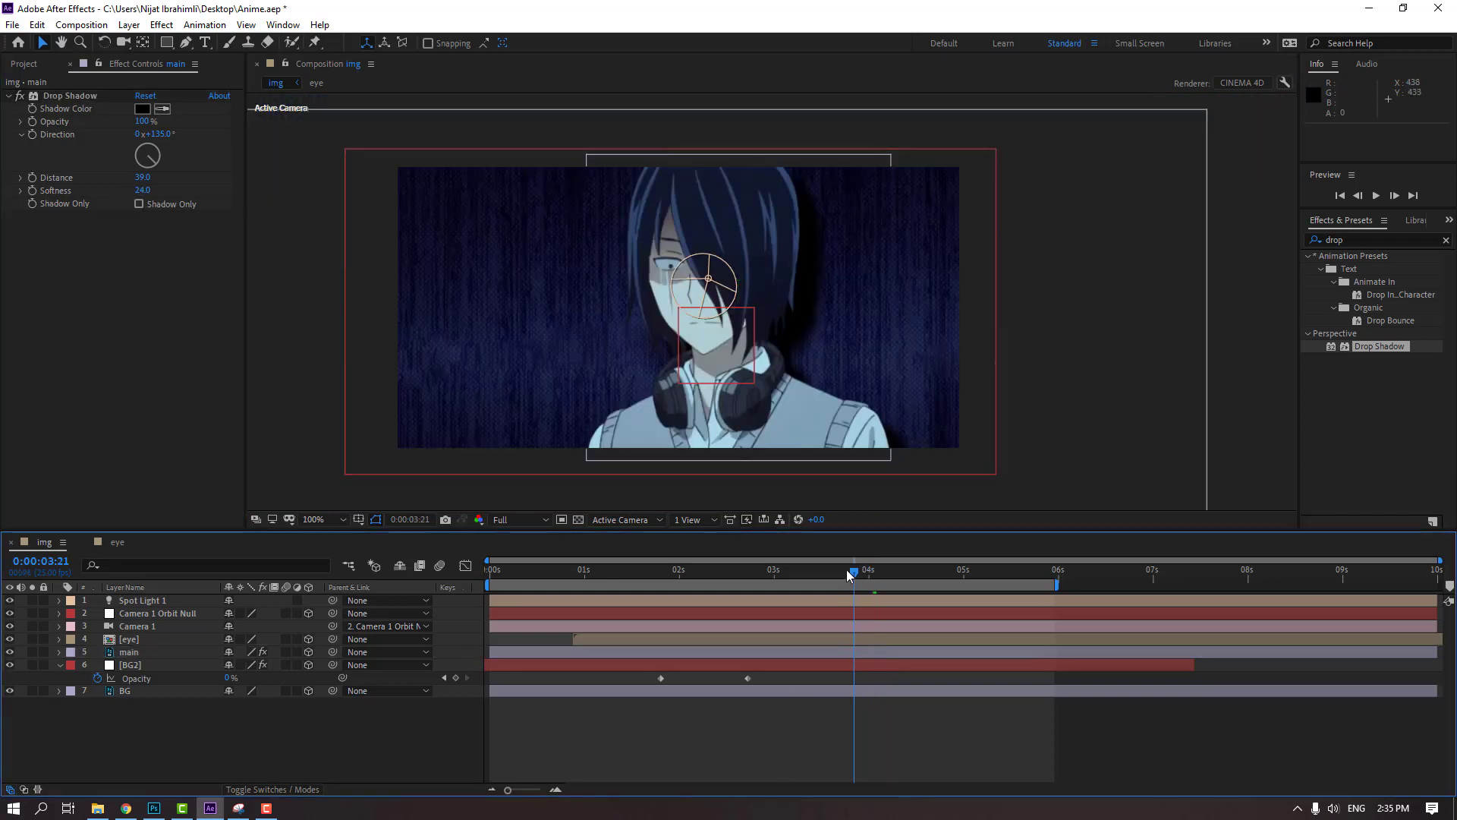
drag(848, 574, 649, 571)
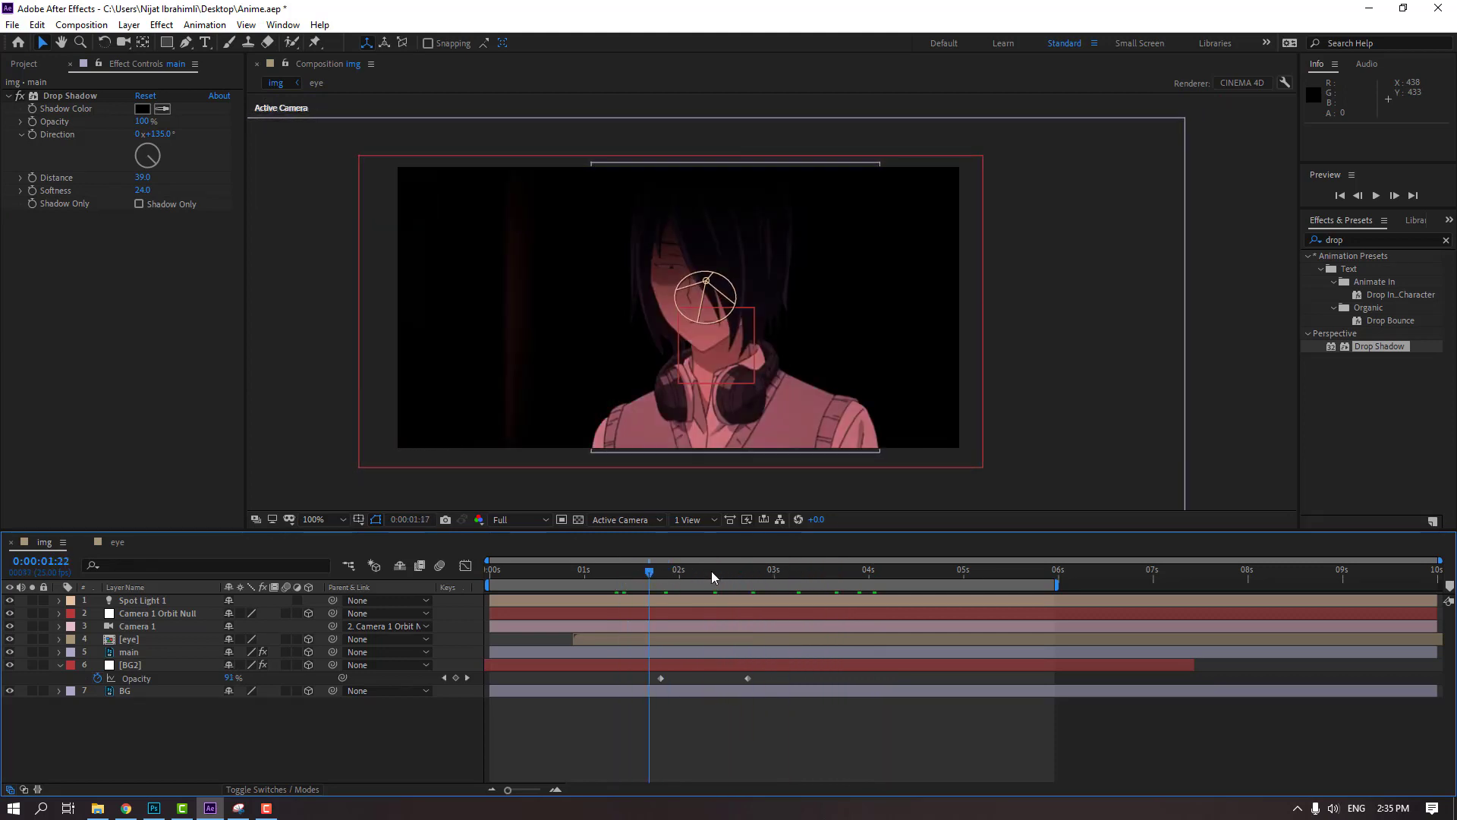
key(space)
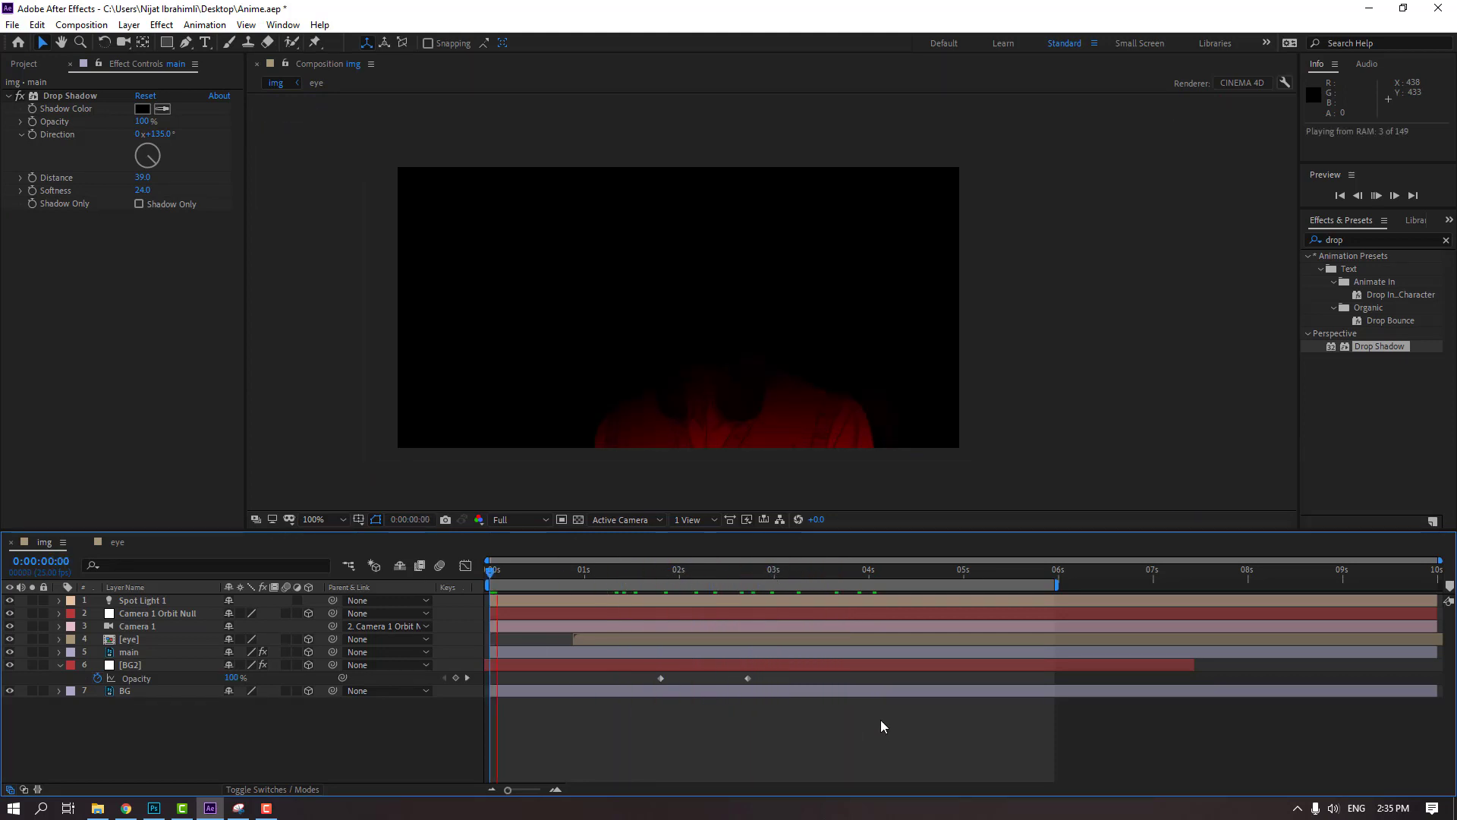